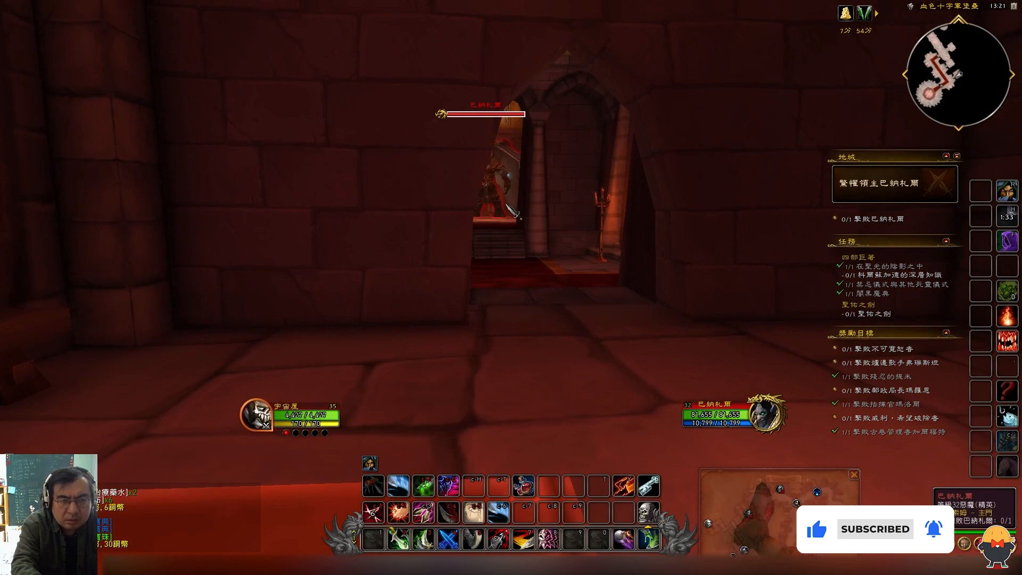
pyautogui.moveTo(501, 214); pyautogui.dragTo(298, 226)
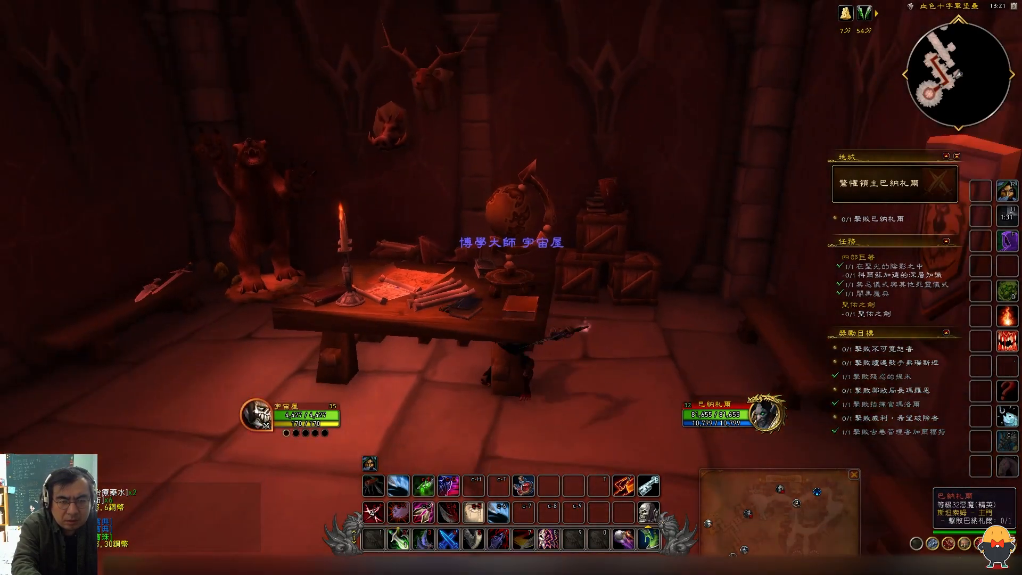
pyautogui.moveTo(507, 218); pyautogui.dragTo(509, 218)
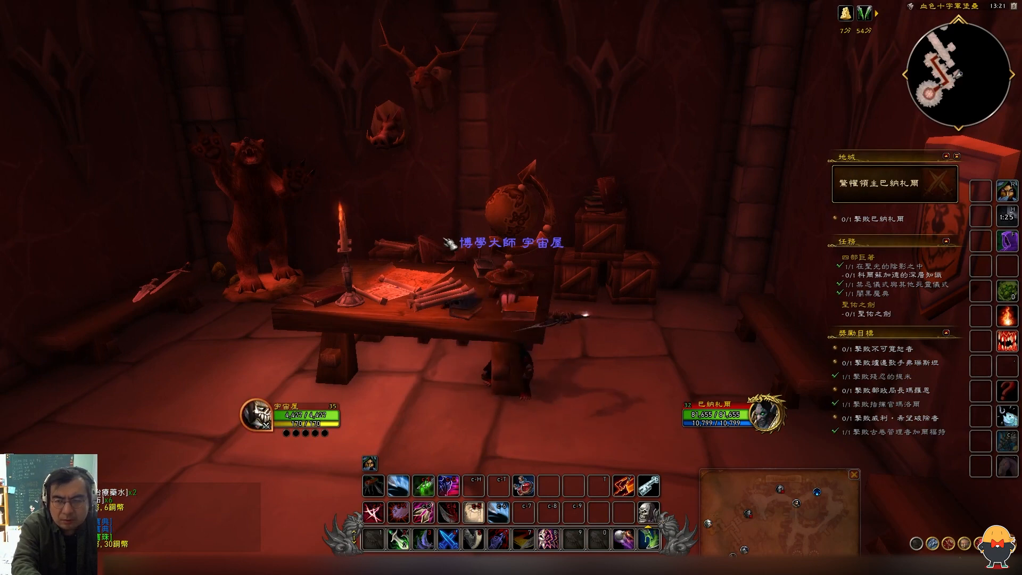
pyautogui.press('f')
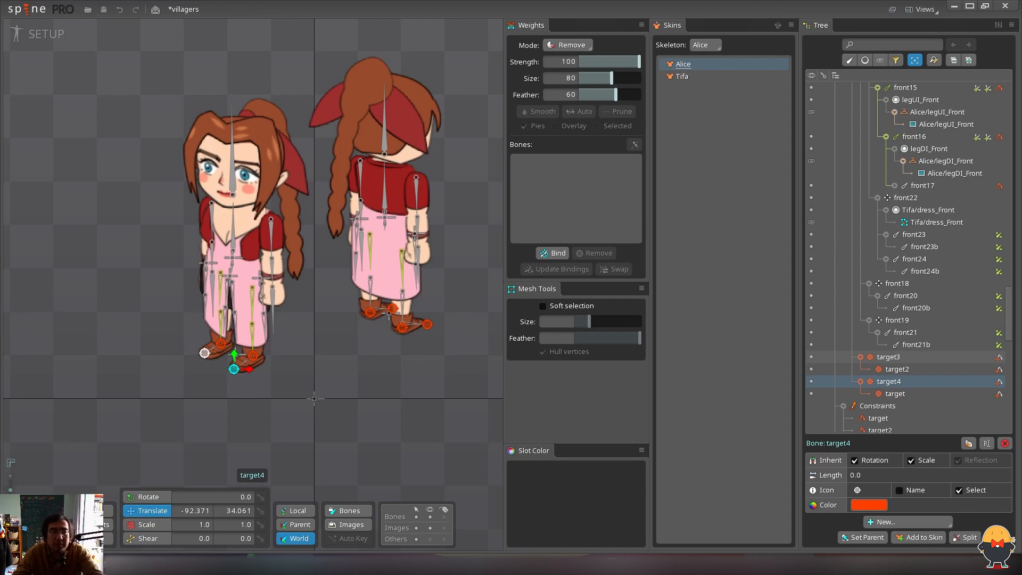
# Try rotating the front-view torso bone front3 and head bone front4 on the Alice skin, and undo the rotations
pyautogui.press('c')
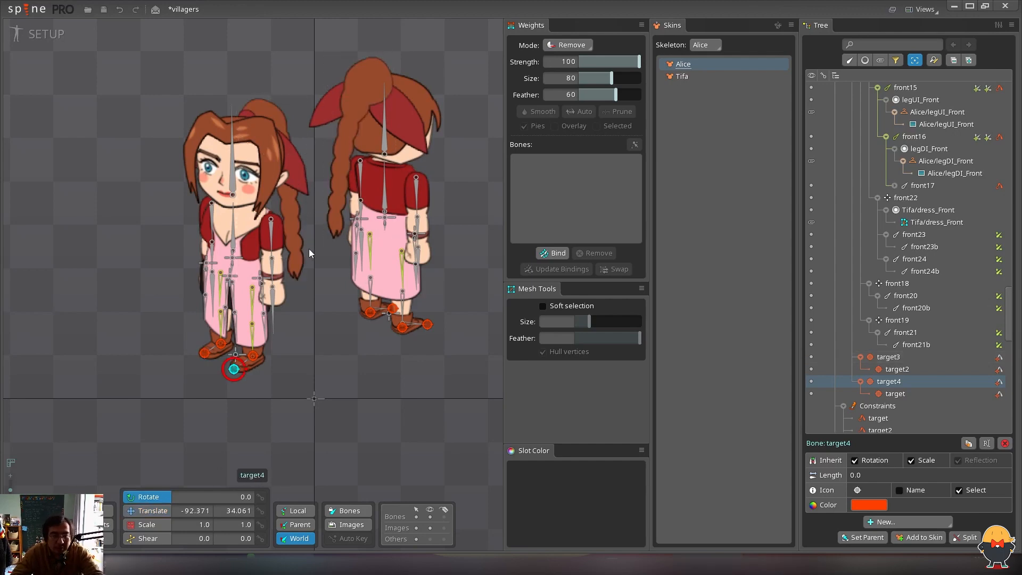
pyautogui.moveTo(309, 249); pyautogui.dragTo(305, 263)
pyautogui.click(230, 246)
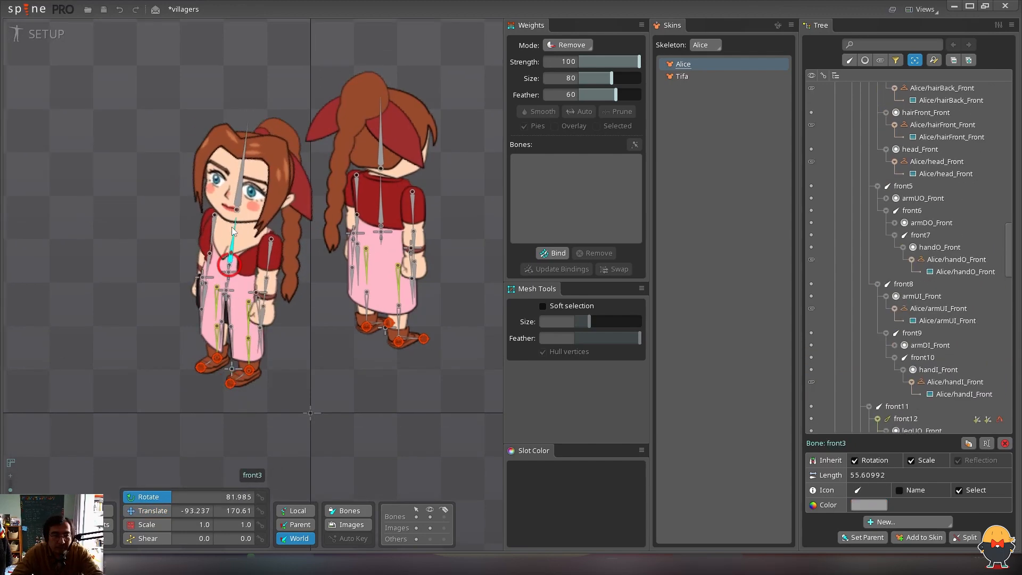
pyautogui.moveTo(263, 184); pyautogui.dragTo(268, 220)
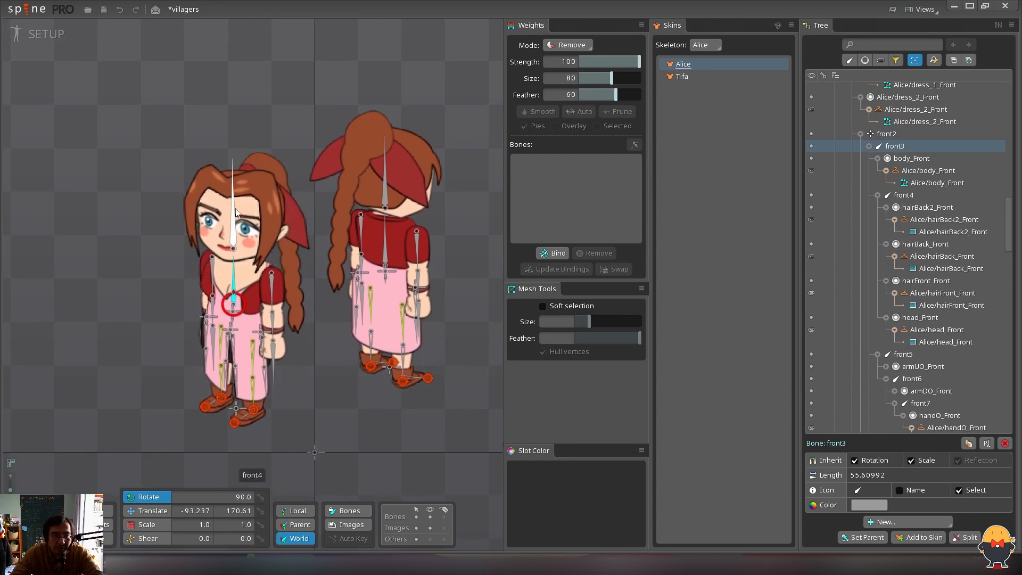
pyautogui.moveTo(231, 179); pyautogui.dragTo(276, 132)
pyautogui.hotkey('ctrl', 'z')
pyautogui.moveTo(266, 208); pyautogui.dragTo(276, 230)
# Alternate repeatedly between the Tifa and Alice skins to compare the two characters on the shared skeleton
pyautogui.click(690, 76)
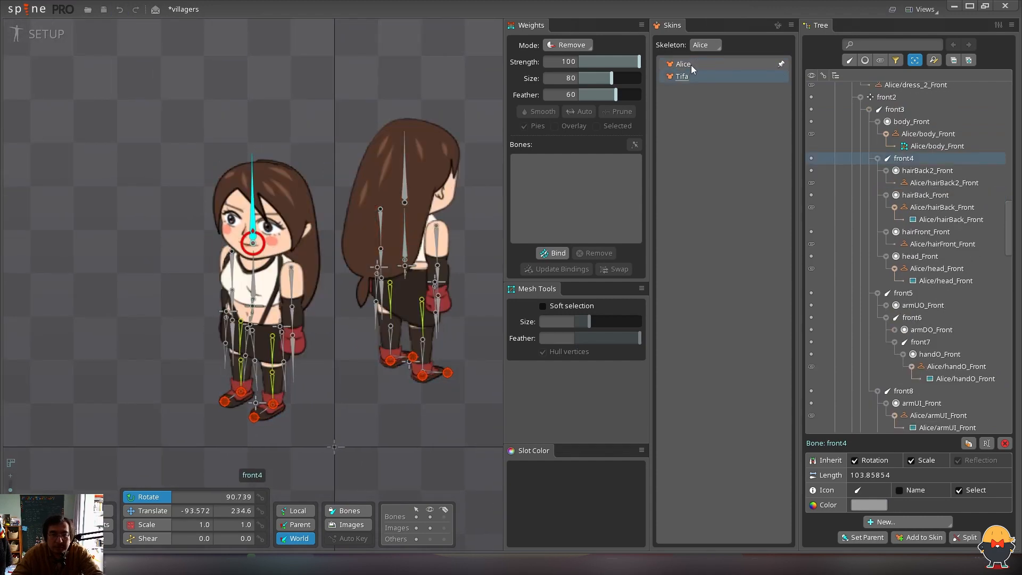
pyautogui.click(691, 65)
pyautogui.click(690, 75)
pyautogui.click(690, 65)
pyautogui.click(688, 75)
pyautogui.click(689, 63)
pyautogui.click(689, 76)
pyautogui.click(688, 64)
pyautogui.click(686, 77)
pyautogui.click(686, 64)
pyautogui.click(685, 76)
pyautogui.click(685, 64)
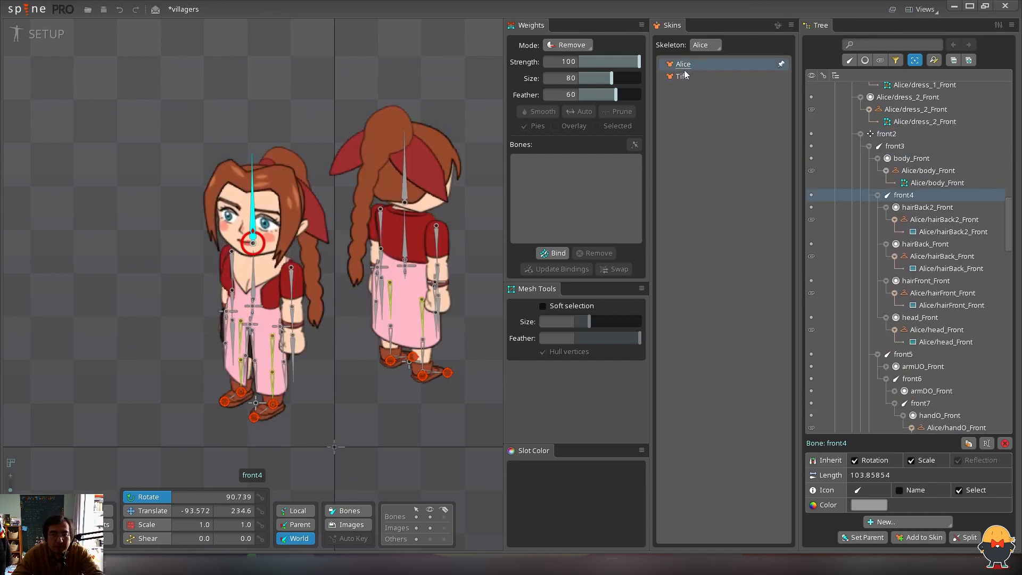
pyautogui.click(685, 76)
pyautogui.click(686, 65)
pyautogui.click(684, 75)
pyautogui.click(685, 65)
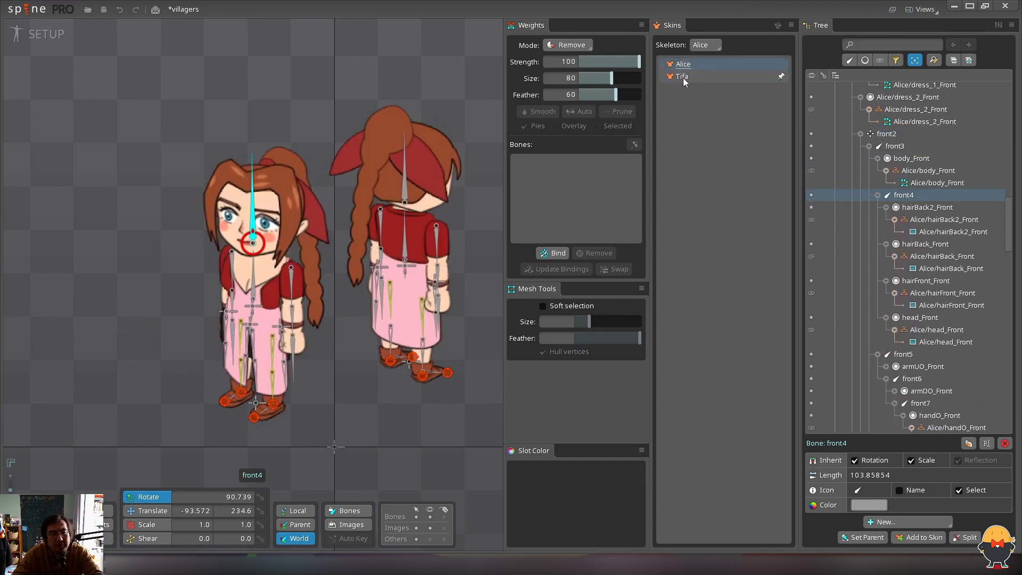
pyautogui.click(684, 76)
pyautogui.click(684, 66)
pyautogui.click(683, 77)
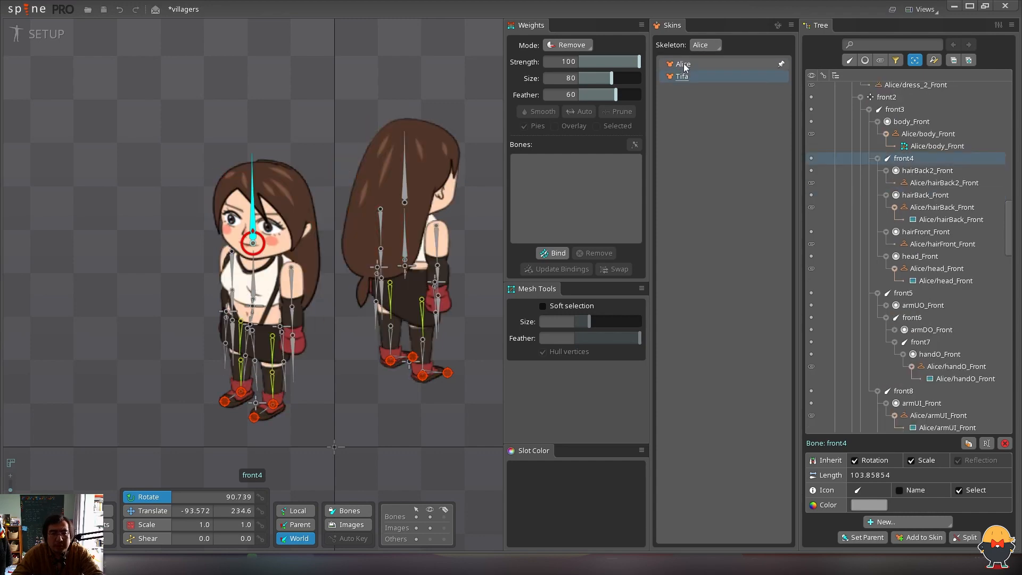
pyautogui.click(685, 65)
pyautogui.click(684, 76)
pyautogui.click(684, 65)
pyautogui.click(684, 76)
pyautogui.click(684, 64)
pyautogui.click(685, 77)
# Activate the Translate tool and switch between the Alice and Tifa skins to compare how their heads line up
pyautogui.press('v')
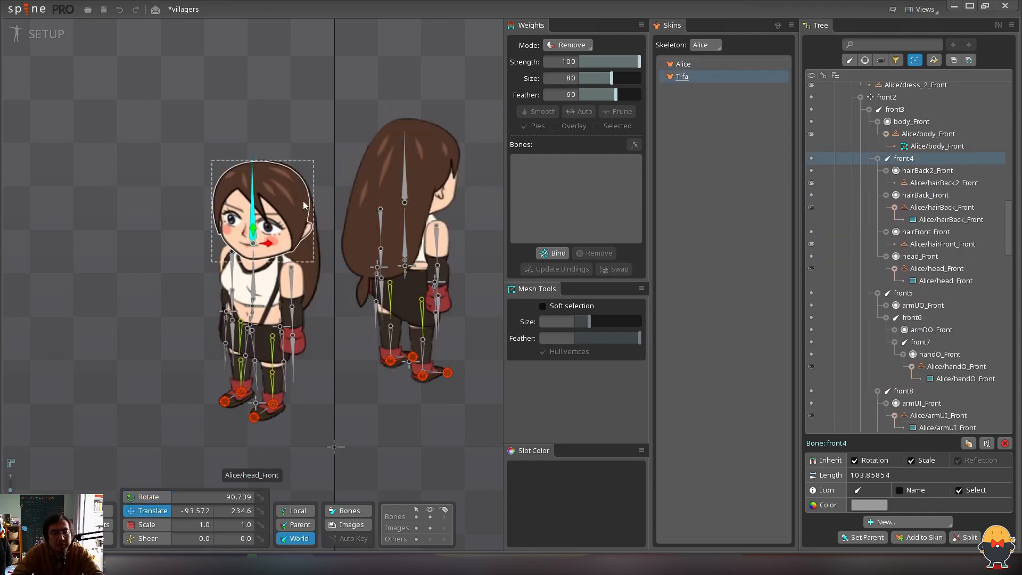
pyautogui.click(692, 65)
pyautogui.click(692, 74)
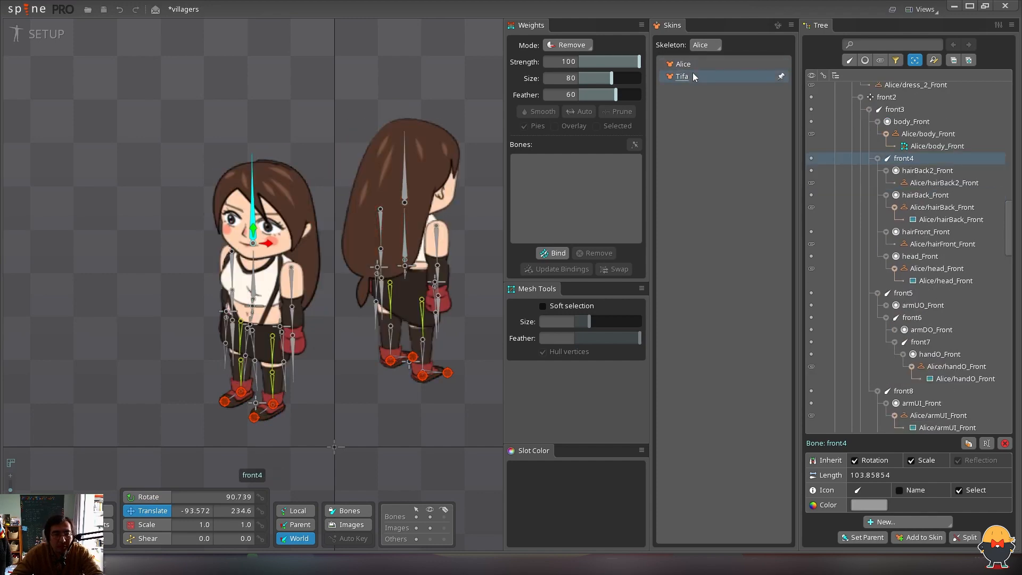
pyautogui.click(692, 66)
pyautogui.click(690, 75)
pyautogui.click(691, 64)
pyautogui.click(691, 75)
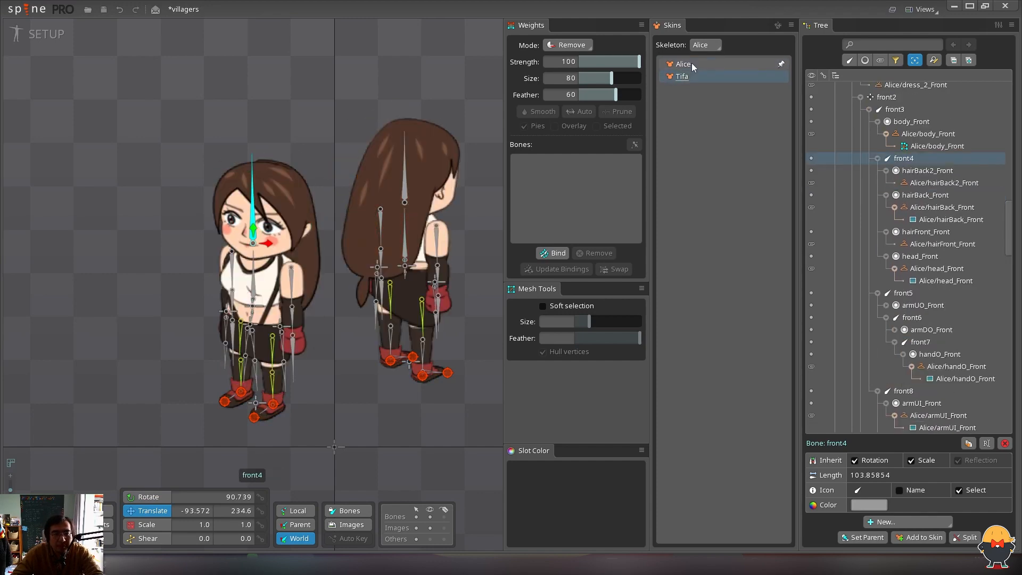
pyautogui.click(692, 63)
pyautogui.click(690, 75)
pyautogui.click(690, 65)
pyautogui.click(690, 75)
pyautogui.click(690, 65)
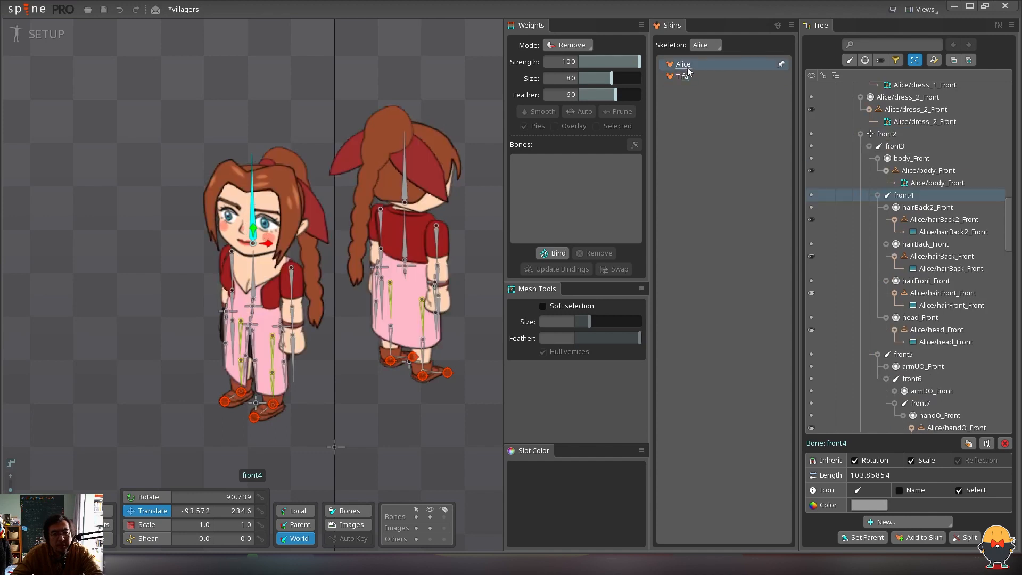
# On the Tifa skin, slightly reposition the head and hair images of the front and back views with Translate
pyautogui.click(687, 76)
pyautogui.click(280, 186)
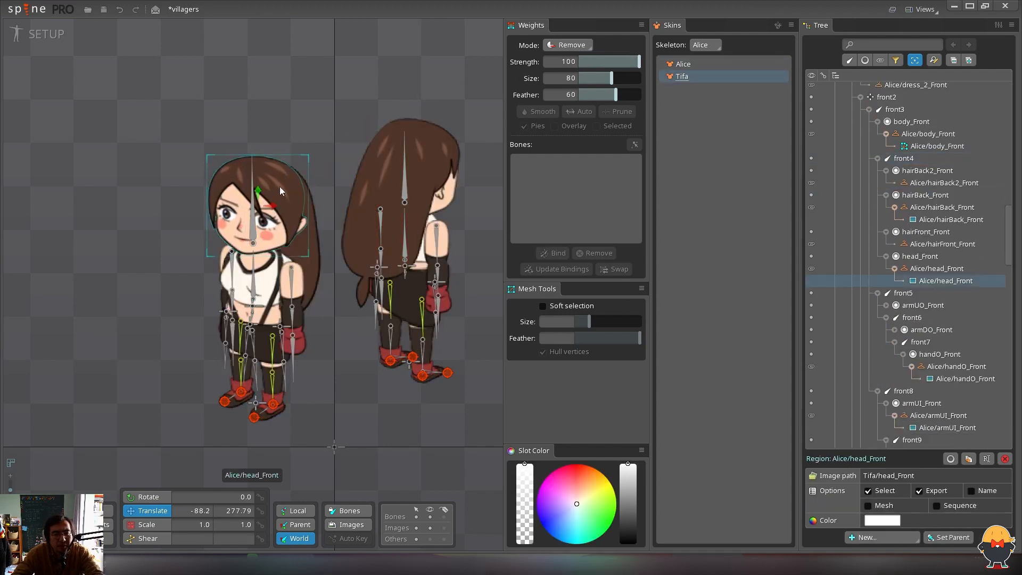
pyautogui.click(314, 212)
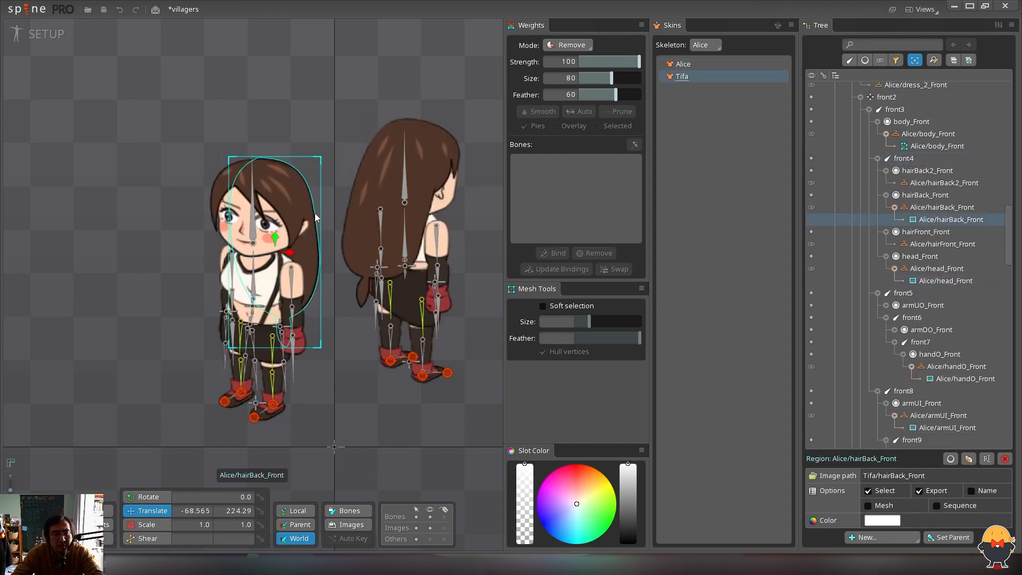
pyautogui.click(448, 180)
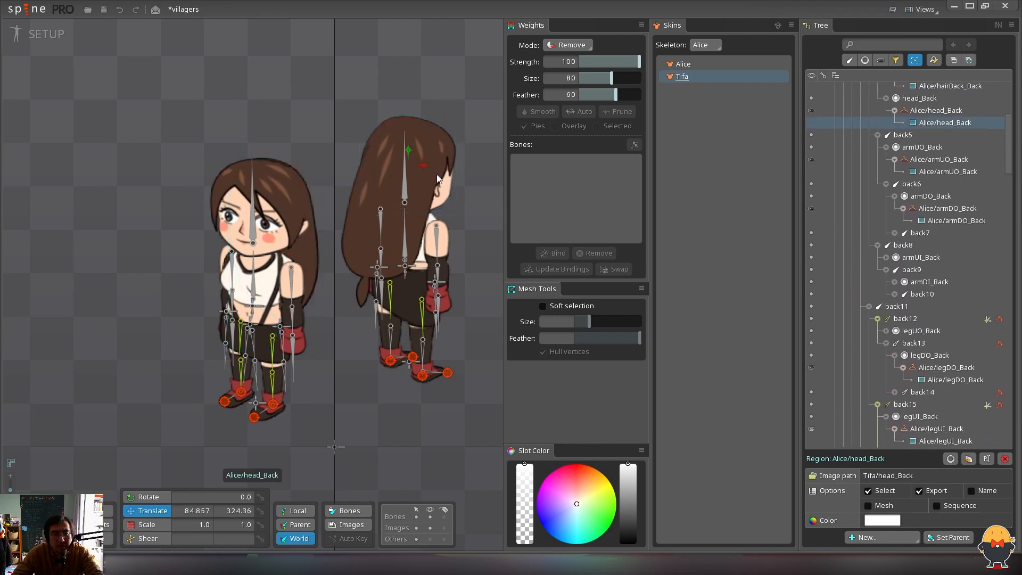
pyautogui.click(370, 219)
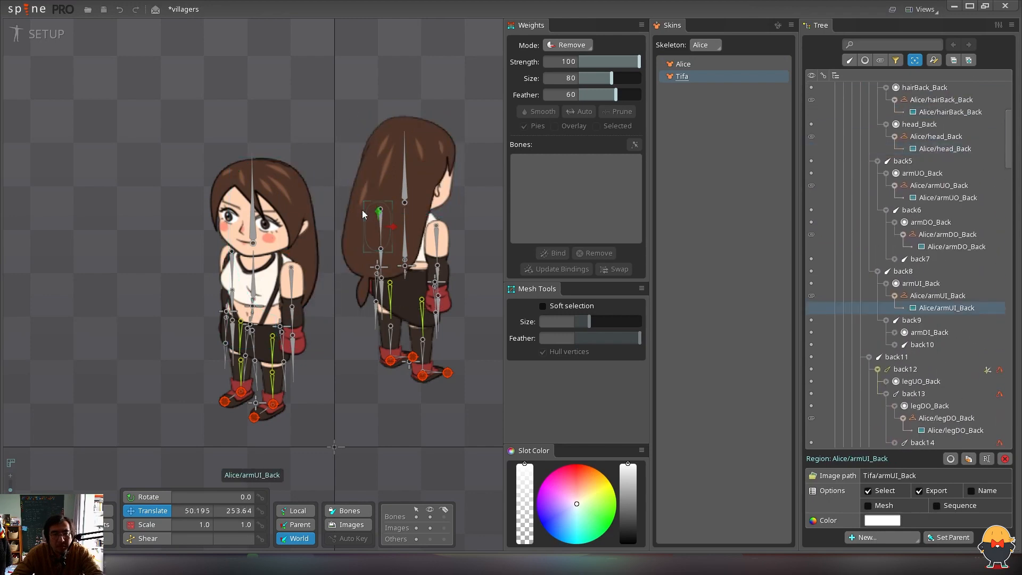
pyautogui.click(349, 225)
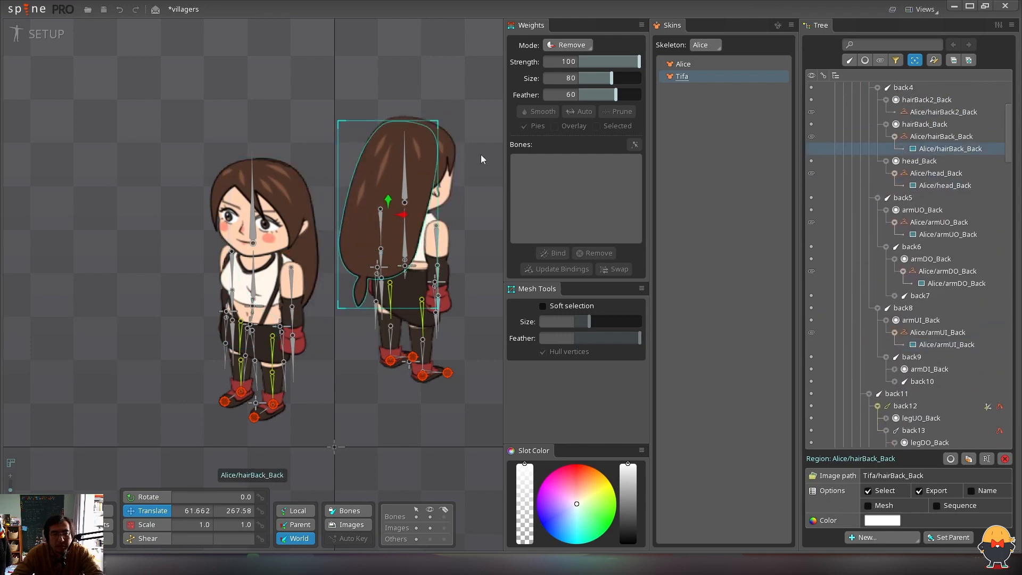
# Switch between the Alice and Tifa skins to check the adjusted head and hair placement in both views
pyautogui.click(701, 64)
pyautogui.click(695, 75)
pyautogui.click(699, 69)
pyautogui.click(699, 75)
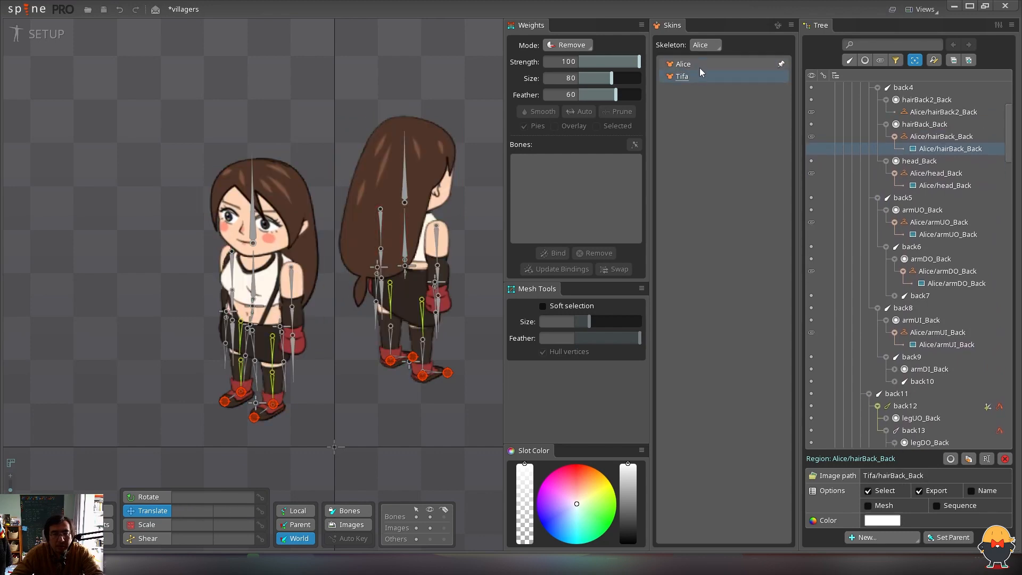
pyautogui.click(700, 68)
pyautogui.click(700, 75)
pyautogui.click(697, 68)
pyautogui.click(697, 75)
pyautogui.click(697, 64)
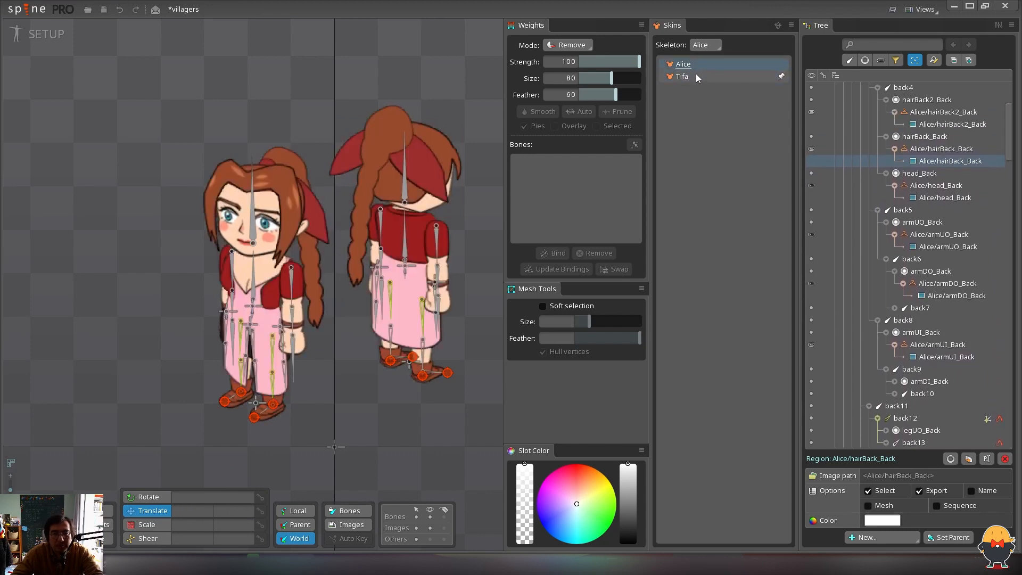
pyautogui.click(695, 74)
pyautogui.click(696, 66)
pyautogui.click(689, 75)
# Select the Tifa/dress_Front mesh and, with the Tifa skin active, place it in a new skin placeholder named dress_Front
pyautogui.moveTo(293, 340); pyautogui.dragTo(319, 333)
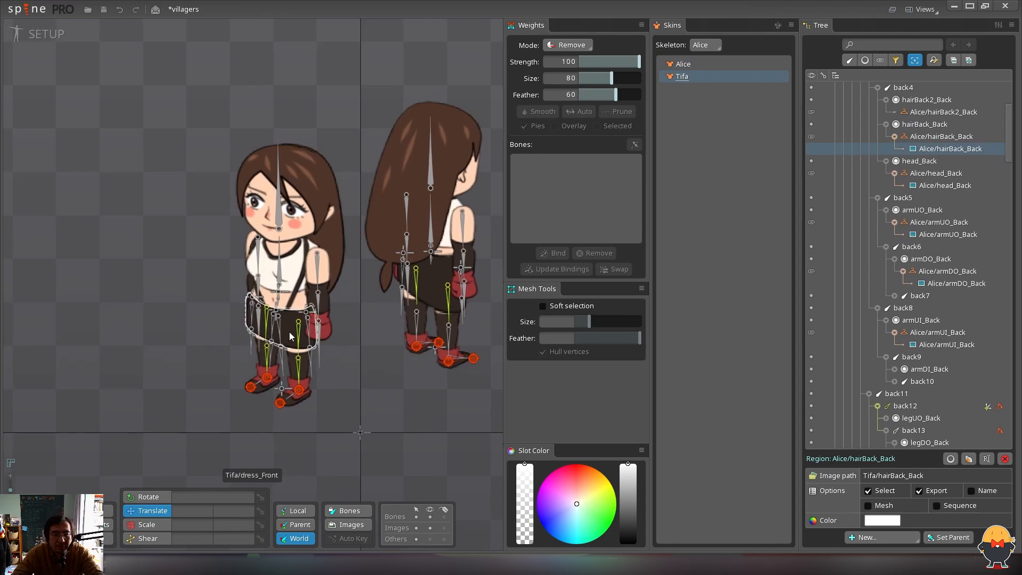
pyautogui.moveTo(10, 490); pyautogui.dragTo(10, 485)
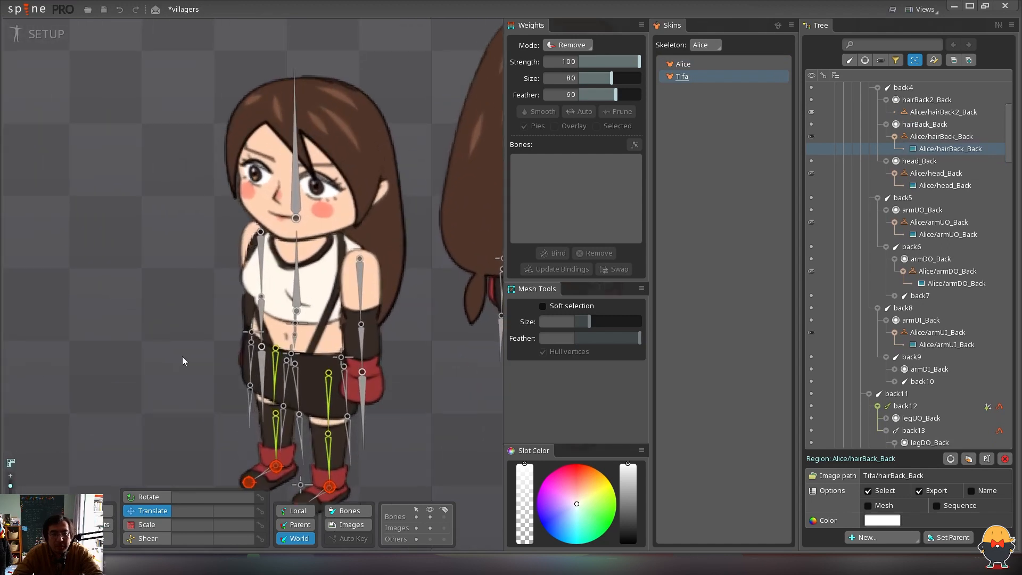
pyautogui.click(719, 64)
pyautogui.scroll(2, 363, 294)
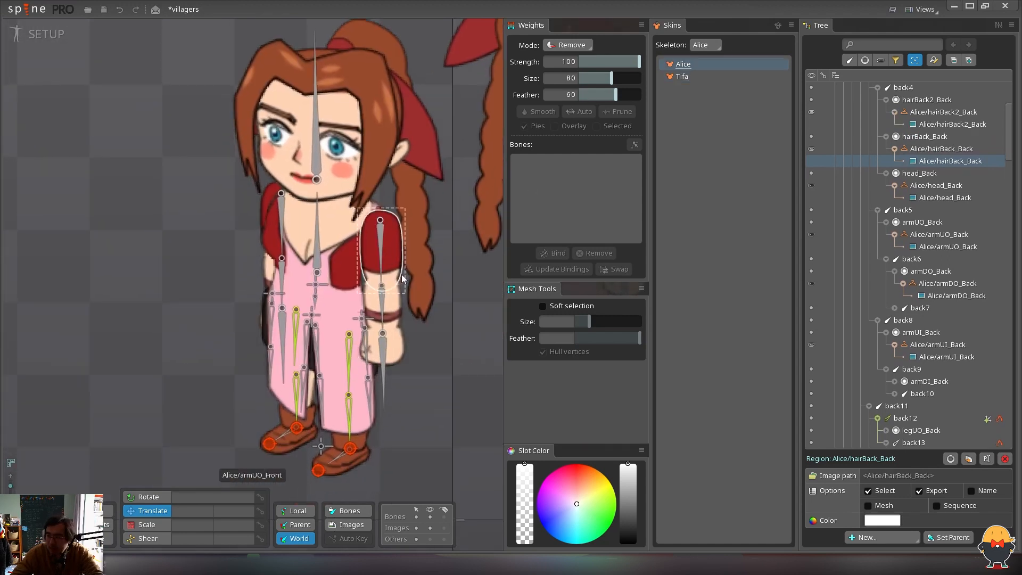
pyautogui.click(321, 335)
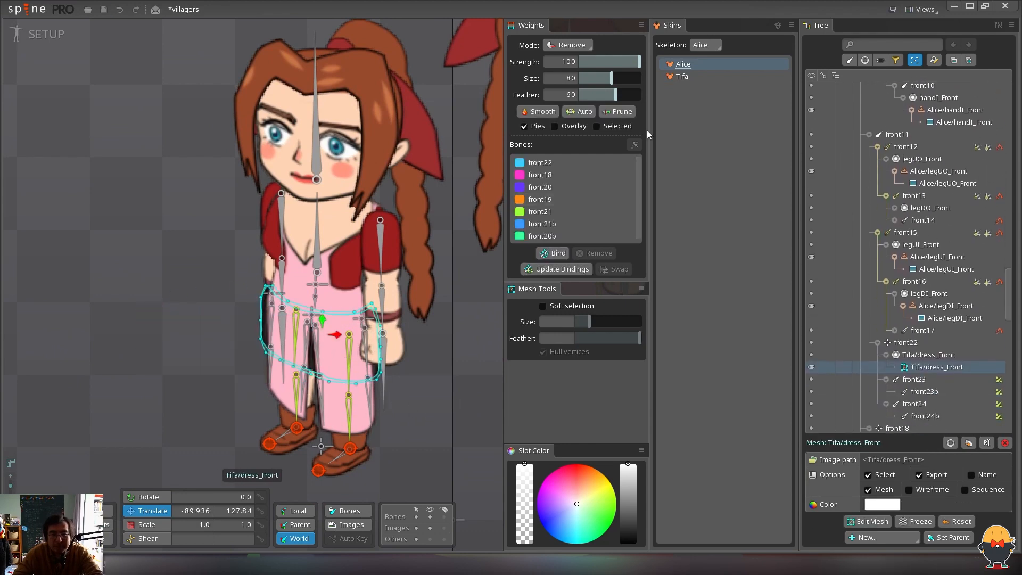
pyautogui.click(691, 75)
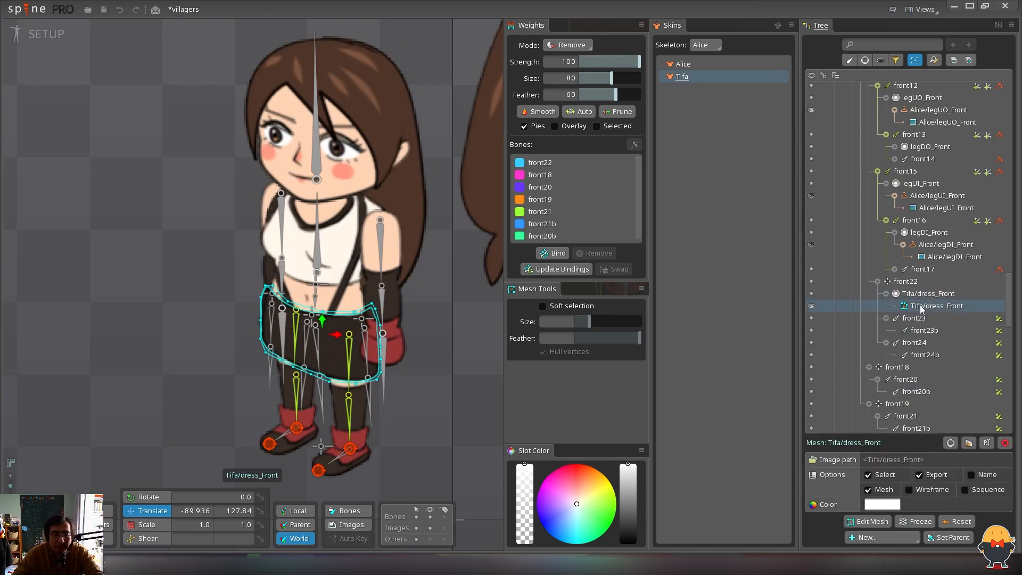
pyautogui.click(873, 537)
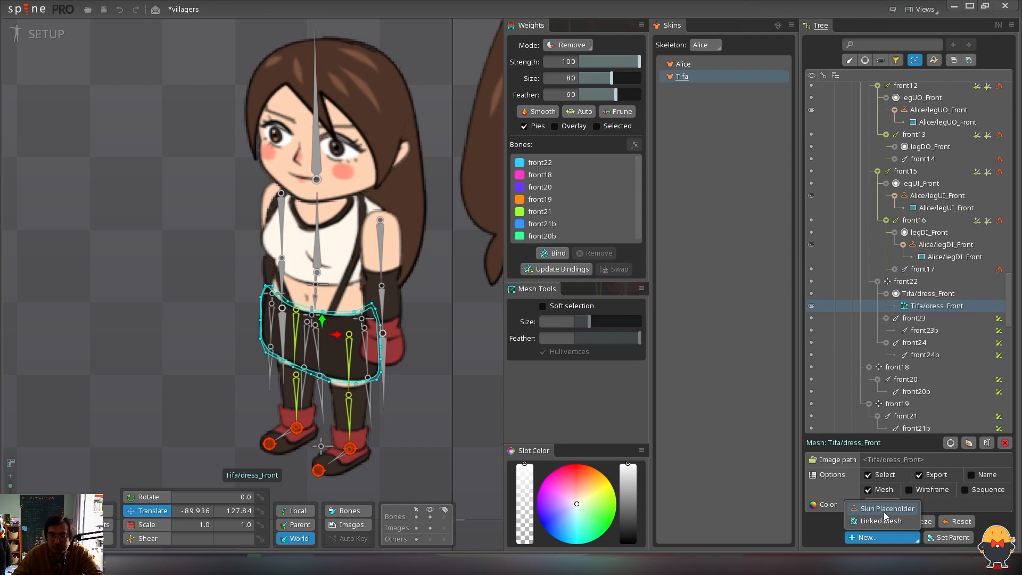
pyautogui.click(886, 508)
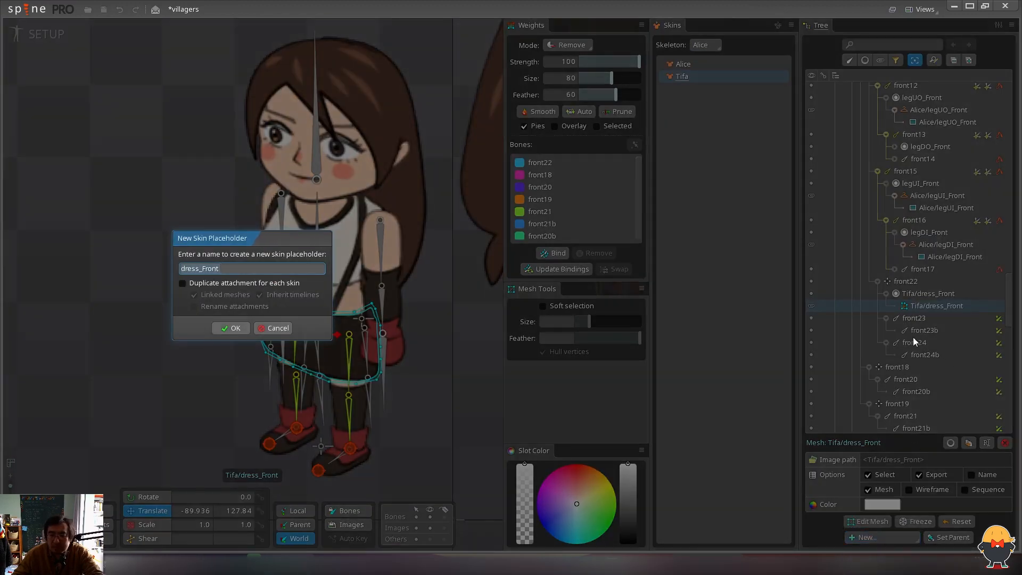
pyautogui.click(231, 327)
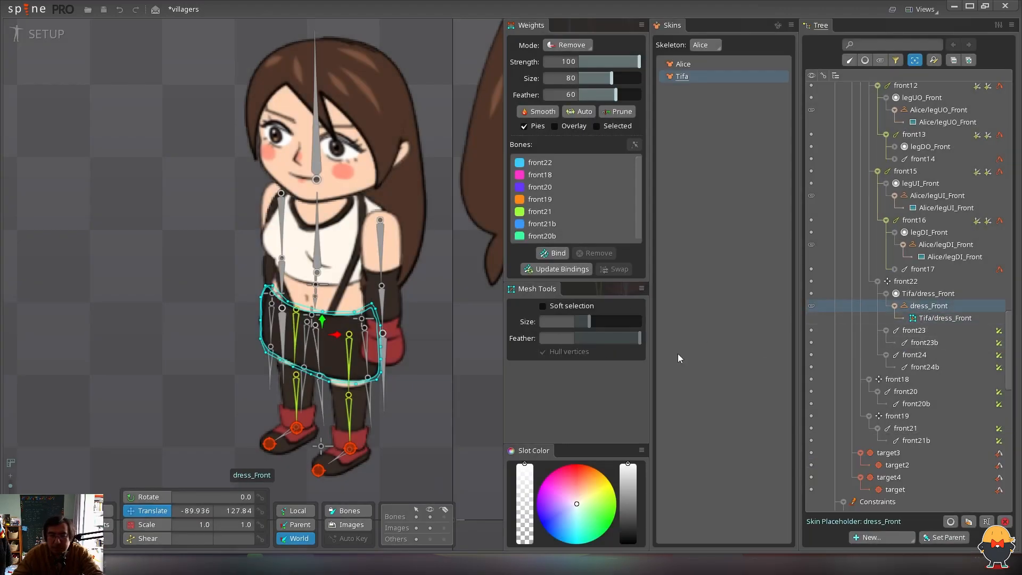
# Activate the Alice skin to check that Tifa's skirt is hidden, and save the villagers project
pyautogui.click(680, 64)
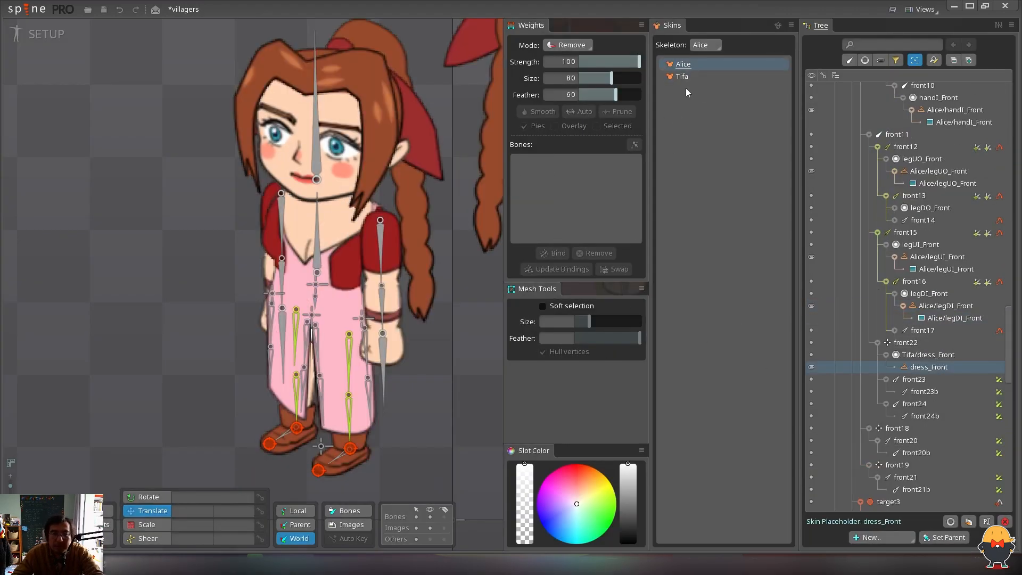
pyautogui.hotkey('ctrl', 's')
# Compare the complete Tifa and Alice characters in both views by switching skins, ending on the Tifa skin
pyautogui.moveTo(10, 485)
pyautogui.mouseDown()
pyautogui.moveTo(14, 496)
pyautogui.moveTo(17, 475)
pyautogui.mouseUp()
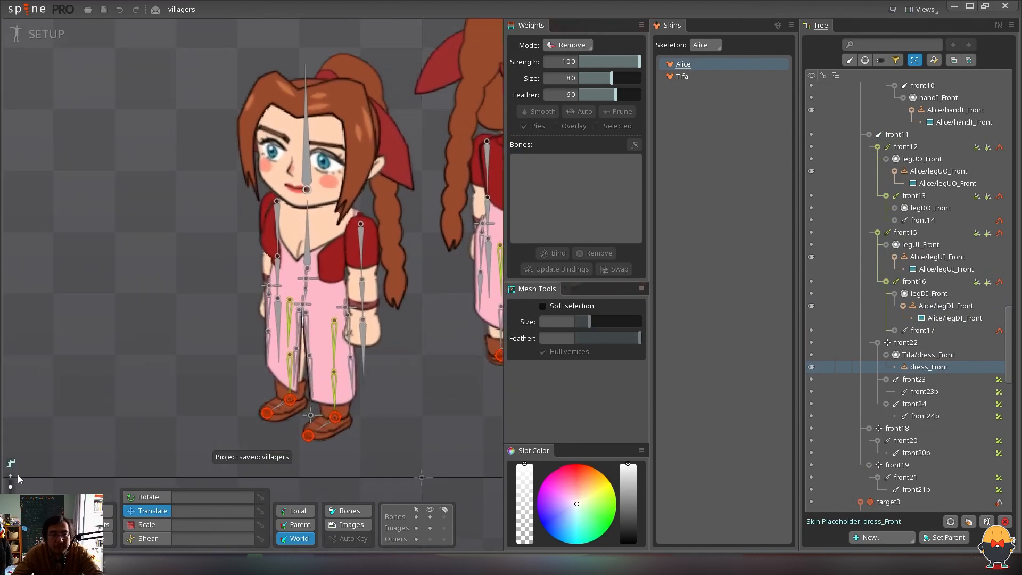
pyautogui.moveTo(204, 343); pyautogui.dragTo(164, 365)
pyautogui.click(685, 77)
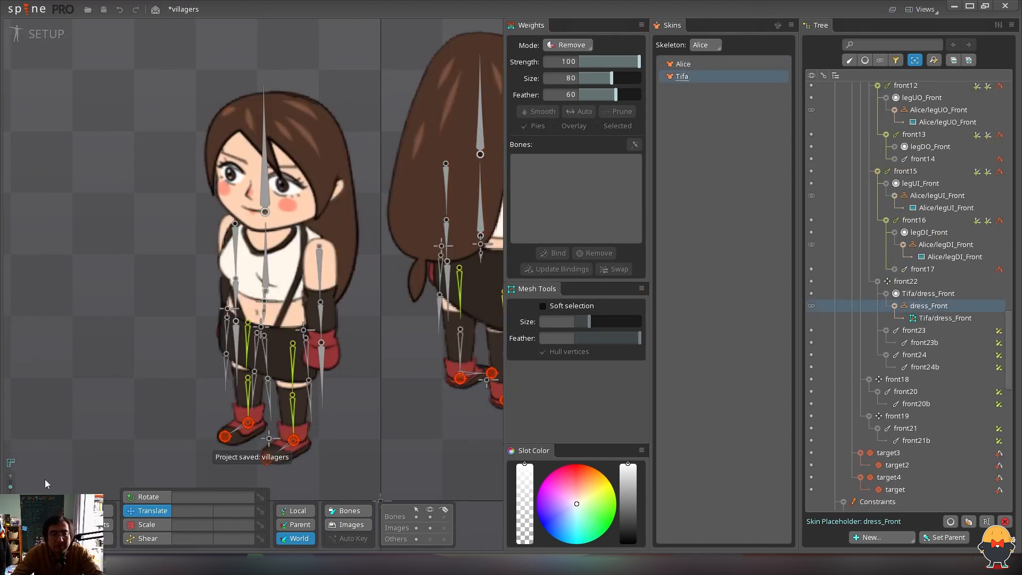
pyautogui.moveTo(11, 486); pyautogui.dragTo(11, 491)
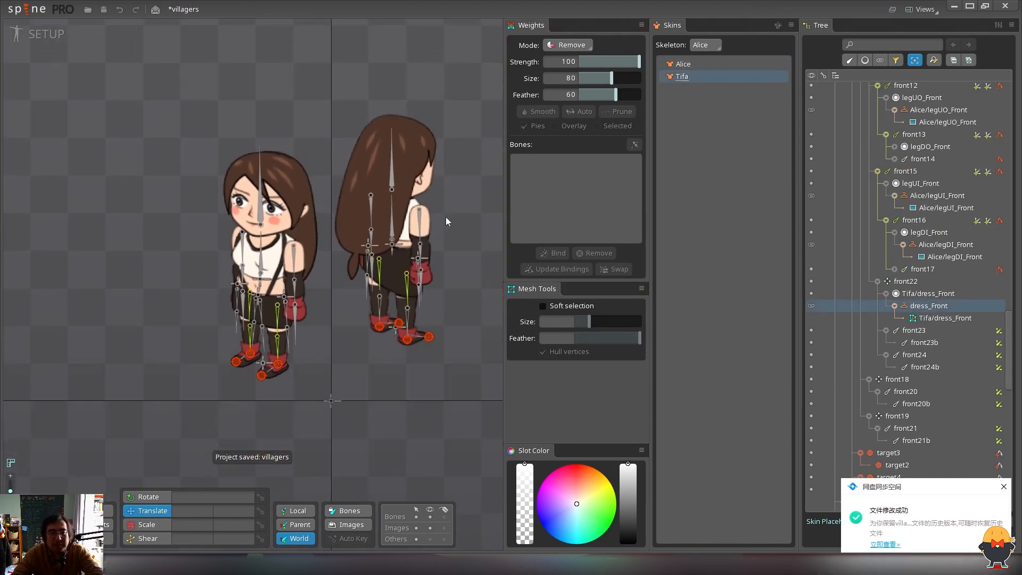
pyautogui.click(692, 64)
pyautogui.click(692, 77)
pyautogui.click(690, 68)
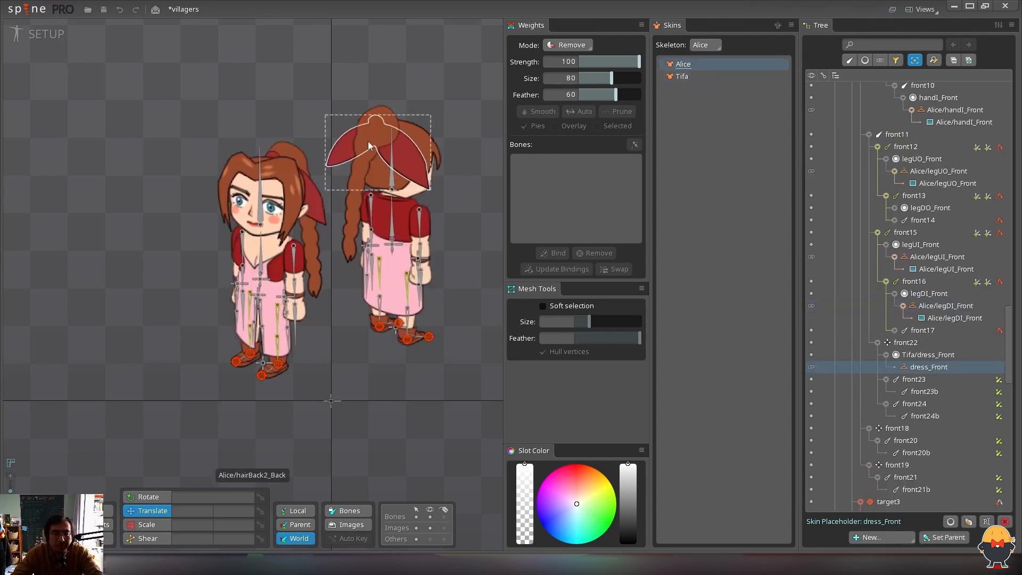
pyautogui.click(692, 76)
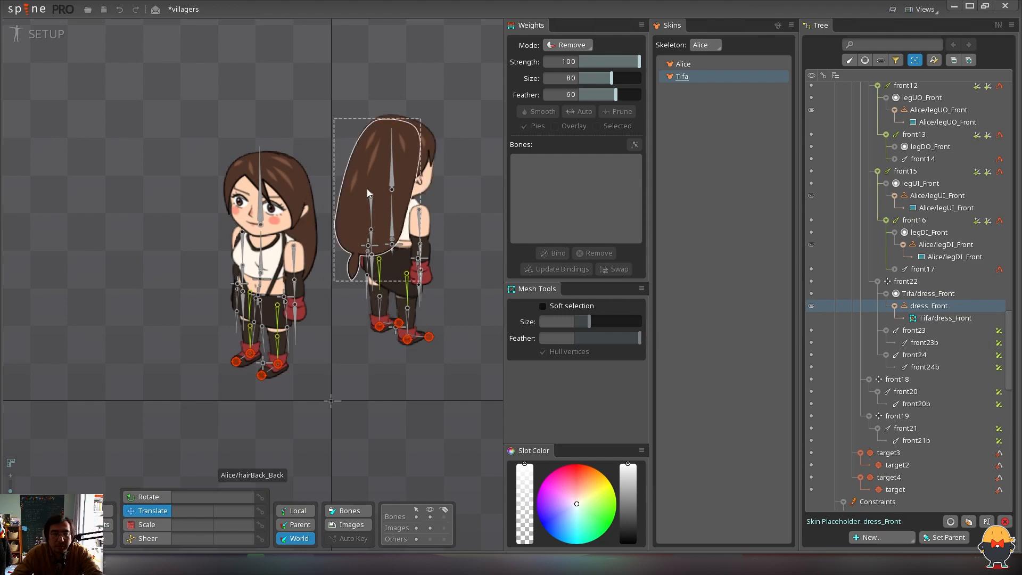
# With the Alice skin active, create a new animation named walk_Front in Animate mode and save the villagers project
pyautogui.click(683, 65)
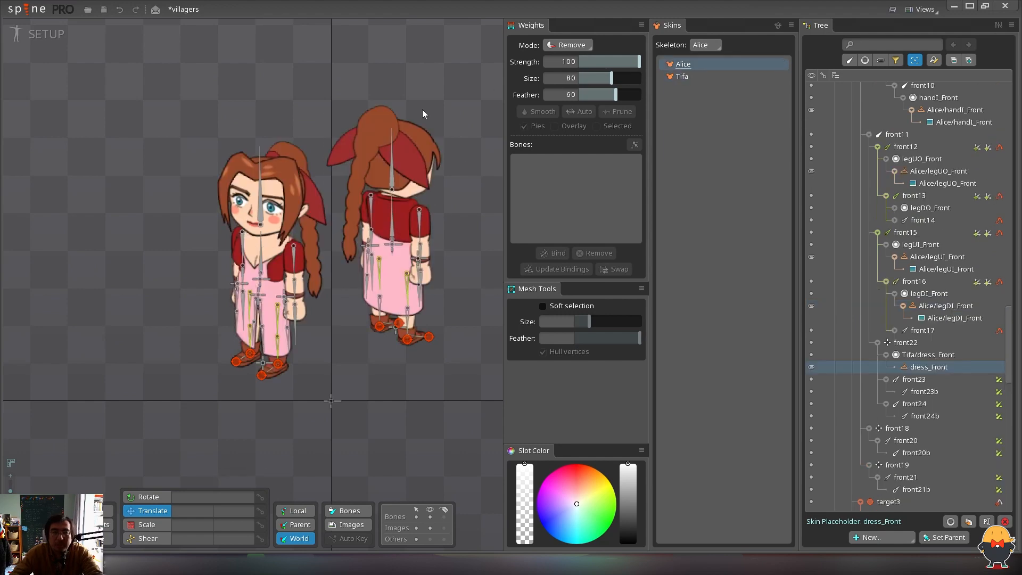
pyautogui.click(43, 31)
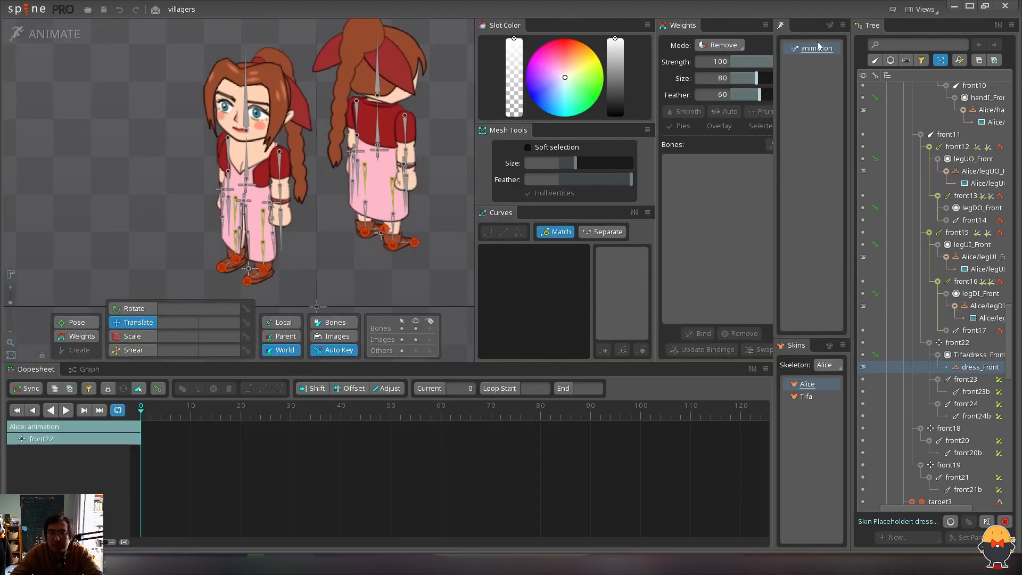
pyautogui.click(829, 25)
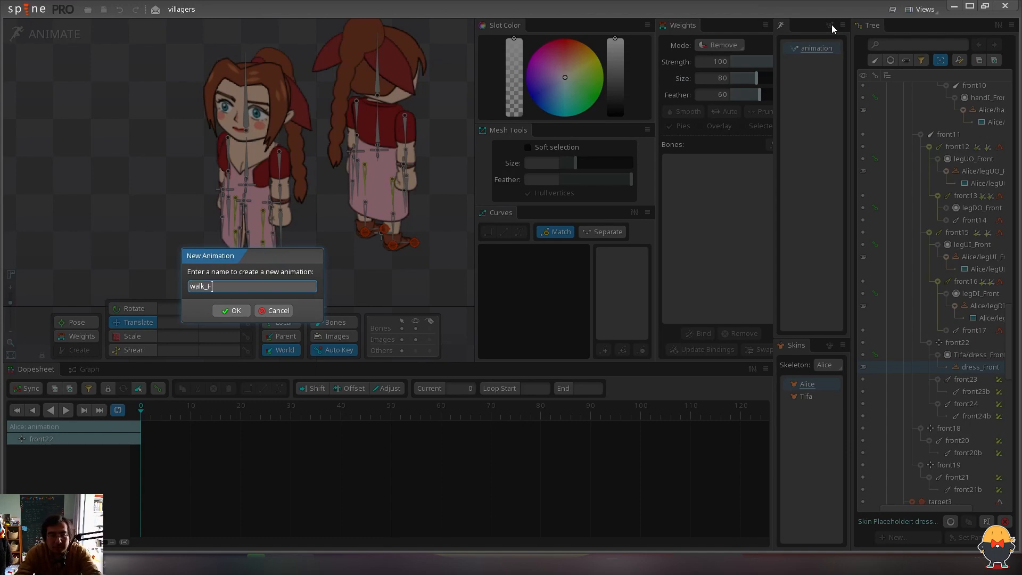
pyautogui.write('walk_Front')
pyautogui.press('Return')
pyautogui.hotkey('ctrl', 's')
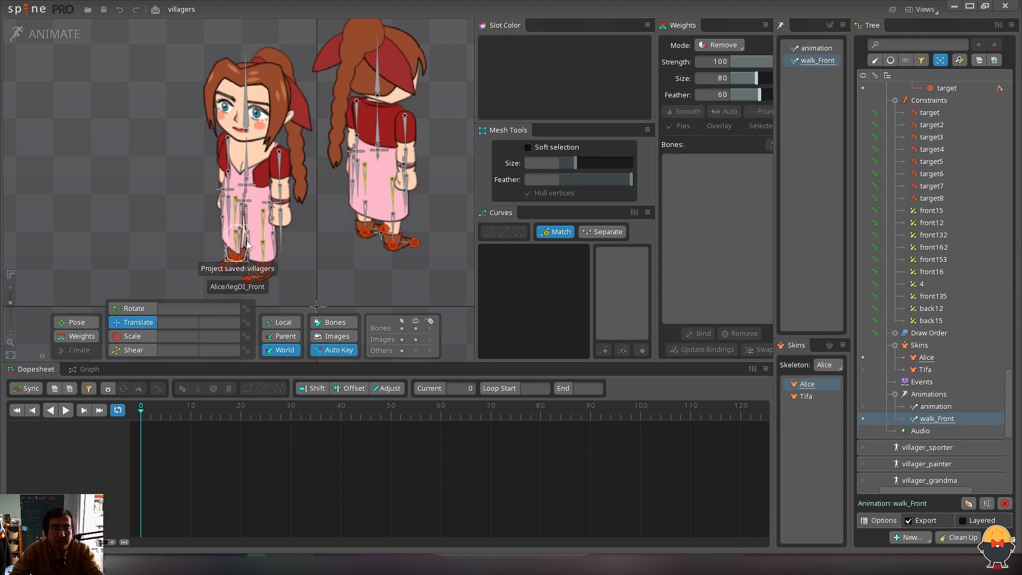
# At frame 0, move the front view's foot target target4 outward to about -71.8, 40.0
pyautogui.moveTo(242, 247); pyautogui.dragTo(304, 251)
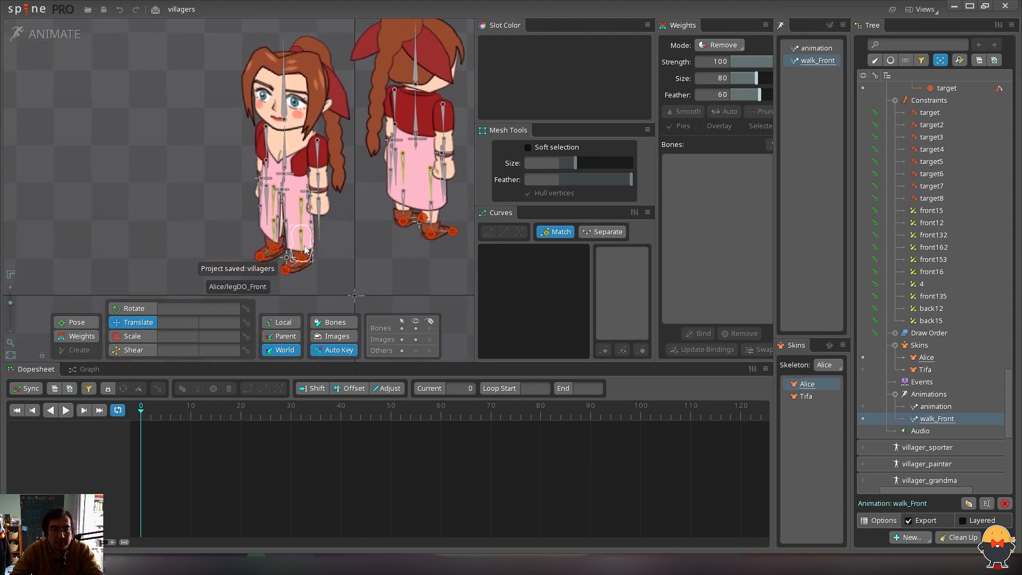
pyautogui.click(285, 270)
pyautogui.click(259, 255)
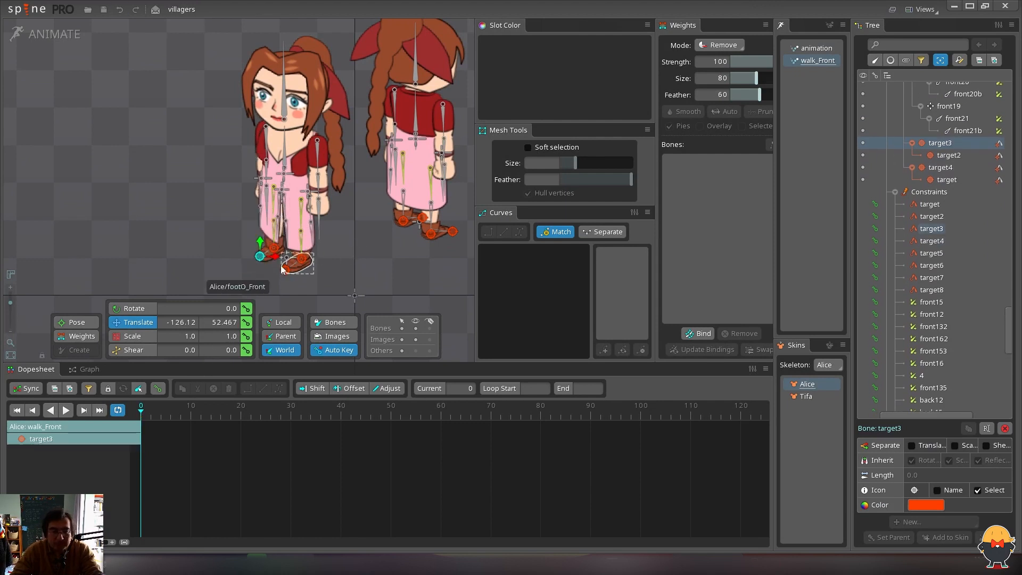
pyautogui.moveTo(10, 302); pyautogui.dragTo(10, 300)
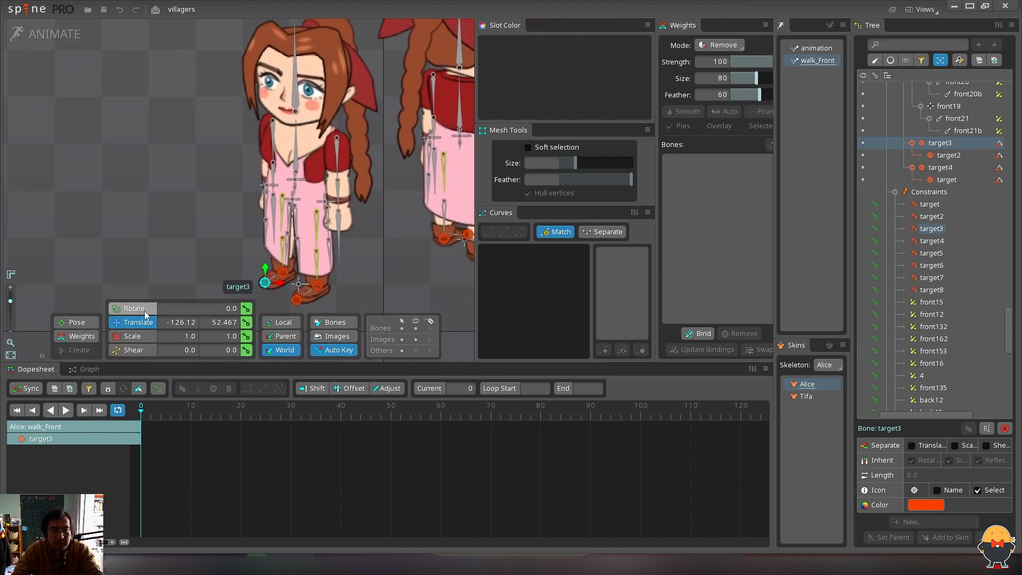
pyautogui.moveTo(477, 362); pyautogui.dragTo(477, 384)
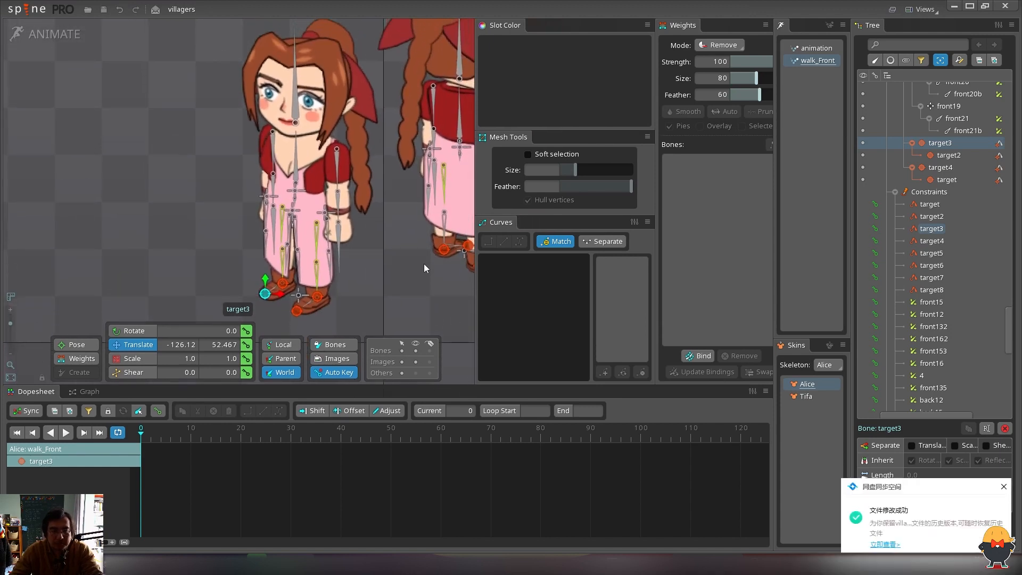
pyautogui.moveTo(426, 266); pyautogui.dragTo(381, 255)
pyautogui.moveTo(310, 273); pyautogui.dragTo(331, 267)
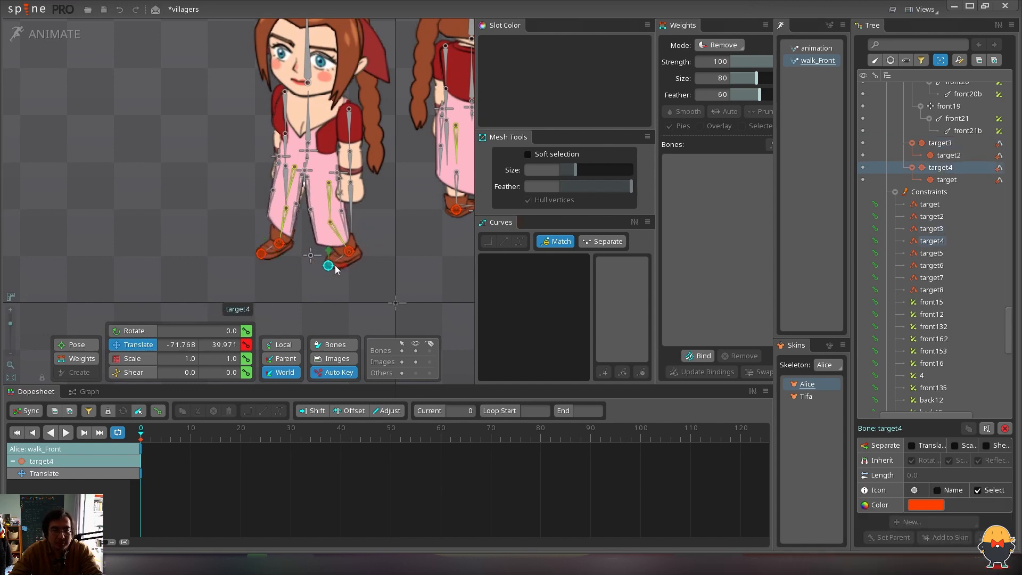
# At frame 0, move foot target target3 to about -147.6, 40.7 and thigh bone front15 to about -112.7, 130.4
pyautogui.click(291, 184)
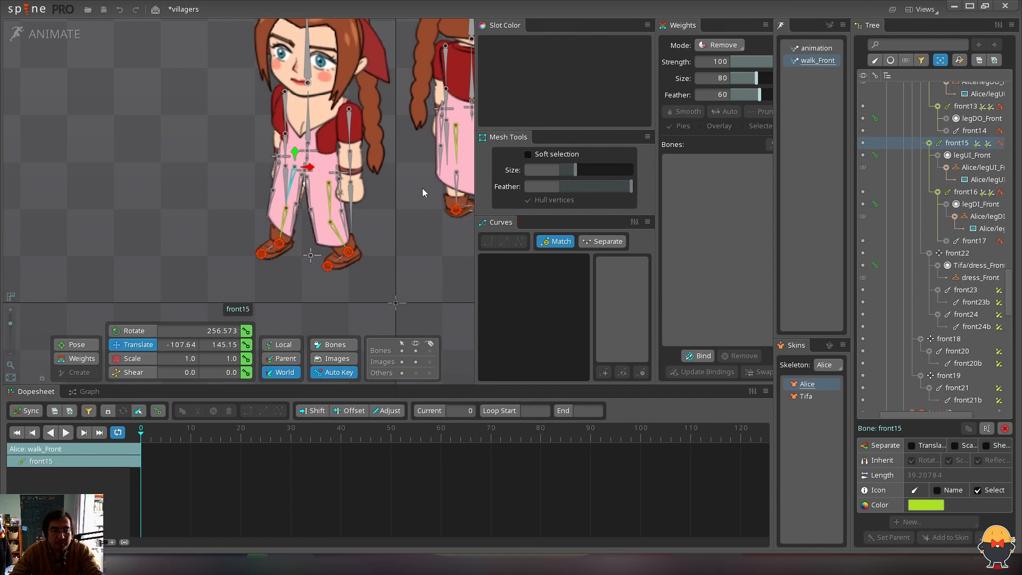
pyautogui.click(261, 254)
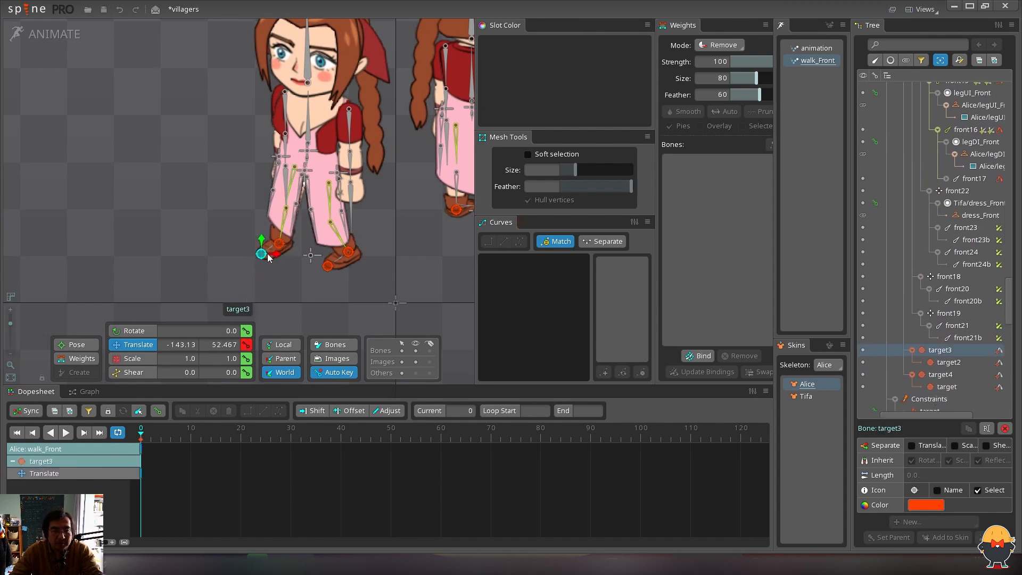
pyautogui.moveTo(268, 258); pyautogui.dragTo(264, 269)
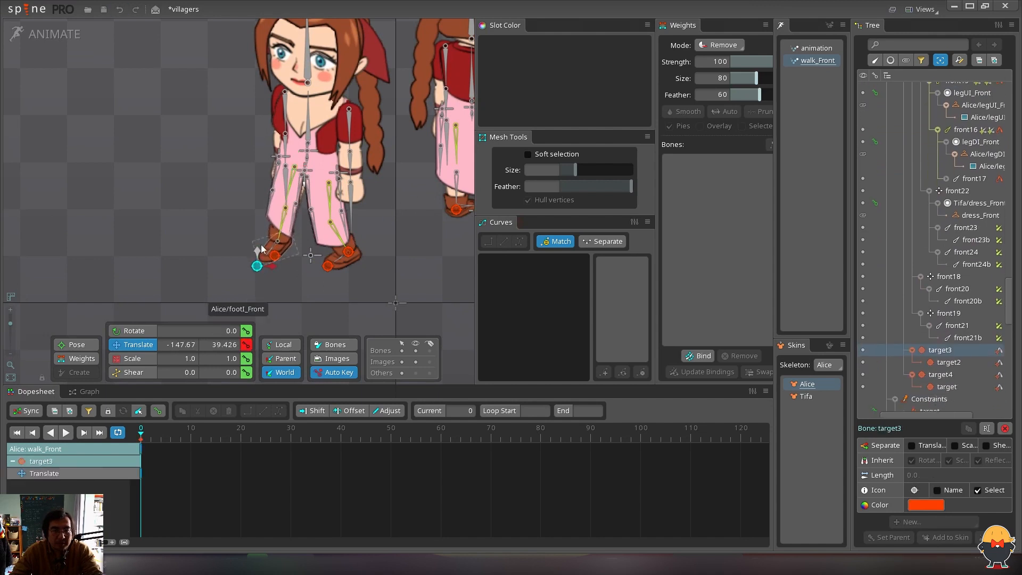
pyautogui.click(295, 180)
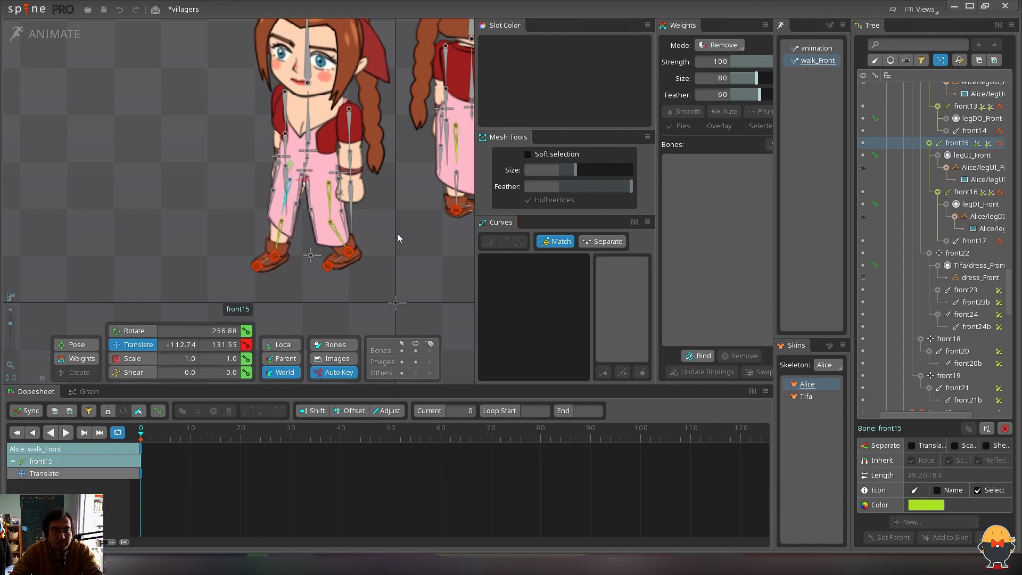
pyautogui.moveTo(398, 238); pyautogui.dragTo(402, 239)
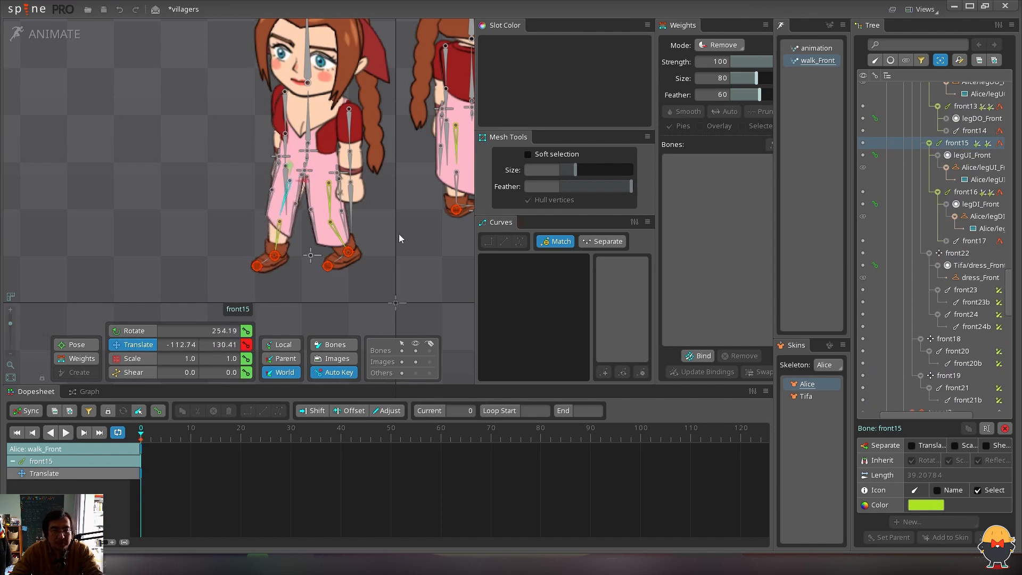
pyautogui.click(258, 266)
# Rotate both front-view upper arms inward across the body, front5 to about 241° and front8 to about 293°
pyautogui.press('c')
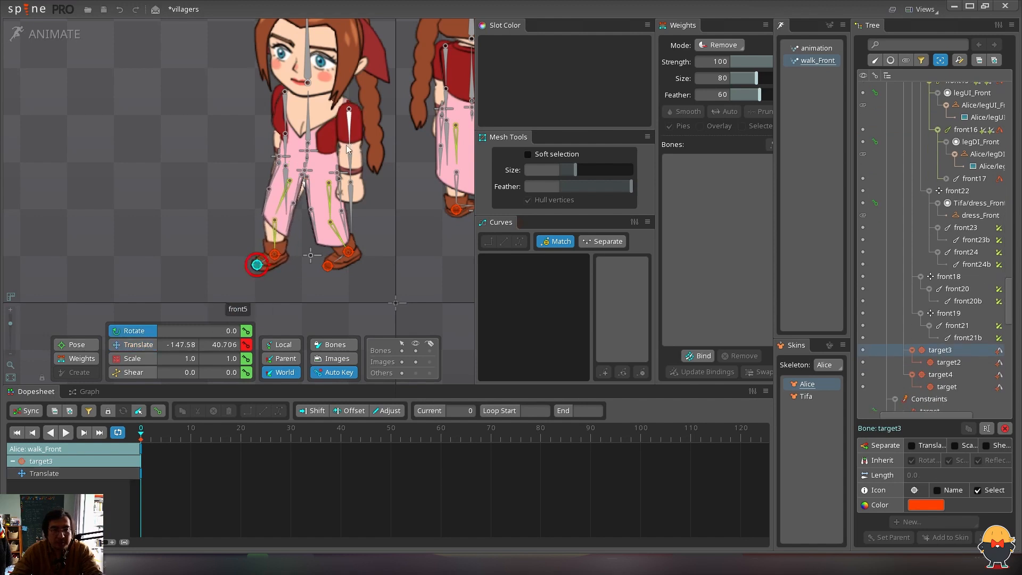
pyautogui.moveTo(350, 138); pyautogui.dragTo(336, 141)
pyautogui.moveTo(285, 120); pyautogui.dragTo(307, 135)
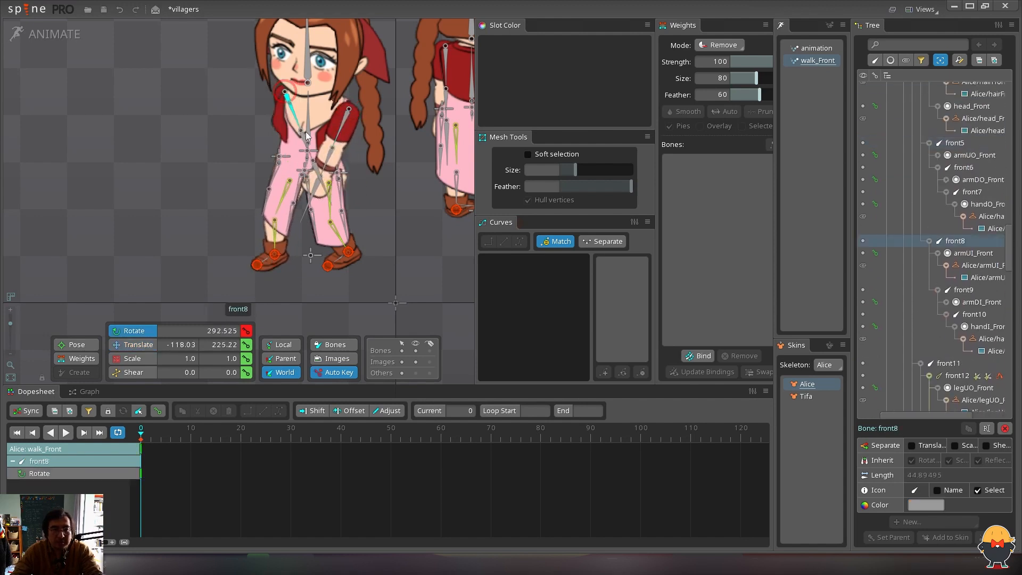
# Key the rotation of arm bones front8 to front10 and front5 to front7 at frame 0, and save the project
pyautogui.click(876, 62)
pyautogui.keyDown('shift'); pyautogui.click(964, 168); pyautogui.keyUp('shift')
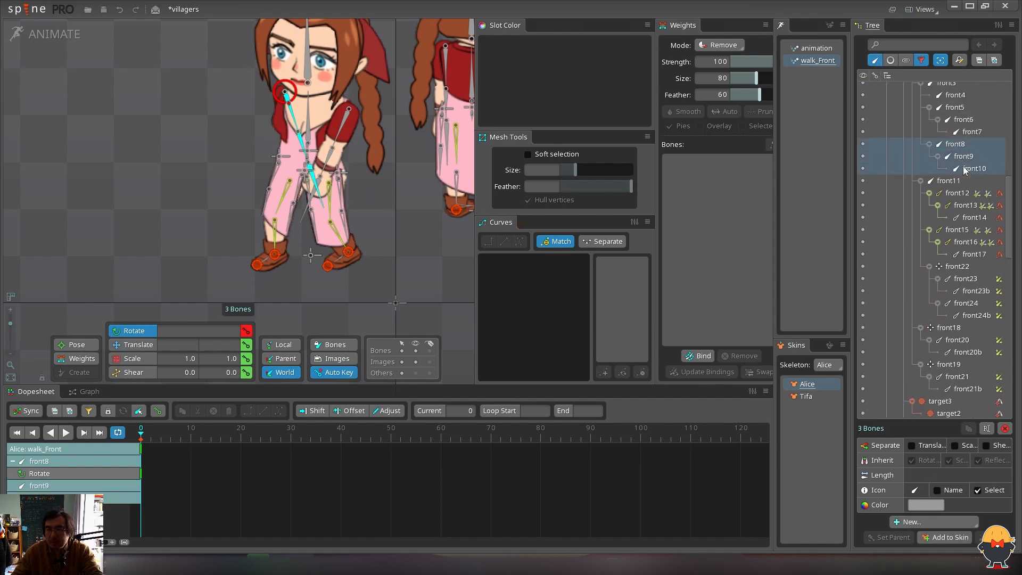
pyautogui.click(246, 331)
pyautogui.click(343, 131)
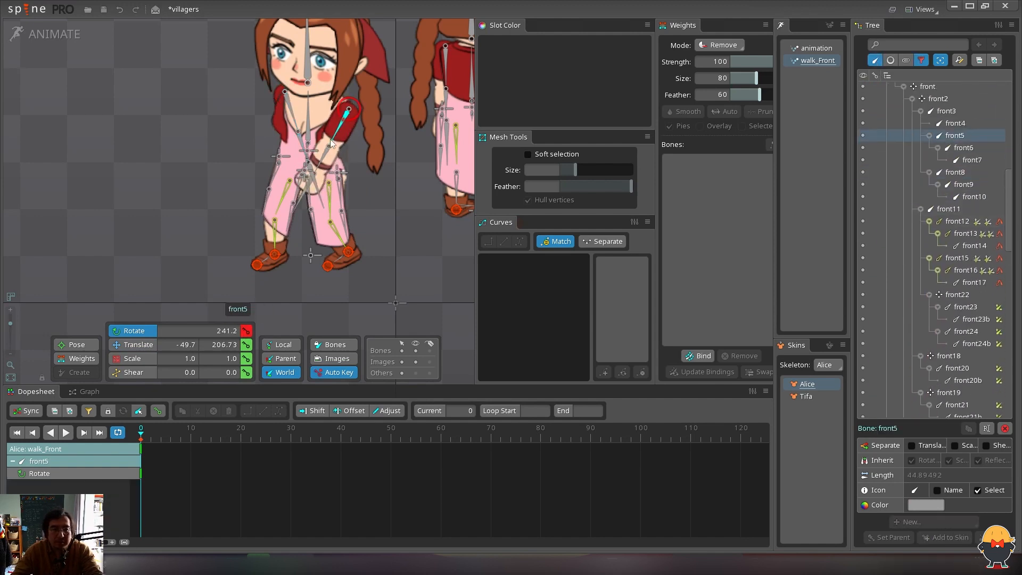
pyautogui.keyDown('shift'); pyautogui.click(962, 168); pyautogui.keyUp('shift')
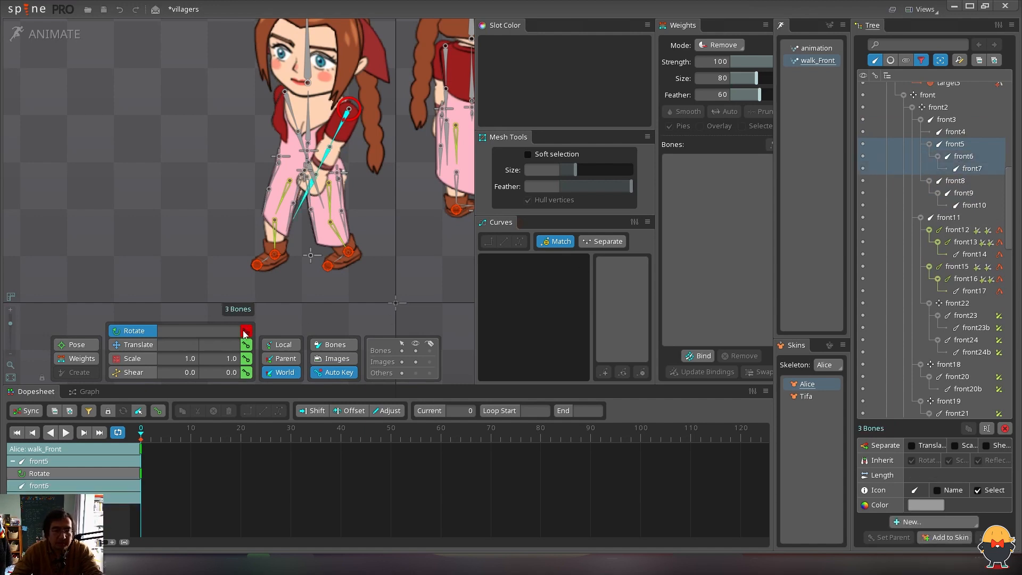
pyautogui.click(245, 331)
pyautogui.hotkey('ctrl', 's')
# Reposition and rotate both foot targets at frame 0, turning target3 to about 345° and target4 to about 6°
pyautogui.moveTo(290, 126); pyautogui.dragTo(345, 153)
pyautogui.press('space')
pyautogui.press('v')
pyautogui.moveTo(271, 285); pyautogui.dragTo(275, 269)
pyautogui.press('c')
pyautogui.moveTo(419, 232); pyautogui.dragTo(424, 254)
pyautogui.press('v')
pyautogui.click(349, 275)
pyautogui.press('c')
pyautogui.press('v')
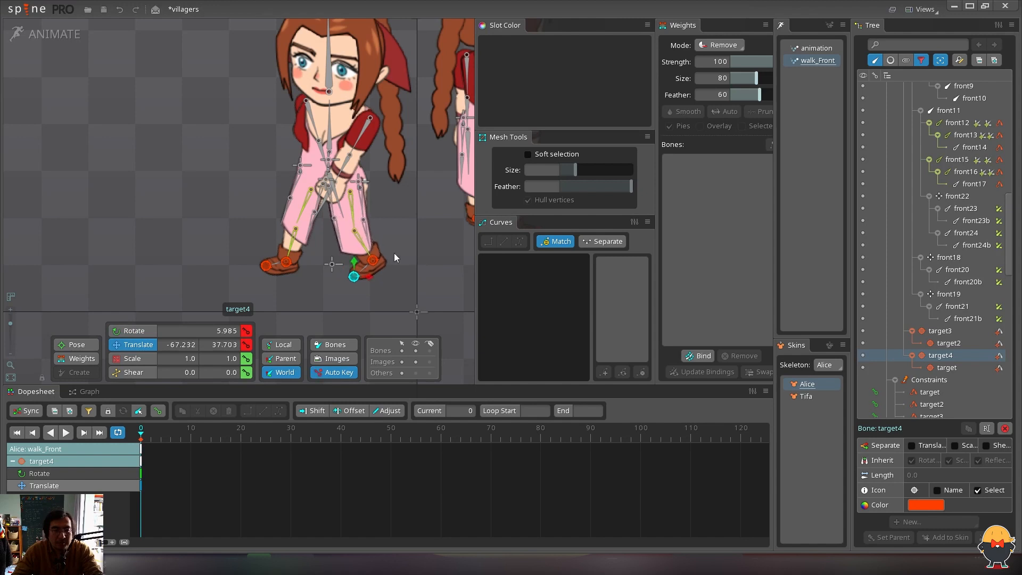
# Refine the frame 0 foot placement with target3 at about -159.0, 47.0 rotated to 346°, and target4 at about -67.2, 37.5
pyautogui.click(265, 266)
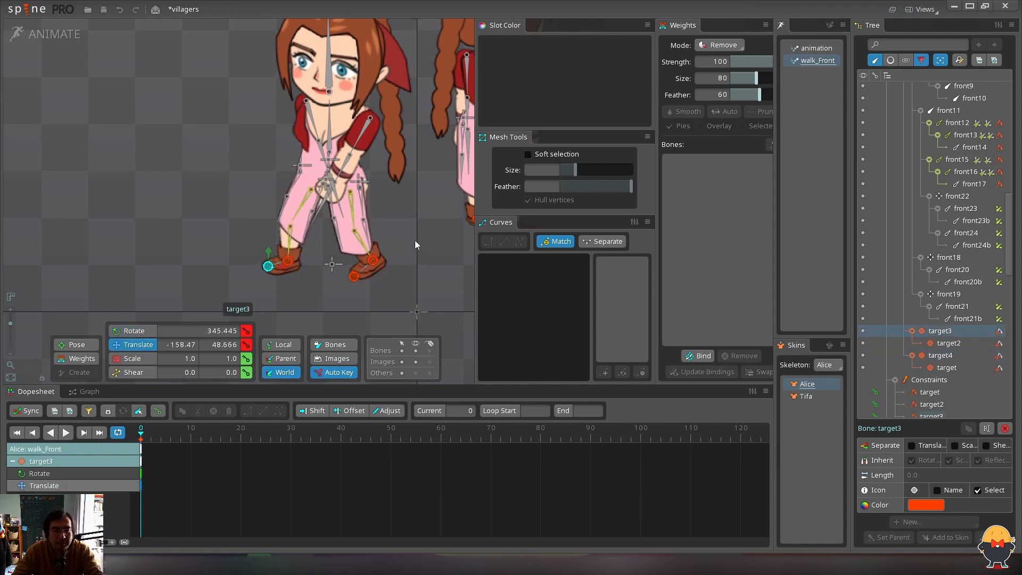
pyautogui.moveTo(416, 245); pyautogui.dragTo(416, 247)
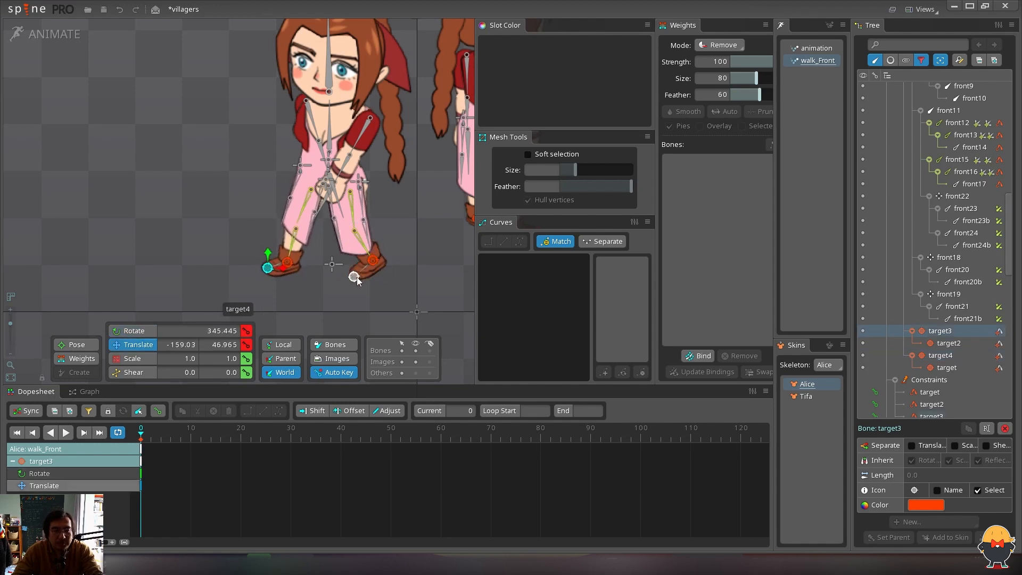
pyautogui.moveTo(359, 287); pyautogui.dragTo(359, 283)
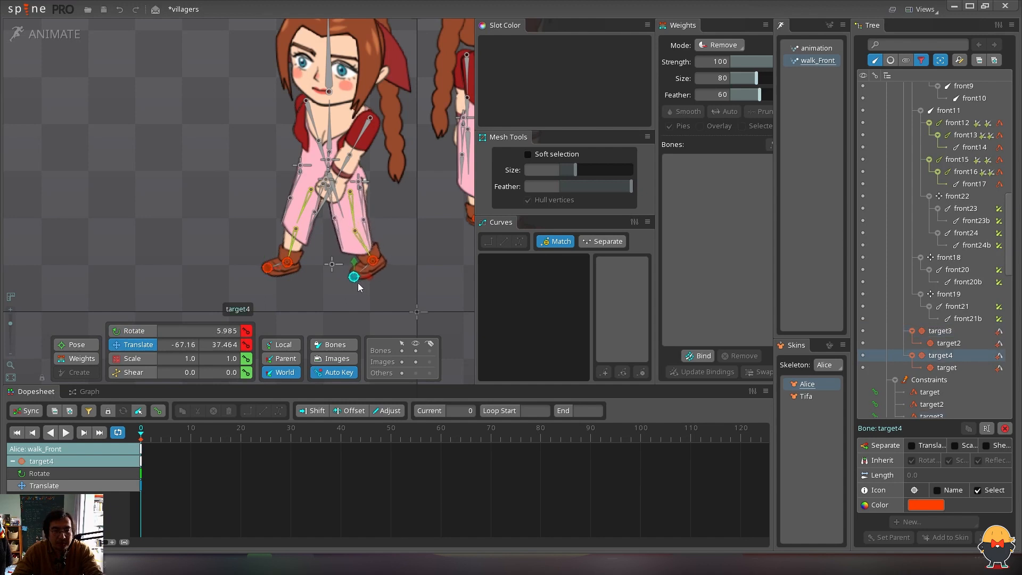
pyautogui.click(268, 268)
pyautogui.press('c')
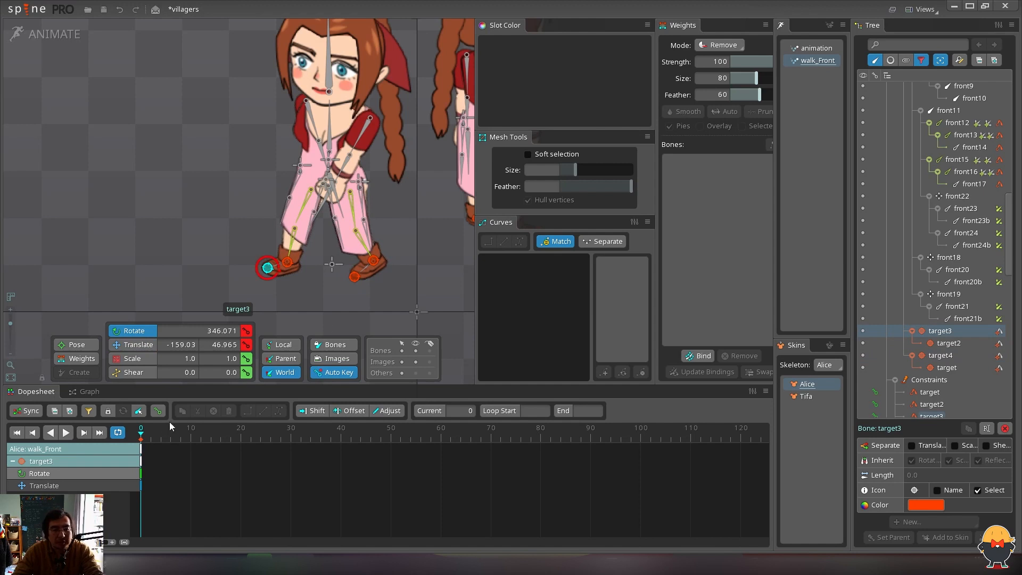
# Key the translation of body bone front2 at frame 0, and copy all the frame 0 keys to frame 24
pyautogui.click(328, 160)
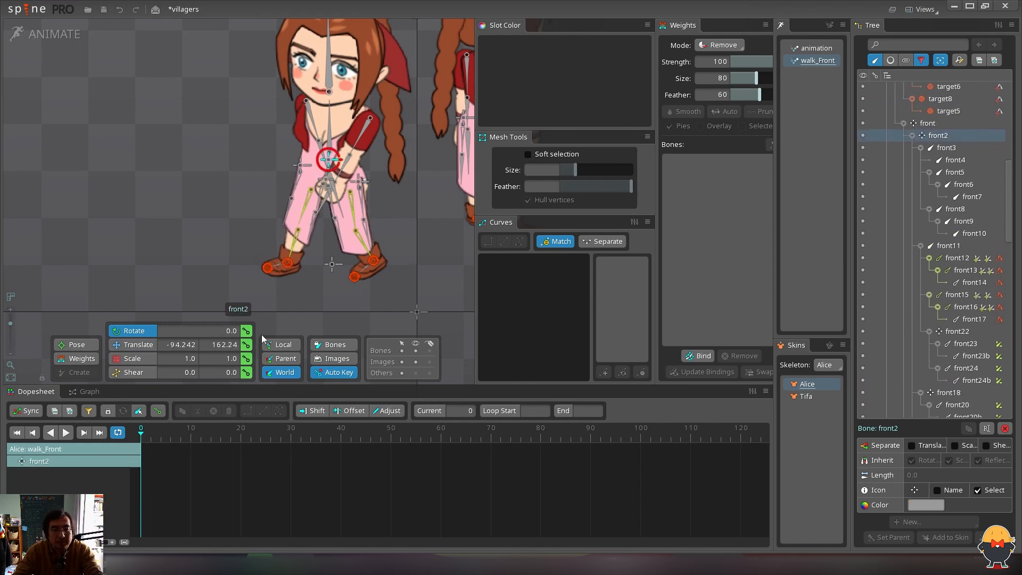
pyautogui.click(247, 344)
pyautogui.keyDown('ctrl'); pyautogui.click(264, 270); pyautogui.keyUp('ctrl')
pyautogui.moveTo(205, 490); pyautogui.dragTo(141, 443)
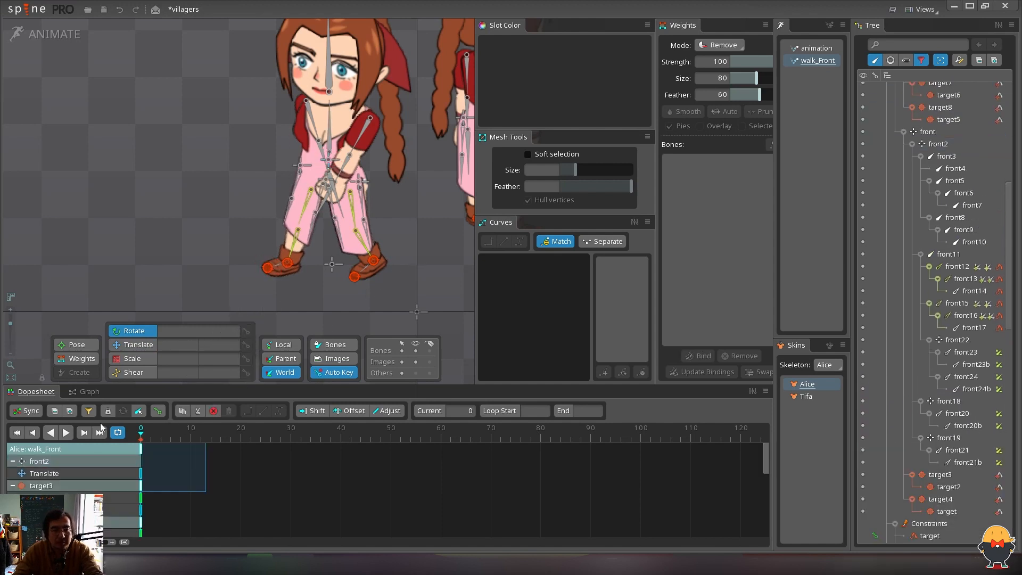
pyautogui.hotkey('ctrl', 'c')
pyautogui.click(270, 438)
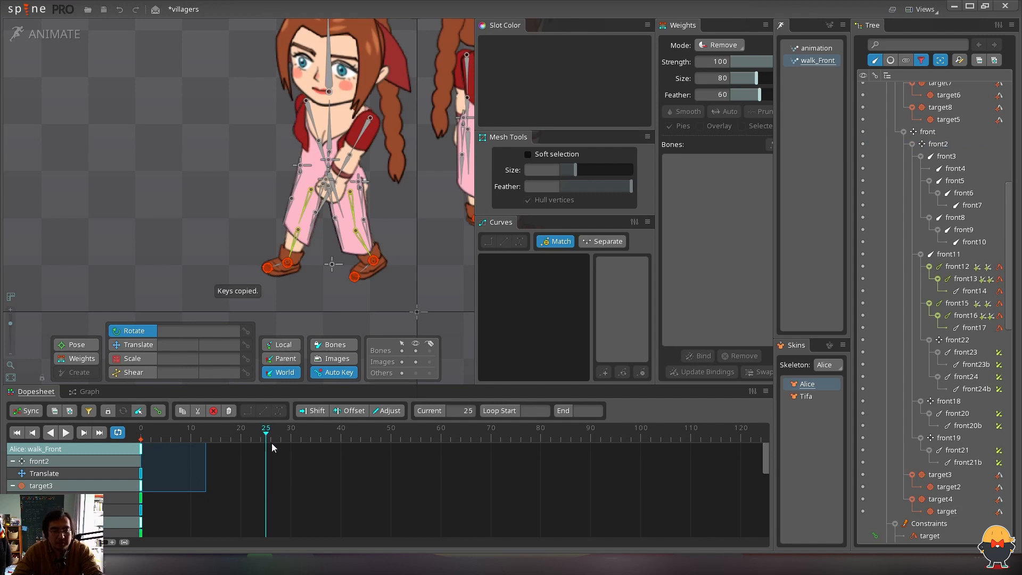
pyautogui.hotkey('ctrl', 'v')
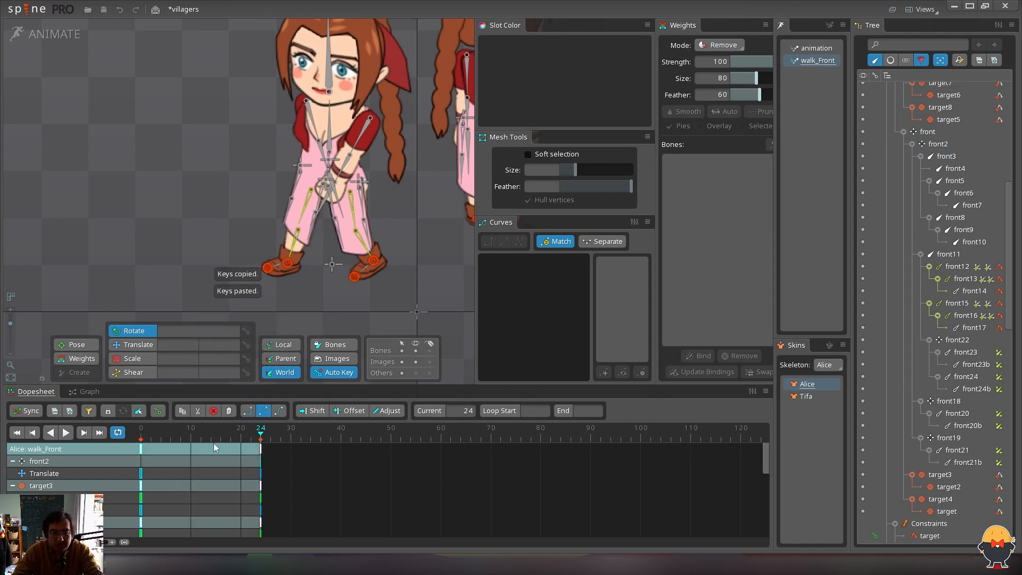
# At frame 12, move the foot targets into the opposite stride and shift thigh bone front15 to about -105.5, 135.7
pyautogui.click(353, 277)
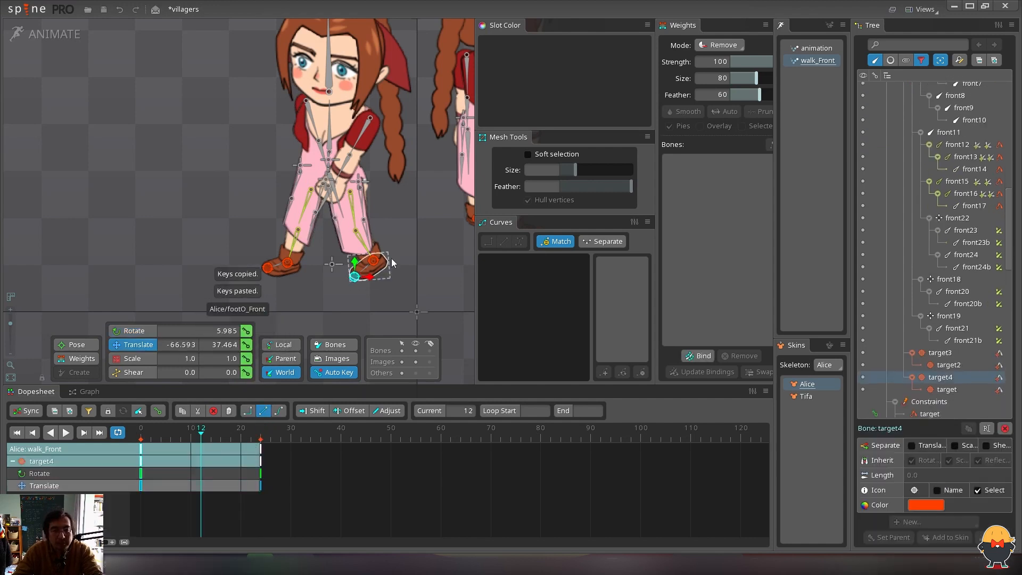
pyautogui.moveTo(406, 237); pyautogui.dragTo(371, 258)
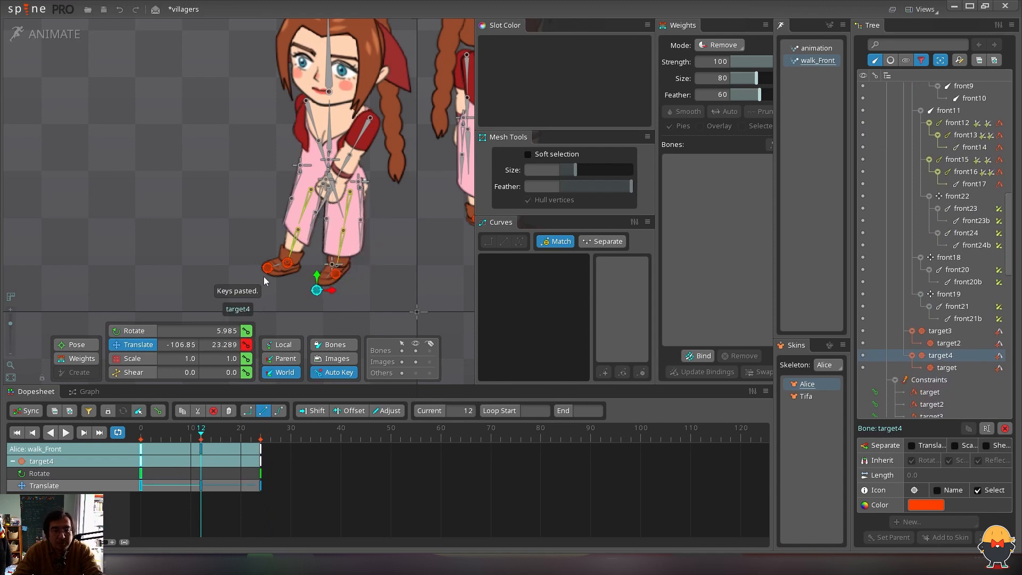
pyautogui.moveTo(266, 270); pyautogui.dragTo(305, 292)
pyautogui.click(344, 210)
pyautogui.moveTo(316, 193); pyautogui.dragTo(323, 187)
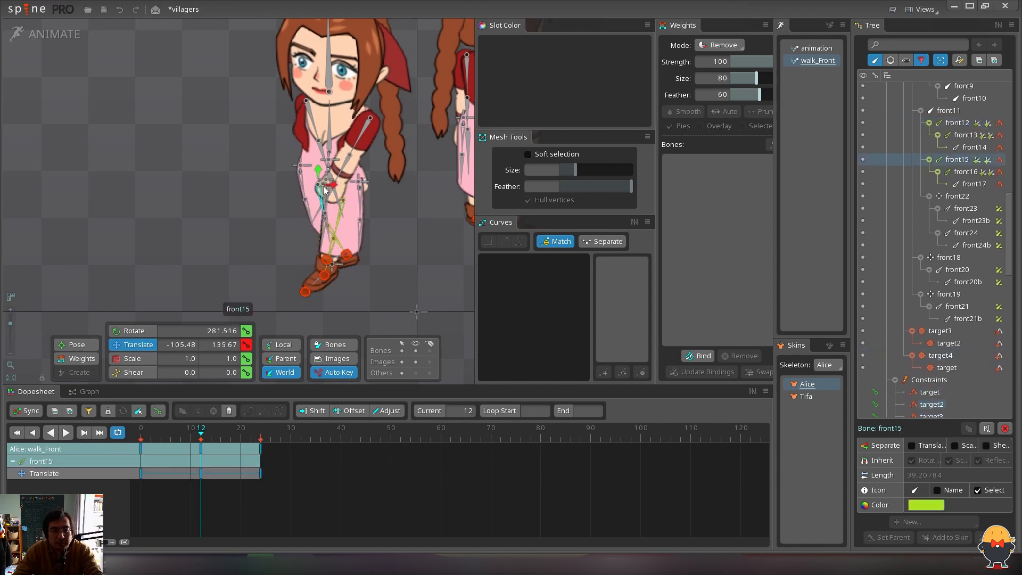
# Refine frame 12 with target3 at about -89.9, 55.0, target4 at about -119.2, 18.0, and thigh bone front12 at about -80.3, 116.5
pyautogui.click(328, 261)
pyautogui.press('c')
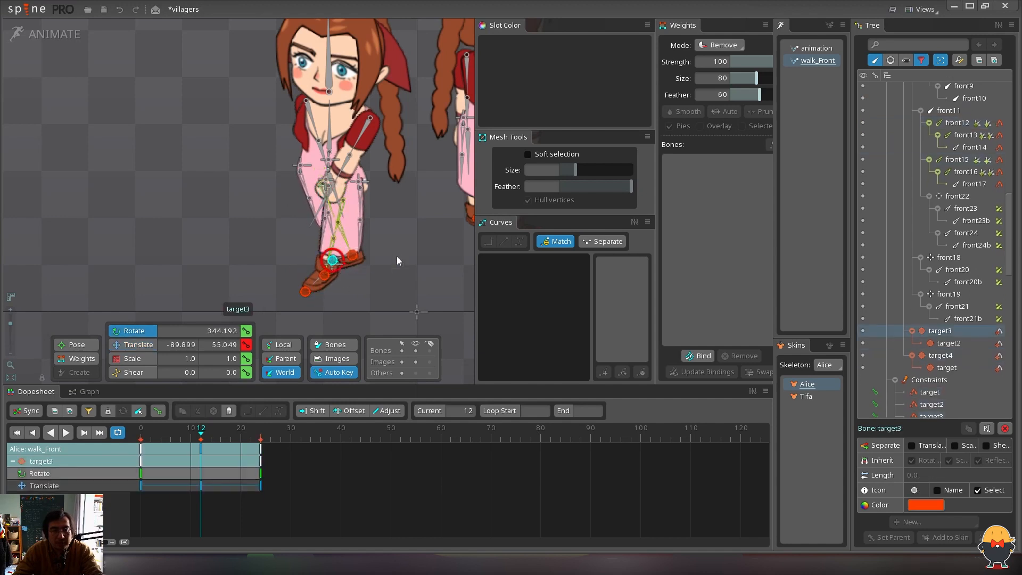
pyautogui.press('v')
pyautogui.click(306, 295)
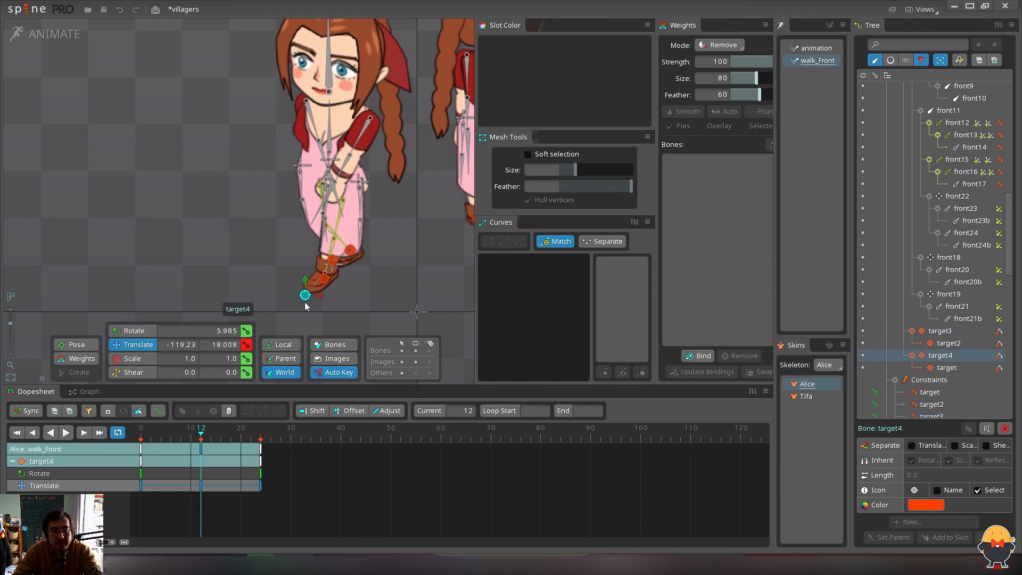
pyautogui.press('c')
pyautogui.press('v')
pyautogui.moveTo(343, 201); pyautogui.dragTo(342, 203)
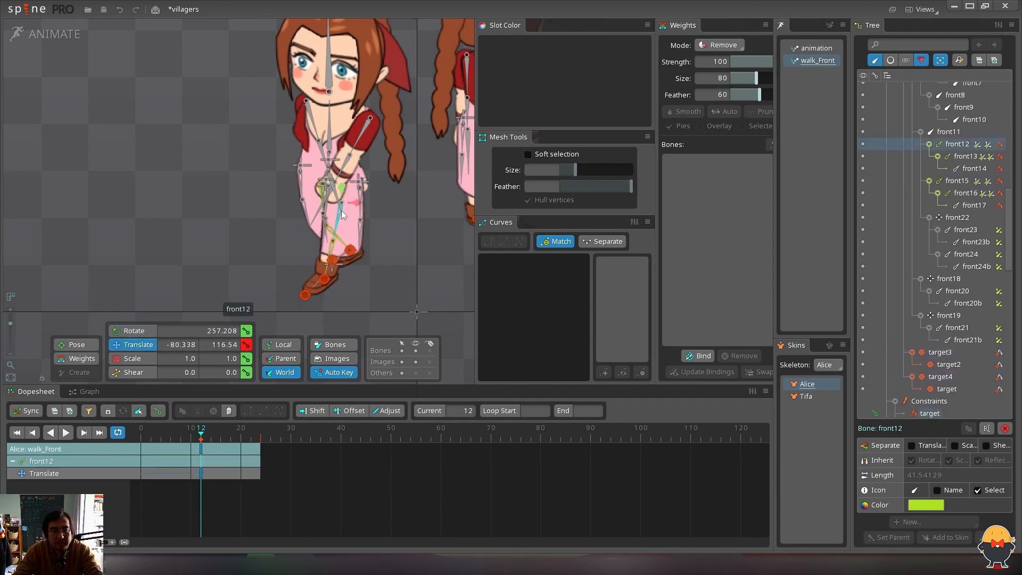
# Swing the arm on bone front5 outward at frame 12, and select and key the rotation of front5 to front7
pyautogui.press('c')
pyautogui.moveTo(359, 146); pyautogui.dragTo(399, 160)
pyautogui.doubleClick(400, 162)
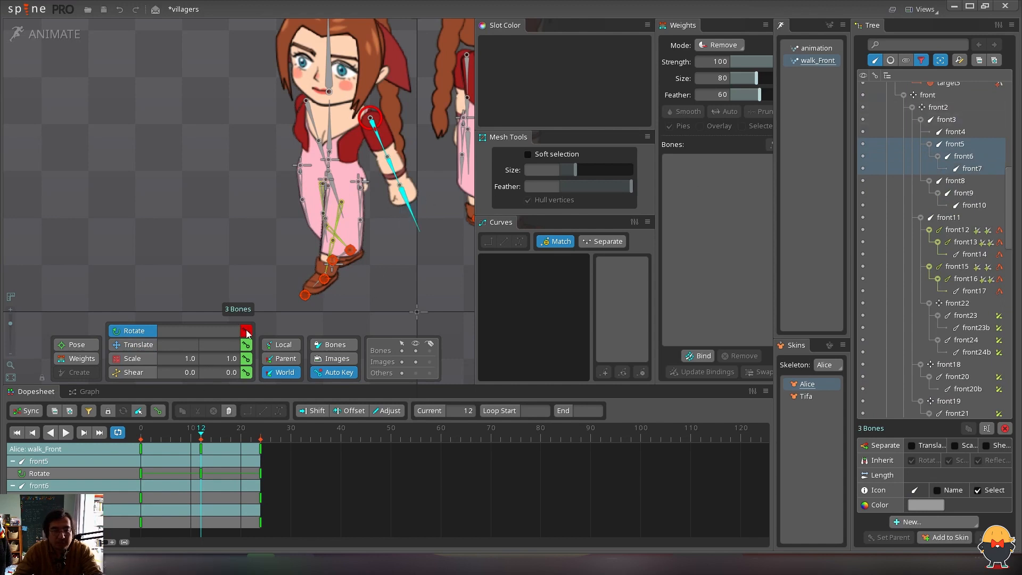
# Rotate the arm on bone front8 outward to about 250 at frame 12, and key the rotation of front8 to front10
pyautogui.moveTo(315, 130); pyautogui.dragTo(281, 153)
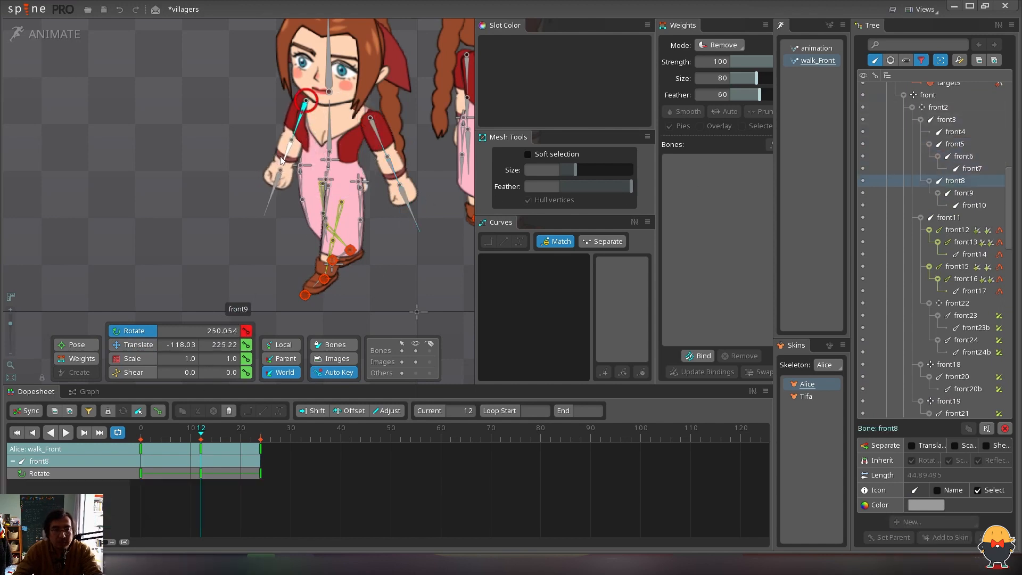
pyautogui.doubleClick(281, 159)
pyautogui.click(246, 331)
# Play and scrub through the walk_Front loop to check the arm swing, and save the project
pyautogui.press('space')
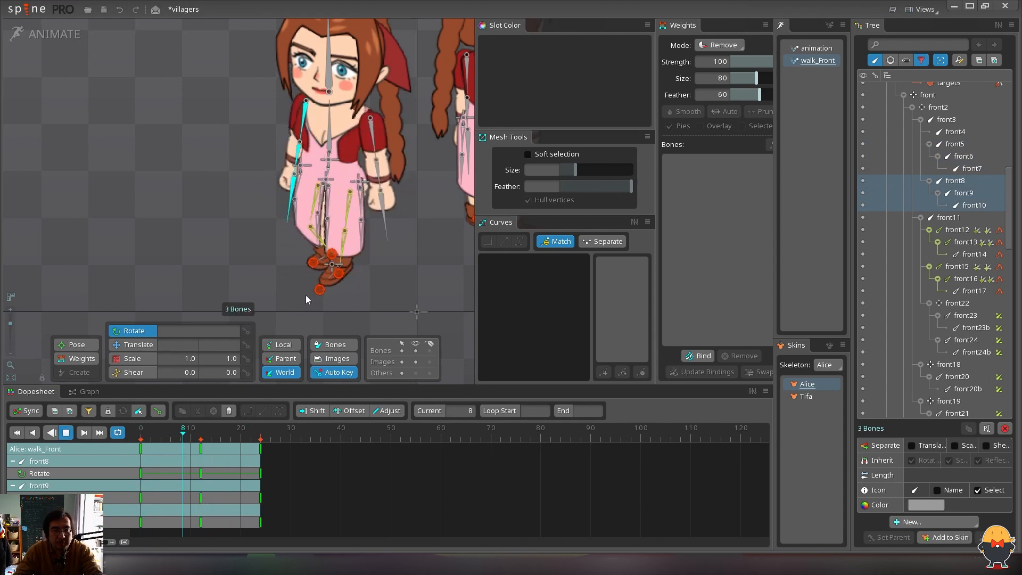
pyautogui.press('space')
pyautogui.moveTo(143, 436); pyautogui.dragTo(195, 440)
pyautogui.hotkey('ctrl', 's')
pyautogui.press('space')
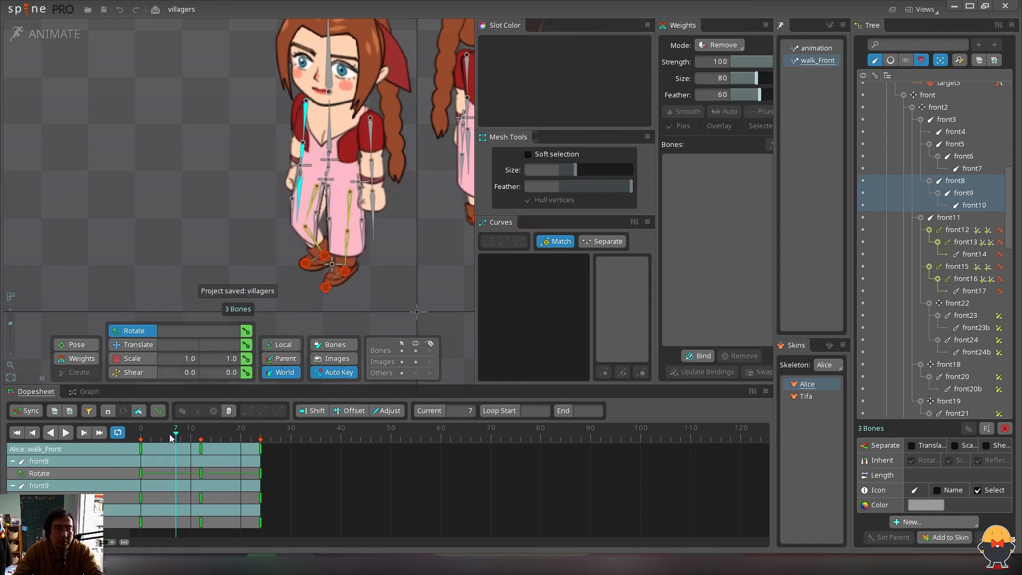
pyautogui.press('space')
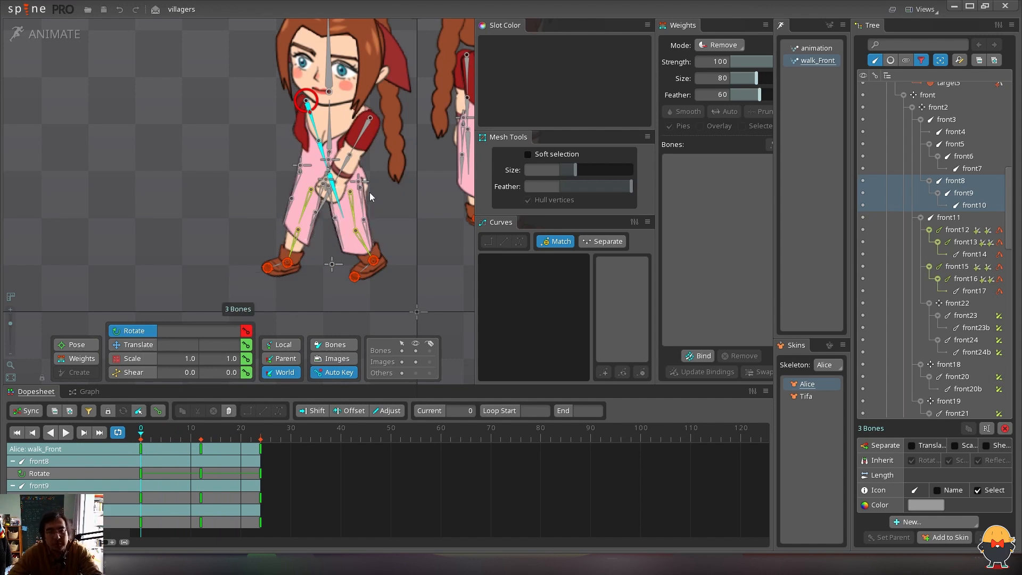
pyautogui.press('space')
pyautogui.press('space')
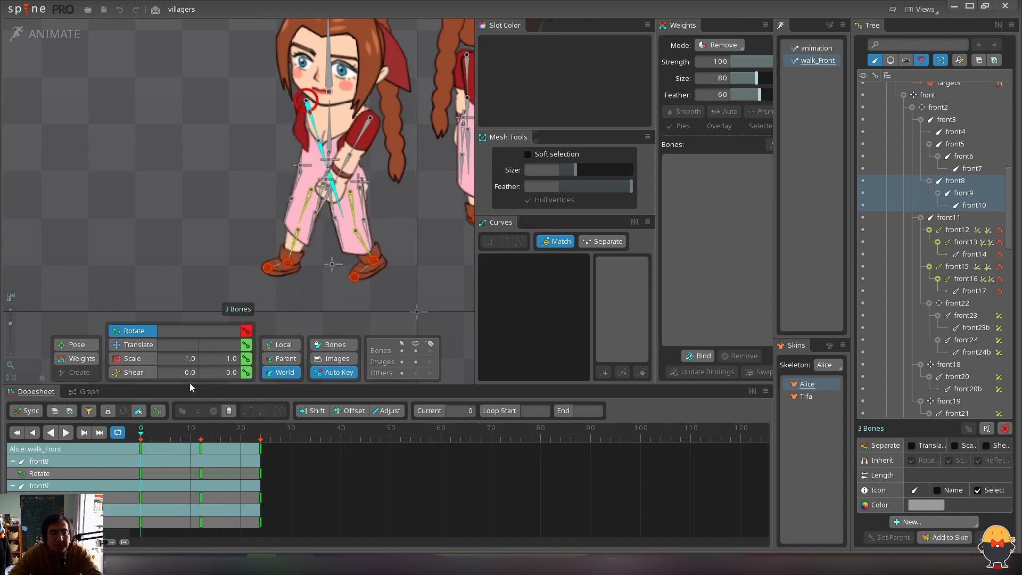
# Switch to setup mode for work on the front-view dress of the Alice skin
pyautogui.click(368, 198)
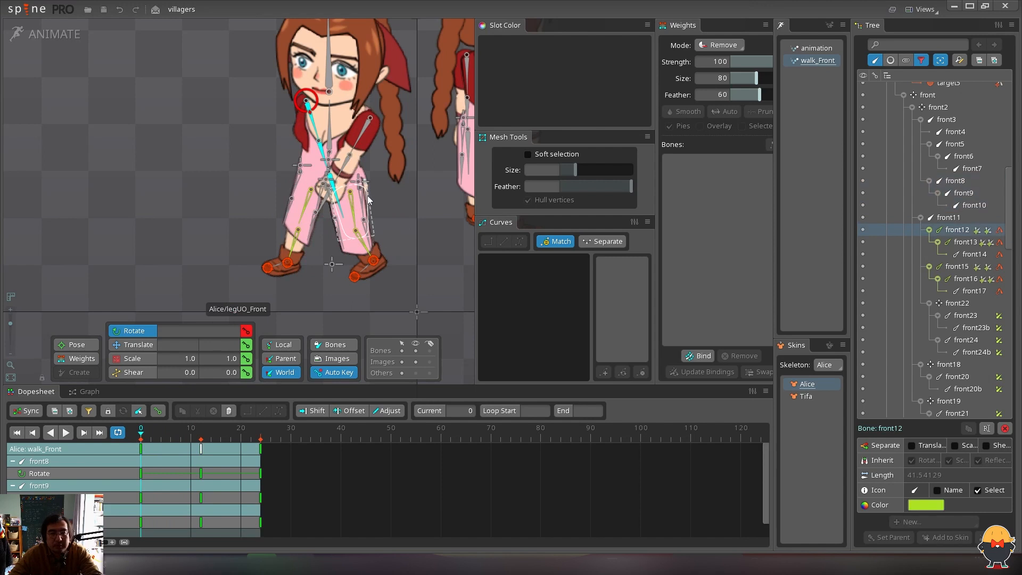
pyautogui.click(321, 214)
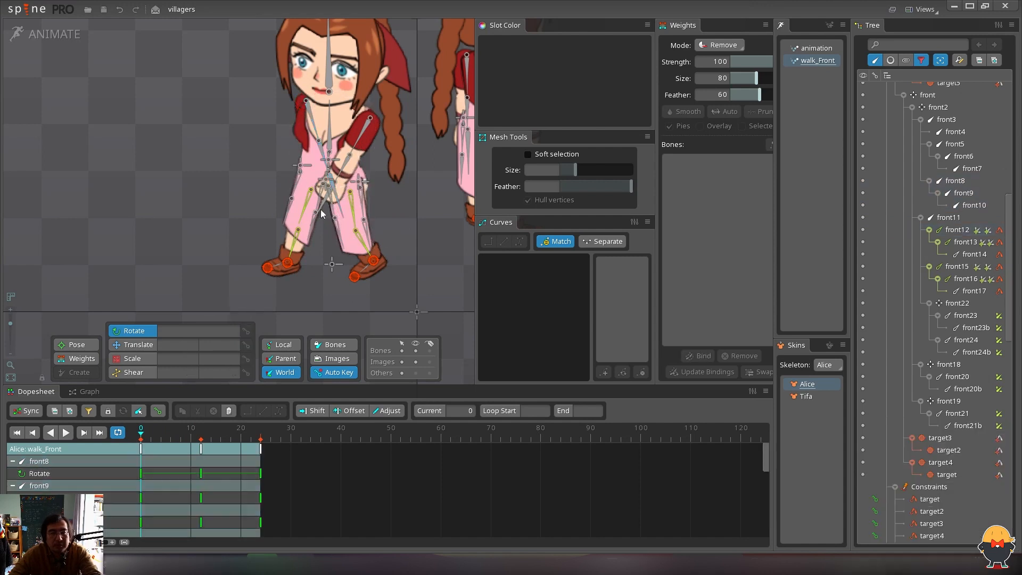
pyautogui.click(47, 35)
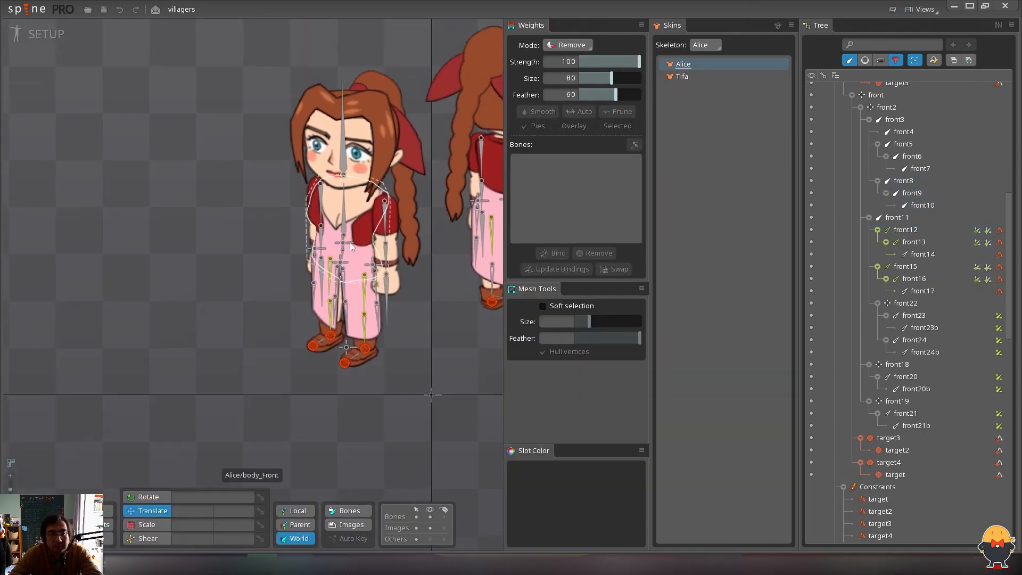
pyautogui.moveTo(9, 490); pyautogui.dragTo(10, 483)
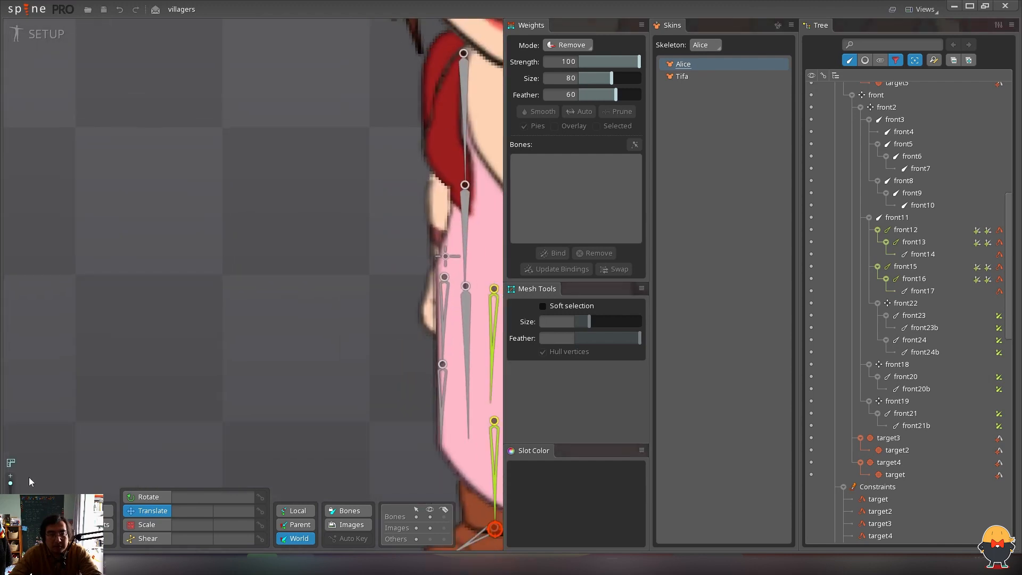
pyautogui.moveTo(305, 287); pyautogui.dragTo(11, 189)
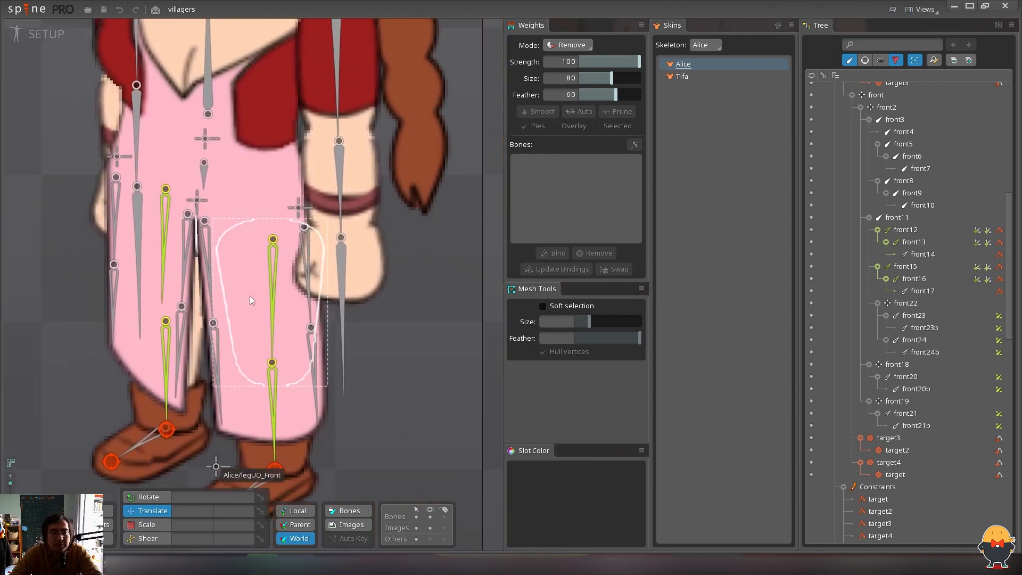
# Move arm bone front5 aside to inspect the dress edge behind the hand, and undo the move
pyautogui.click(245, 155)
pyautogui.press('space')
pyautogui.moveTo(336, 79); pyautogui.dragTo(473, 104)
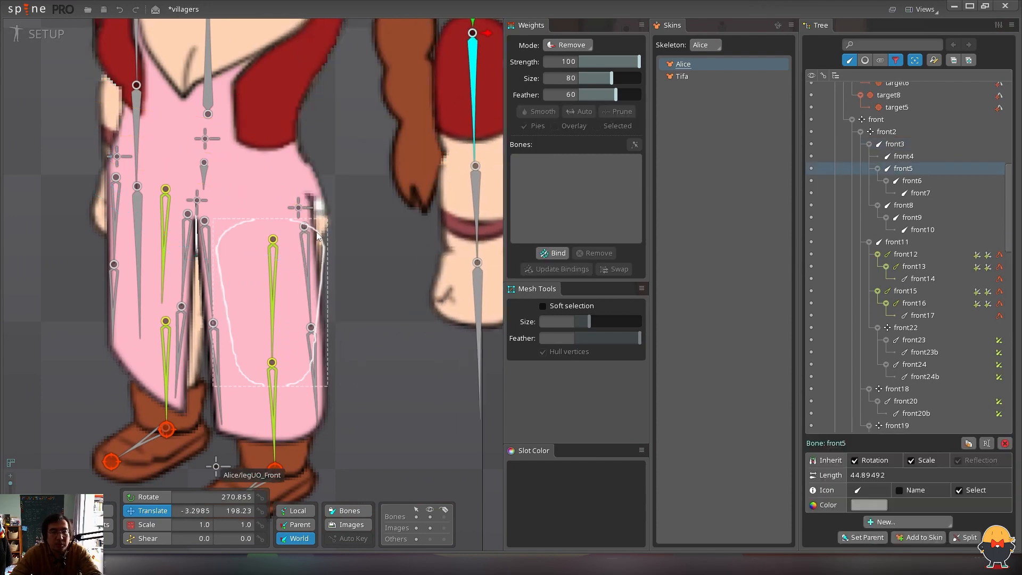
pyautogui.hotkey('ctrl', 'z')
# Try moving the upper outer vertices of the Alice/dress_1_Front mesh outward, and undo the move
pyautogui.click(295, 329)
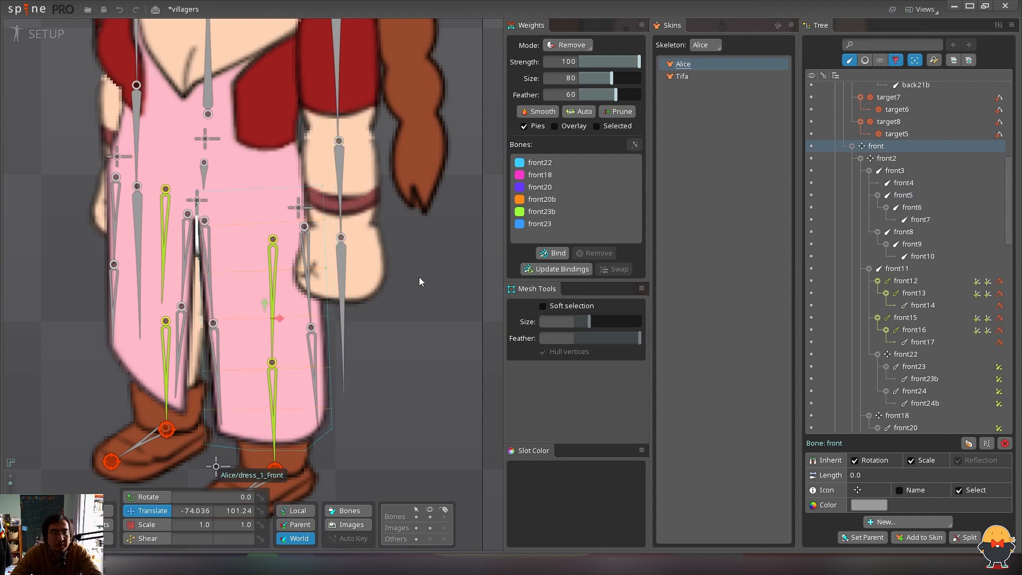
pyautogui.press('space')
pyautogui.click(268, 279)
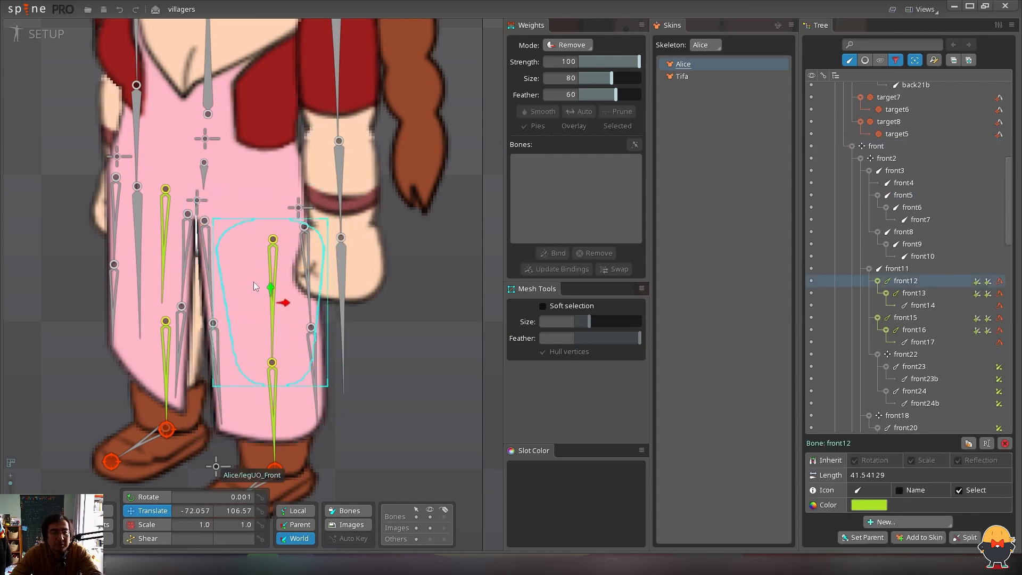
pyautogui.click(227, 375)
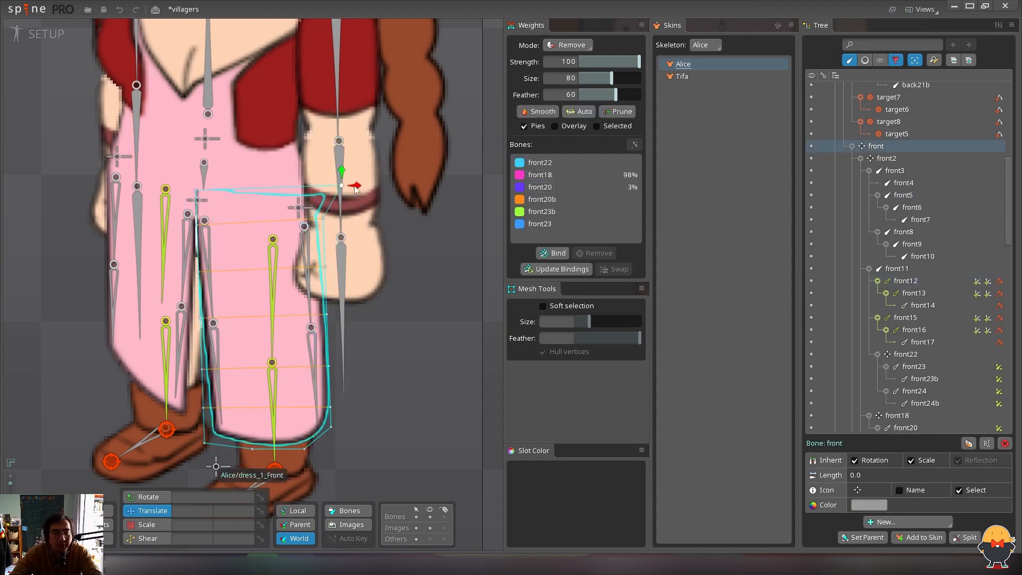
pyautogui.hotkey('ctrl', 'z')
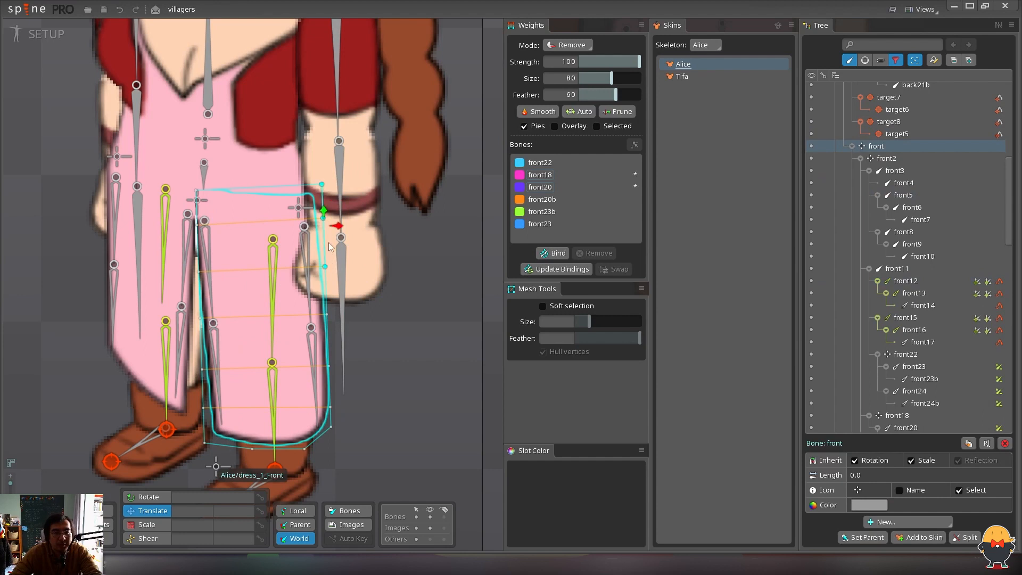
# Enable soft selection with size 77.31, pull the outer-edge vertices of the Alice/dress_1_Front mesh outward, and check the edge behind the arm
pyautogui.click(543, 306)
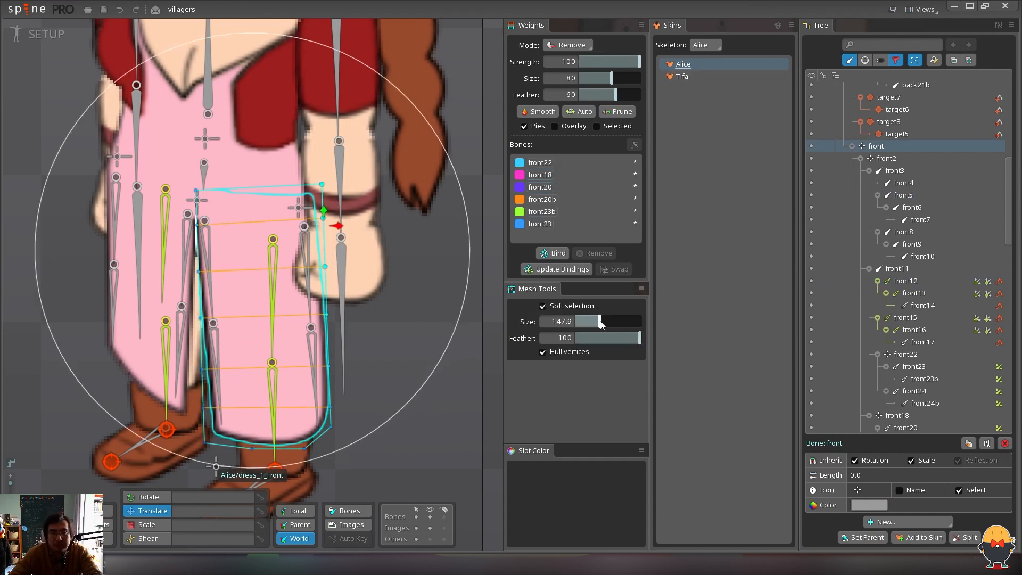
pyautogui.moveTo(344, 184); pyautogui.dragTo(365, 184)
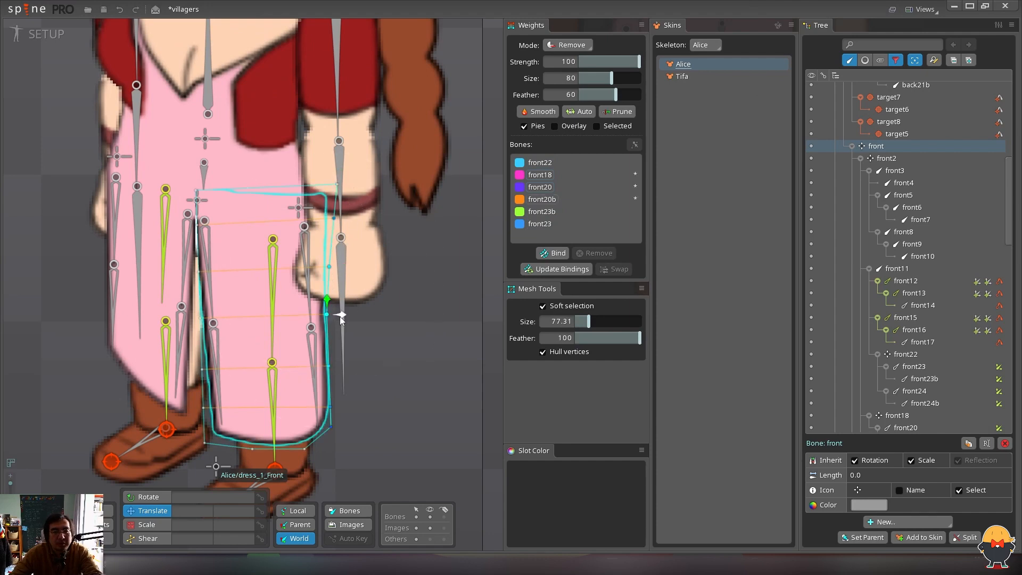
pyautogui.moveTo(340, 317); pyautogui.dragTo(347, 316)
pyautogui.press('space')
pyautogui.moveTo(339, 105); pyautogui.dragTo(422, 117)
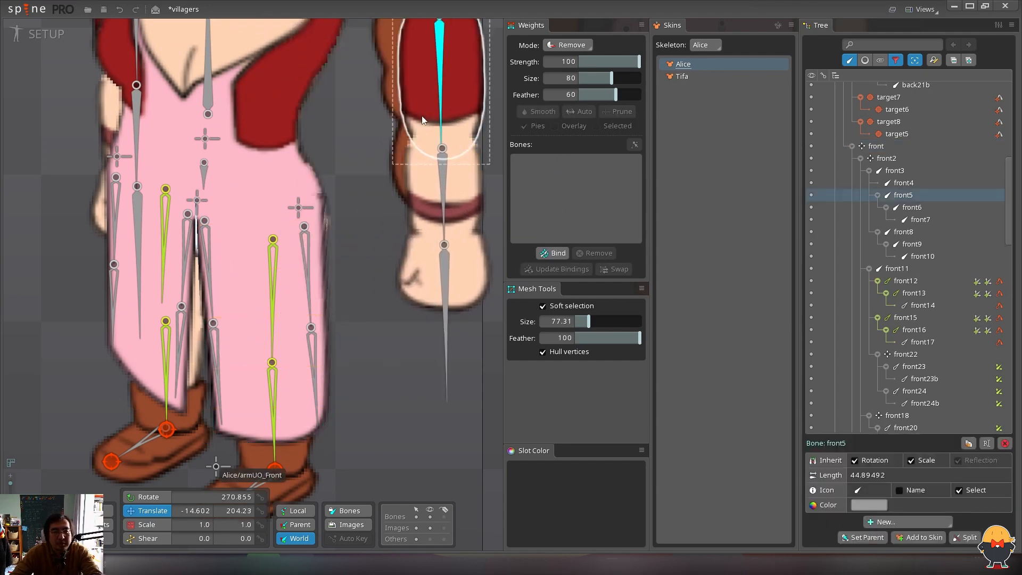
pyautogui.hotkey('ctrl', 'z')
# Refine the outer edge of the dress_1_Front mesh near the hand, and recheck it by temporarily moving arm bone front5 aside
pyautogui.click(252, 311)
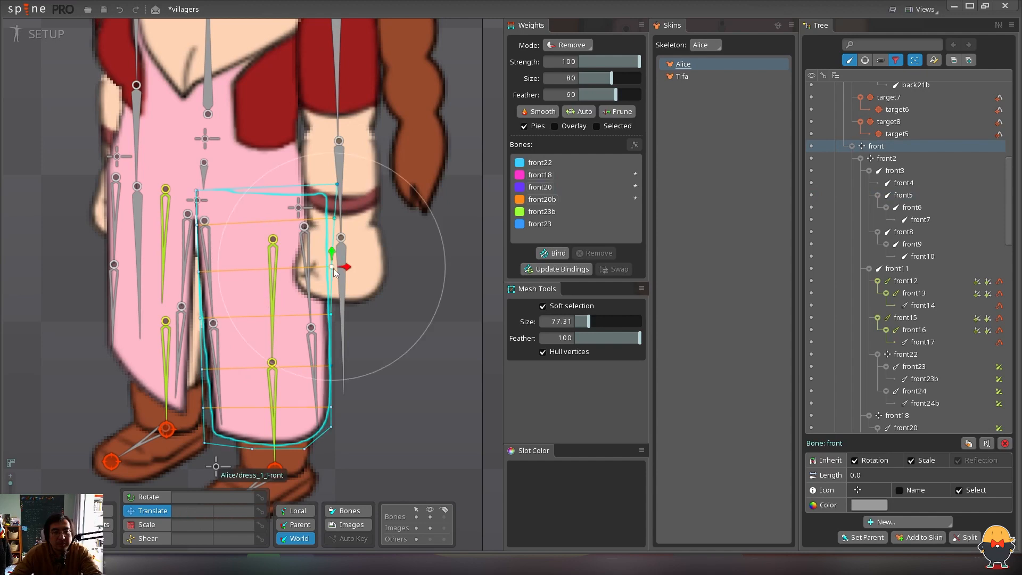
pyautogui.moveTo(353, 267); pyautogui.dragTo(356, 267)
pyautogui.click(335, 188)
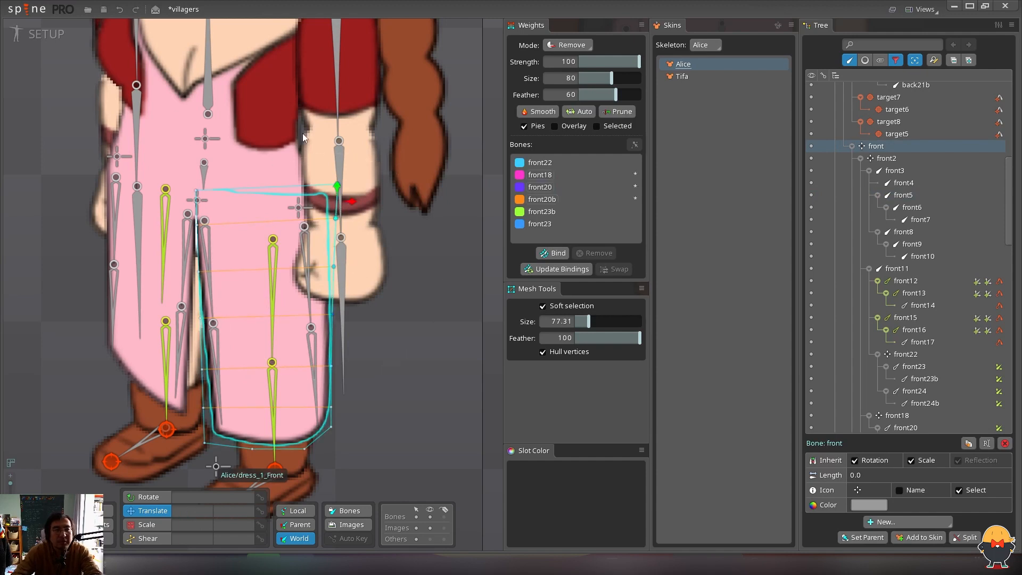
pyautogui.press('space')
pyautogui.moveTo(339, 92); pyautogui.dragTo(441, 80)
pyautogui.hotkey('ctrl', 'z')
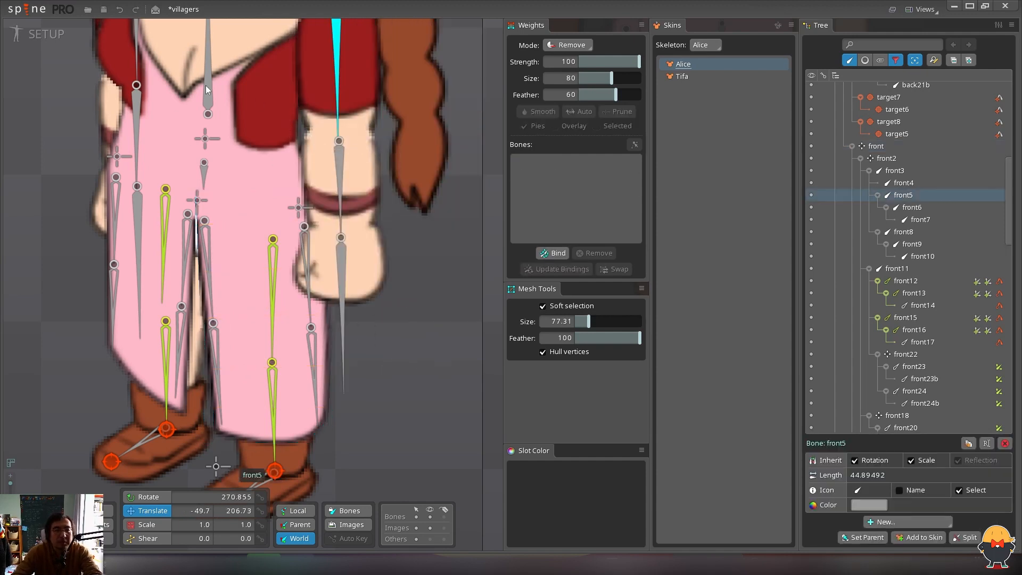
# Return to animate mode and play the walk_Front animation with the whole front-view character in view
pyautogui.click(45, 36)
pyautogui.scroll(-5, 208, 208)
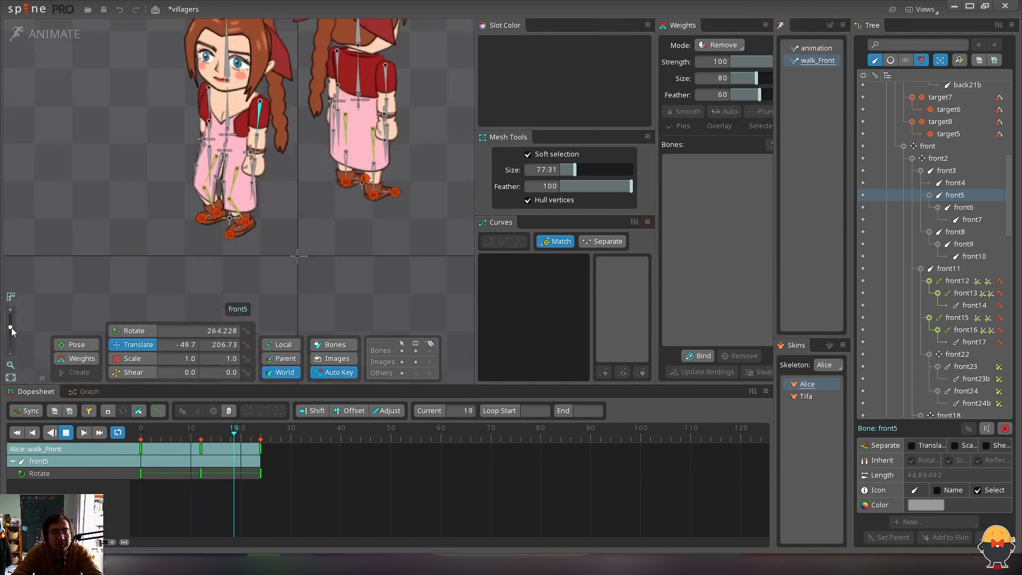
pyautogui.moveTo(11, 328); pyautogui.dragTo(12, 324)
pyautogui.moveTo(128, 234); pyautogui.dragTo(214, 277)
pyautogui.press('d')
pyautogui.press('Home')
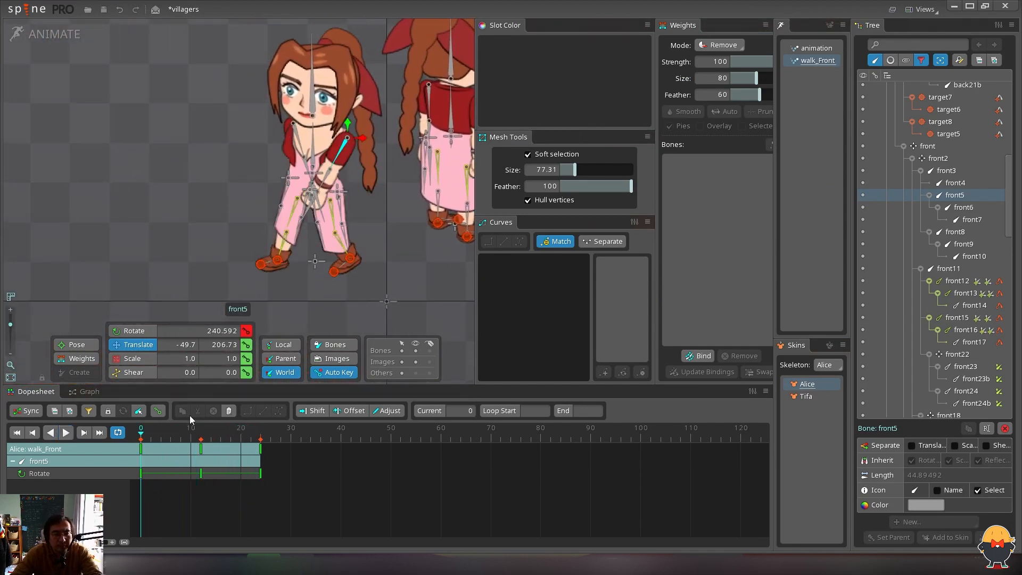
# Key the translation of body bone front2 at frame 12, and save the project
pyautogui.moveTo(188, 430)
pyautogui.mouseDown()
pyautogui.moveTo(109, 440)
pyautogui.moveTo(201, 442)
pyautogui.mouseUp()
pyautogui.click(312, 176)
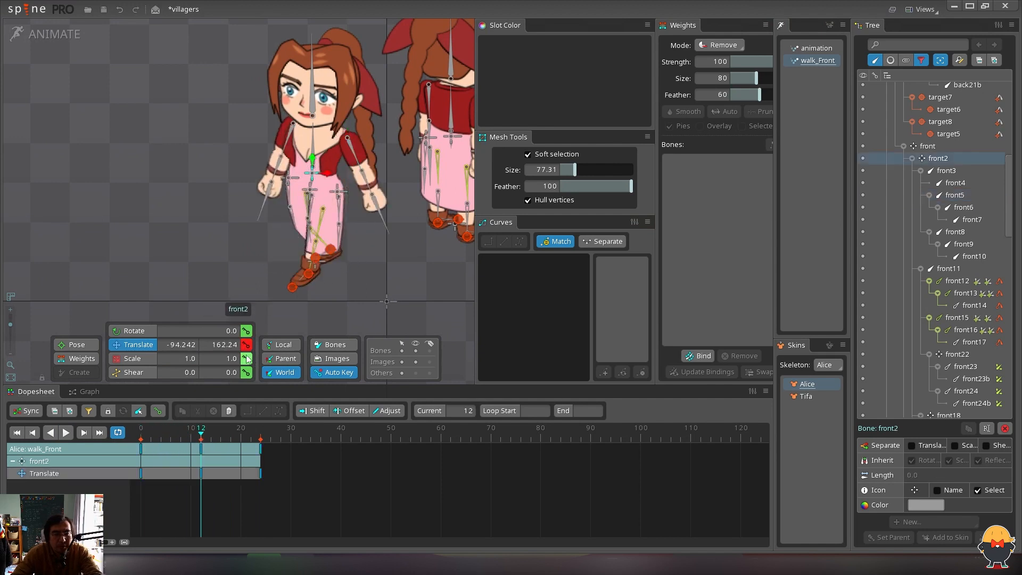
pyautogui.click(174, 445)
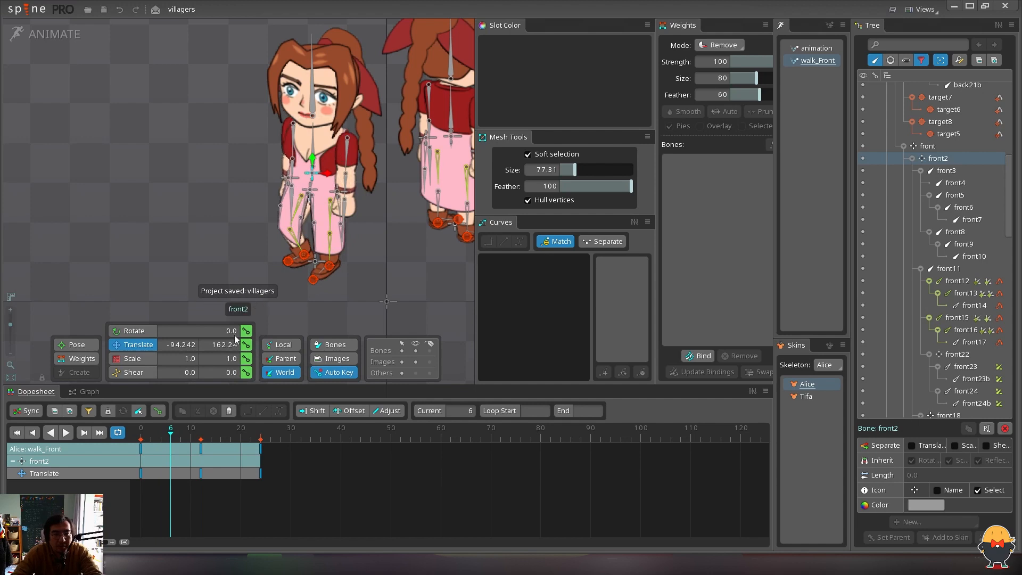
pyautogui.moveTo(177, 432); pyautogui.dragTo(137, 444)
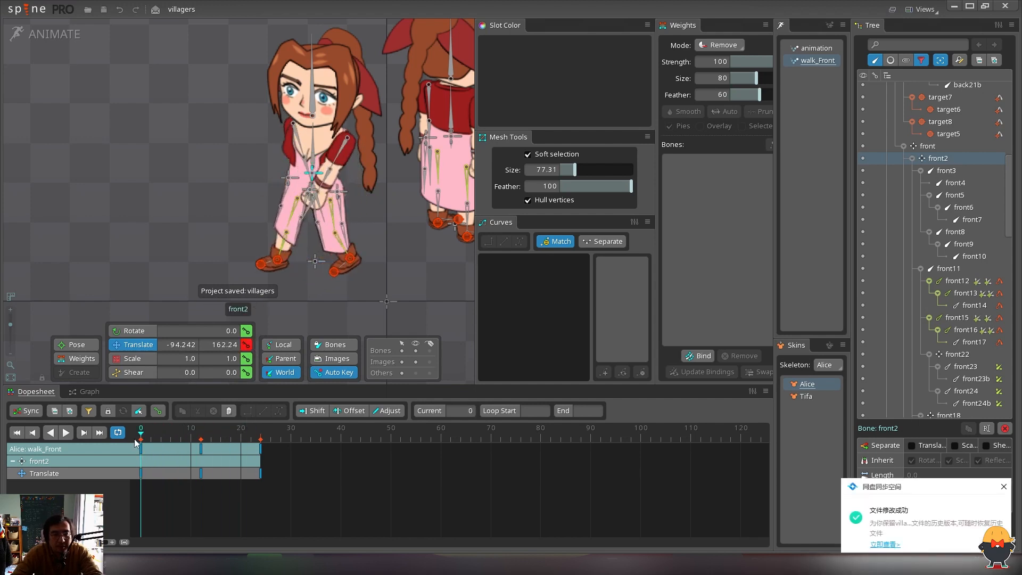
# Raise body bone front2 slightly at frame 6, copy that key to frame 18, and play the loop
pyautogui.moveTo(195, 427); pyautogui.dragTo(171, 431)
pyautogui.moveTo(315, 161); pyautogui.dragTo(313, 151)
pyautogui.moveTo(170, 431); pyautogui.dragTo(137, 436)
pyautogui.click(171, 449)
pyautogui.hotkey('ctrl', 'c')
pyautogui.click(231, 431)
pyautogui.hotkey('ctrl', 'v')
pyautogui.press('d')
# At frame 6, lift foot target4 to about -75.4, 51.9 with a rotation of about 52.4, and preview the step
pyautogui.click(314, 276)
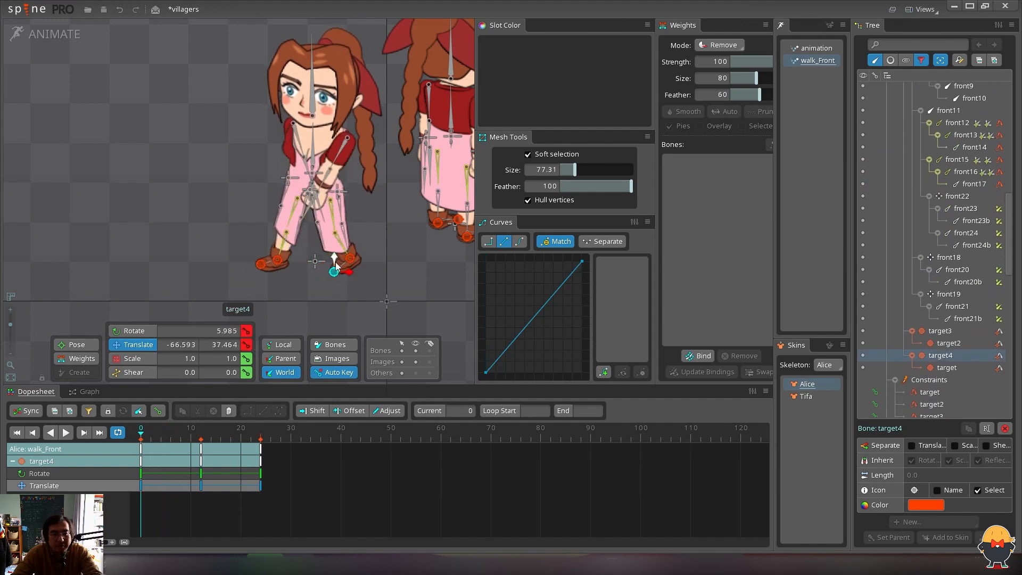
pyautogui.click(172, 439)
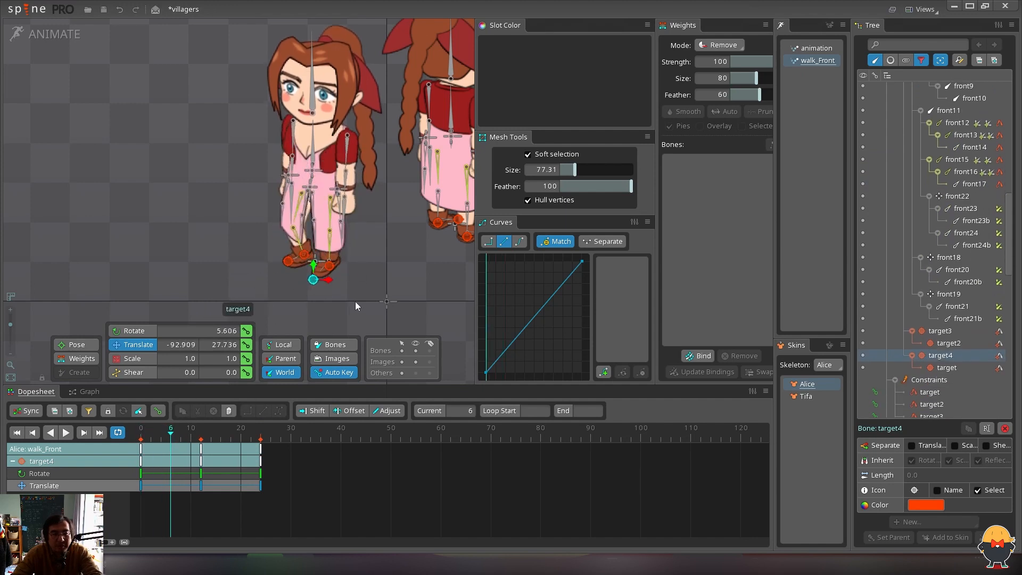
pyautogui.moveTo(355, 301); pyautogui.dragTo(367, 249)
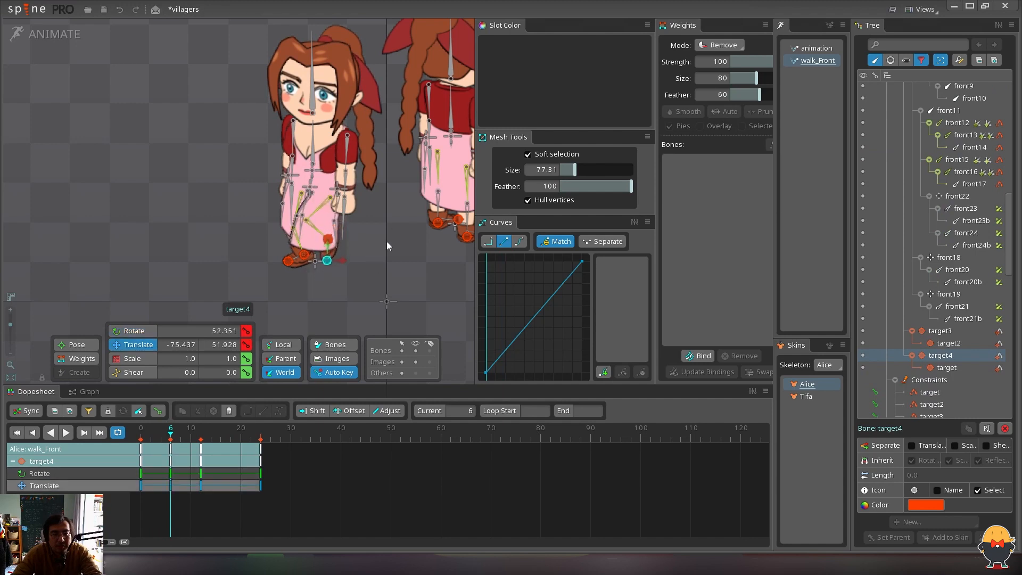
pyautogui.moveTo(148, 435); pyautogui.dragTo(175, 438)
pyautogui.press('d')
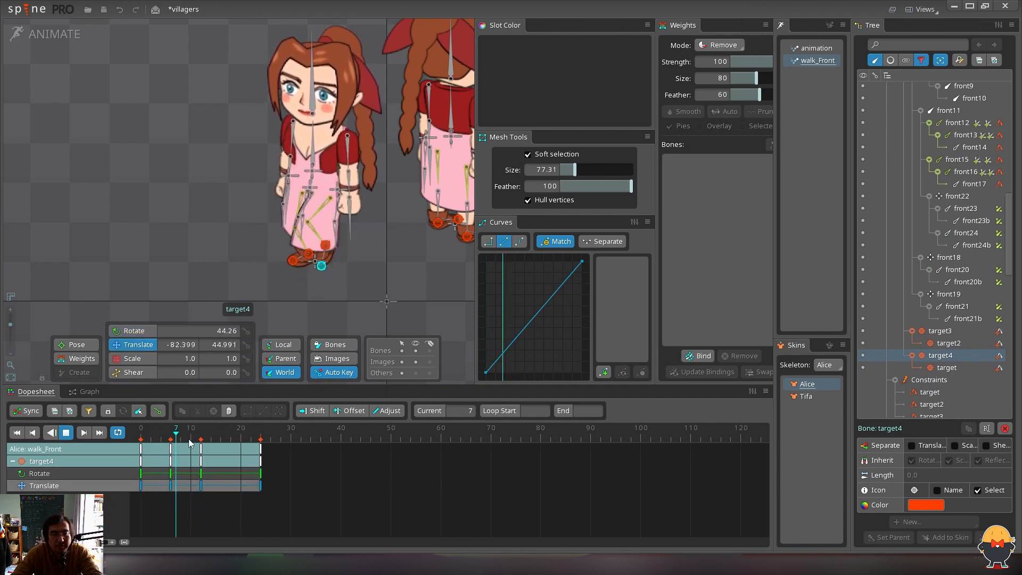
pyautogui.press('d')
# Key the translation of thigh bone front12 at frame 0, copy that key to frame 24, and play the loop
pyautogui.click(330, 206)
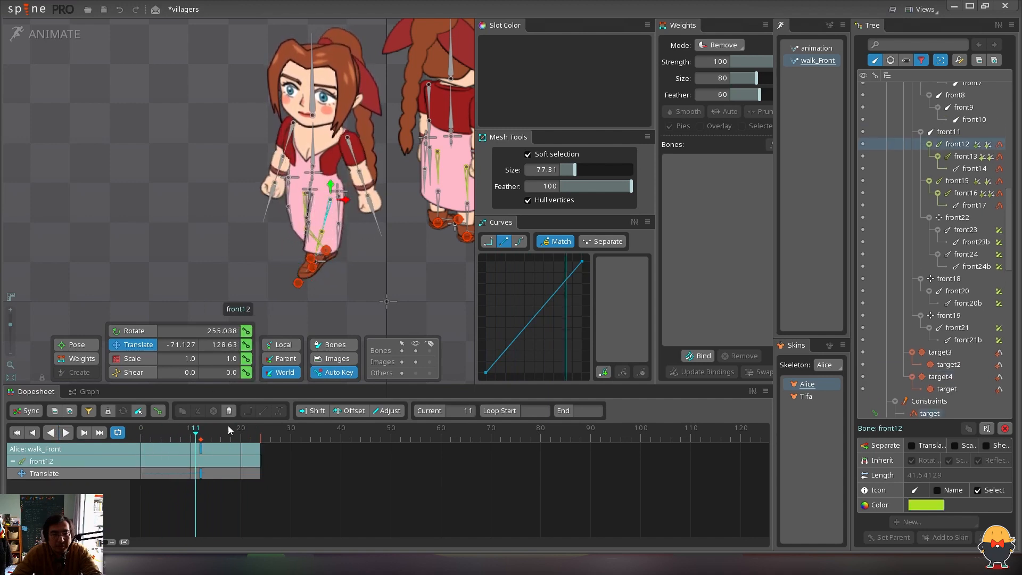
pyautogui.moveTo(202, 438); pyautogui.dragTo(140, 441)
pyautogui.moveTo(165, 503); pyautogui.dragTo(139, 437)
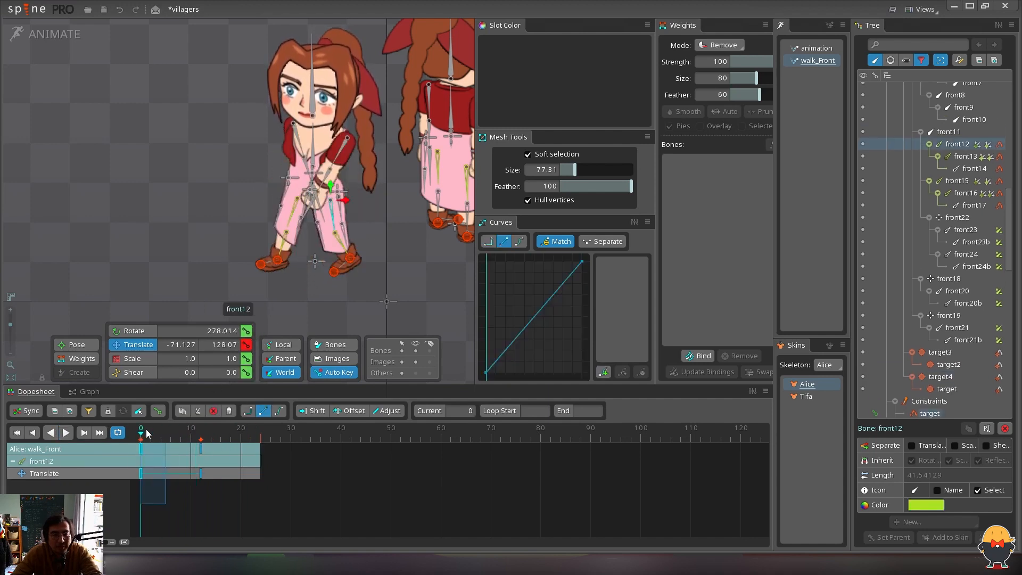
pyautogui.hotkey('ctrl', 'c')
pyautogui.press('End')
pyautogui.hotkey('ctrl', 'v')
pyautogui.press('d')
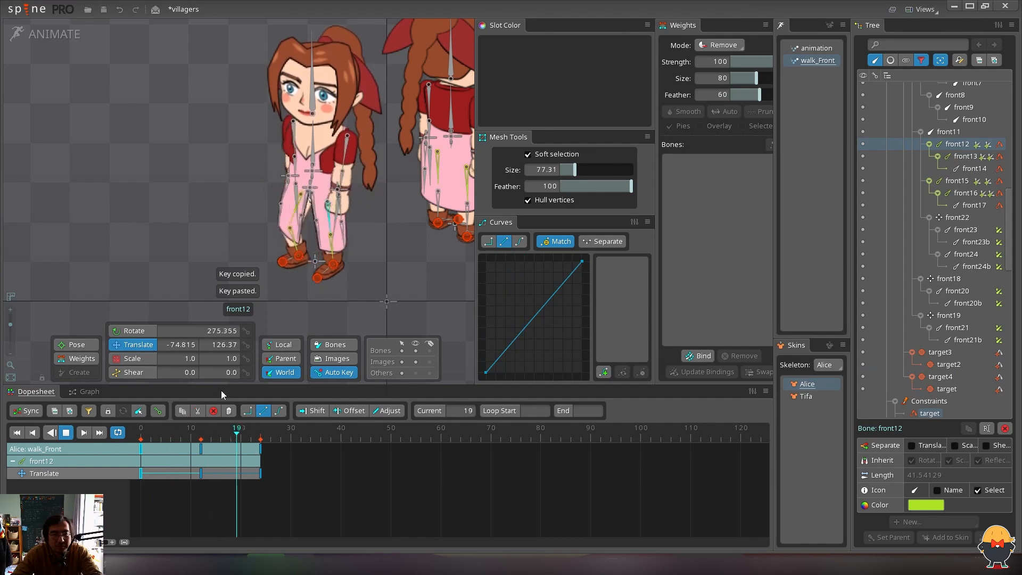
# At frame 18, lift foot target3 to about -104.3, 57.1 with a rotation of about 26.9
pyautogui.click(231, 437)
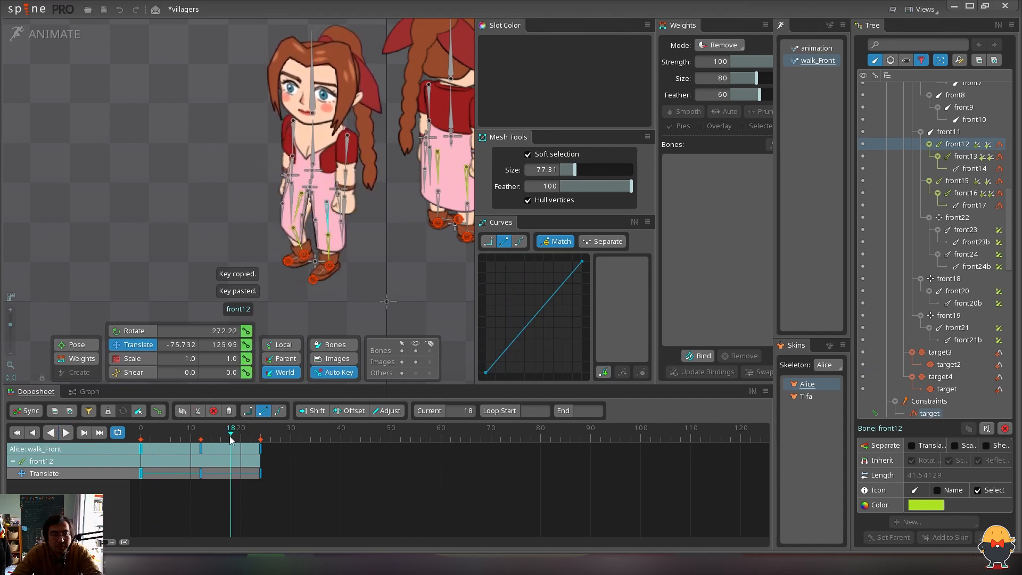
pyautogui.click(289, 261)
pyautogui.press('c')
pyautogui.moveTo(368, 270); pyautogui.dragTo(396, 231)
pyautogui.press('v')
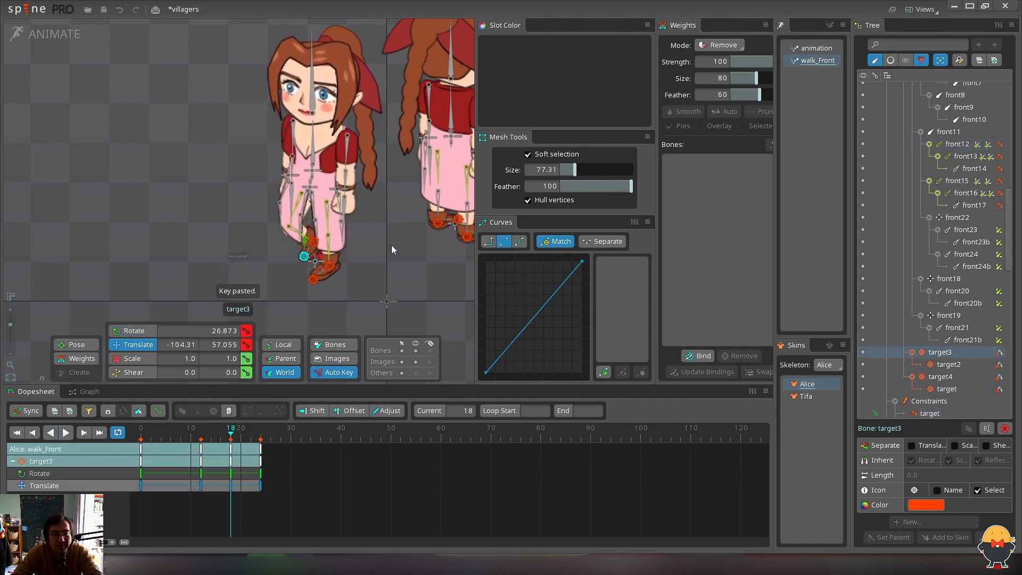
# At frame 18, rotate foot target3 to about 33.1 and preview the walk loop
pyautogui.press('d')
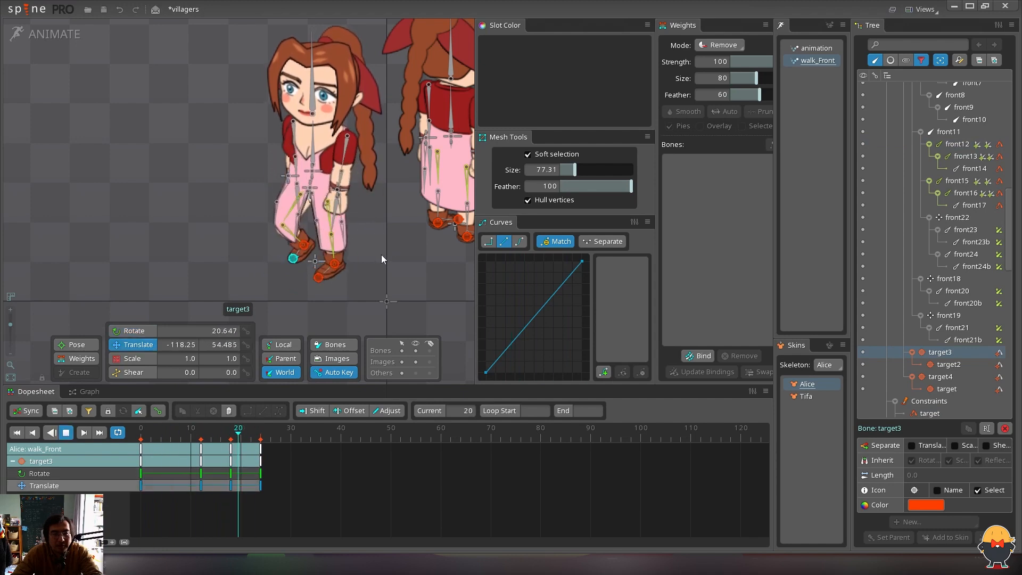
pyautogui.press('d')
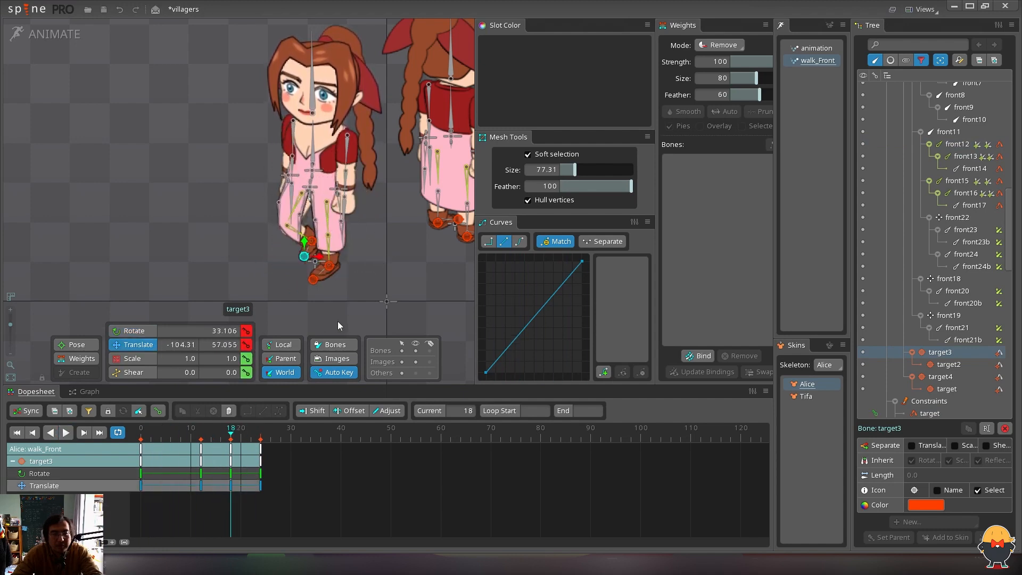
pyautogui.press('c')
pyautogui.press('v')
pyautogui.press('d')
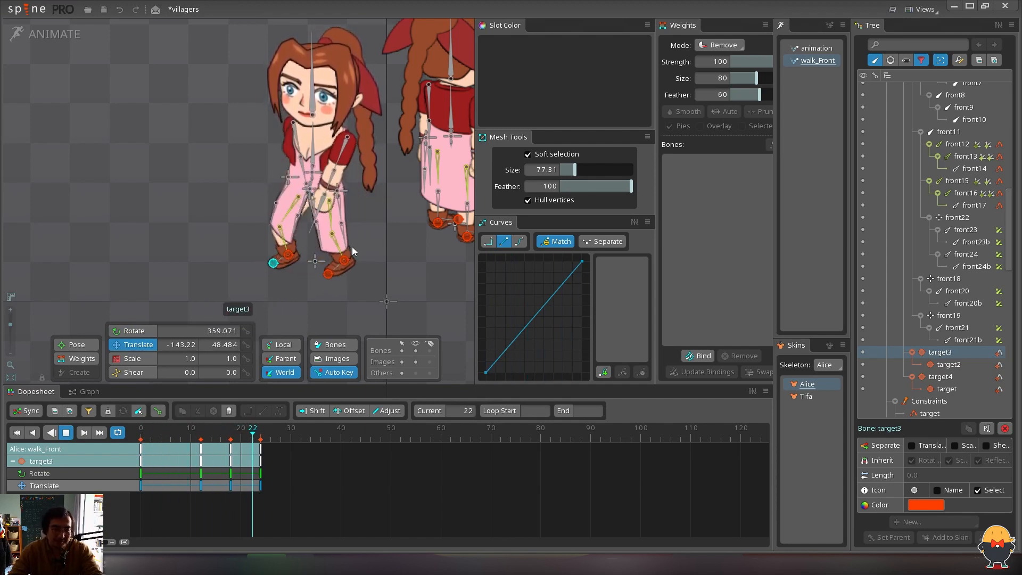
pyautogui.press('d')
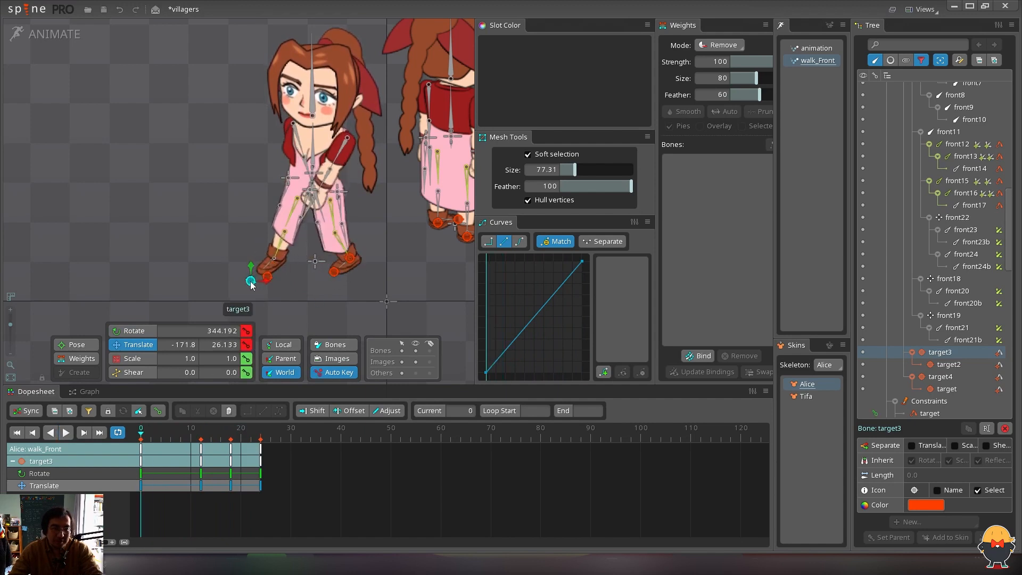
# At frame 0, raise foot target3 to about -159.0, 47.0 and play the loop
pyautogui.moveTo(251, 284); pyautogui.dragTo(268, 255)
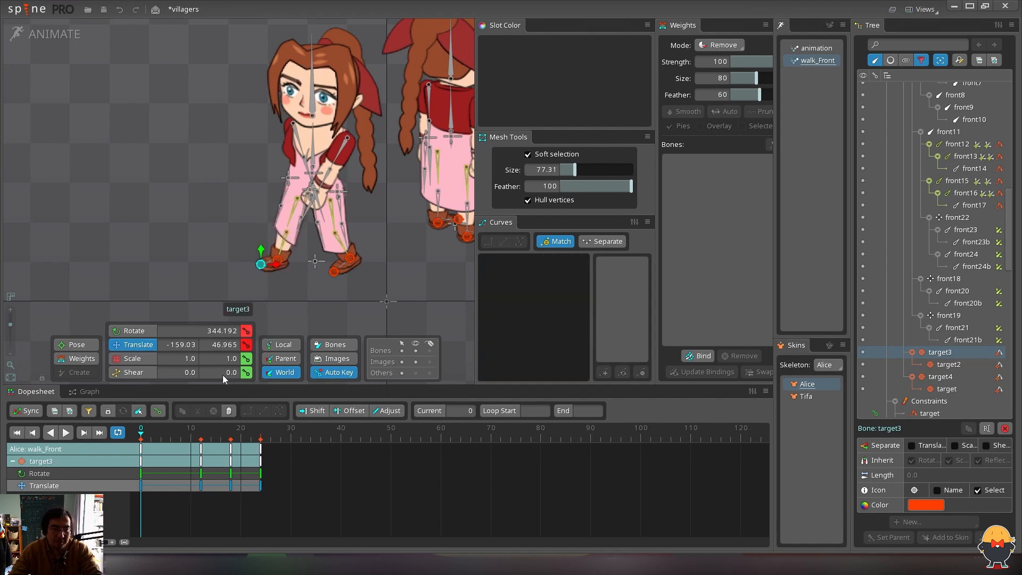
pyautogui.moveTo(141, 433); pyautogui.dragTo(167, 432)
pyautogui.press('space')
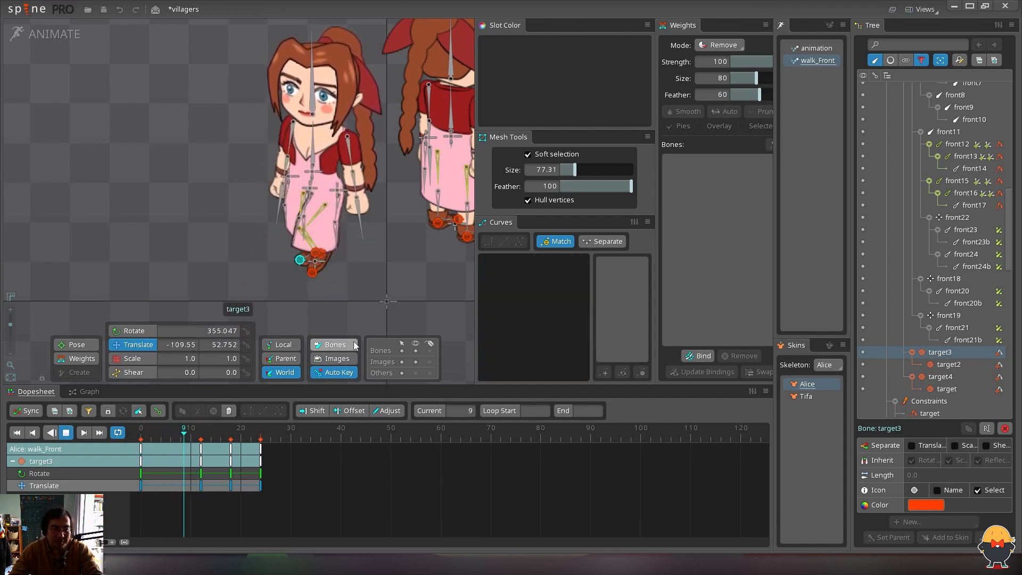
pyautogui.press('space')
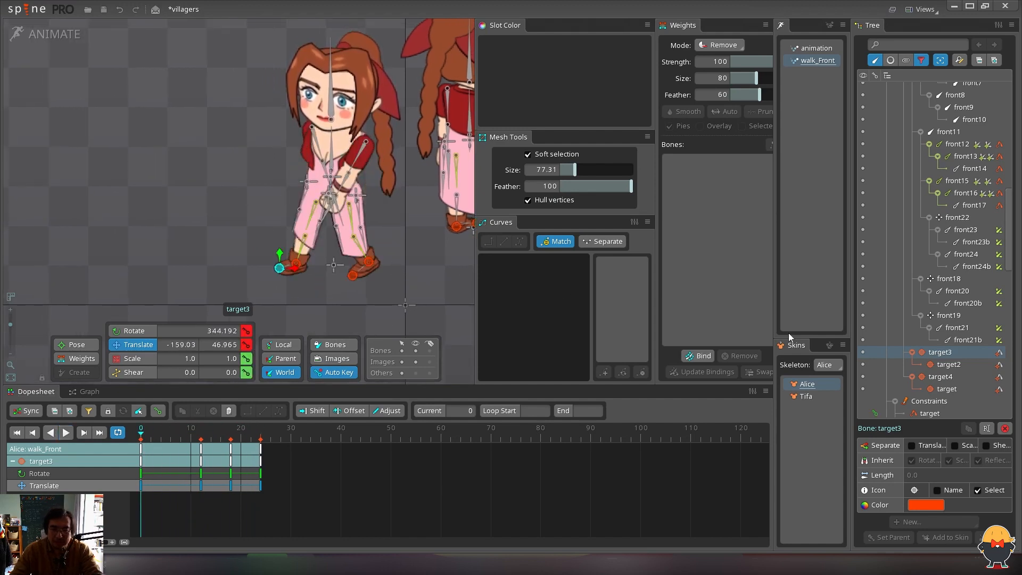
# Examine the IK constraint of foot target3 and watch the foot motion in loop playback
pyautogui.click(998, 353)
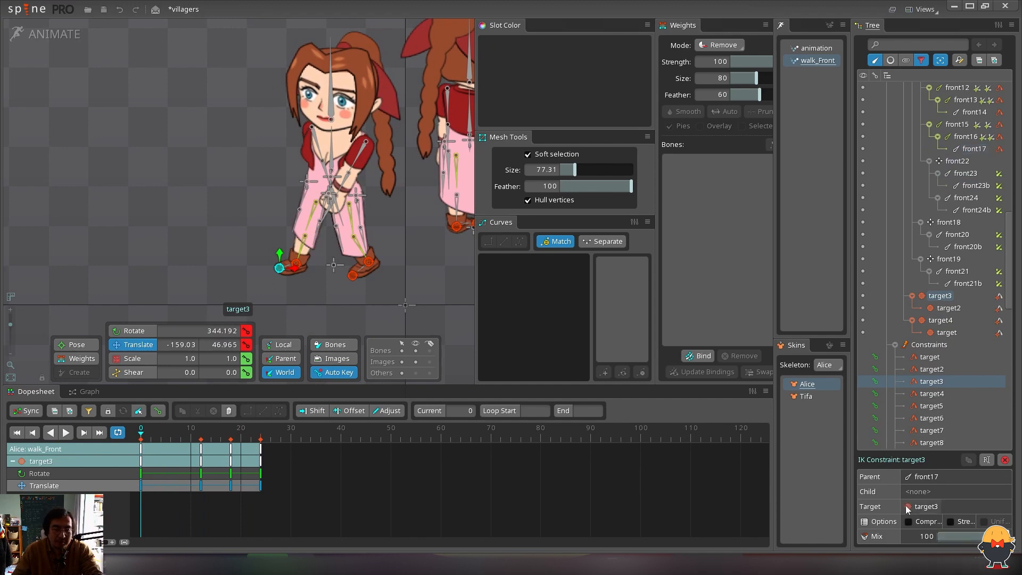
pyautogui.press('space')
pyautogui.press('space')
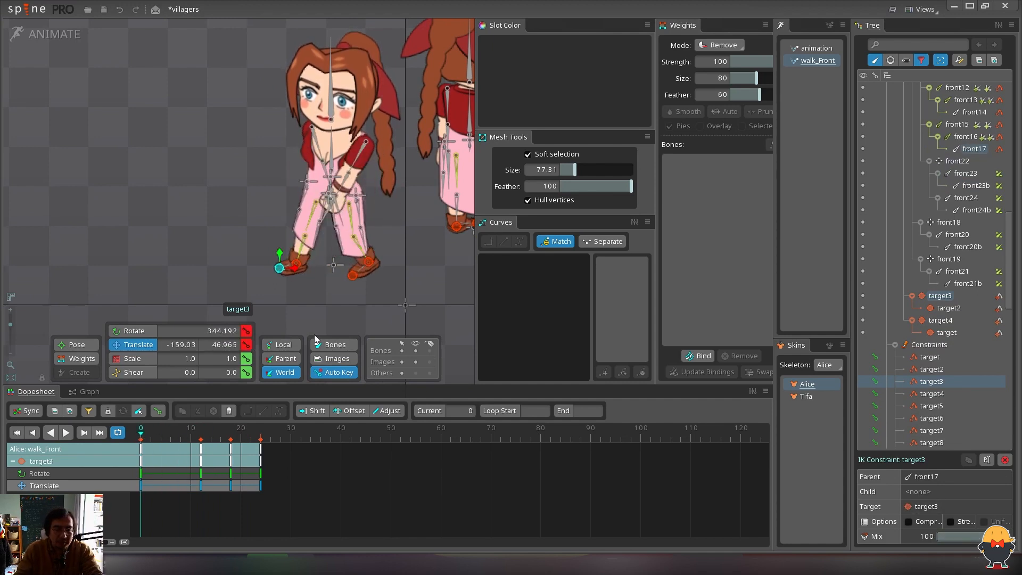
pyautogui.press('space')
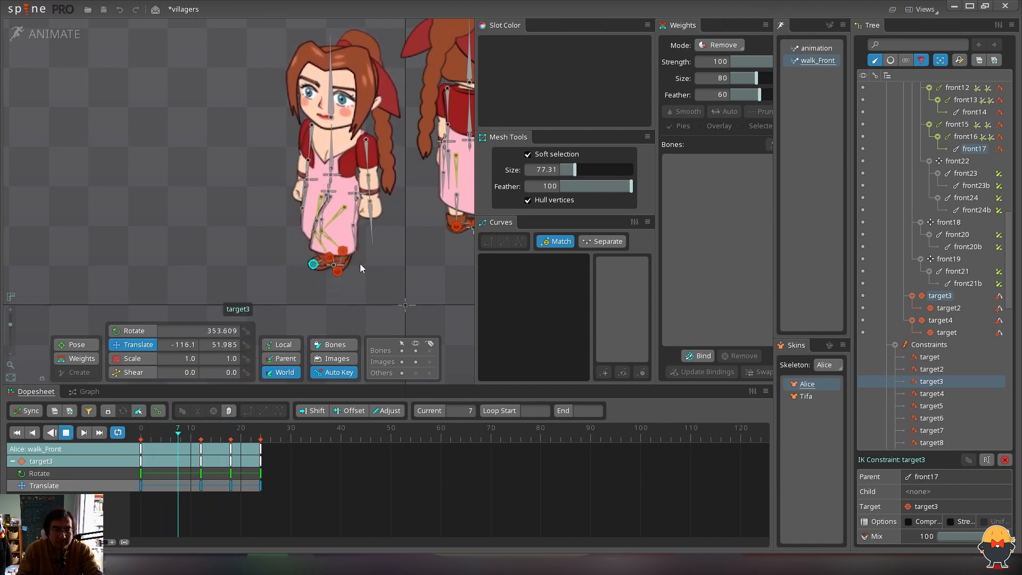
pyautogui.press('space')
pyautogui.press('space')
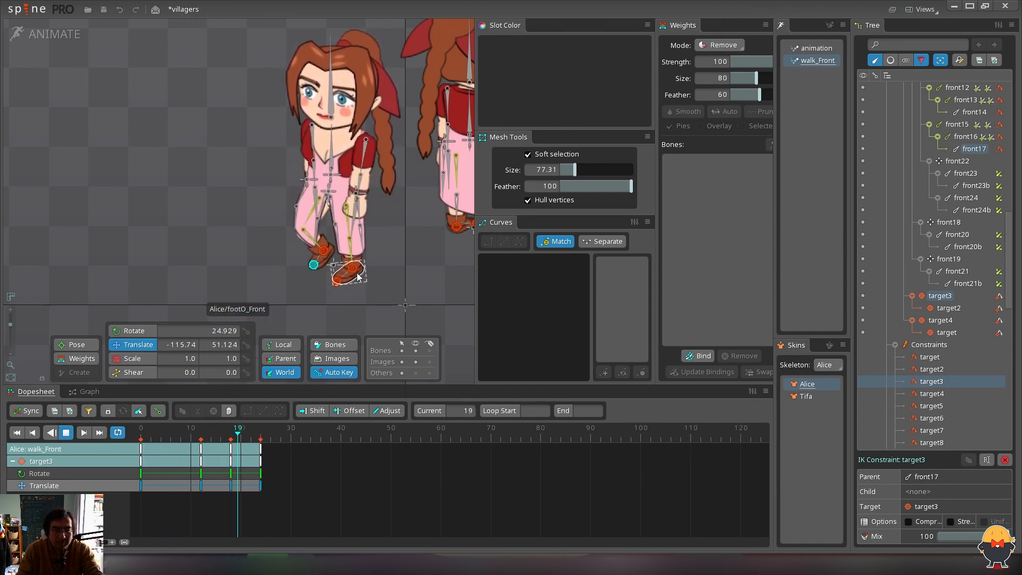
pyautogui.moveTo(406, 247); pyautogui.dragTo(407, 275)
pyautogui.press('space')
# At frame 0, rotate forearm bone front6 to about 210.3 and hand bone front7 to about 212.3
pyautogui.press('c')
pyautogui.click(346, 213)
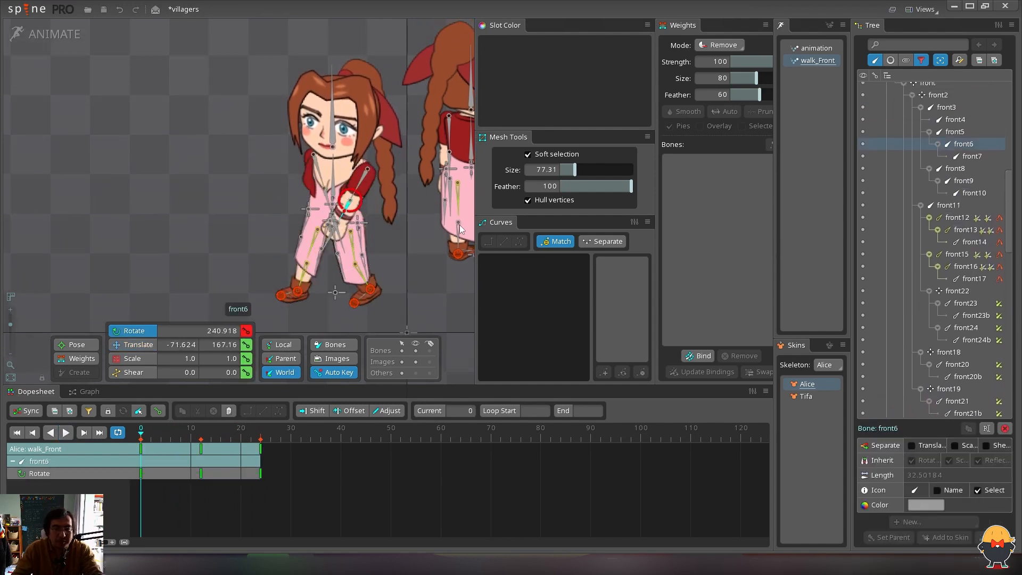
pyautogui.keyDown('ctrl'); pyautogui.click(963, 156); pyautogui.keyUp('ctrl')
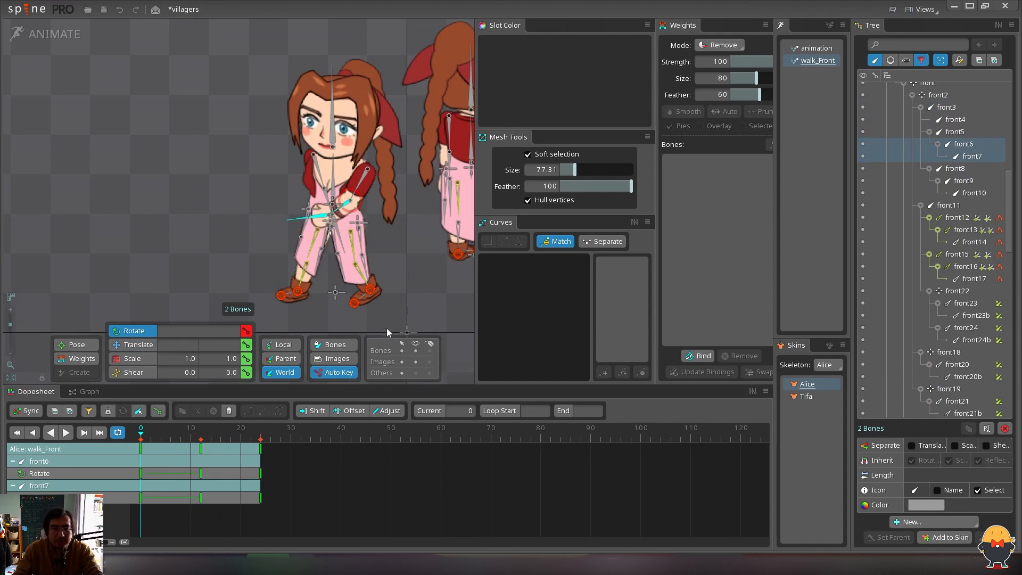
pyautogui.moveTo(386, 328); pyautogui.dragTo(387, 315)
pyautogui.press('space')
pyautogui.moveTo(299, 220); pyautogui.dragTo(302, 240)
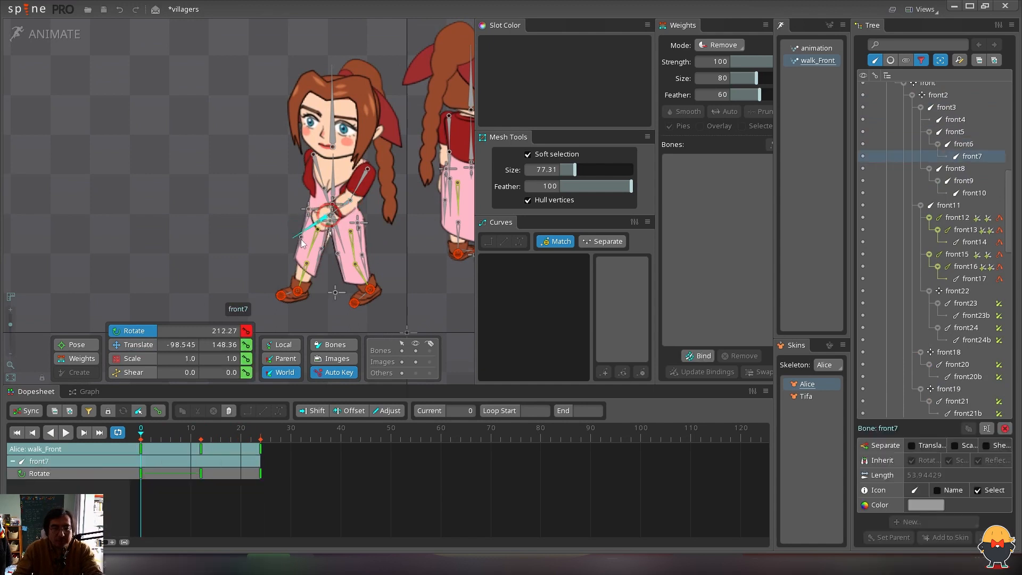
# Copy the frame 0 rotation keys of arm bones front6 and front7 to frame 24
pyautogui.click(340, 208)
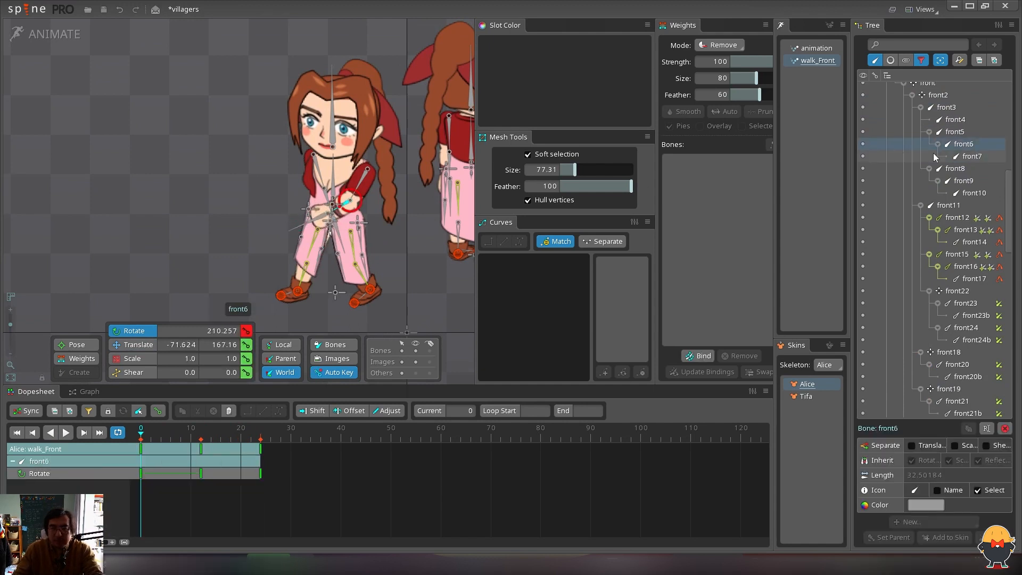
pyautogui.keyDown('ctrl'); pyautogui.click(933, 154); pyautogui.keyUp('ctrl')
pyautogui.click(141, 449)
pyautogui.hotkey('ctrl', 'c')
pyautogui.click(260, 434)
pyautogui.hotkey('ctrl', 'v')
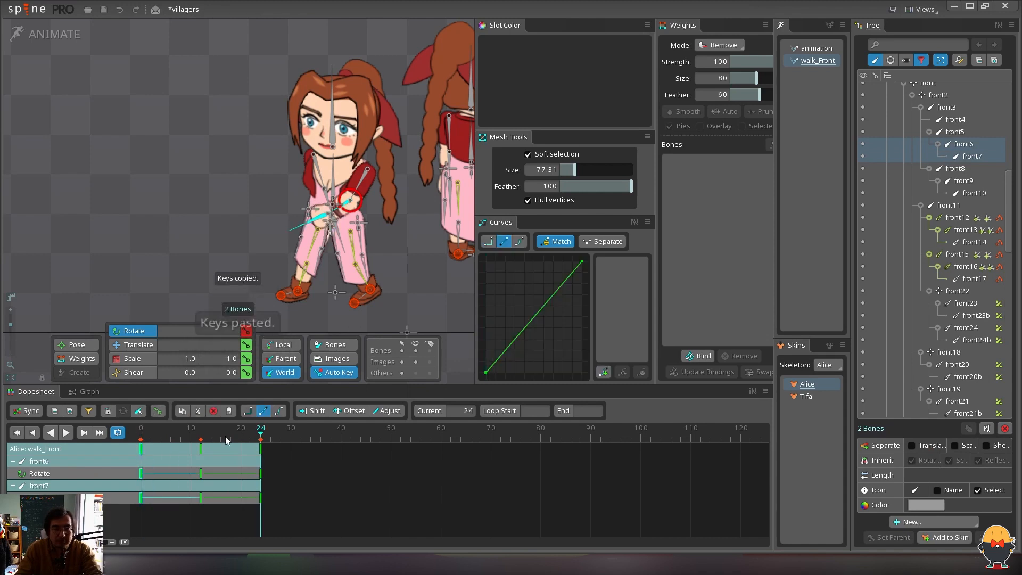
# Review the pose of arm bone front9 at frames 12 and 0 and in playback, and save the project
pyautogui.click(200, 434)
pyautogui.click(276, 214)
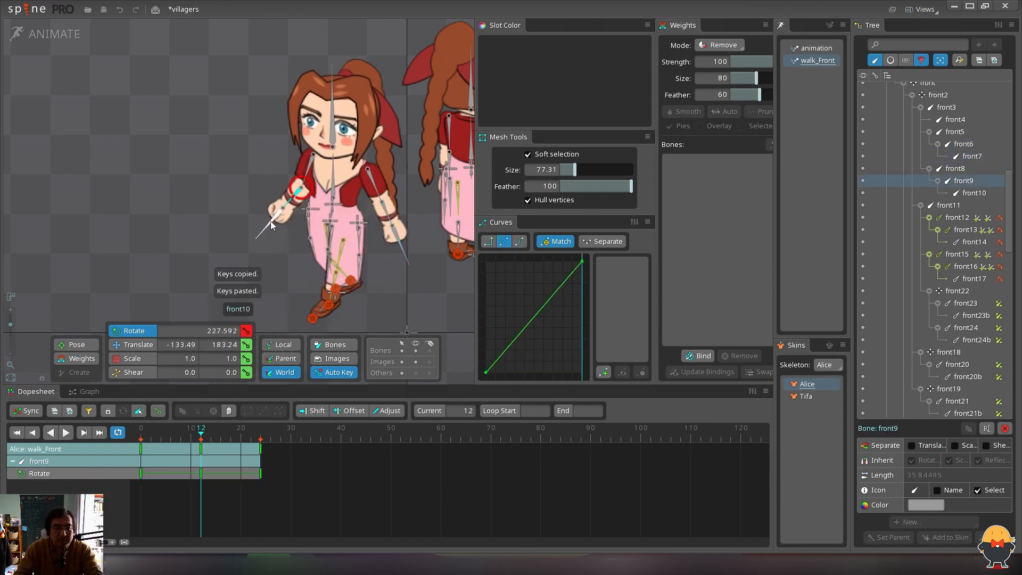
pyautogui.click(260, 230)
pyautogui.click(288, 205)
pyautogui.click(141, 434)
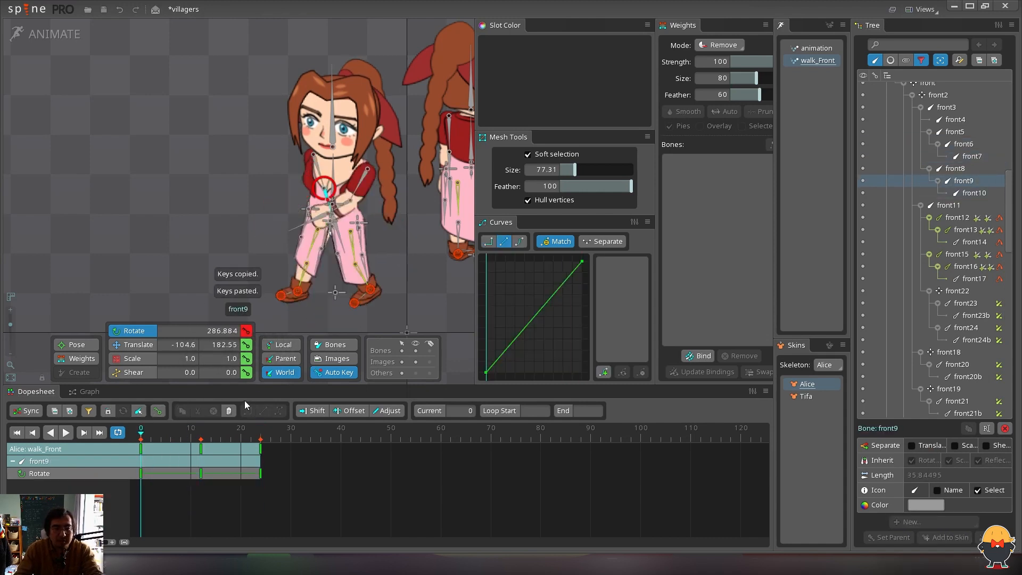
pyautogui.press('d')
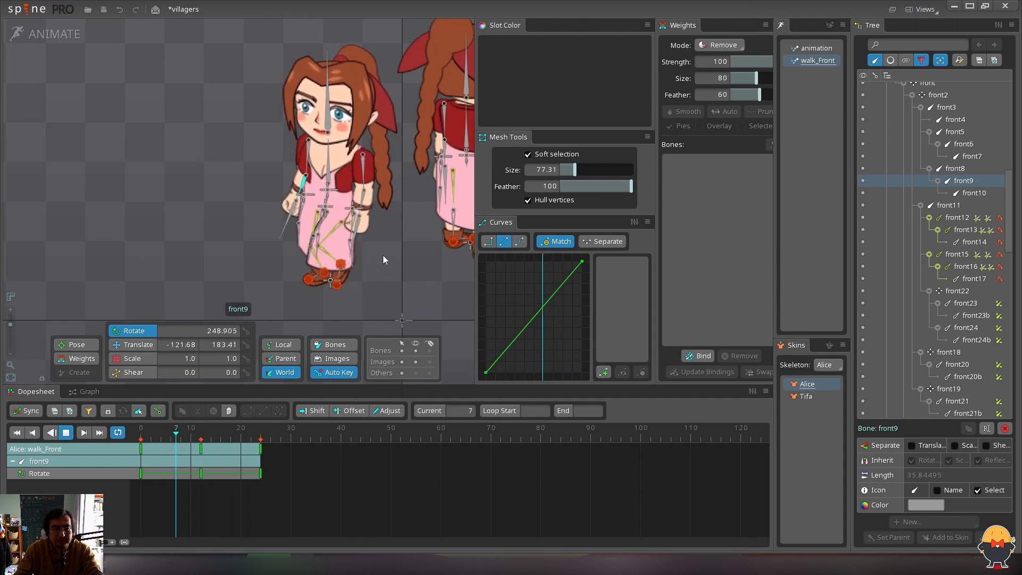
pyautogui.press('d')
pyautogui.hotkey('ctrl', 's')
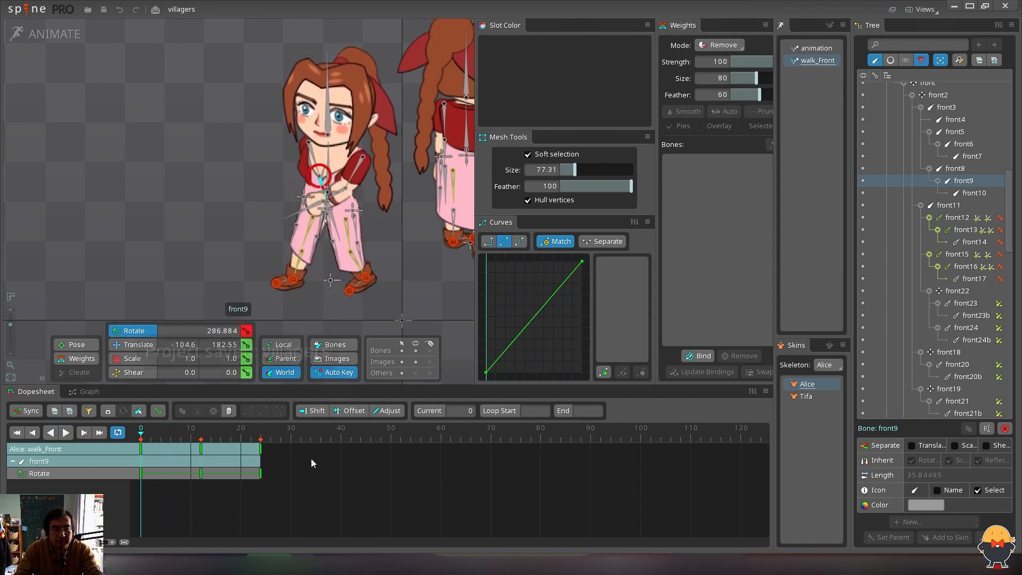
# Set all keys of the walk_Front animation to Bezier curves and play the loop
pyautogui.press('Escape')
pyautogui.click(519, 242)
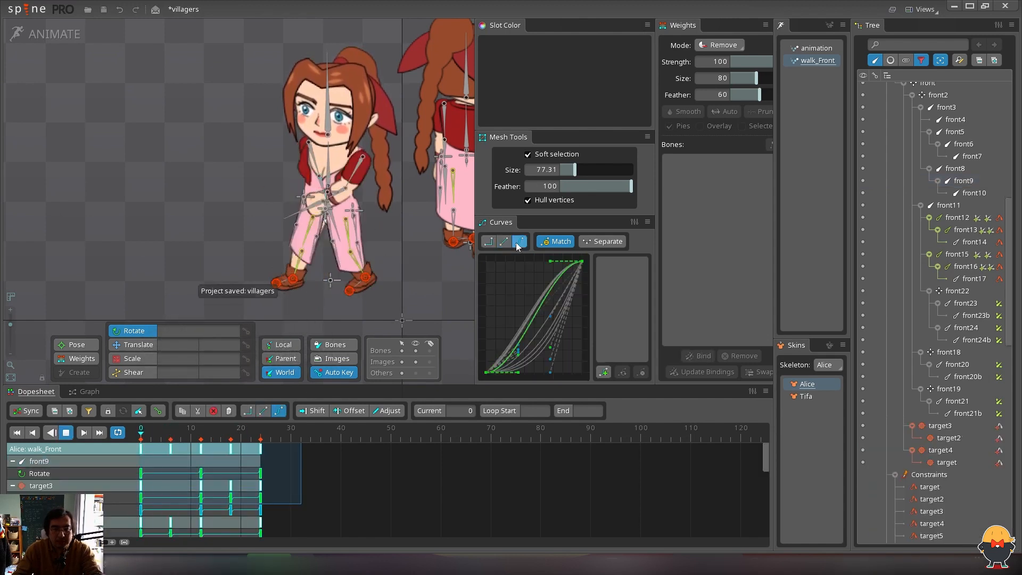
pyautogui.press('d')
pyautogui.press('Home')
pyautogui.press('d')
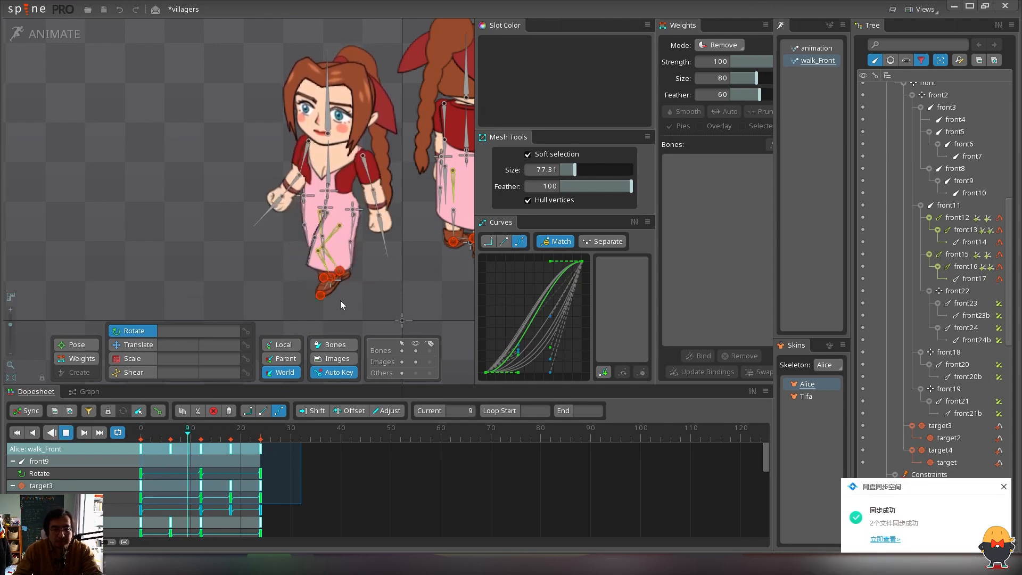
pyautogui.press('d')
# Examine the landing of foot target4 around frames 10 and 11 and in loop playback
pyautogui.click(322, 293)
pyautogui.moveTo(197, 434)
pyautogui.mouseDown()
pyautogui.moveTo(161, 436)
pyautogui.moveTo(193, 438)
pyautogui.mouseUp()
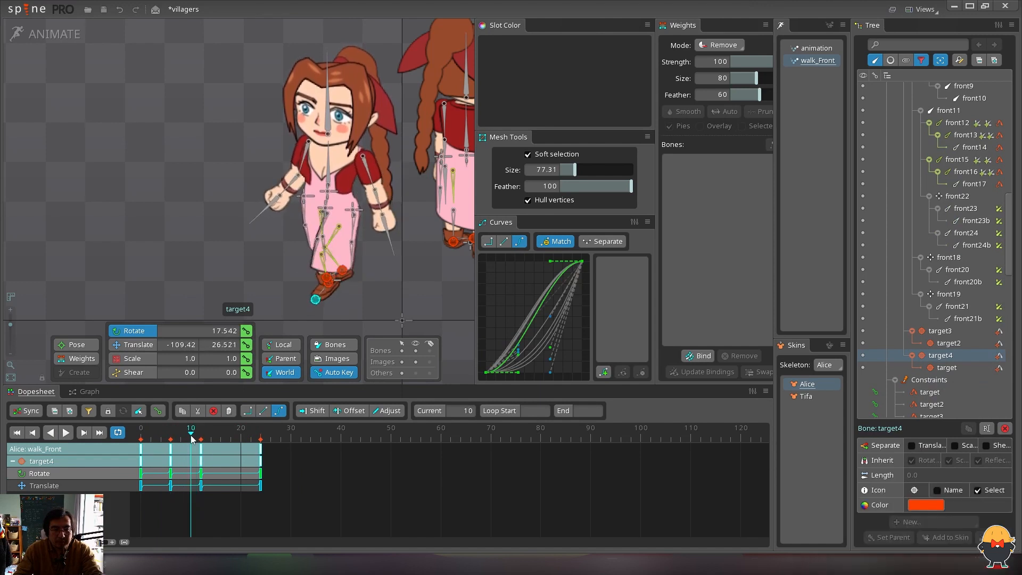
pyautogui.press('Escape')
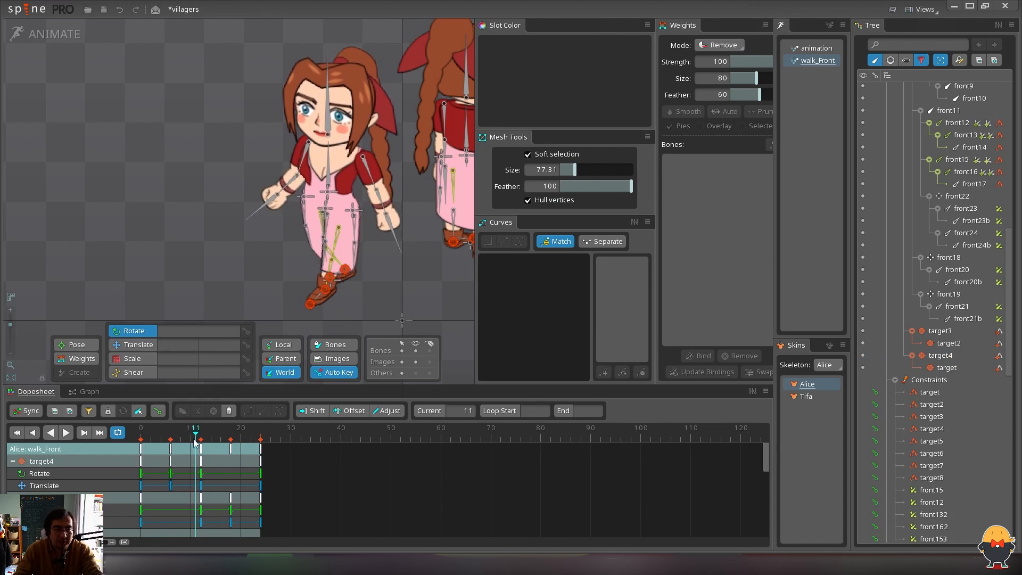
pyautogui.press('v')
pyautogui.click(315, 301)
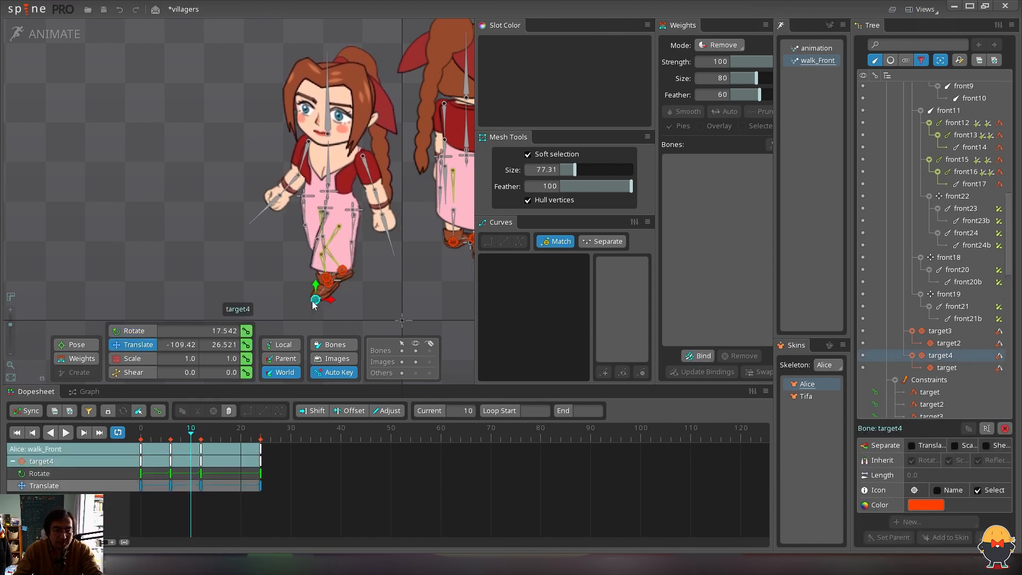
pyautogui.press('space')
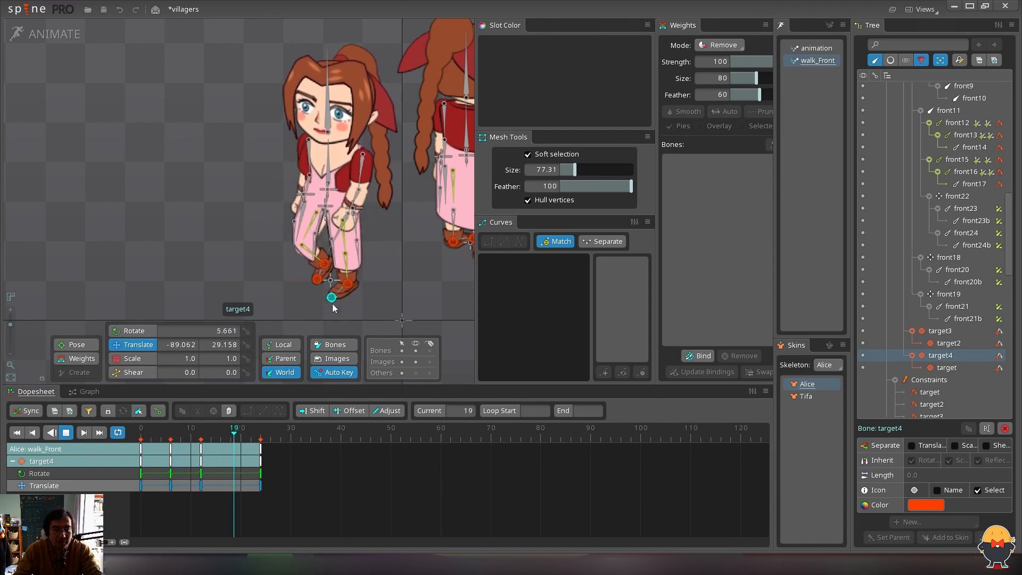
pyautogui.press('space')
# At frame 6, move foot target3 to about -115.3, 39.9 and check the motion through the following frames
pyautogui.click(279, 284)
pyautogui.moveTo(217, 435); pyautogui.dragTo(257, 454)
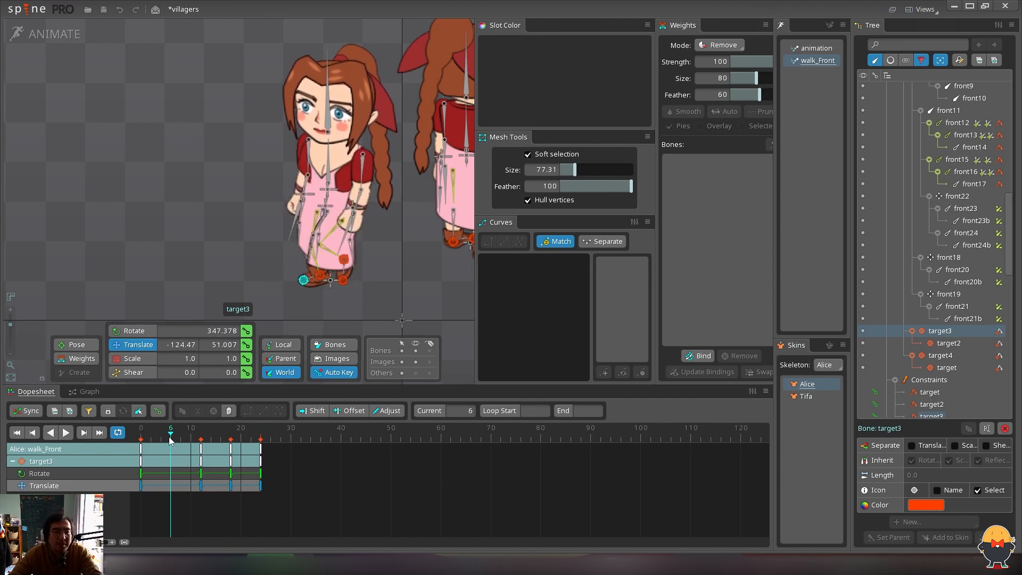
pyautogui.moveTo(172, 444); pyautogui.dragTo(175, 443)
pyautogui.moveTo(212, 263); pyautogui.dragTo(210, 264)
pyautogui.moveTo(175, 436); pyautogui.dragTo(197, 437)
pyautogui.press('space')
pyautogui.click(176, 450)
pyautogui.press('d')
pyautogui.click(200, 440)
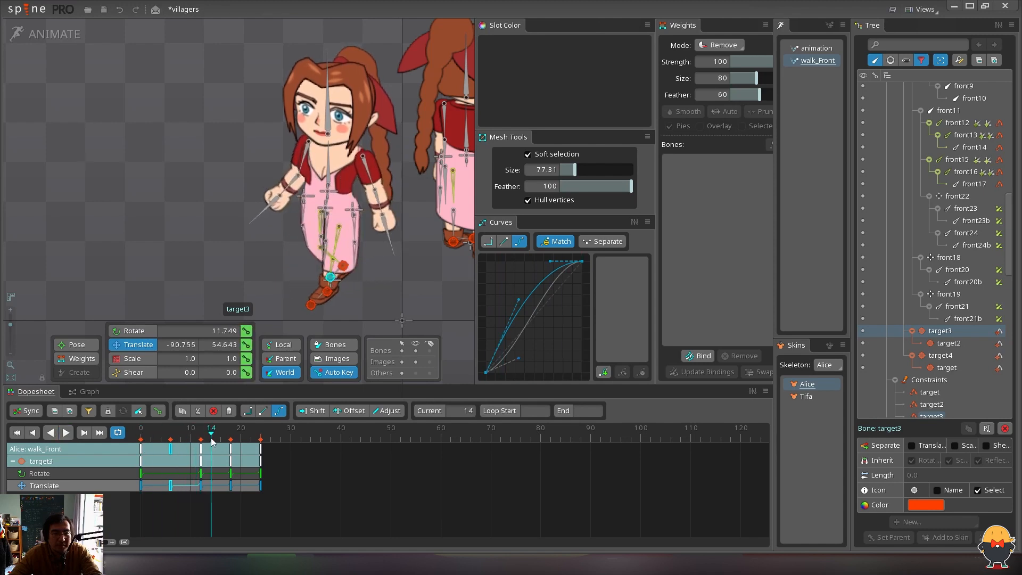
pyautogui.click(175, 450)
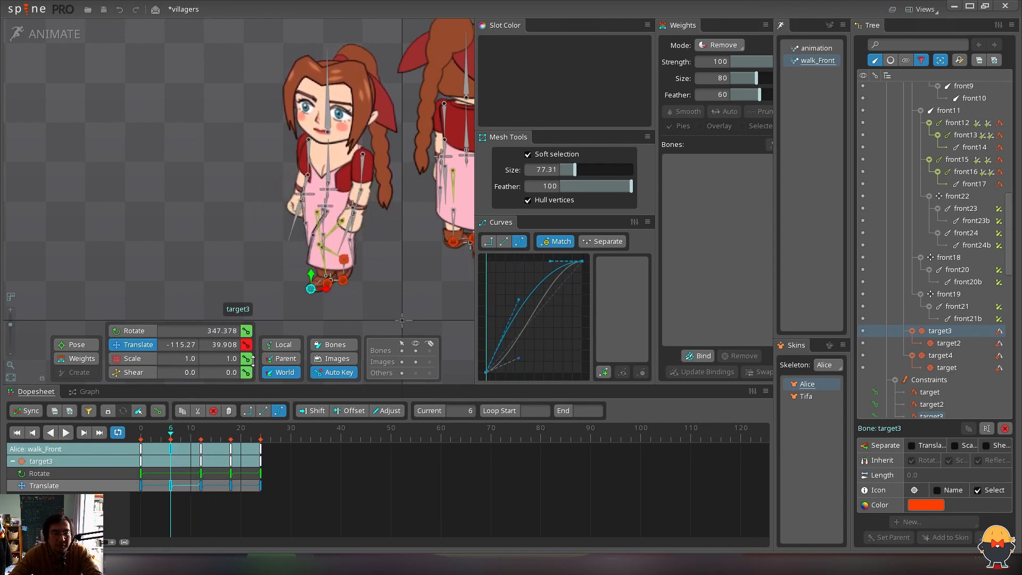
# Try keying a mix of 0 at frame 6 on the IK constraints target3 and target2
pyautogui.click(999, 332)
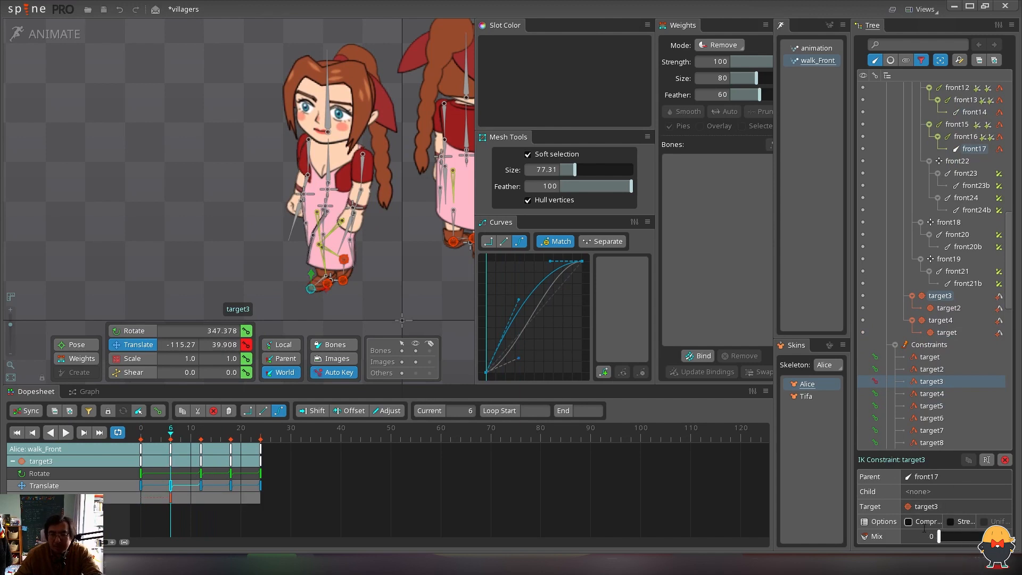
pyautogui.click(328, 284)
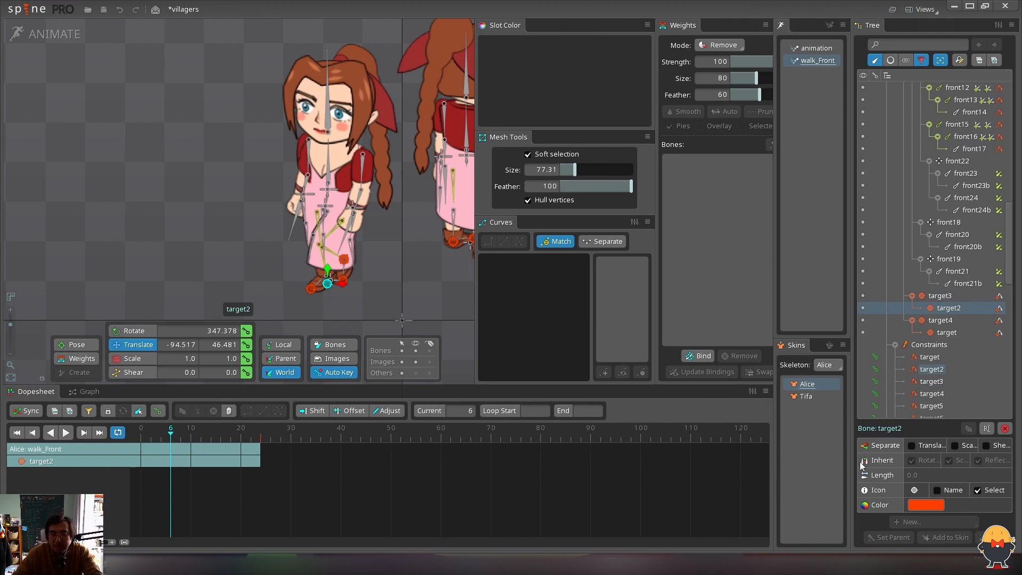
pyautogui.click(998, 309)
pyautogui.moveTo(972, 541); pyautogui.dragTo(945, 536)
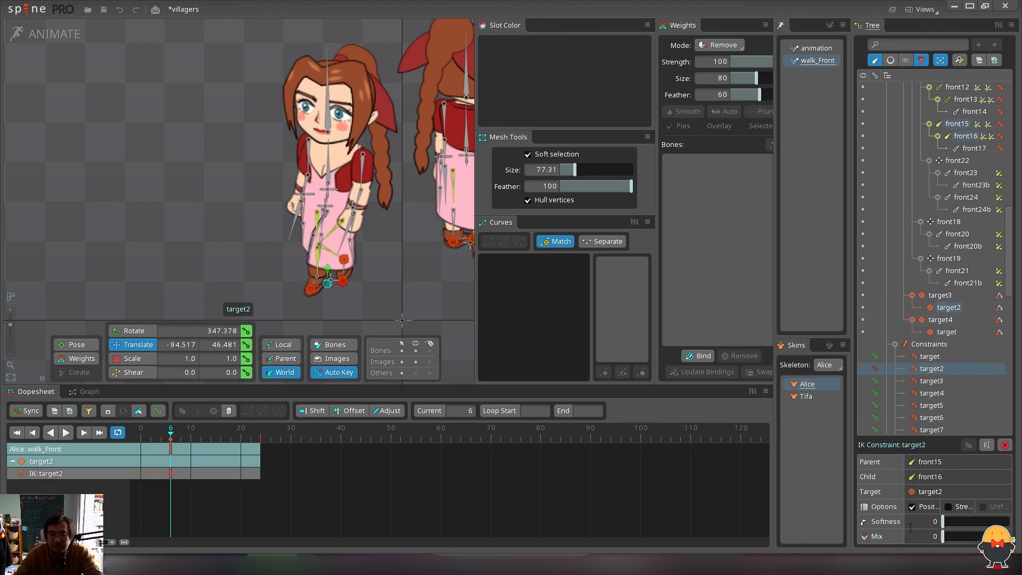
# Check the foot motion around frames 9 and 10, and delete all mix keys of IK constraint target2
pyautogui.click(191, 437)
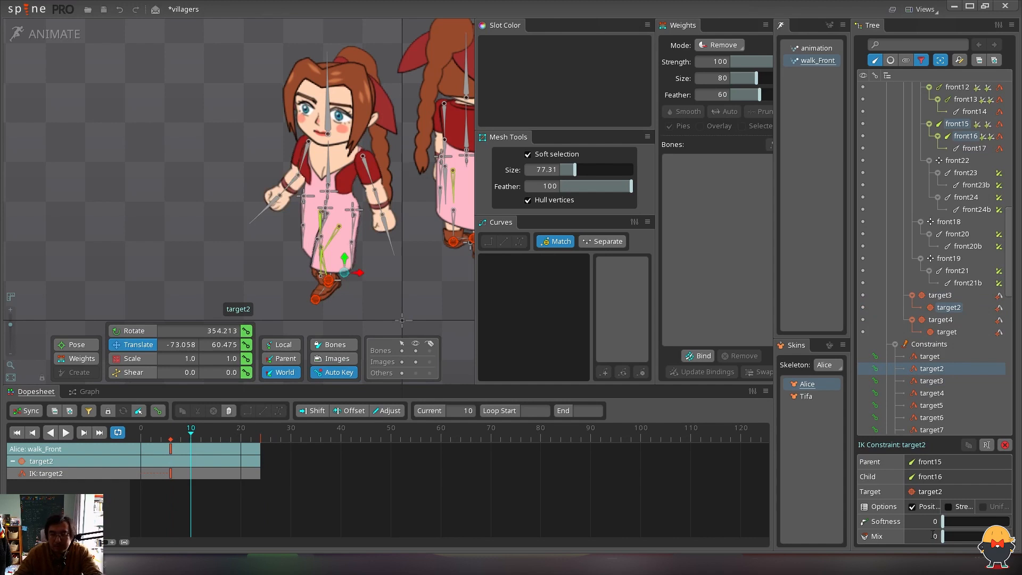
pyautogui.moveTo(192, 436)
pyautogui.mouseDown()
pyautogui.moveTo(109, 437)
pyautogui.moveTo(188, 433)
pyautogui.mouseUp()
pyautogui.moveTo(225, 491); pyautogui.dragTo(80, 398)
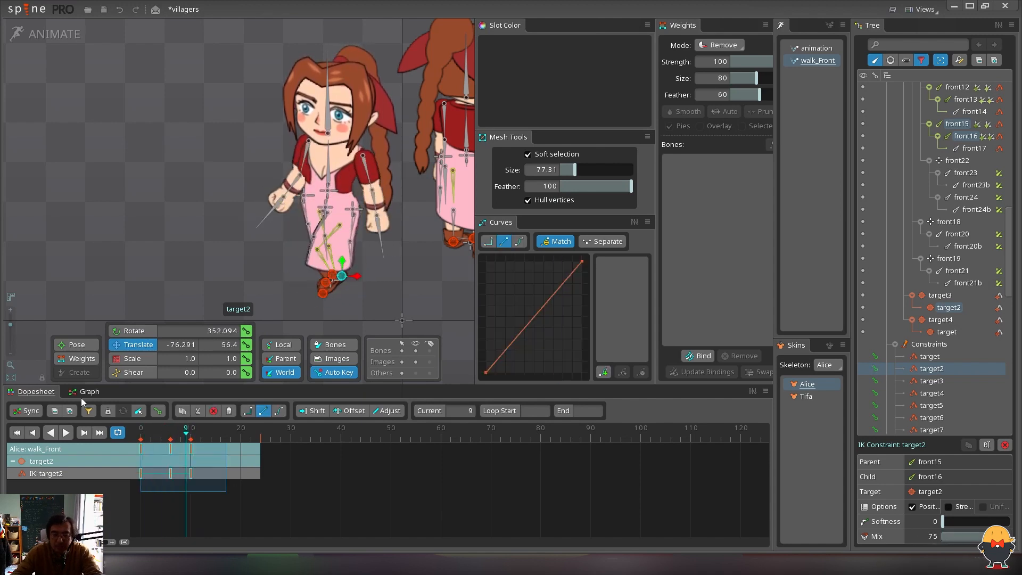
pyautogui.press('Delete')
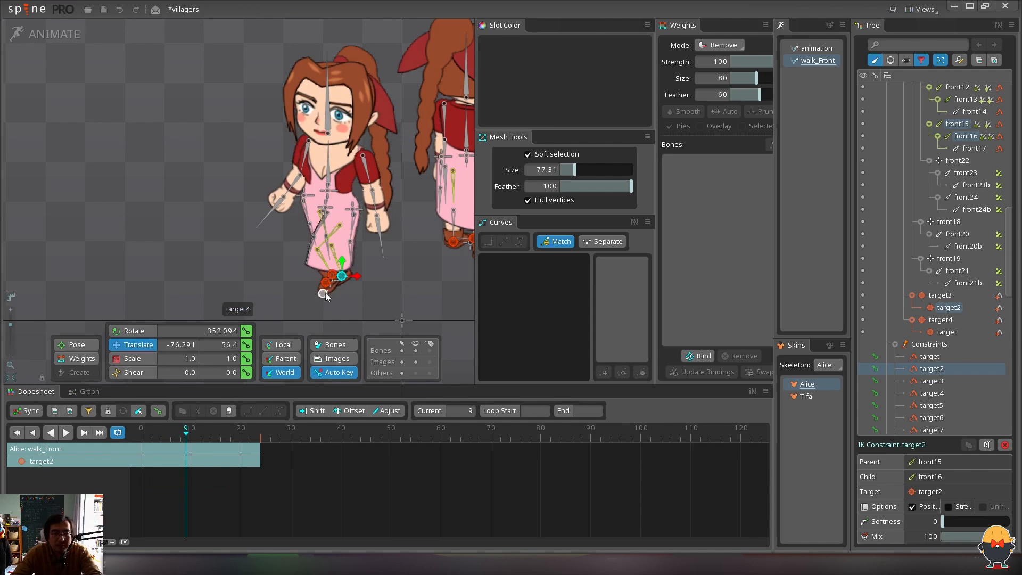
# Examine the motion of foot target3 across frames 6 to 16 and watch the walk_Front loop in playback
pyautogui.press('Escape')
pyautogui.press('d')
pyautogui.press('d')
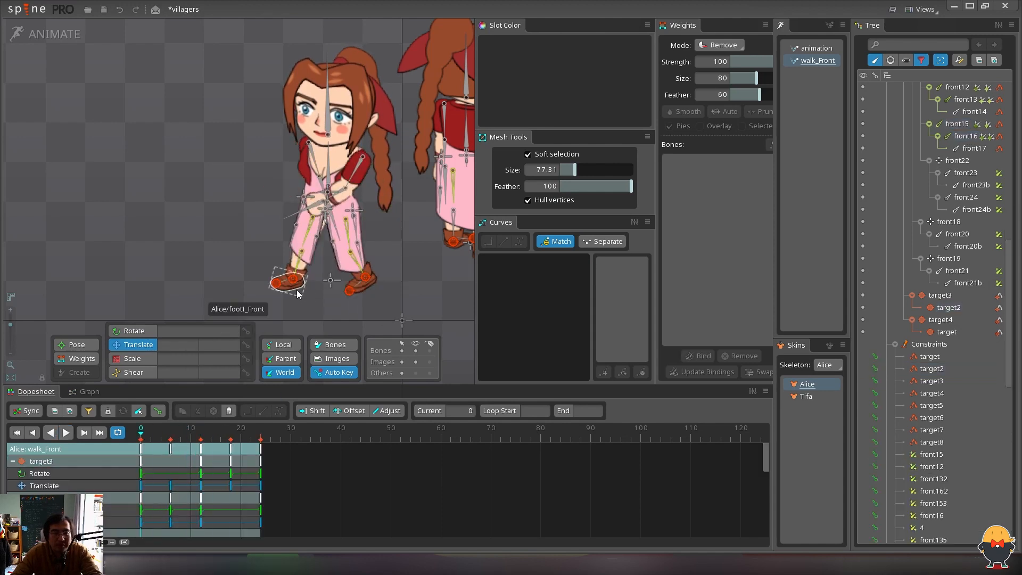
pyautogui.click(277, 284)
pyautogui.moveTo(168, 435); pyautogui.dragTo(229, 428)
pyautogui.press('l')
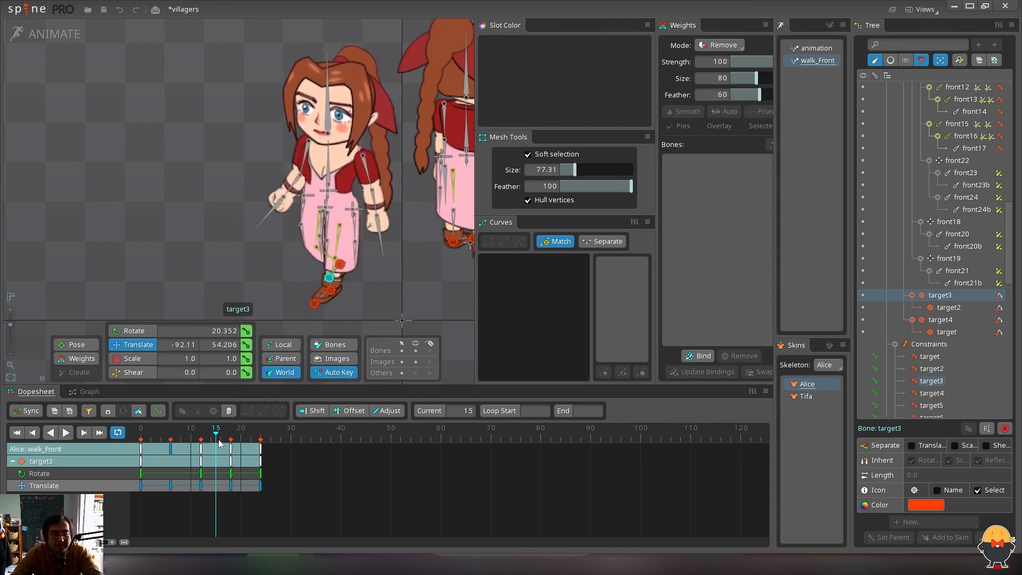
pyautogui.click(176, 446)
pyautogui.moveTo(175, 446); pyautogui.dragTo(224, 439)
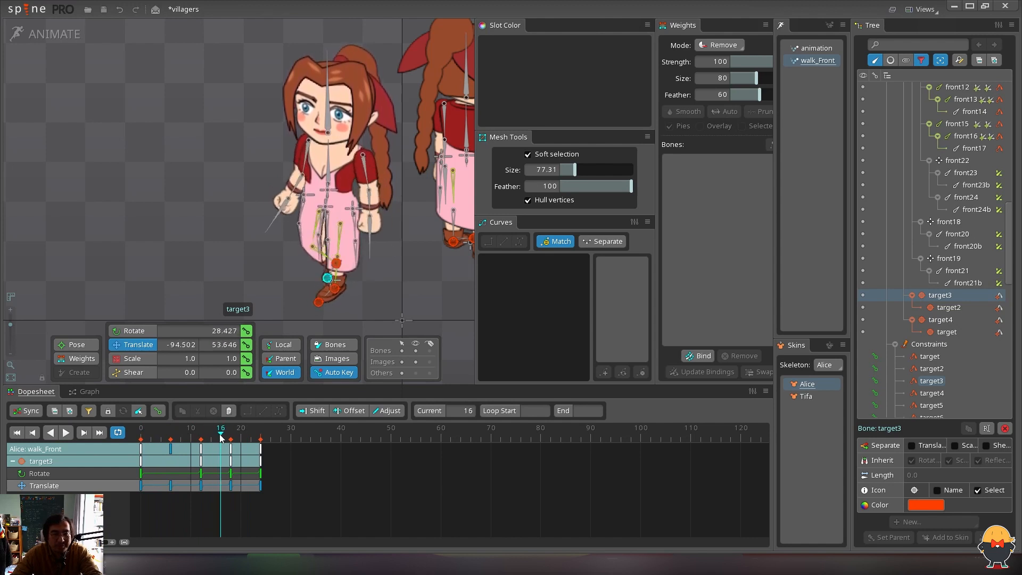
pyautogui.press('l')
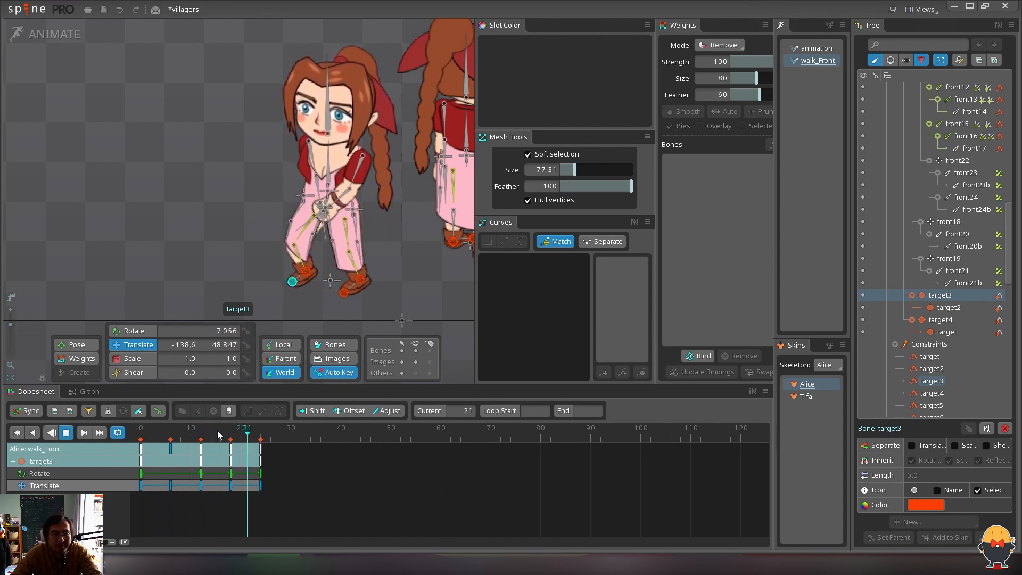
pyautogui.press('d')
pyautogui.moveTo(167, 434); pyautogui.dragTo(263, 431)
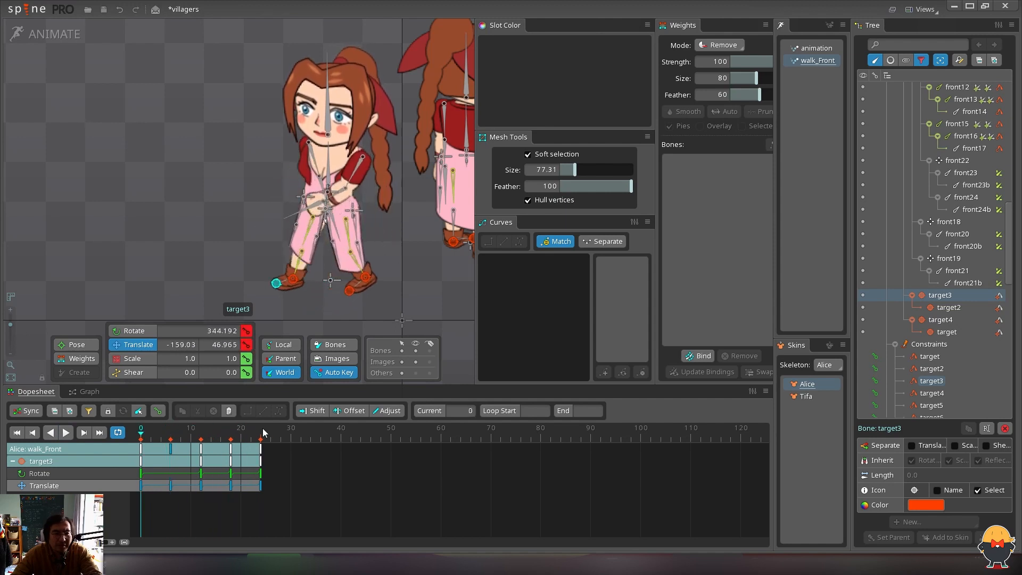
pyautogui.press('l')
pyautogui.moveTo(10, 324); pyautogui.dragTo(12, 350)
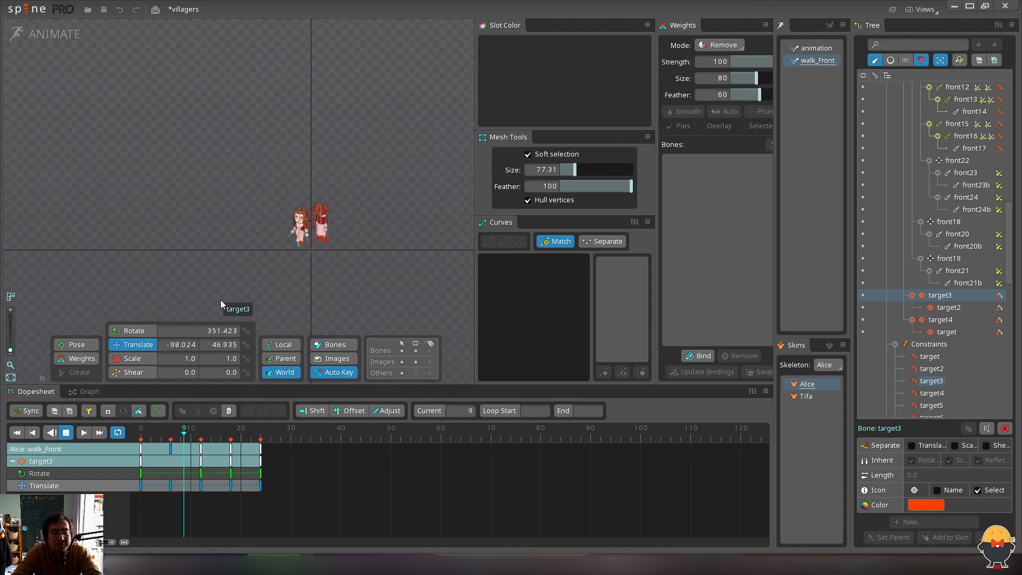
pyautogui.click(257, 306)
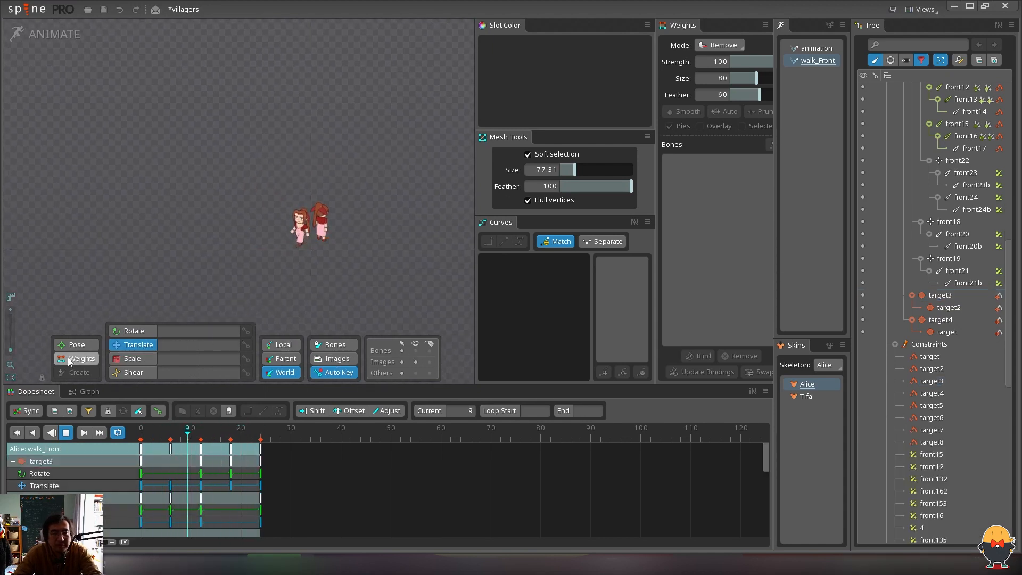
pyautogui.moveTo(340, 303); pyautogui.dragTo(131, 32)
# At frame 12, rotate foot target4 to about 350.7 and move it to about -120.8, 29
pyautogui.press('d')
pyautogui.click(312, 216)
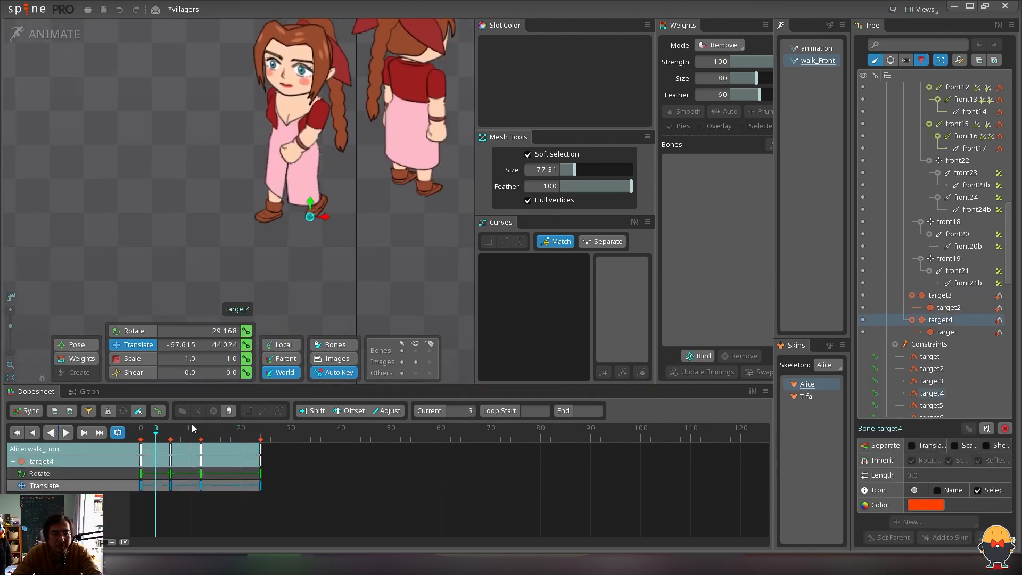
pyautogui.moveTo(191, 426)
pyautogui.mouseDown()
pyautogui.moveTo(149, 429)
pyautogui.moveTo(206, 429)
pyautogui.moveTo(192, 434)
pyautogui.moveTo(198, 442)
pyautogui.moveTo(172, 440)
pyautogui.moveTo(196, 437)
pyautogui.mouseUp()
pyautogui.click(393, 352)
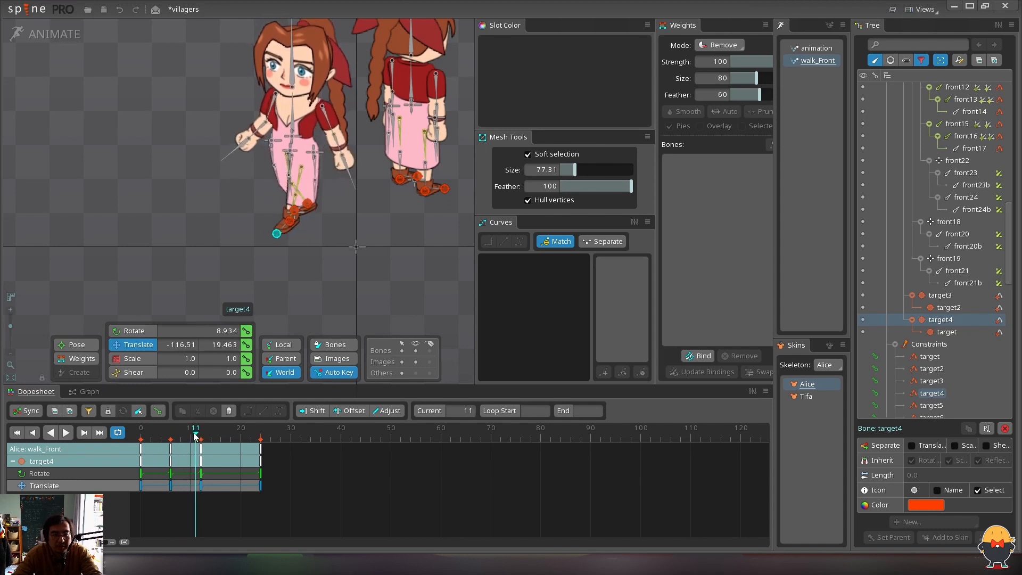
pyautogui.press('c')
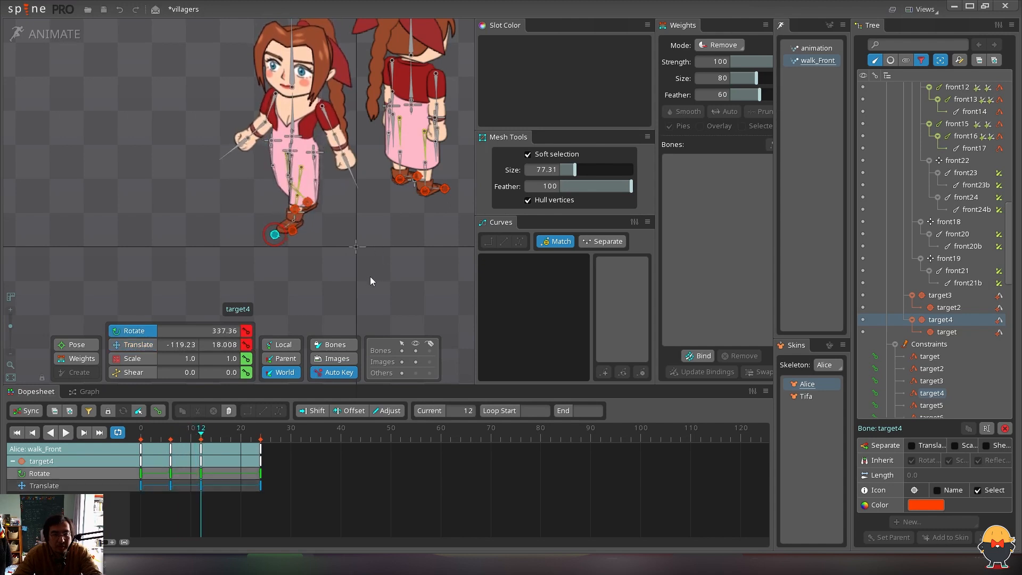
pyautogui.press('v')
pyautogui.moveTo(375, 282); pyautogui.dragTo(378, 257)
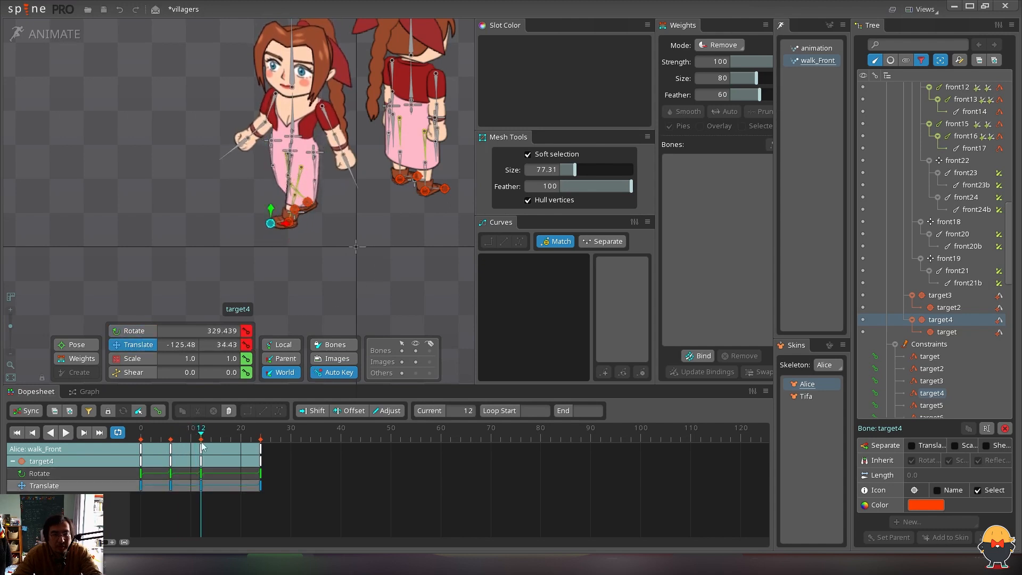
pyautogui.press('space')
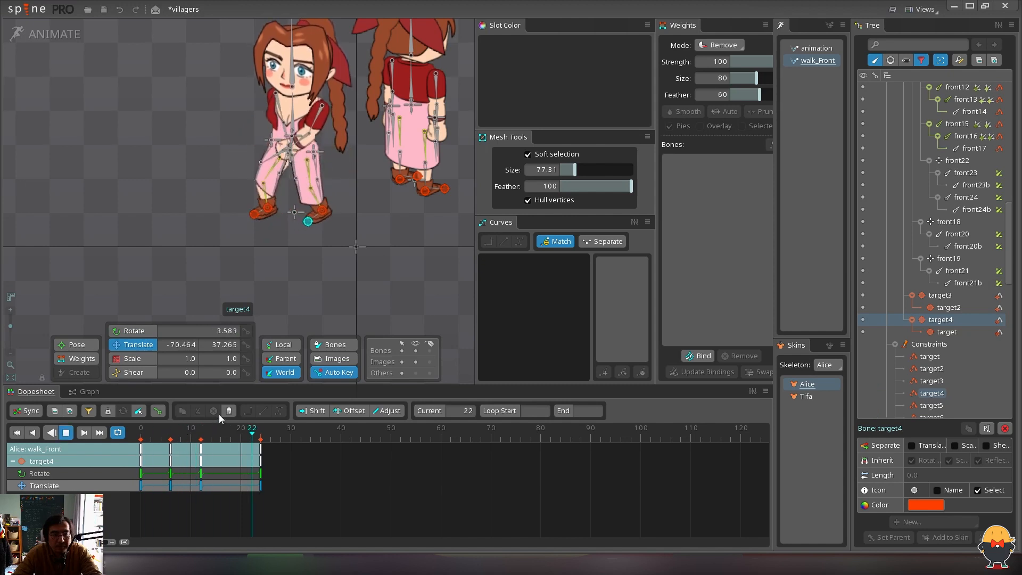
pyautogui.click(201, 430)
pyautogui.press('v')
pyautogui.moveTo(395, 224); pyautogui.dragTo(385, 257)
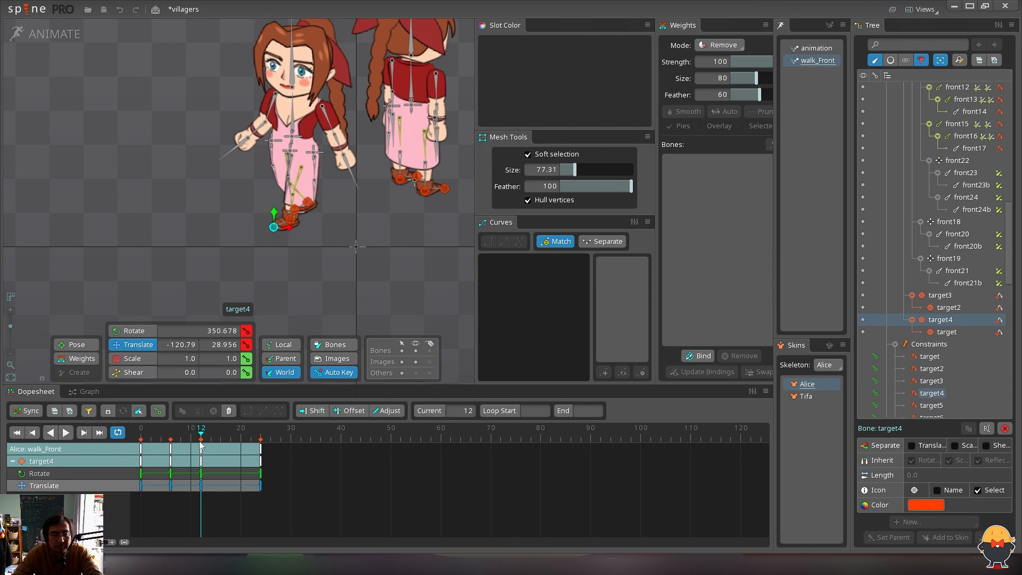
# Check target4's foot motion in loop playback, save the project and hide the bones
pyautogui.click(170, 448)
pyautogui.press('space')
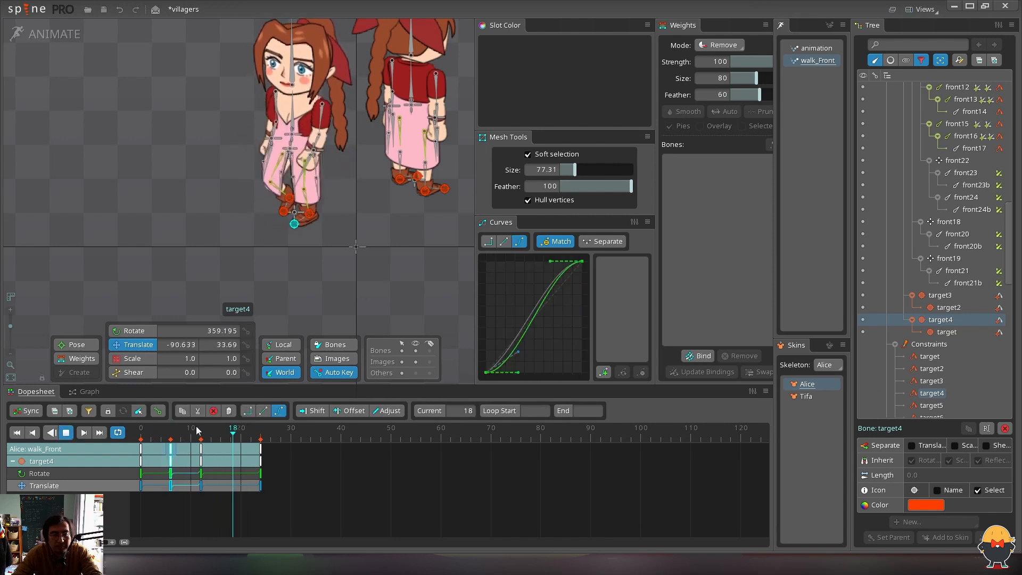
pyautogui.moveTo(354, 242); pyautogui.dragTo(356, 265)
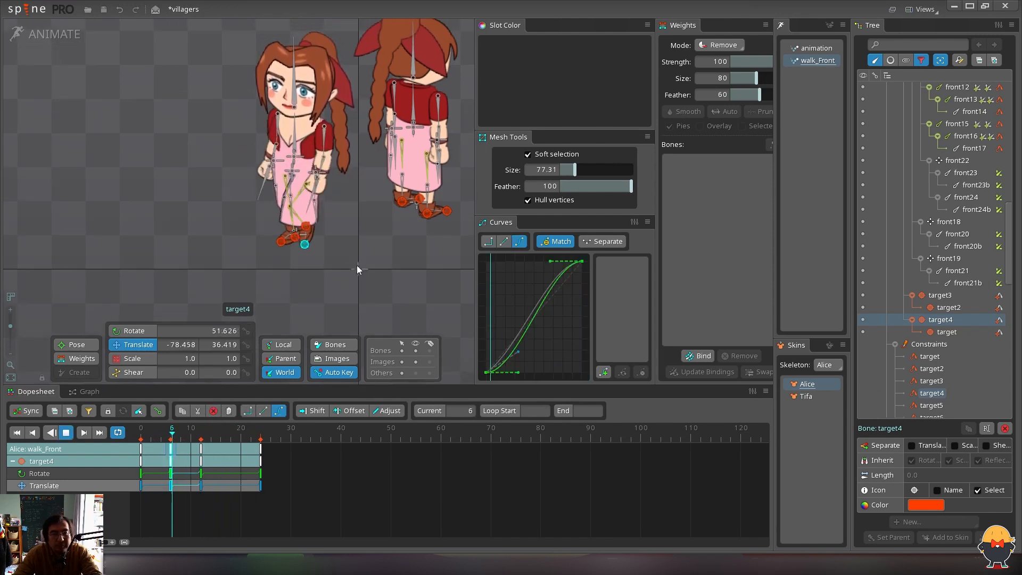
pyautogui.moveTo(357, 192); pyautogui.dragTo(363, 215)
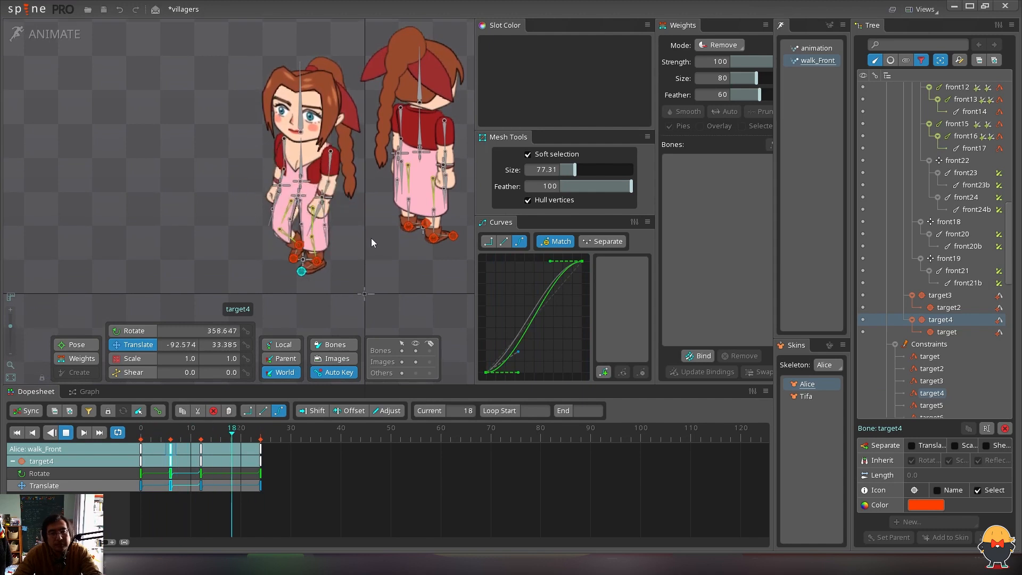
pyautogui.click(370, 240)
pyautogui.hotkey('ctrl', 's')
pyautogui.click(415, 350)
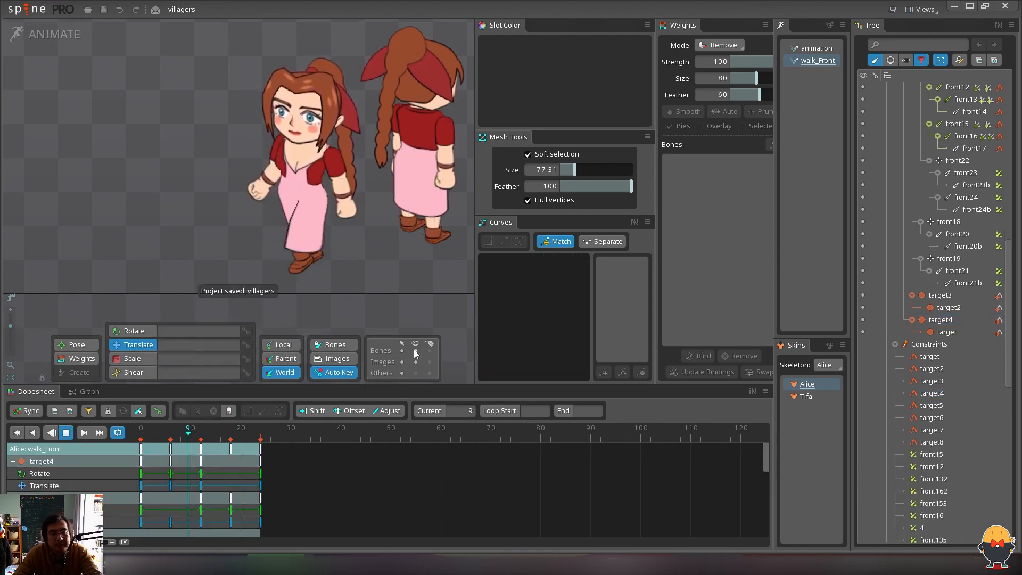
pyautogui.moveTo(386, 275); pyautogui.dragTo(372, 279)
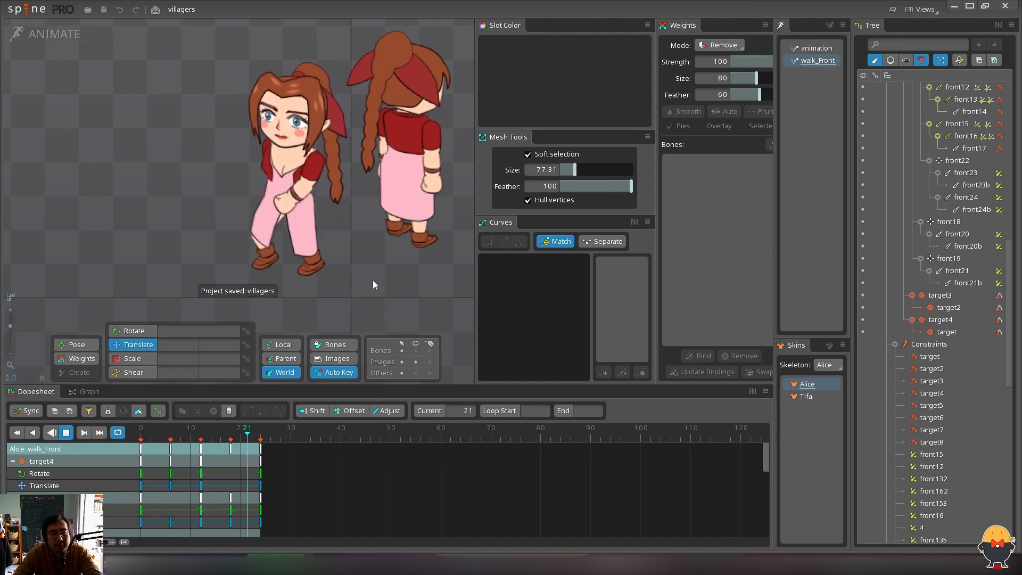
# Offset the rotation keys of the forearm bones front6 and front9 by 5 frames within the walk loop
pyautogui.press('d')
pyautogui.press('c')
pyautogui.click(296, 188)
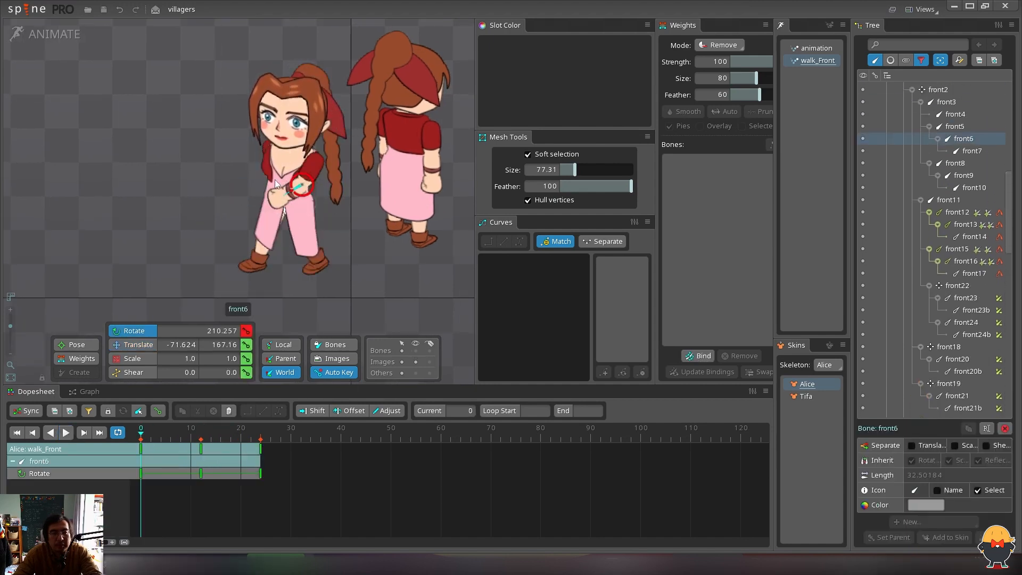
pyautogui.keyDown('ctrl'); pyautogui.click(283, 184); pyautogui.keyUp('ctrl')
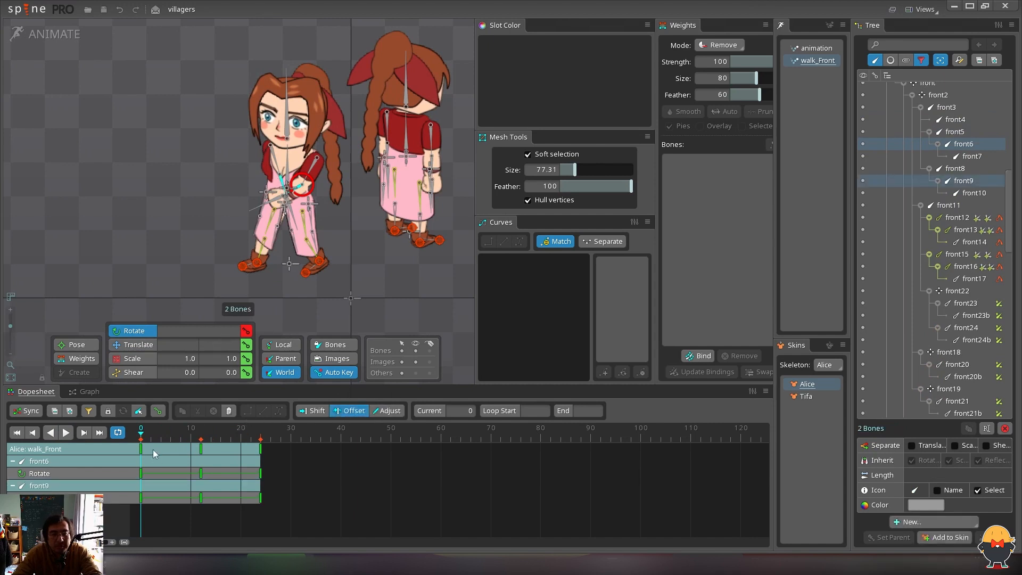
pyautogui.moveTo(149, 433); pyautogui.dragTo(167, 448)
pyautogui.hotkey('ctrl', 'z')
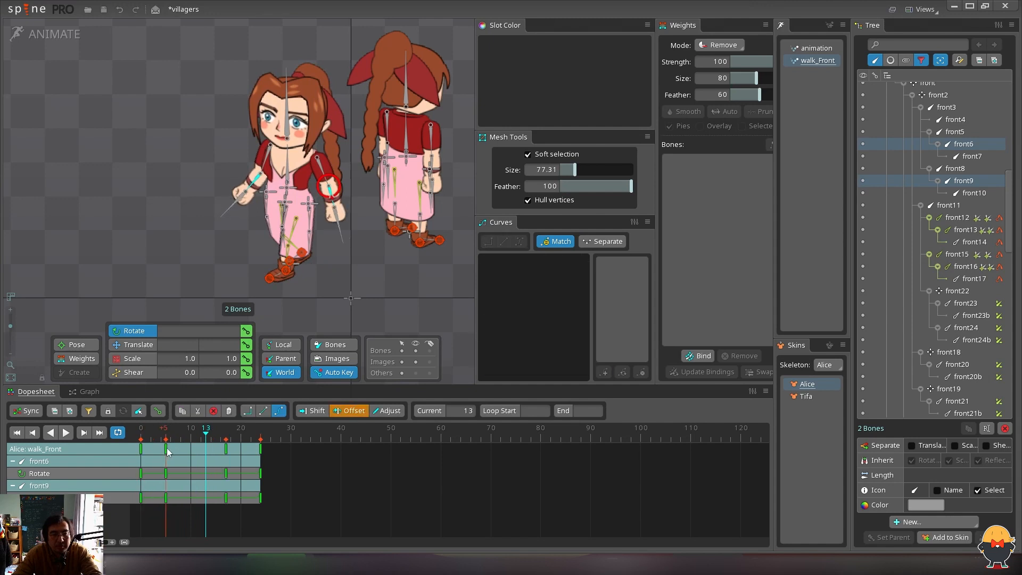
pyautogui.press('d')
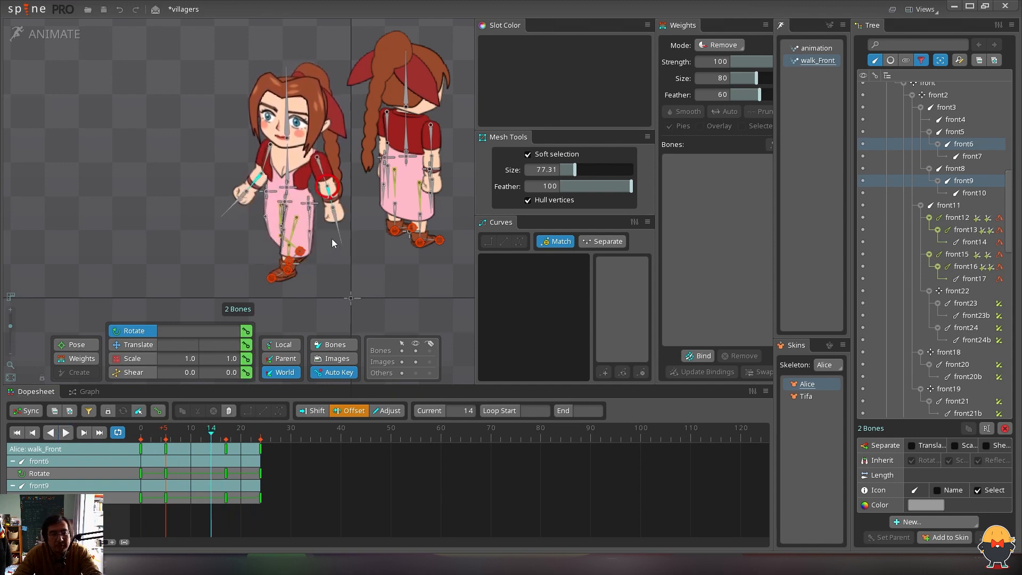
# Review the walk_Front loop with the bones hidden and save the project
pyautogui.click(367, 271)
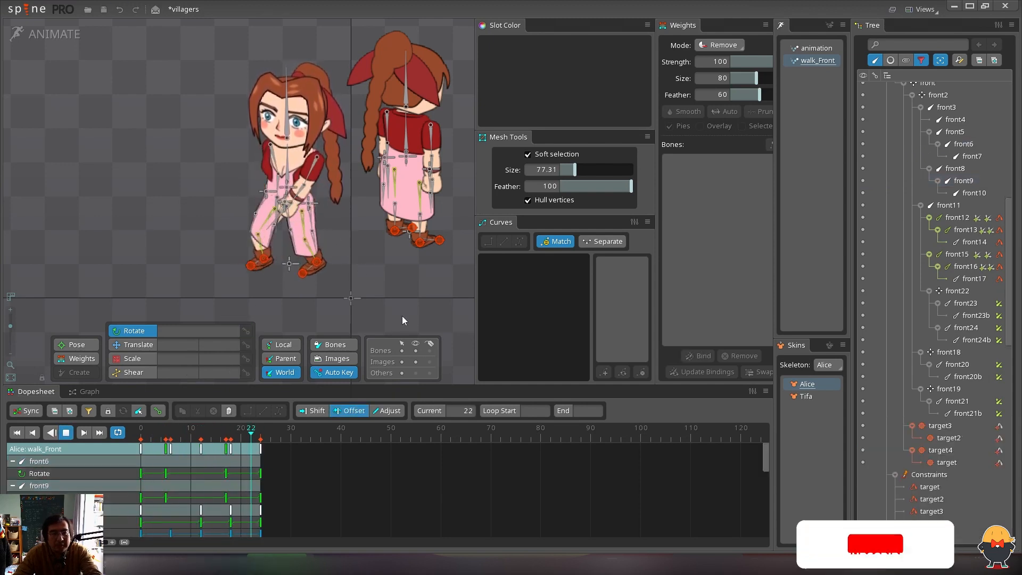
pyautogui.click(416, 351)
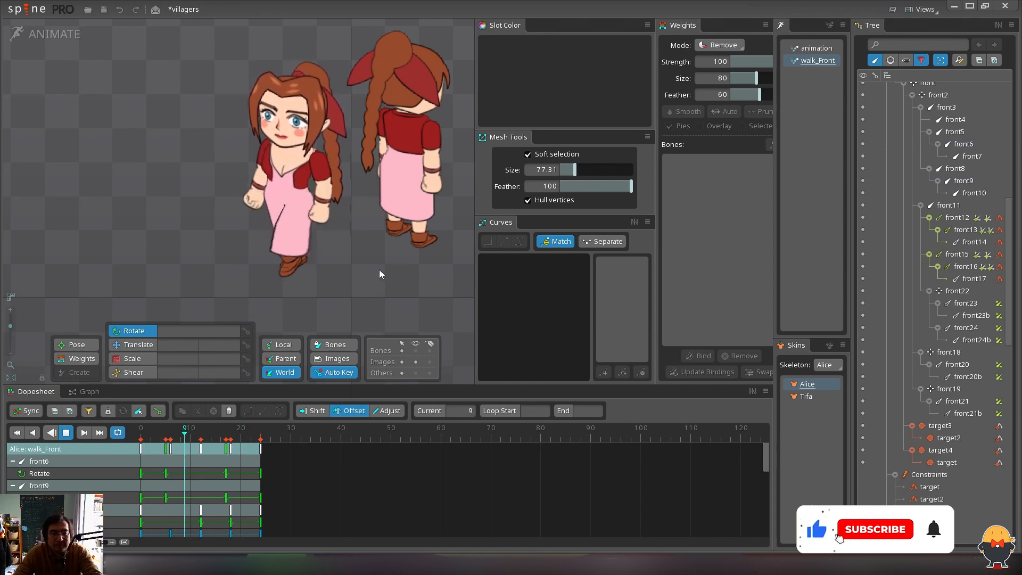
pyautogui.moveTo(416, 260); pyautogui.dragTo(379, 272)
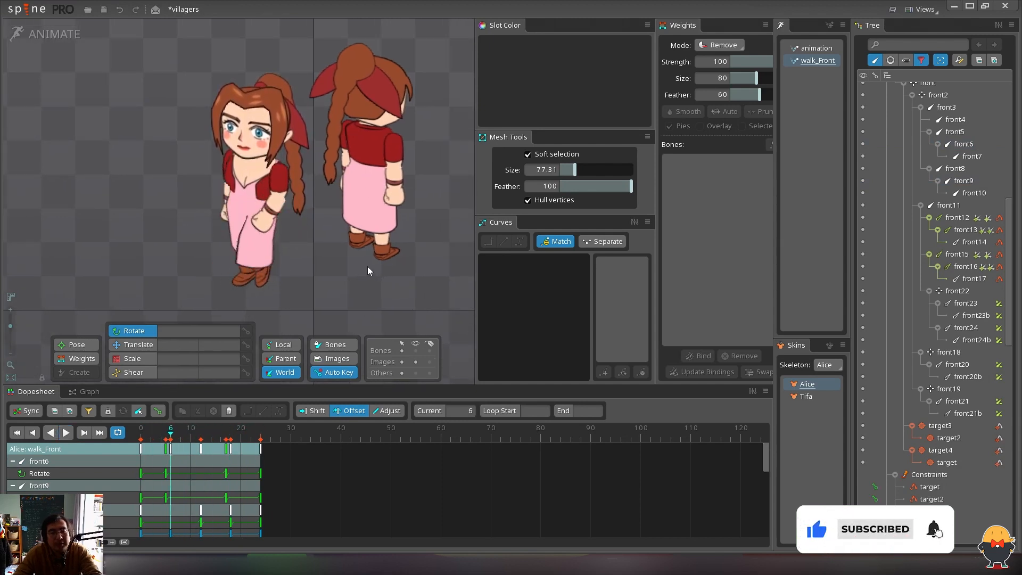
pyautogui.hotkey('ctrl', 's')
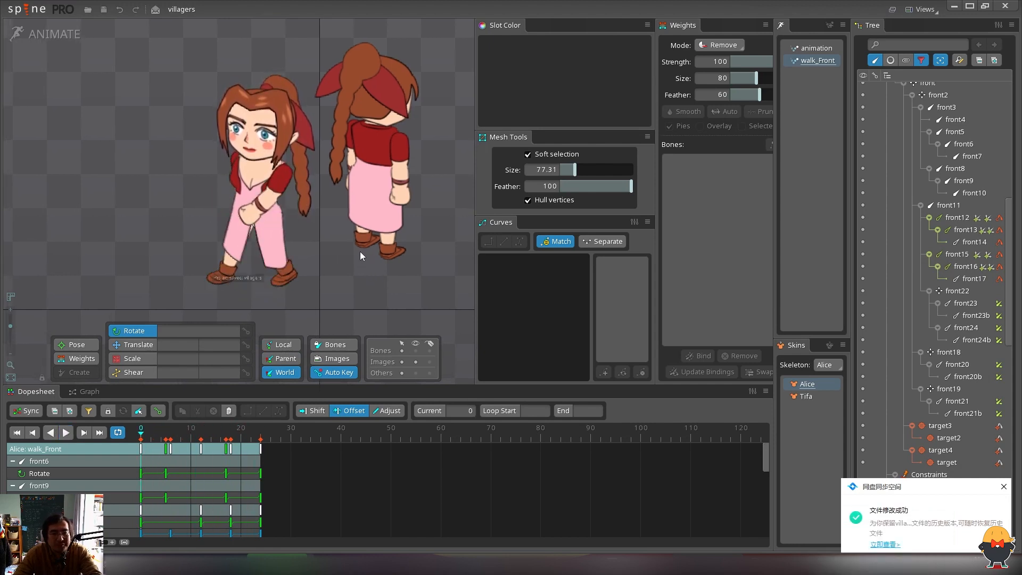
pyautogui.press('d')
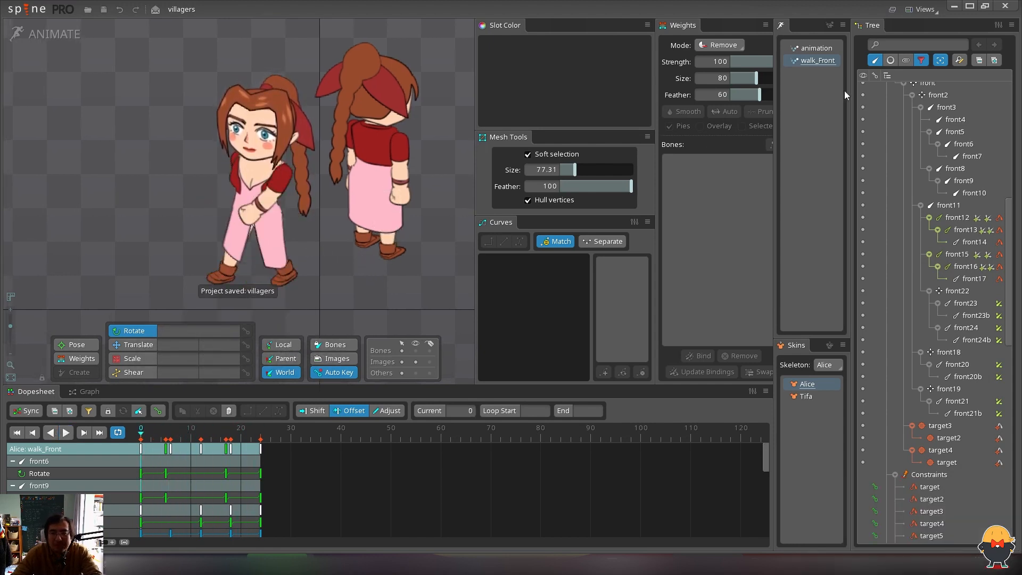
# Create a new animation named walk_Back and save the project
pyautogui.click(830, 25)
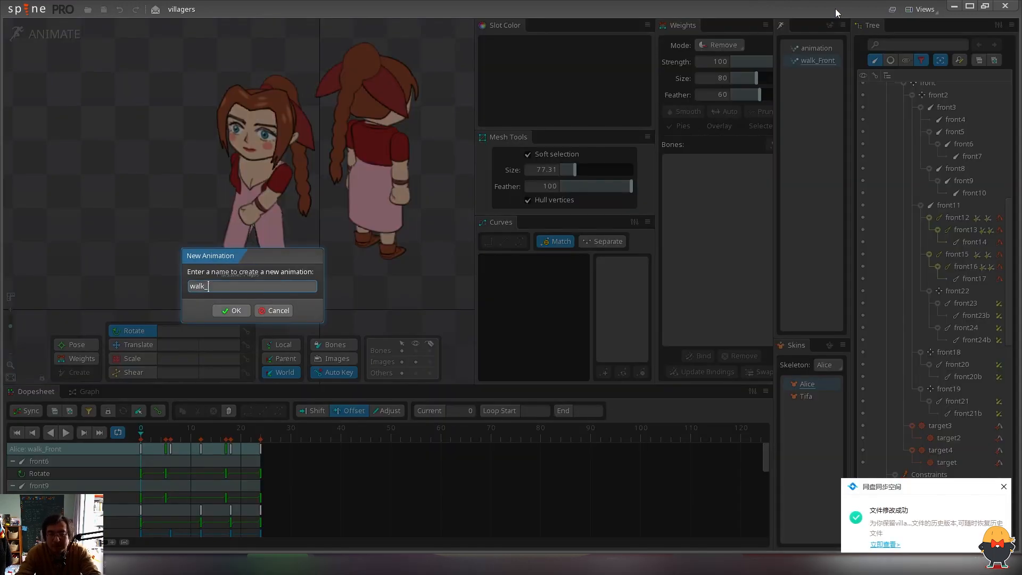
pyautogui.press('BackSpace')
pyautogui.press('BackSpace')
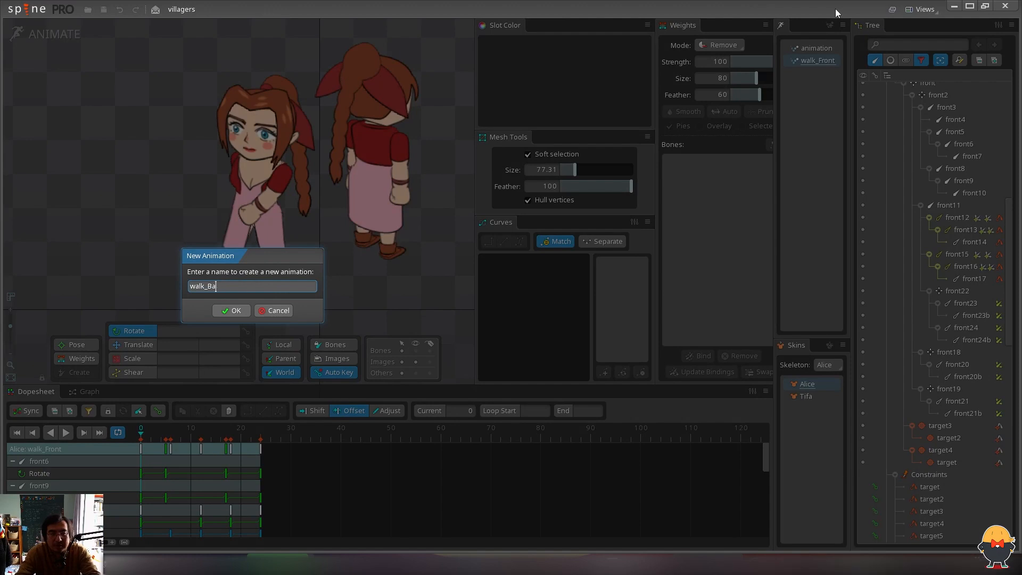
pyautogui.write('ck')
pyautogui.press('Return')
pyautogui.hotkey('ctrl', 's')
pyautogui.click(825, 60)
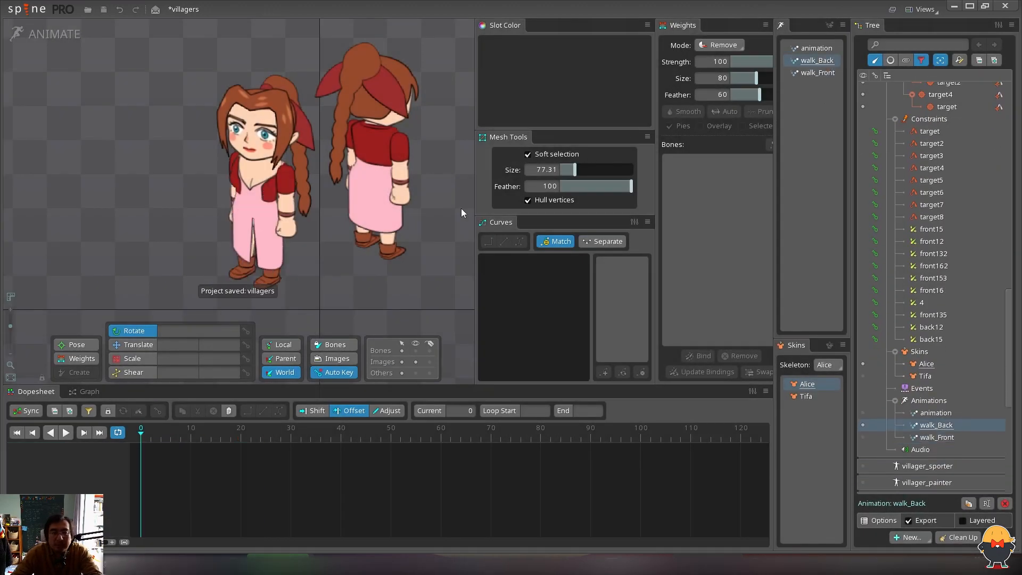
# Play the walk_Front animation with the Tifa skin active and inspect the skirt area up close
pyautogui.click(818, 75)
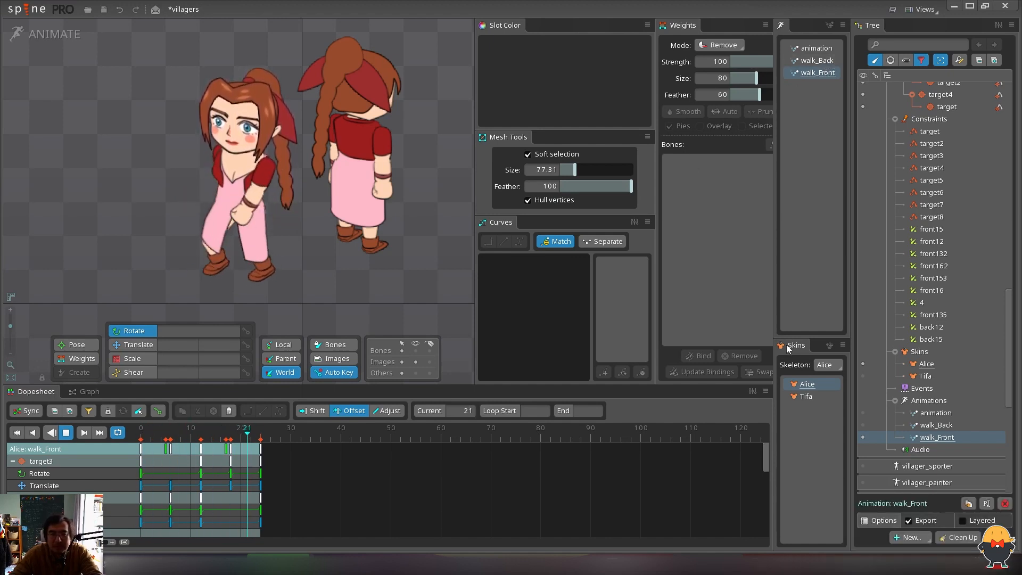
pyautogui.click(806, 396)
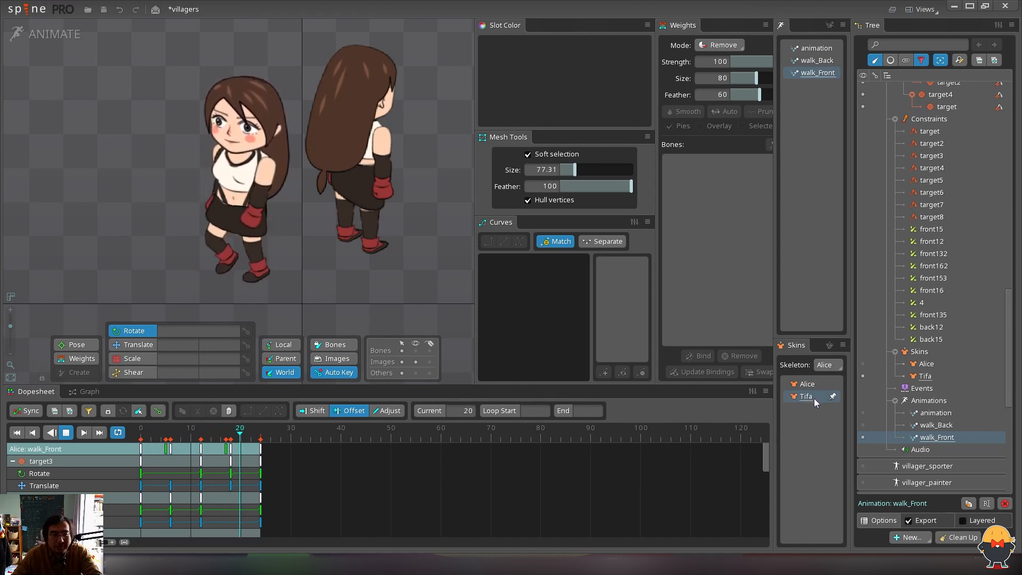
pyautogui.press('d')
pyautogui.moveTo(12, 326); pyautogui.dragTo(10, 319)
pyautogui.press('d')
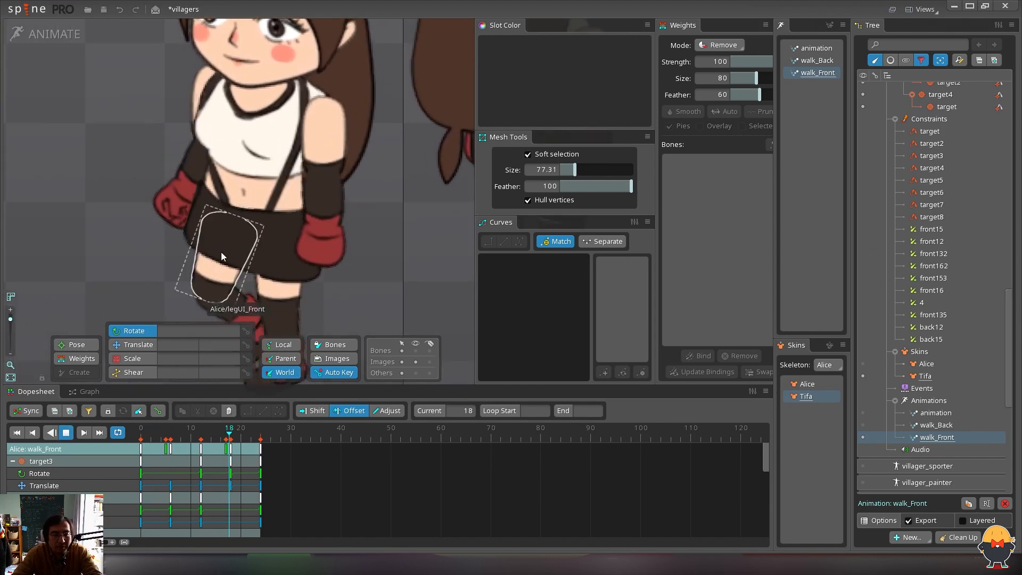
# In setup mode, edit the Tifa/dress_Front mesh to add a row of connected interior vertices across the upper skirt
pyautogui.press('d')
pyautogui.click(270, 253)
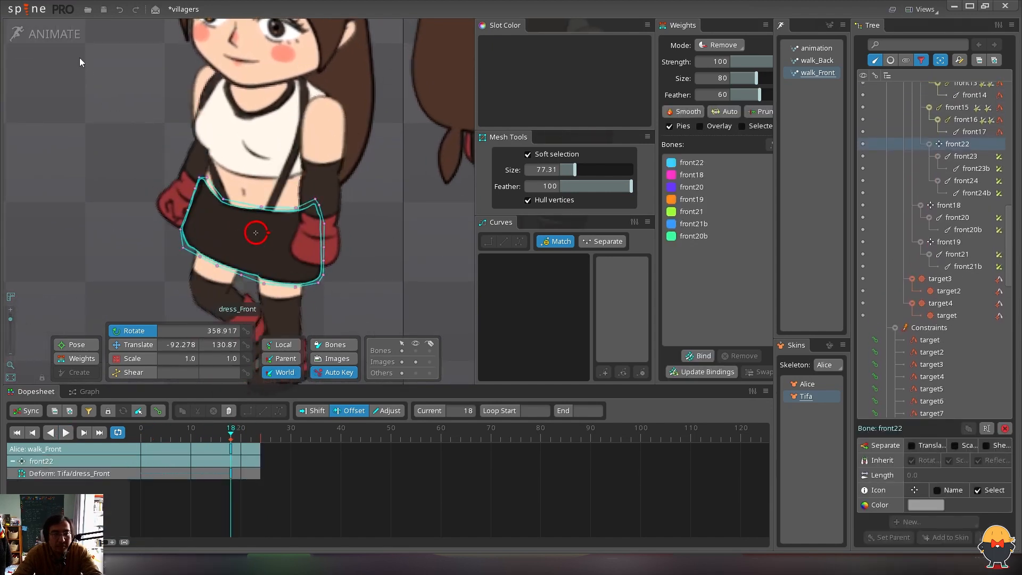
pyautogui.click(47, 34)
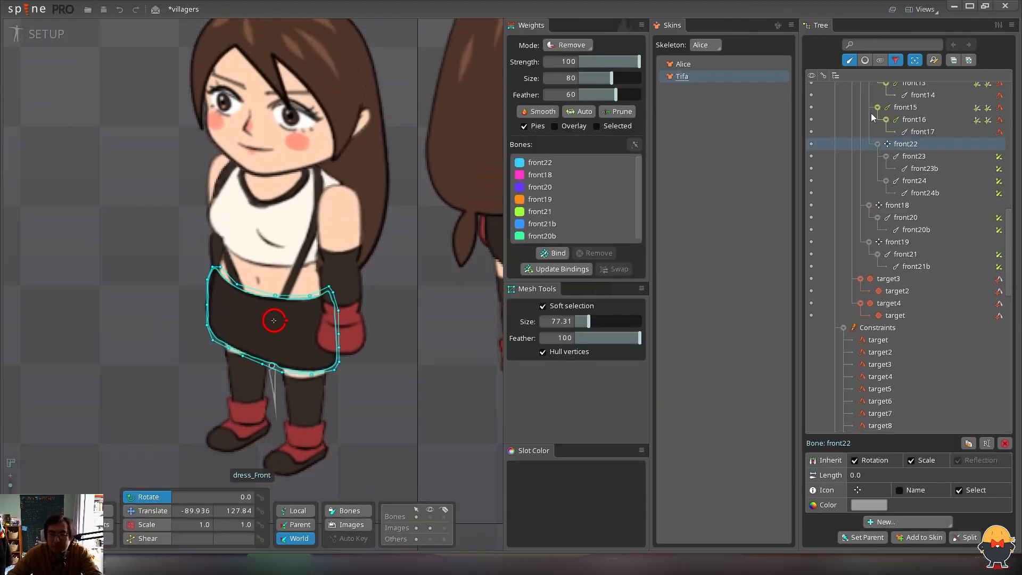
pyautogui.click(849, 63)
pyautogui.click(884, 523)
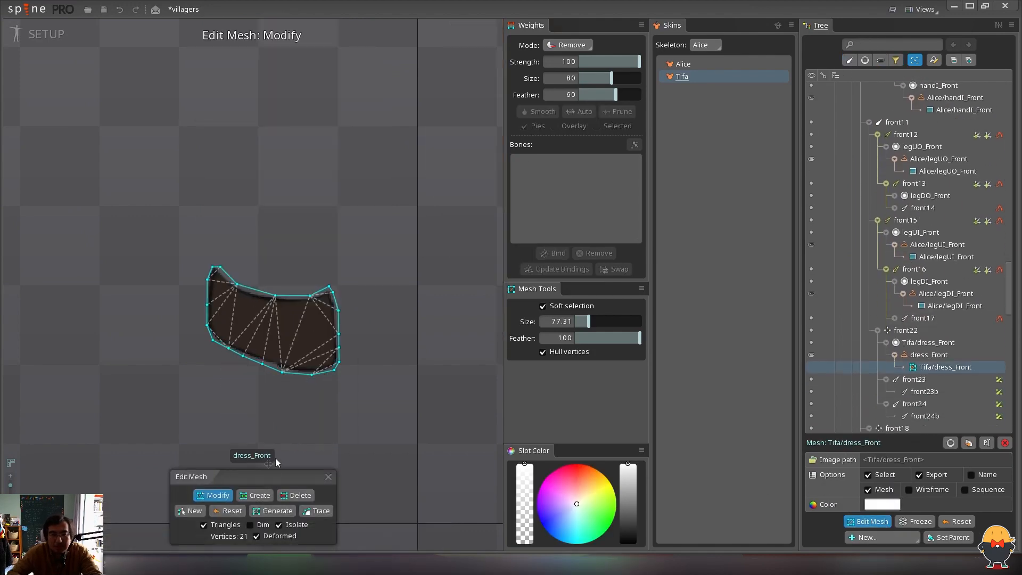
pyautogui.moveTo(225, 301); pyautogui.dragTo(338, 310)
pyautogui.click(328, 477)
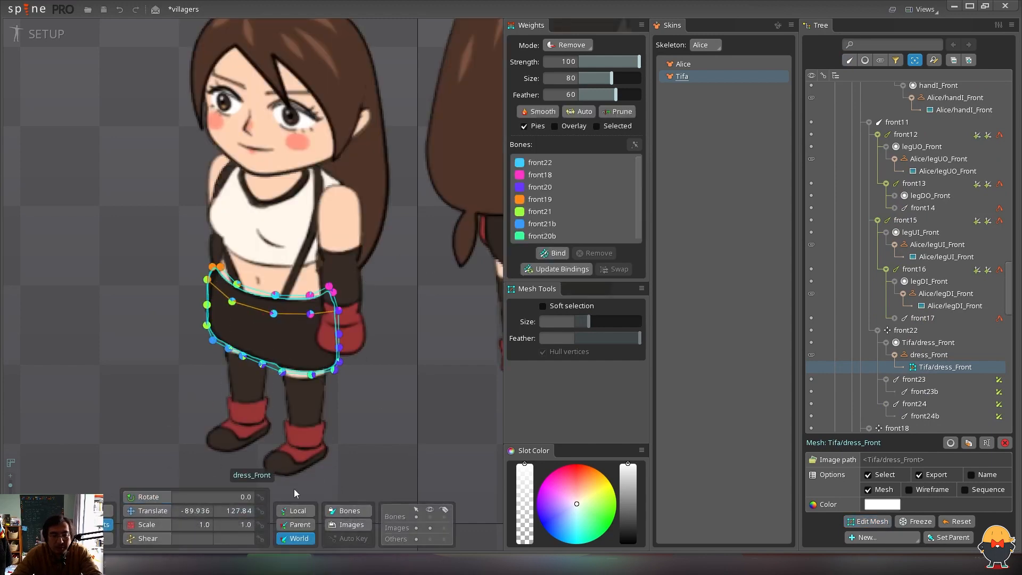
# Add front19 weight to the vertices at the skirt's upper corner, using an Add brush of strength 28.83 and size 9.46
pyautogui.click(429, 517)
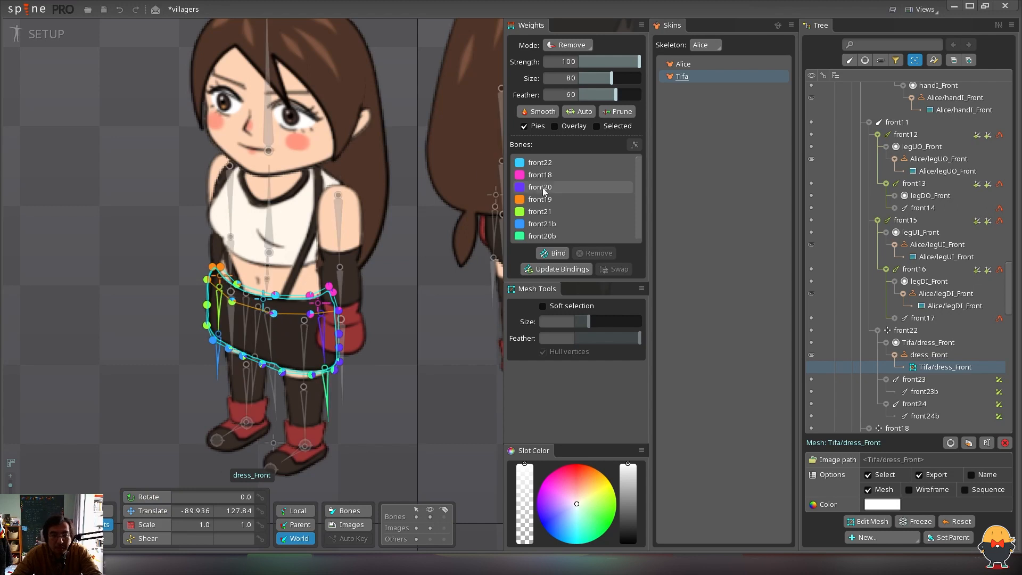
pyautogui.click(559, 163)
pyautogui.click(568, 45)
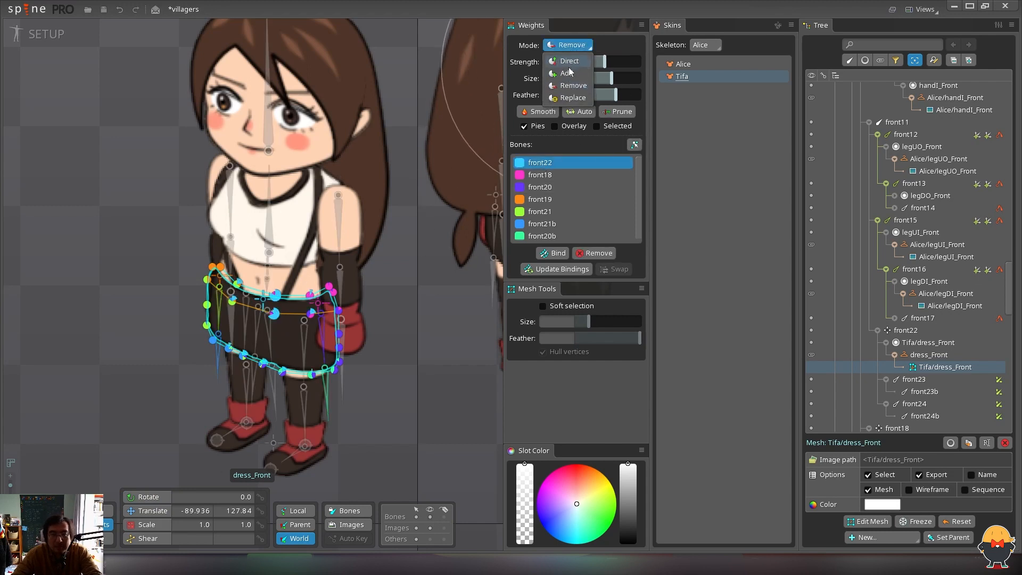
pyautogui.click(567, 71)
pyautogui.click(602, 61)
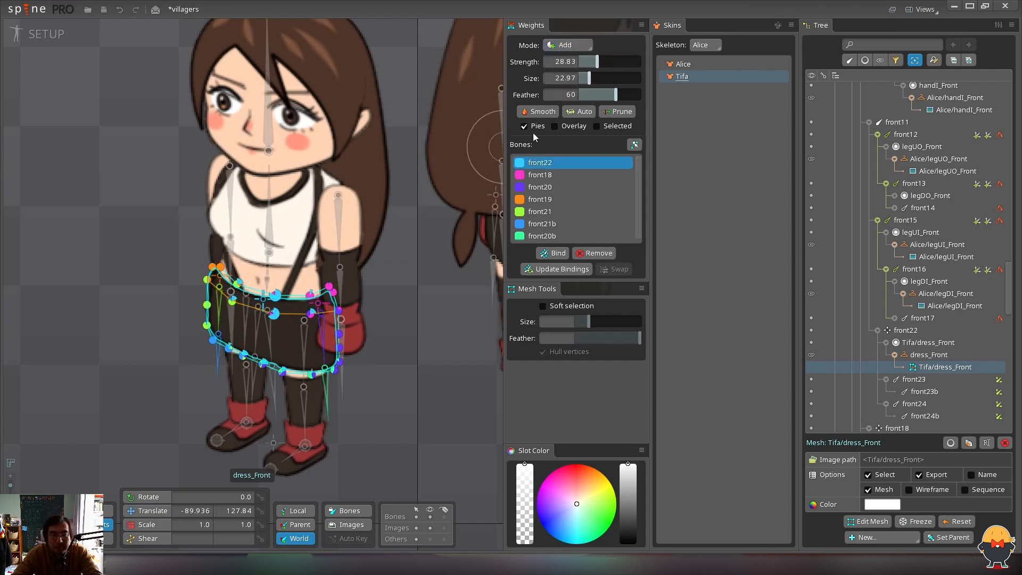
pyautogui.moveTo(588, 78); pyautogui.dragTo(583, 78)
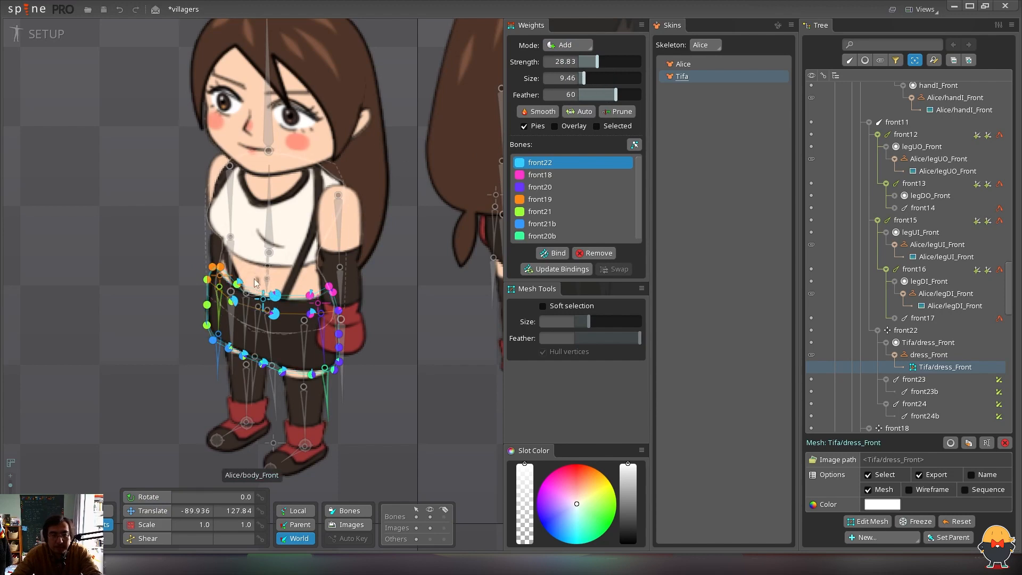
pyautogui.click(537, 202)
pyautogui.moveTo(235, 294); pyautogui.dragTo(226, 281)
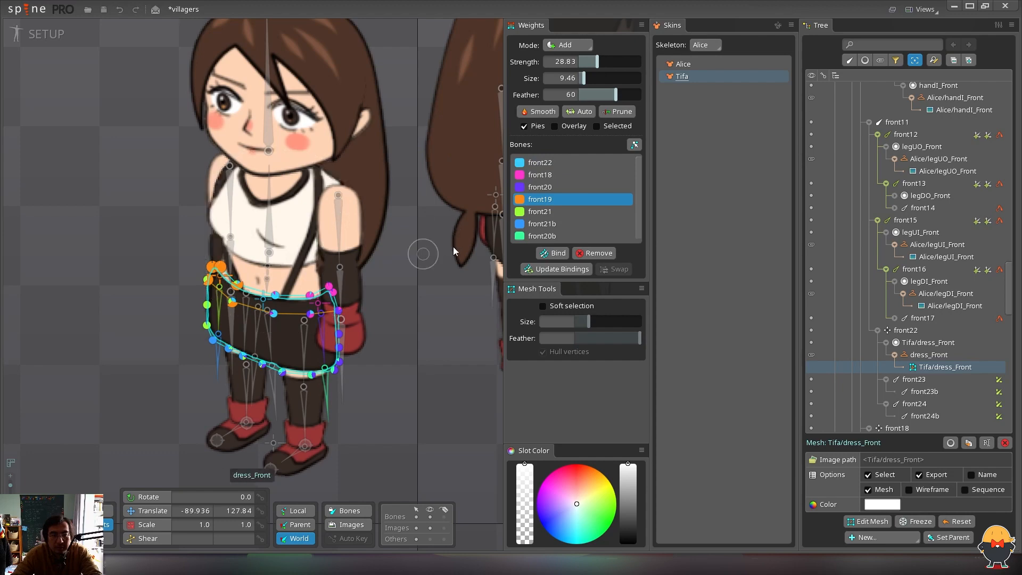
# Set the weight brush to Remove for bone front21, and play walk_Front in animate mode to check the skirt
pyautogui.click(548, 212)
pyautogui.click(567, 46)
pyautogui.click(565, 86)
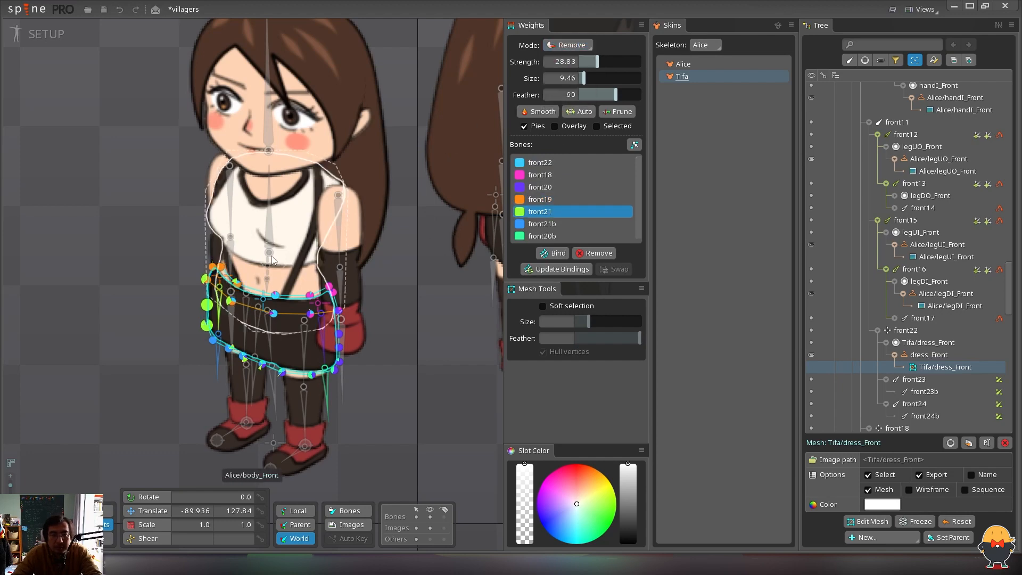
pyautogui.click(123, 86)
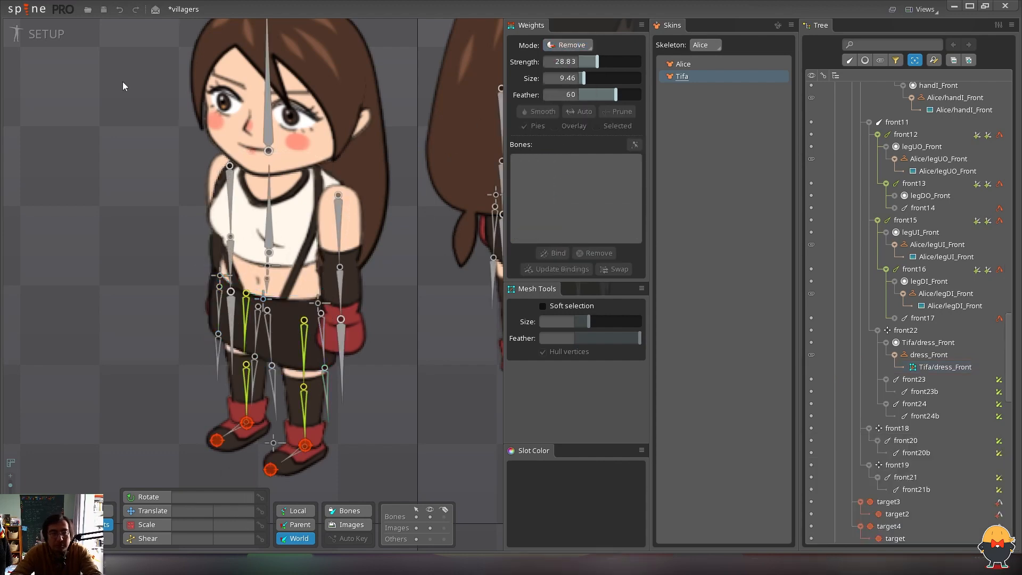
pyautogui.click(47, 34)
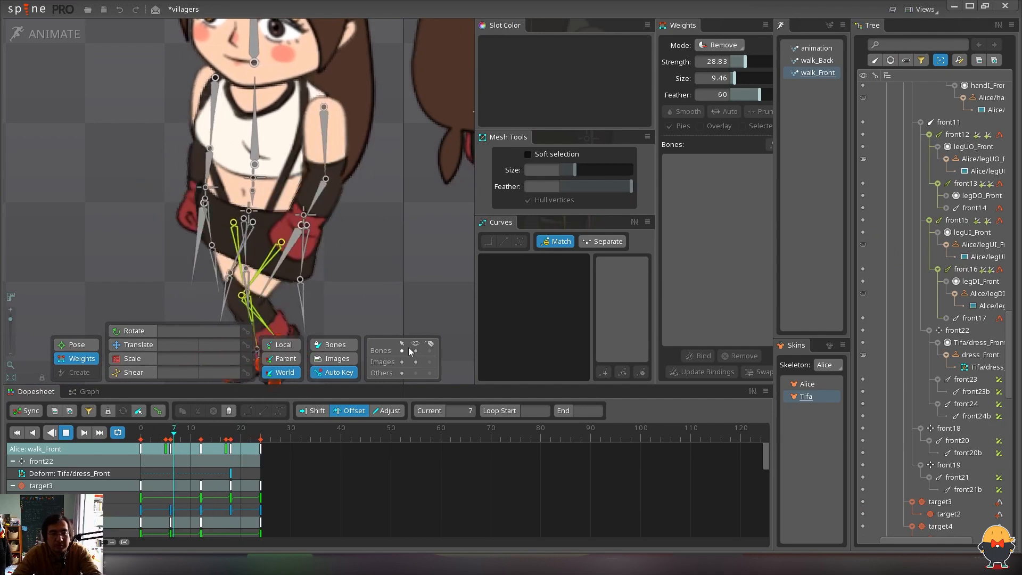
pyautogui.click(11, 327)
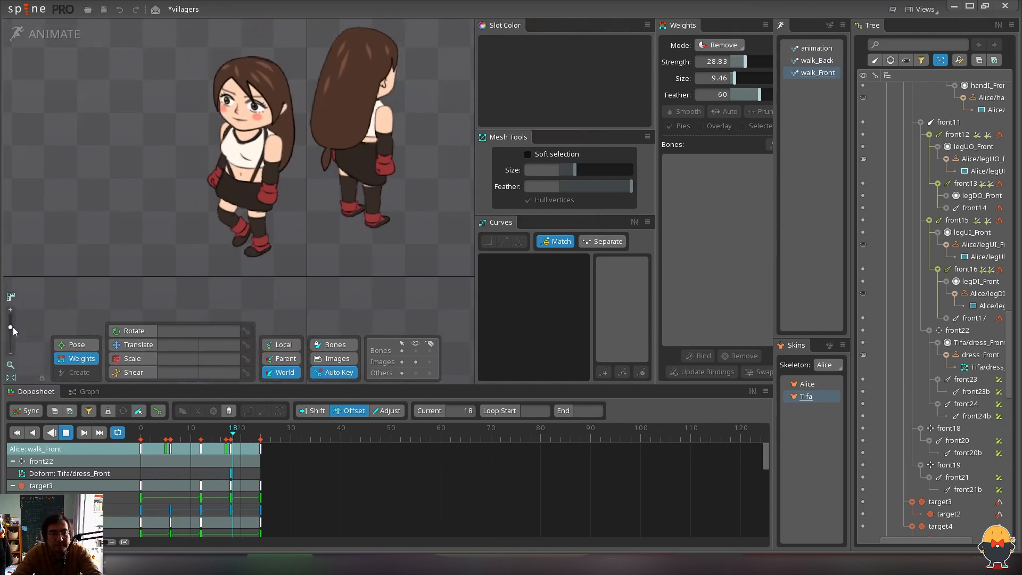
pyautogui.moveTo(230, 252); pyautogui.dragTo(248, 294)
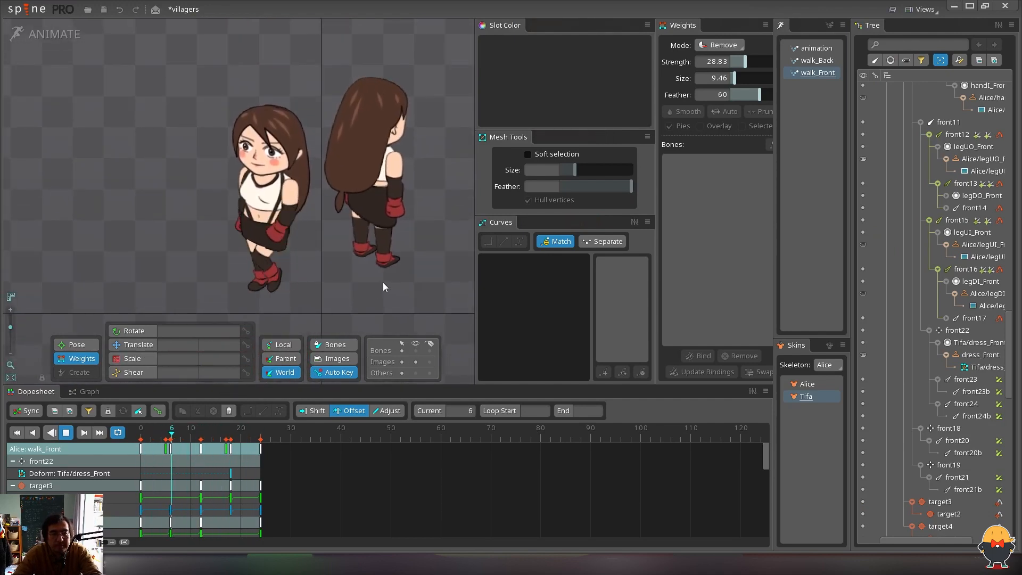
# At frame 12 of walk_Front, nudge the leading foot's target4 bone slightly and replay the loop
pyautogui.click(200, 445)
pyautogui.moveTo(200, 444); pyautogui.dragTo(207, 443)
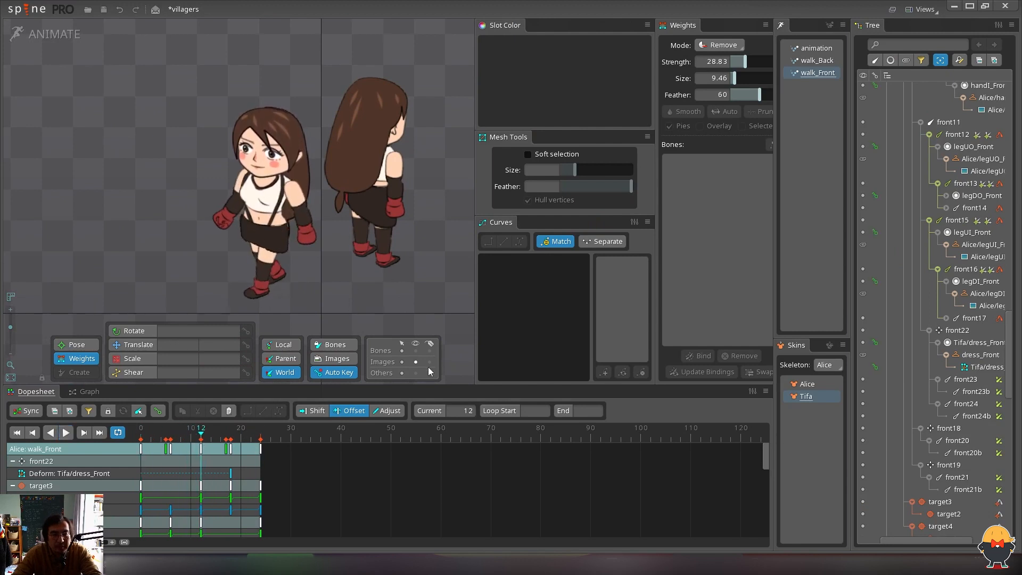
pyautogui.click(415, 350)
pyautogui.click(252, 301)
pyautogui.press('v')
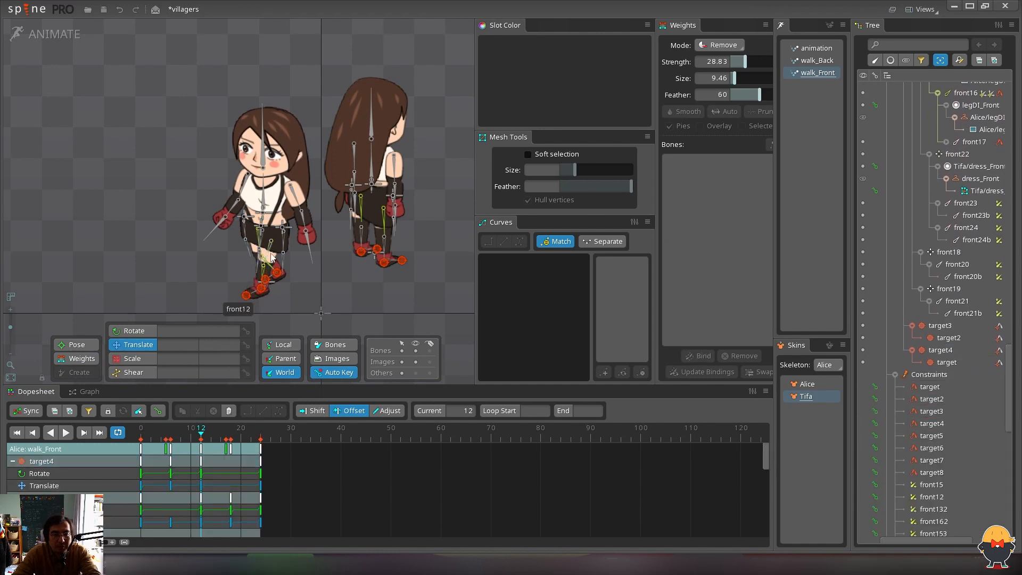
pyautogui.click(271, 253)
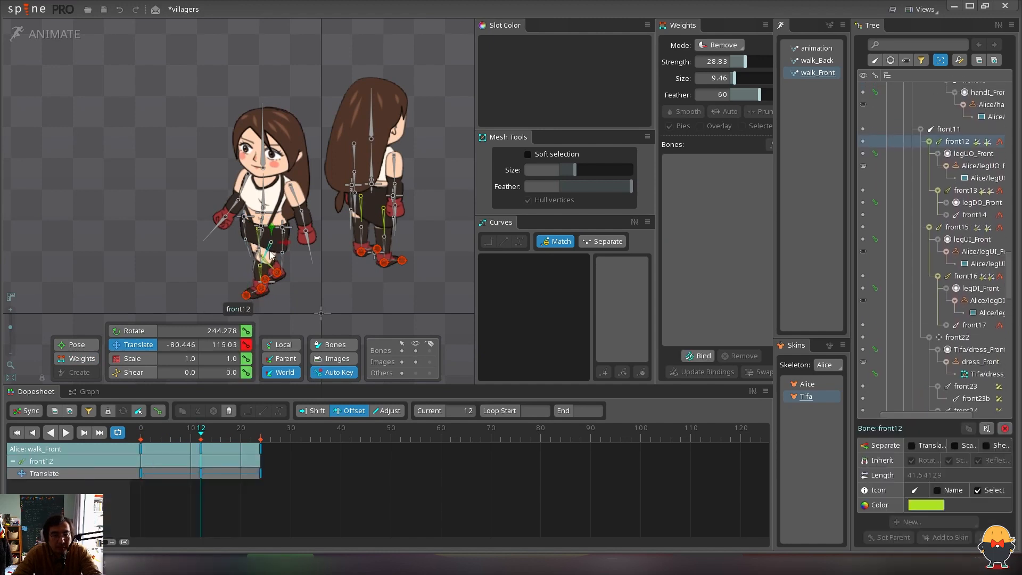
pyautogui.click(243, 299)
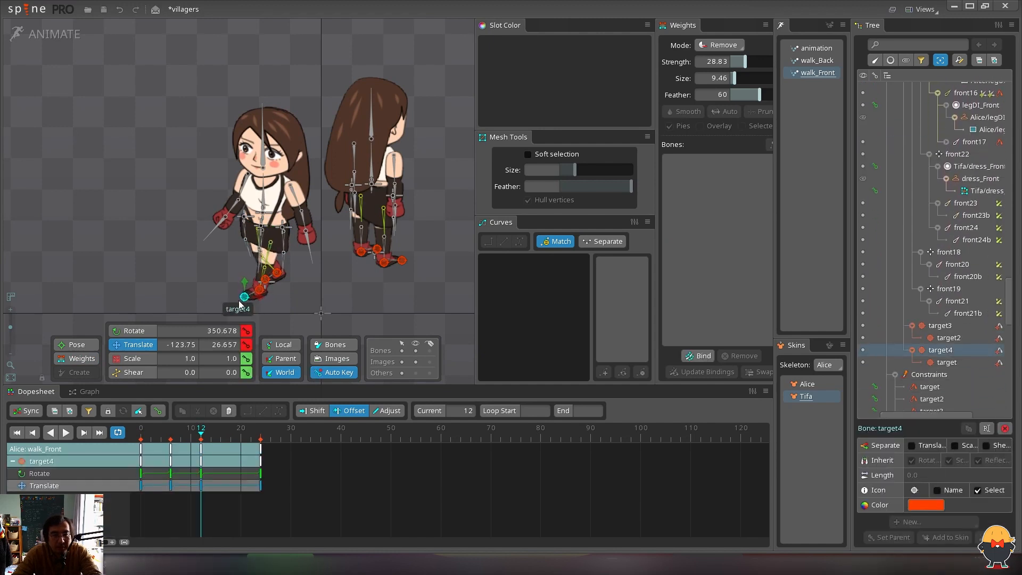
pyautogui.press('space')
pyautogui.click(344, 290)
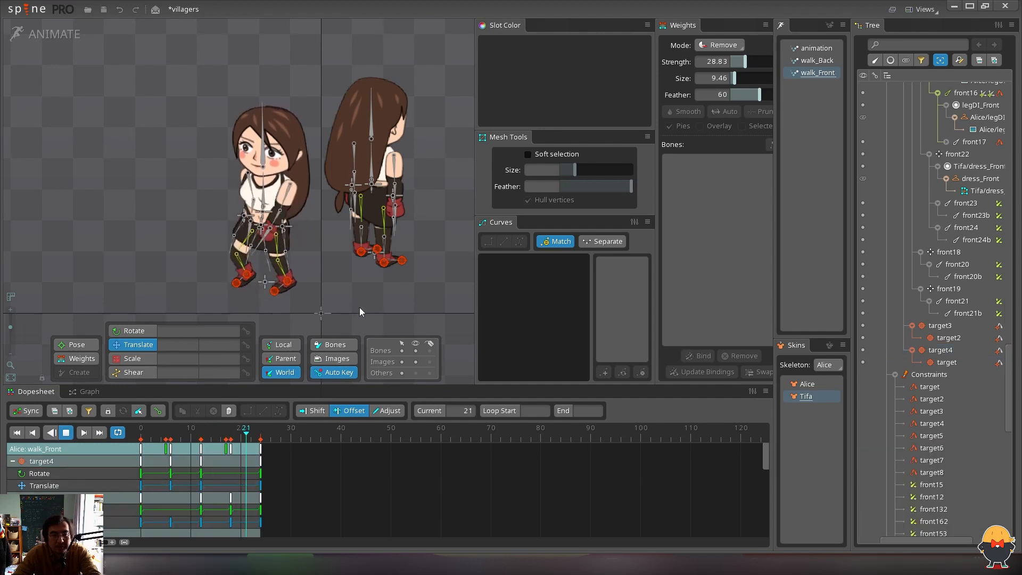
pyautogui.click(416, 350)
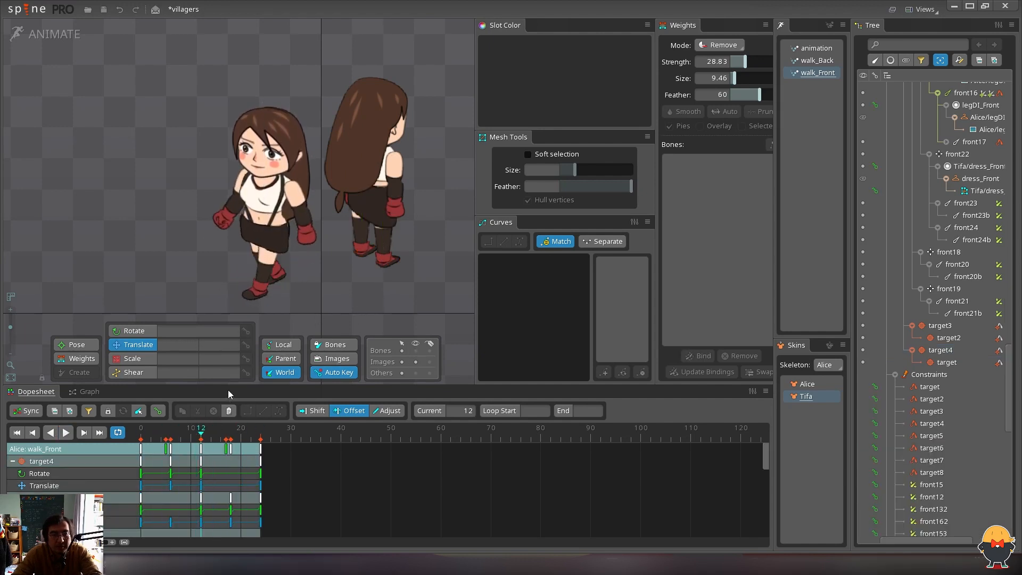
# At frame 12, nudge the other foot's target3 bone slightly and replay the loop with the bones hidden
pyautogui.click(257, 235)
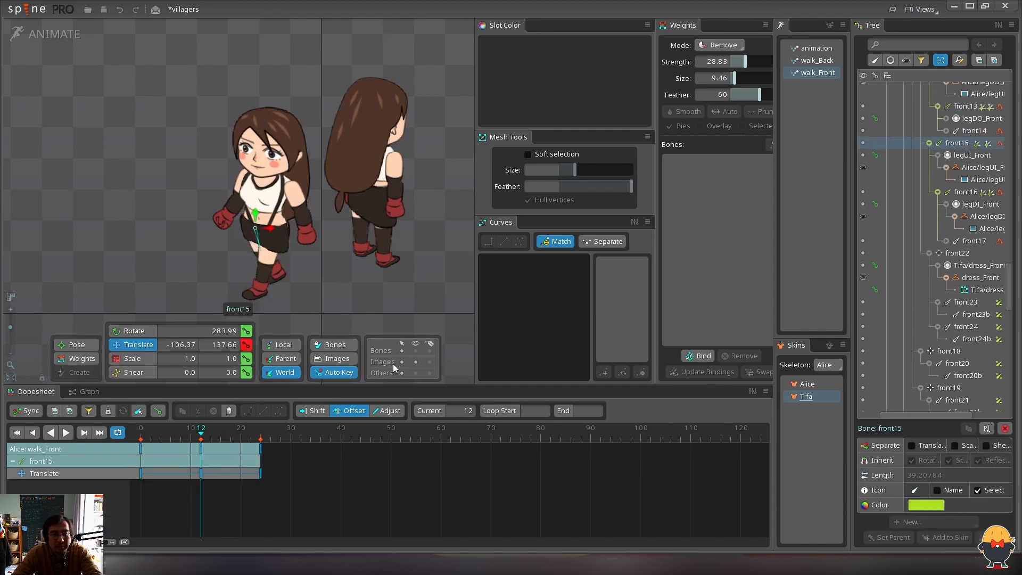
pyautogui.click(415, 351)
pyautogui.click(265, 280)
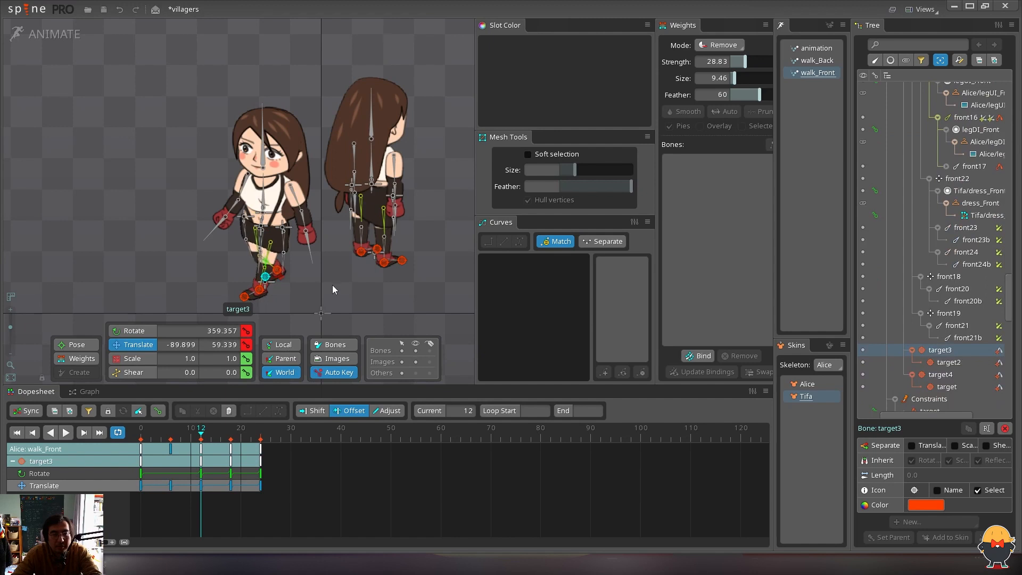
pyautogui.press('d')
pyautogui.press('space')
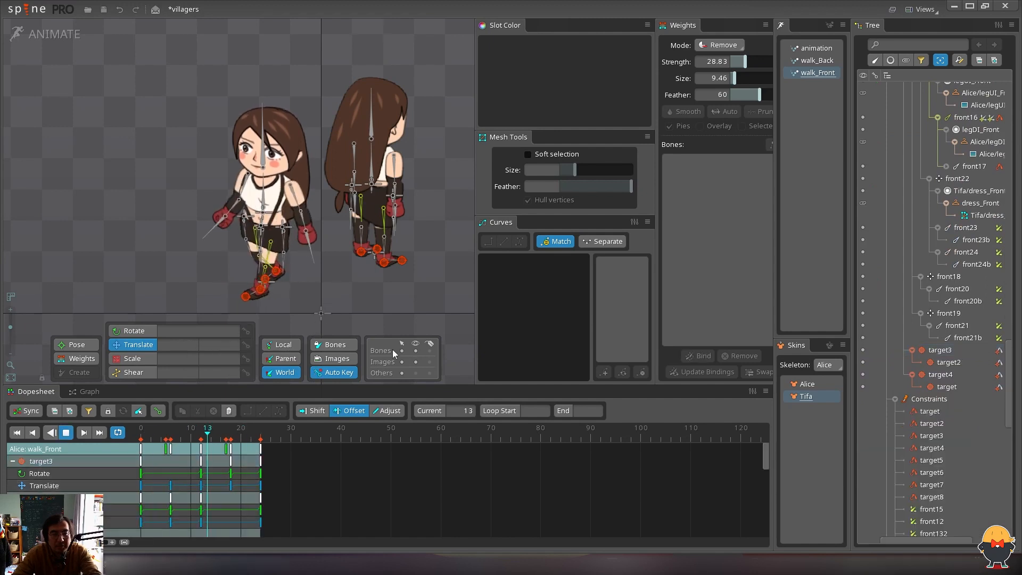
pyautogui.click(415, 350)
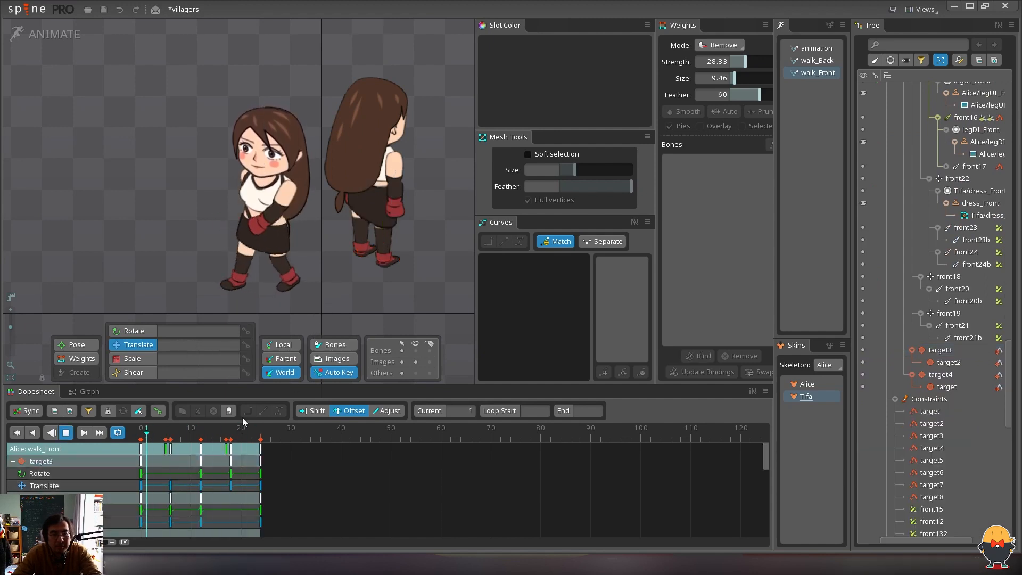
# Scrub walk_Front to frame 24 and replay the loop to check the motion, and save the project
pyautogui.click(211, 435)
pyautogui.moveTo(211, 435); pyautogui.dragTo(262, 432)
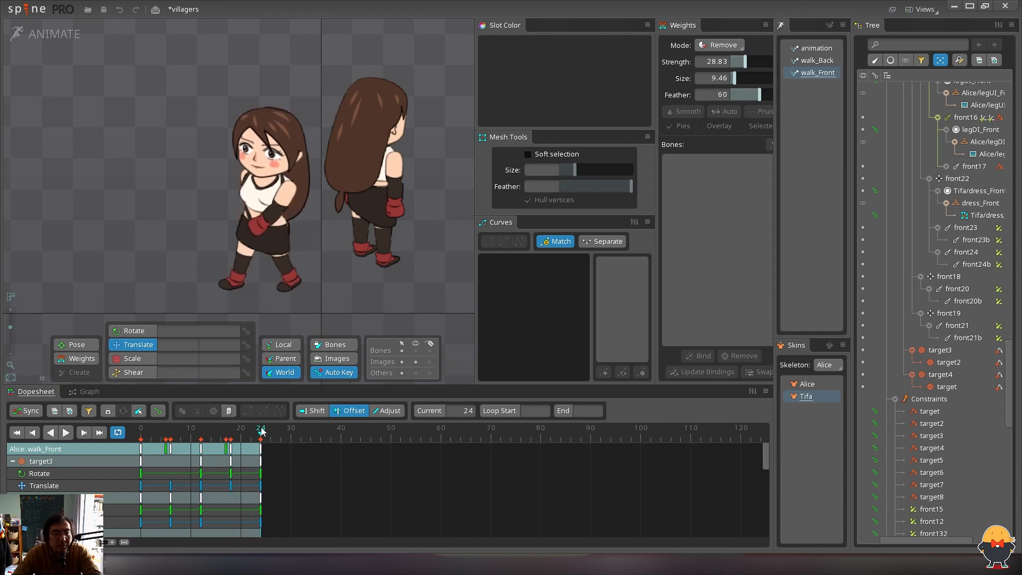
pyautogui.press('space')
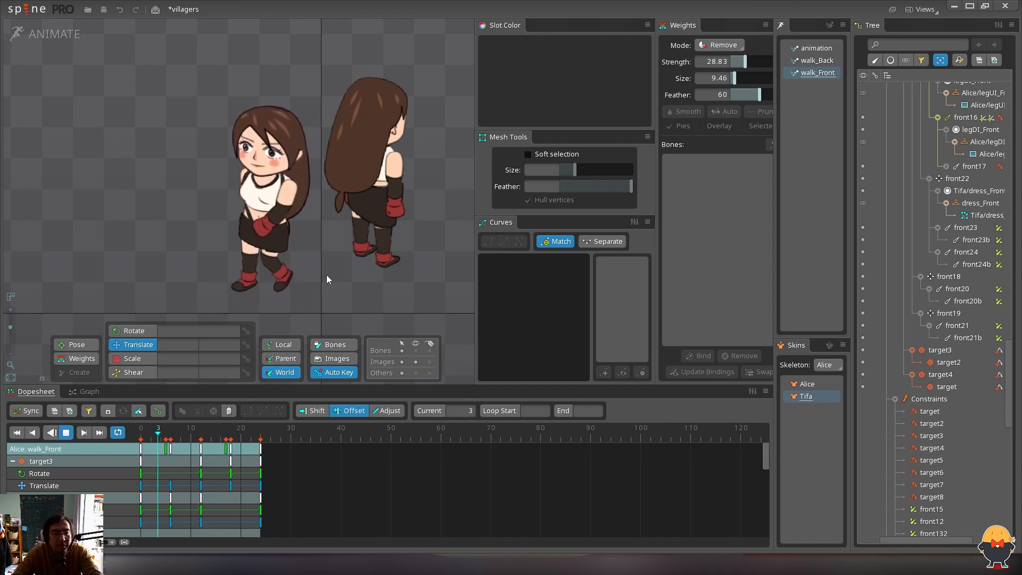
pyautogui.press('space')
pyautogui.hotkey('ctrl', 's')
pyautogui.press('space')
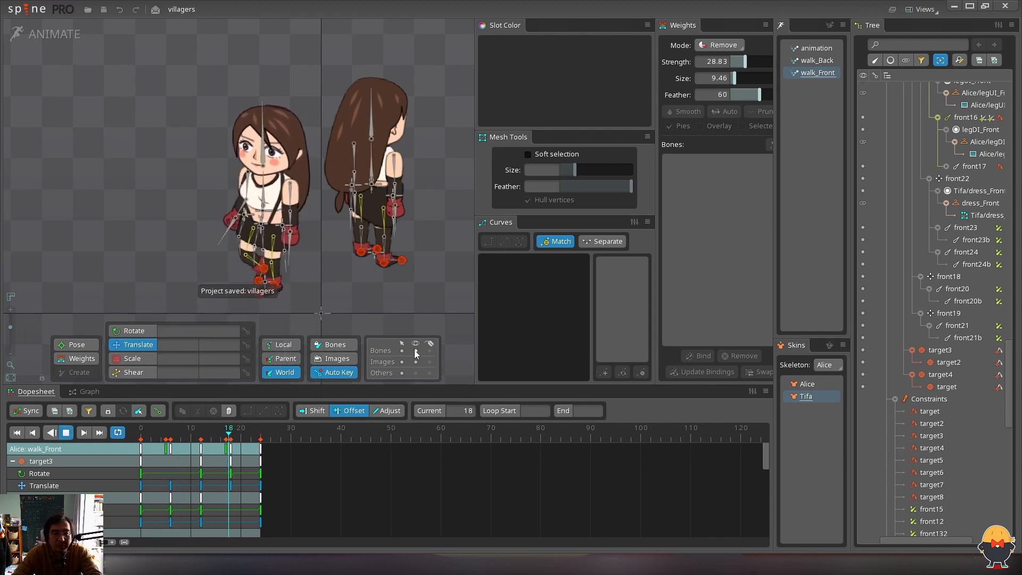
pyautogui.press('space')
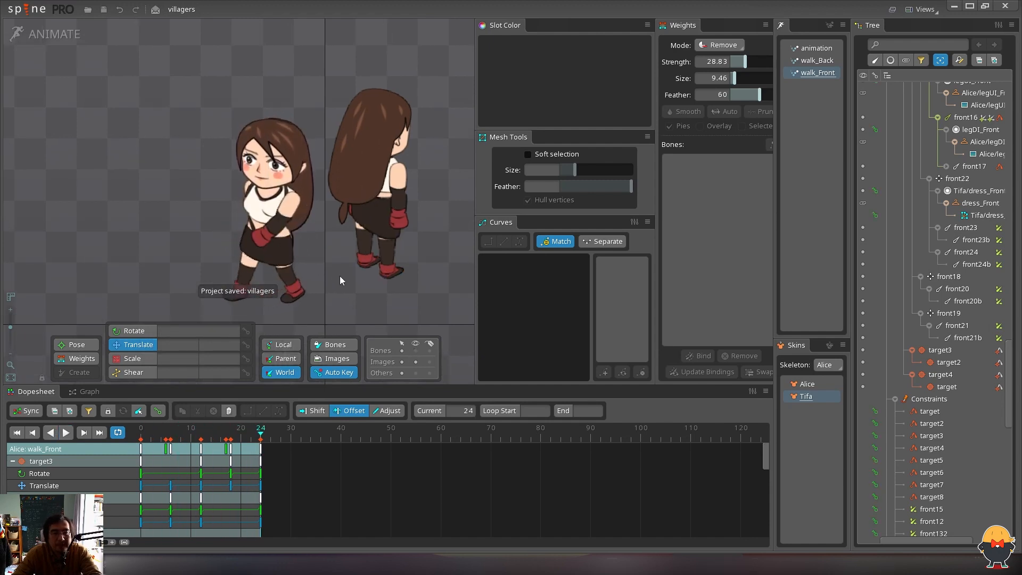
# Key the torso bone front2 with a rotation of 0.796 at frame 0 and copy that key to frame 24
pyautogui.click(415, 351)
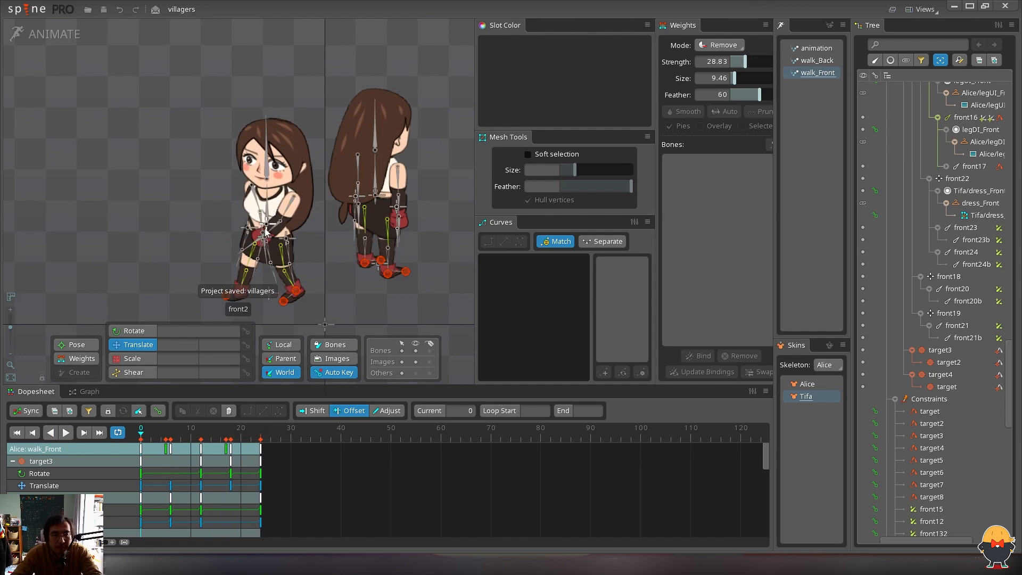
pyautogui.click(265, 225)
pyautogui.click(246, 331)
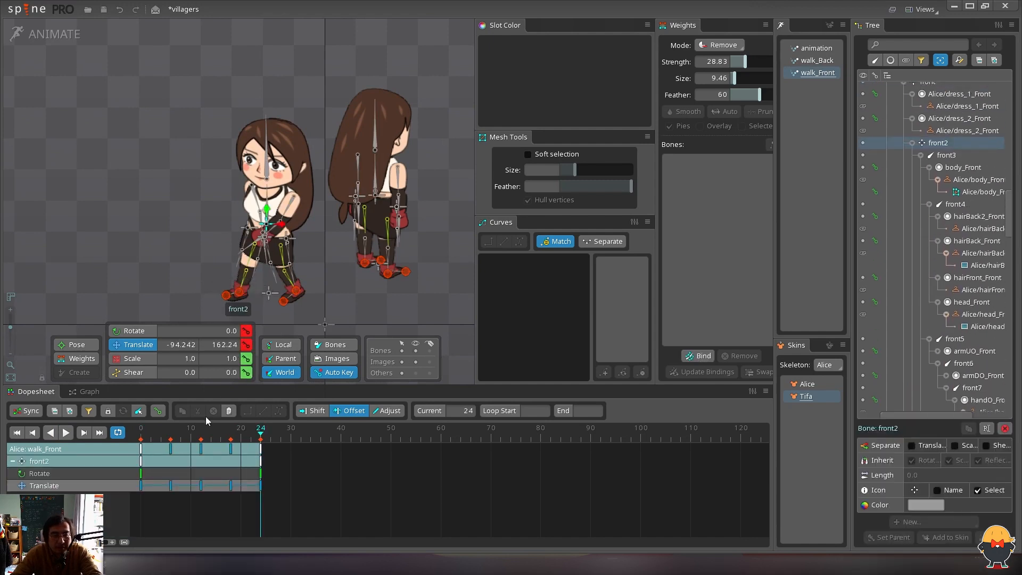
pyautogui.moveTo(183, 434); pyautogui.dragTo(130, 434)
pyautogui.press('c')
pyautogui.moveTo(457, 249); pyautogui.dragTo(456, 246)
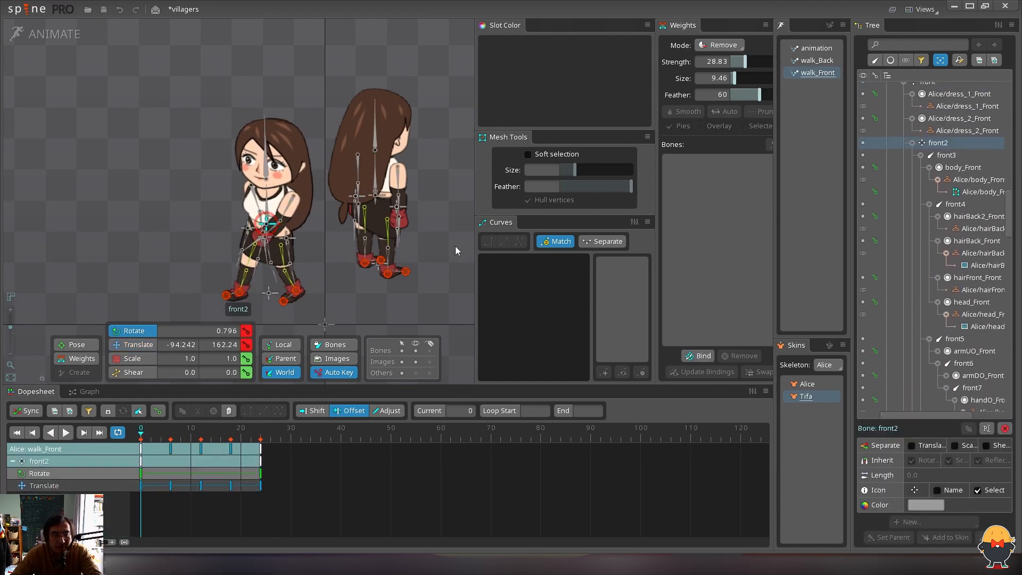
pyautogui.click(141, 473)
pyautogui.hotkey('ctrl', 'c')
pyautogui.press('End')
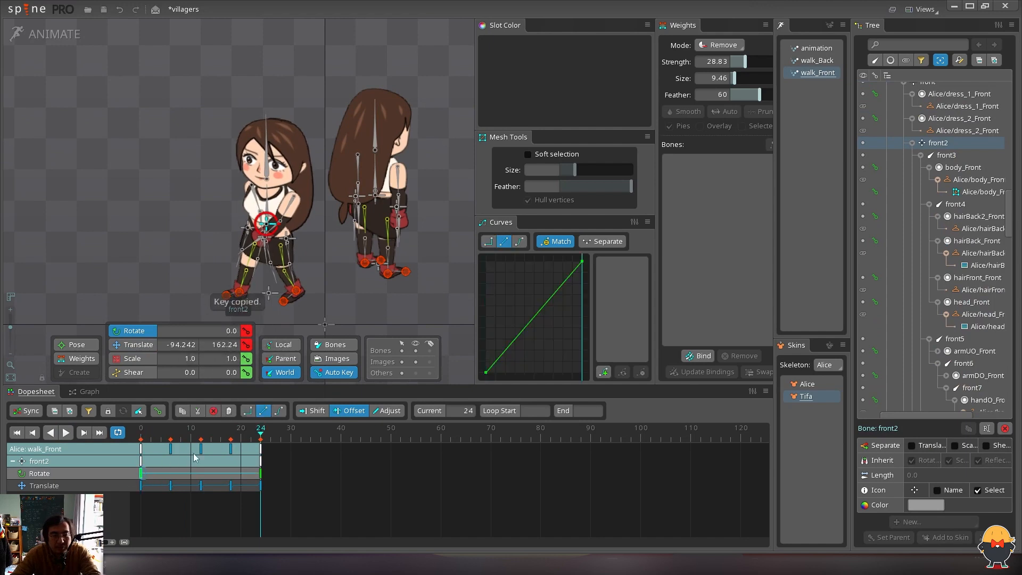
pyautogui.hotkey('ctrl', 'v')
# Rotate front2 to 358.842 at frame 12 and apply Bezier curves to its rotation keys
pyautogui.click(200, 433)
pyautogui.moveTo(428, 276); pyautogui.dragTo(426, 286)
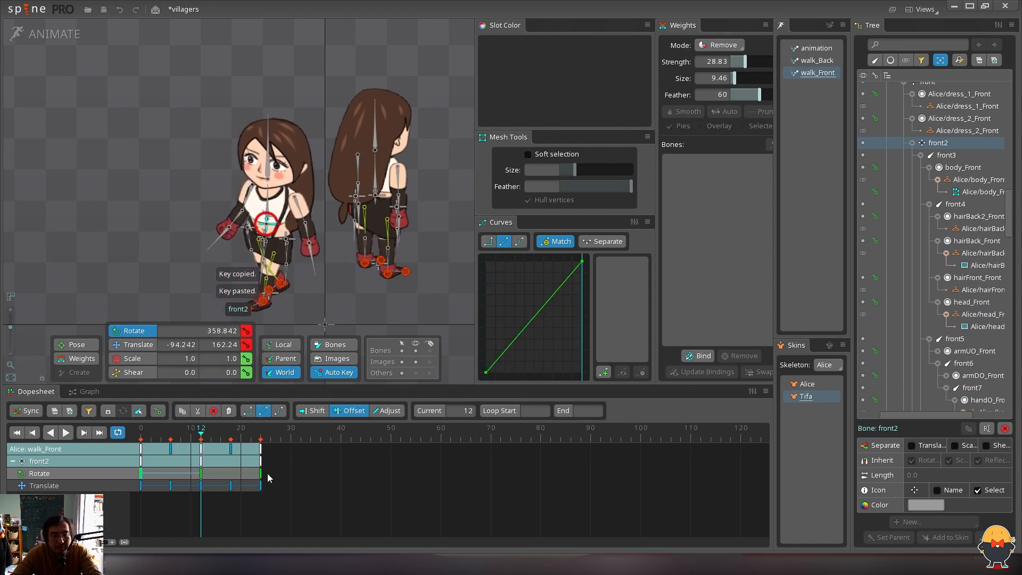
pyautogui.moveTo(270, 468); pyautogui.dragTo(142, 478)
pyautogui.click(519, 241)
pyautogui.press('space')
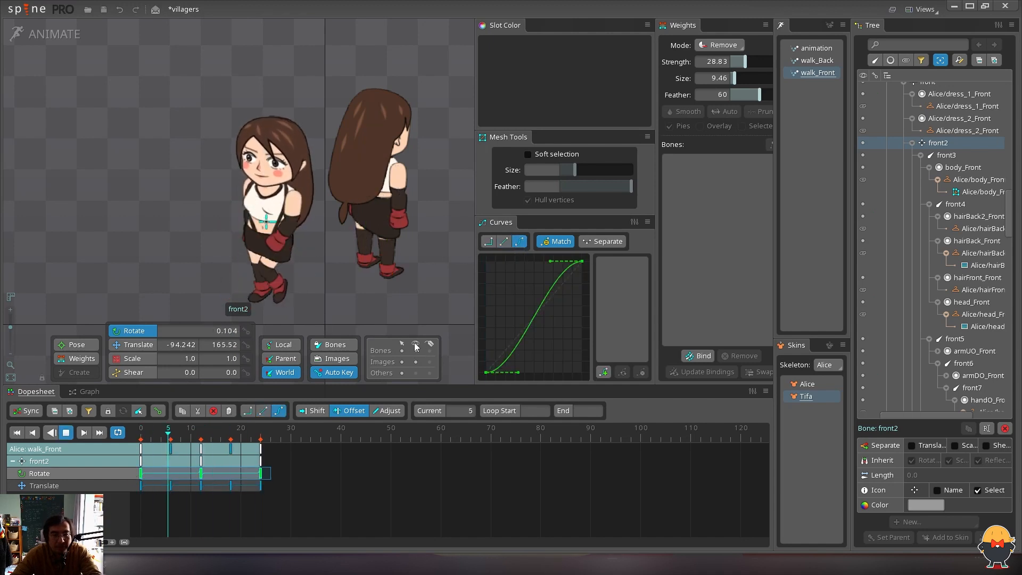
pyautogui.click(420, 280)
pyautogui.moveTo(11, 324)
pyautogui.mouseDown()
pyautogui.moveTo(12, 337)
pyautogui.moveTo(11, 328)
pyautogui.mouseUp()
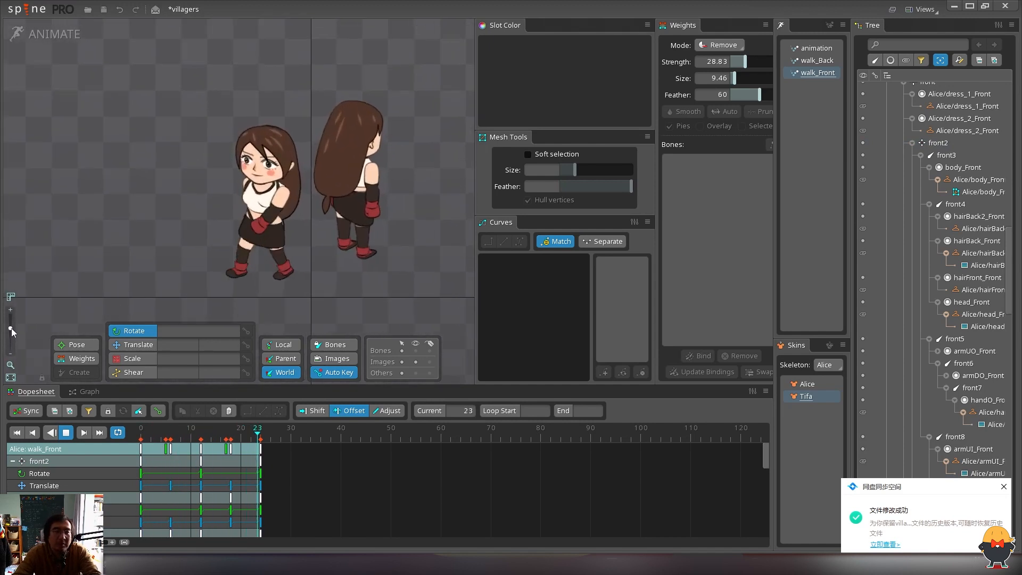
# Key the head bone front4 with a rotation of 91.818 at frame 0 and copy that key to frame 24
pyautogui.click(271, 169)
pyautogui.press('space')
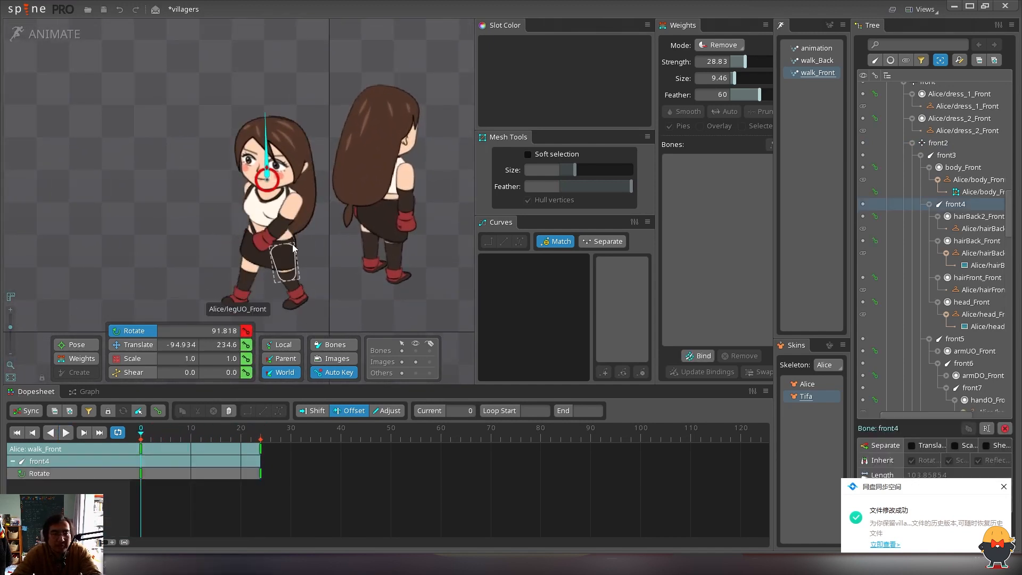
pyautogui.moveTo(176, 503); pyautogui.dragTo(141, 442)
pyautogui.hotkey('ctrl', 'c')
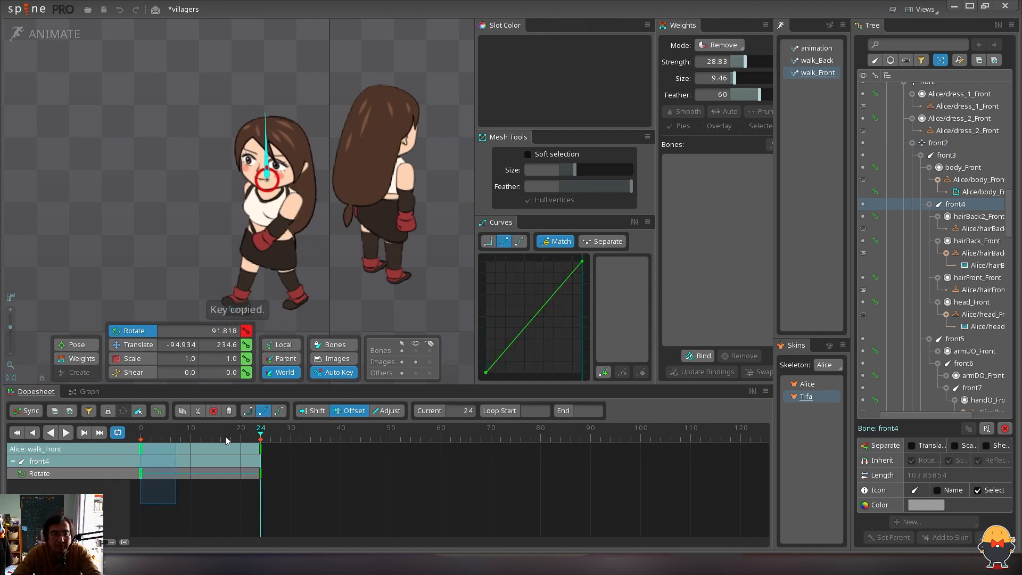
pyautogui.hotkey('ctrl', 'v')
# Rotate front4 to 87.302 at frame 12 and apply Bezier curves to all its rotation keys
pyautogui.click(211, 434)
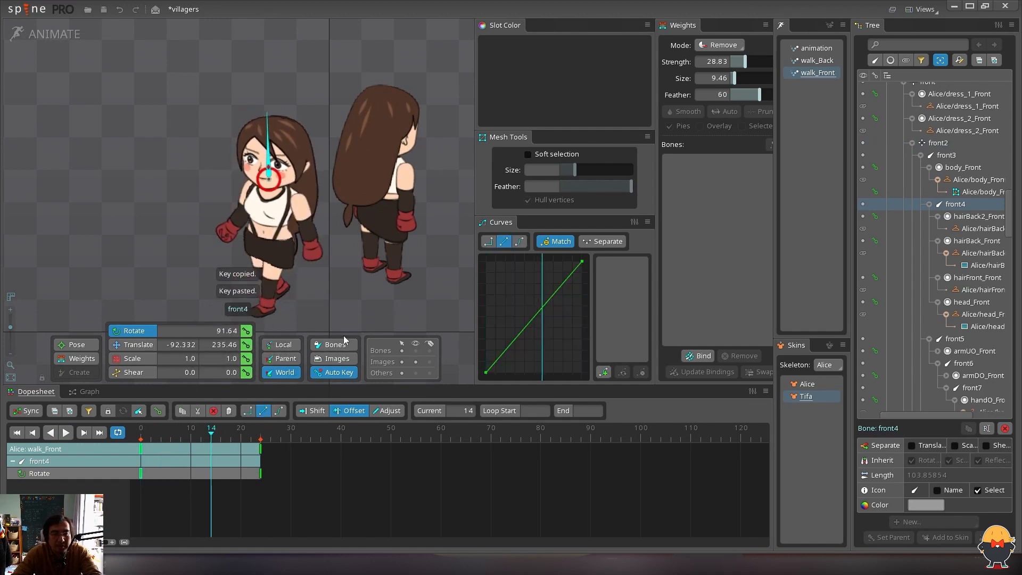
pyautogui.press('Left')
pyautogui.press('Left')
pyautogui.moveTo(429, 287); pyautogui.dragTo(428, 302)
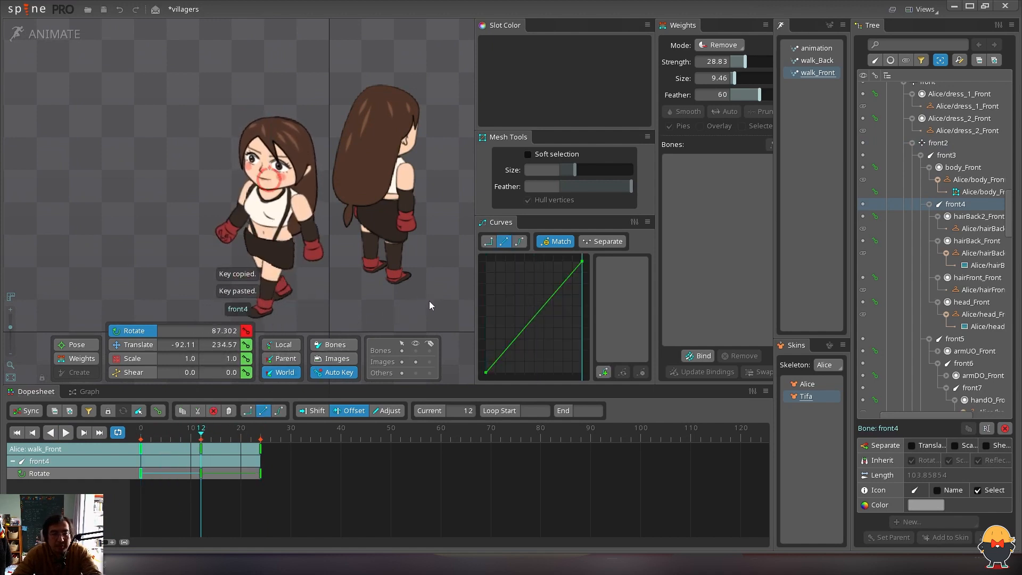
pyautogui.moveTo(311, 503); pyautogui.dragTo(116, 379)
pyautogui.click(521, 243)
# Play the walk_Front loop and compare its motion on the Alice and Tifa skins
pyautogui.press('d')
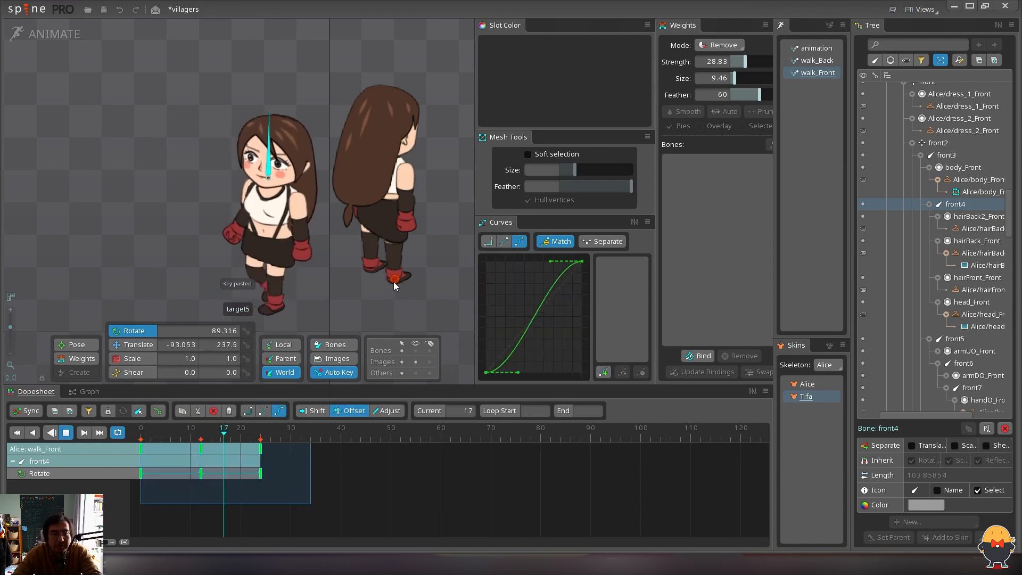
pyautogui.press('space')
pyautogui.scroll(-4, 234, 154)
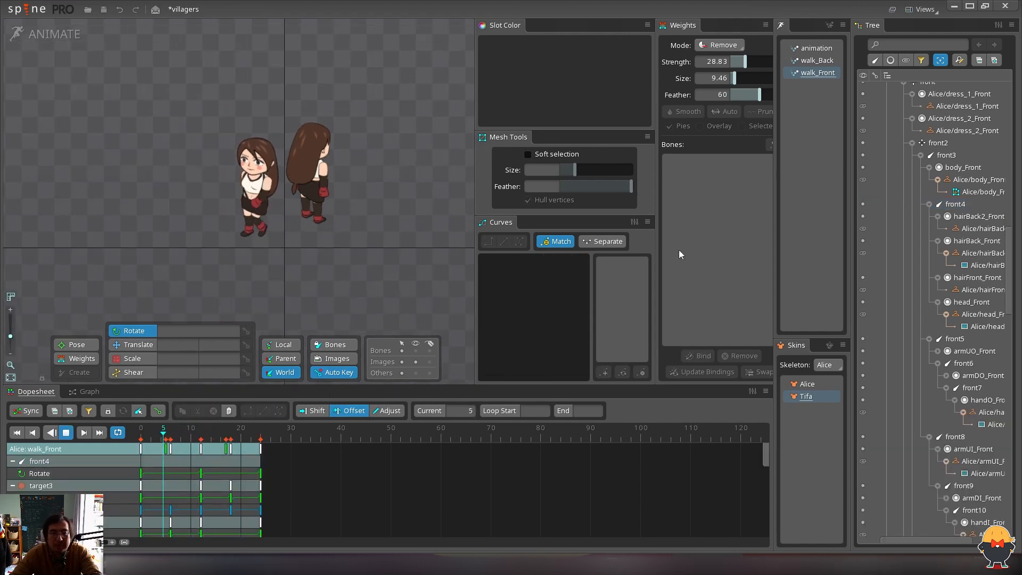
pyautogui.click(807, 384)
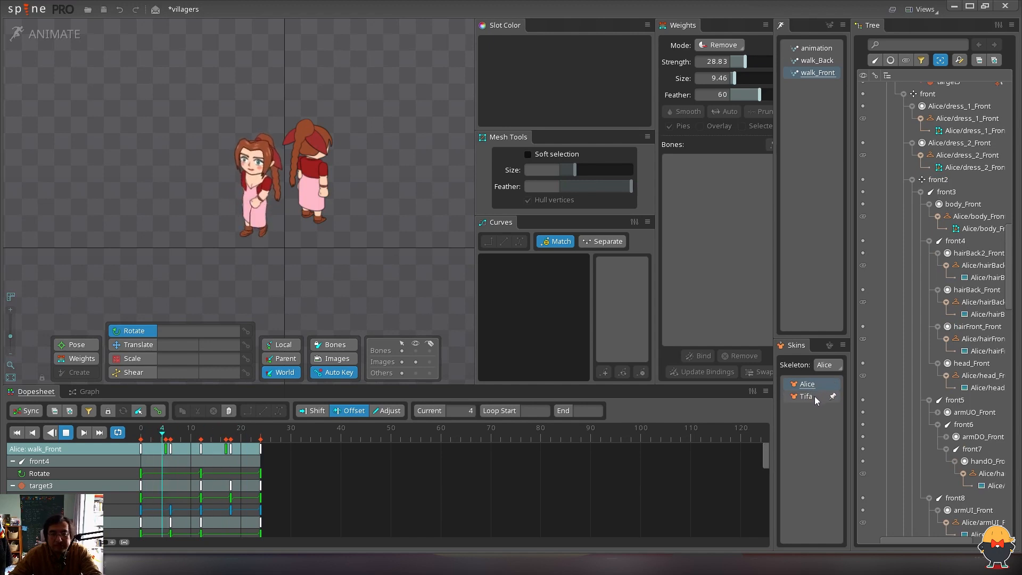
pyautogui.click(810, 396)
pyautogui.click(808, 386)
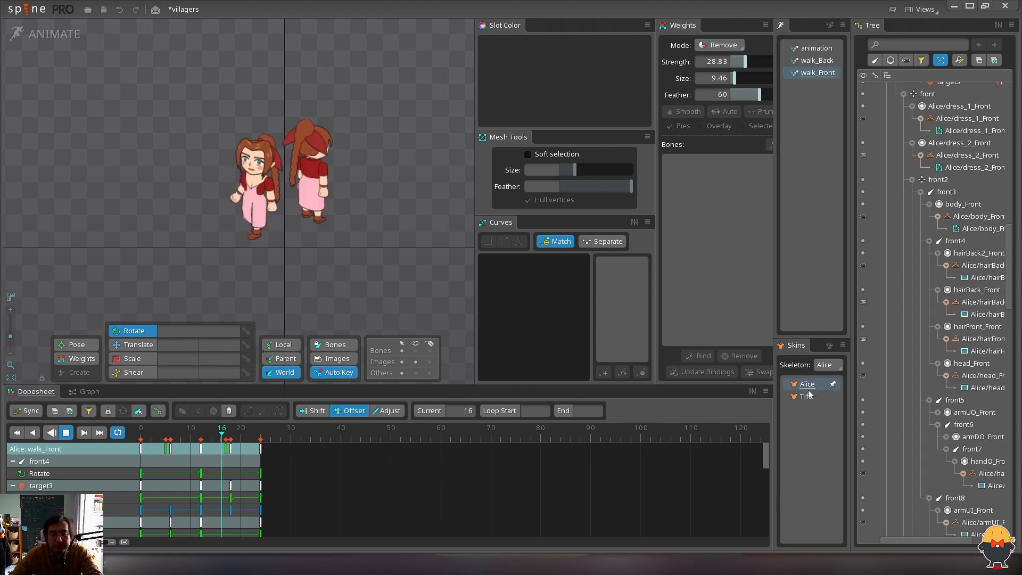
pyautogui.click(810, 396)
pyautogui.click(809, 385)
pyautogui.click(808, 397)
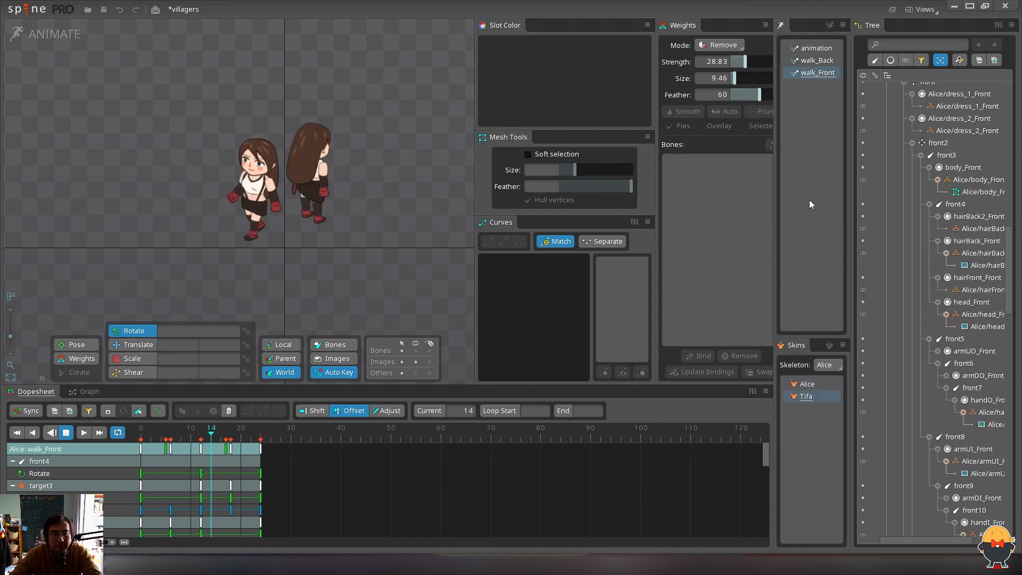
# Open walk_Back with the bones shown and, at frame 0, move target7 to 59.747, 97.712 and the thigh bone back15 to 60.813, 180.03
pyautogui.click(816, 62)
pyautogui.moveTo(10, 335); pyautogui.dragTo(10, 325)
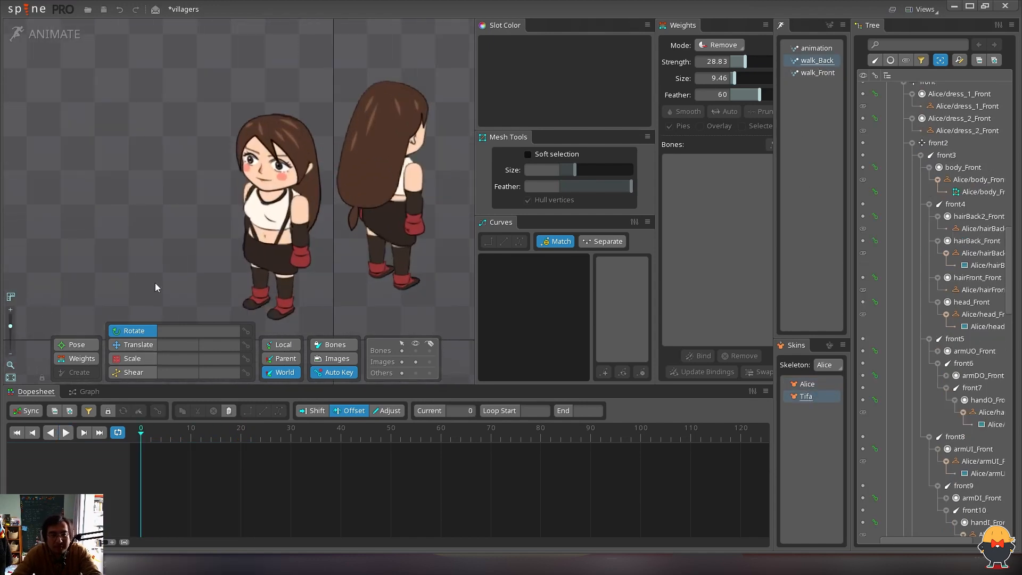
pyautogui.moveTo(158, 285); pyautogui.dragTo(57, 313)
pyautogui.click(414, 350)
pyautogui.moveTo(321, 268); pyautogui.dragTo(269, 263)
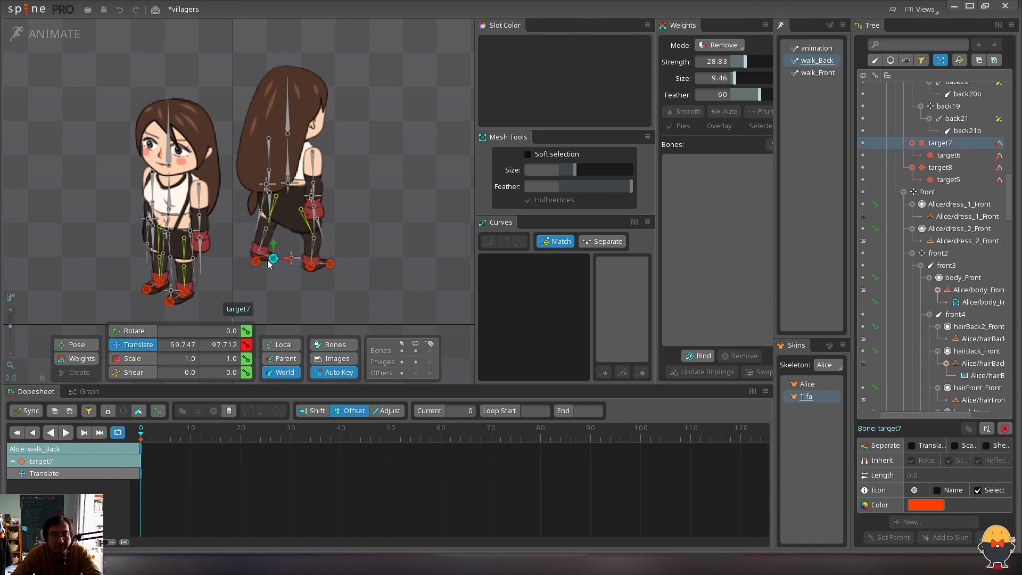
pyautogui.click(275, 216)
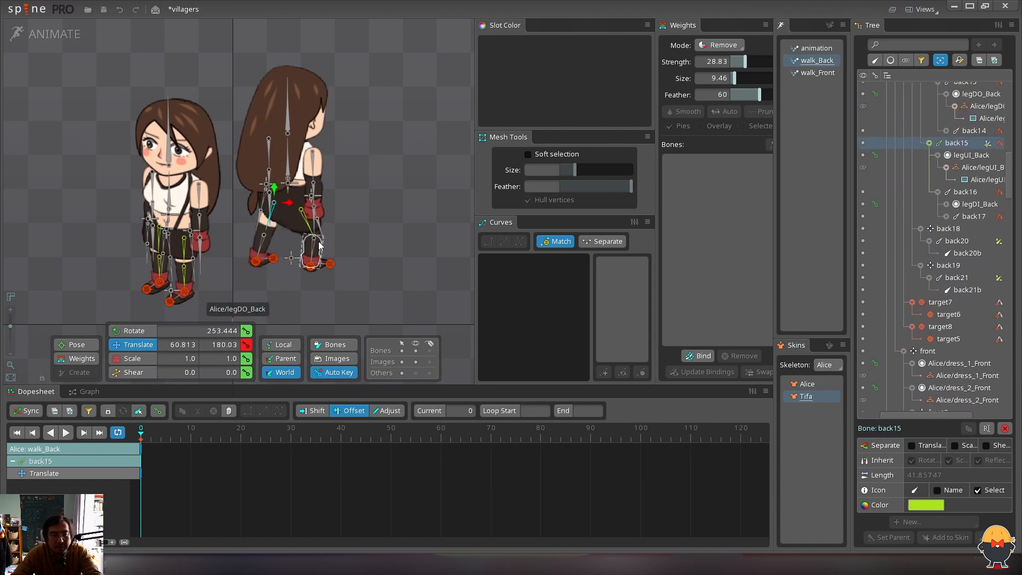
# At frame 0, tilt the foot bone target8, then rotate target7 to 353.842 and move it to 52.709, 96.93
pyautogui.click(331, 265)
pyautogui.press('c')
pyautogui.moveTo(362, 259); pyautogui.dragTo(385, 232)
pyautogui.press('v')
pyautogui.click(273, 260)
pyautogui.press('c')
pyautogui.press('v')
pyautogui.moveTo(375, 219); pyautogui.dragTo(371, 220)
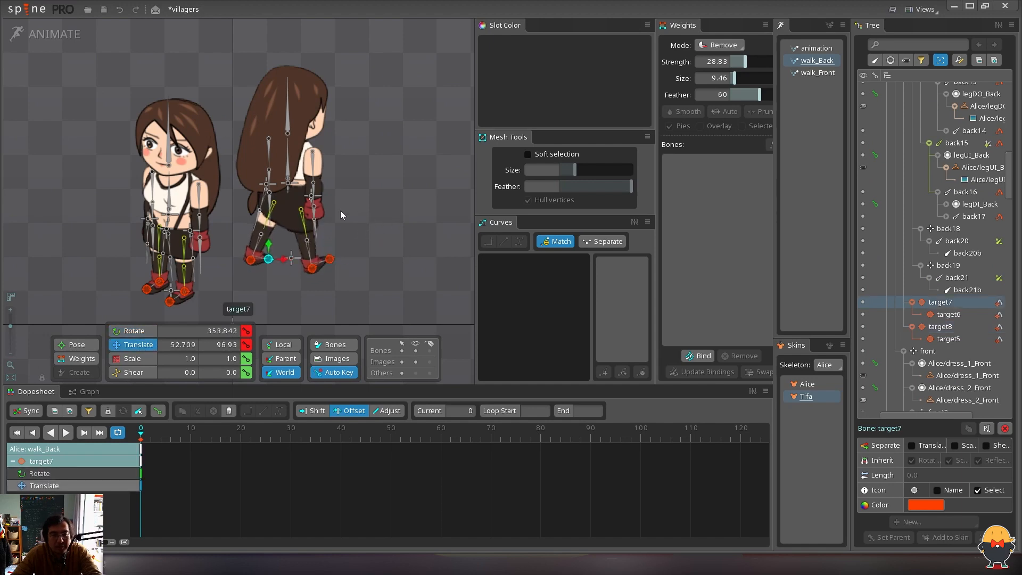
pyautogui.press('c')
# At frame 0, swing the back view's upper arms by rotating back5 to 242.637 and back8 to 296.556
pyautogui.click(310, 174)
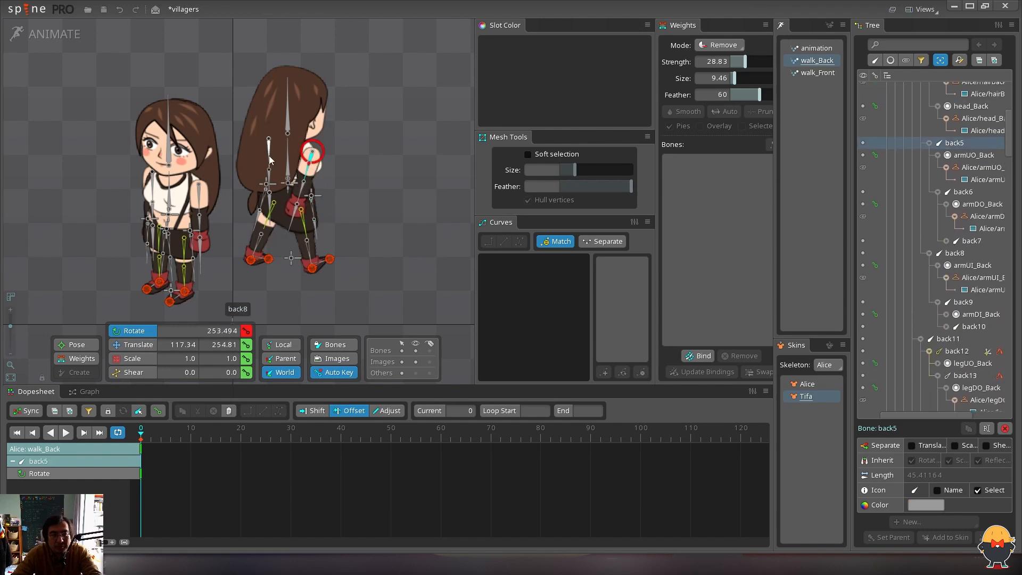
pyautogui.moveTo(270, 160); pyautogui.dragTo(298, 181)
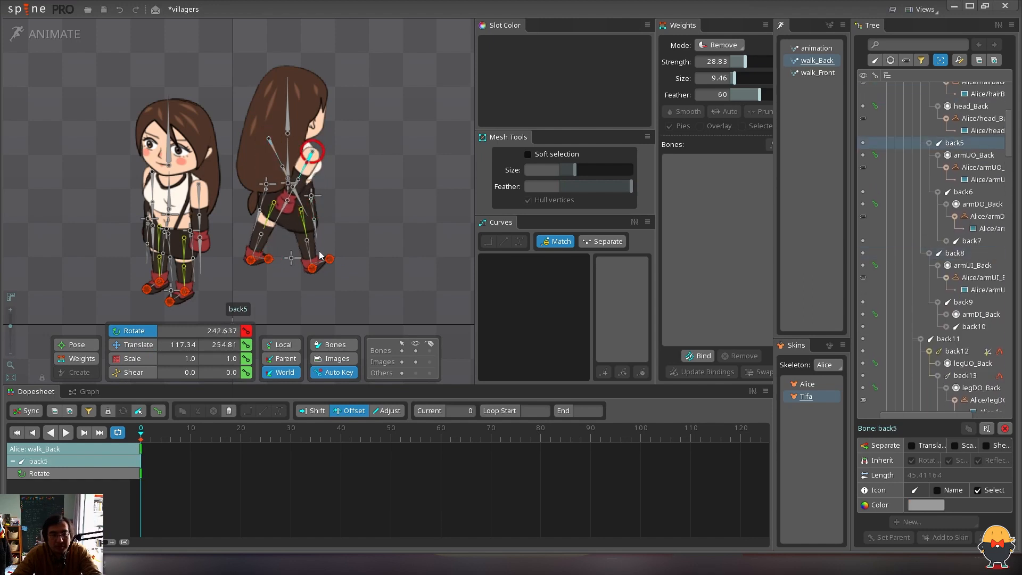
# Key the rotation of both arm chains, back5 to back7 and back8 to back10, at frame 0
pyautogui.click(289, 199)
pyautogui.keyDown('ctrl'); pyautogui.click(283, 209); pyautogui.keyUp('ctrl')
pyautogui.keyDown('ctrl'); pyautogui.click(307, 164); pyautogui.keyUp('ctrl')
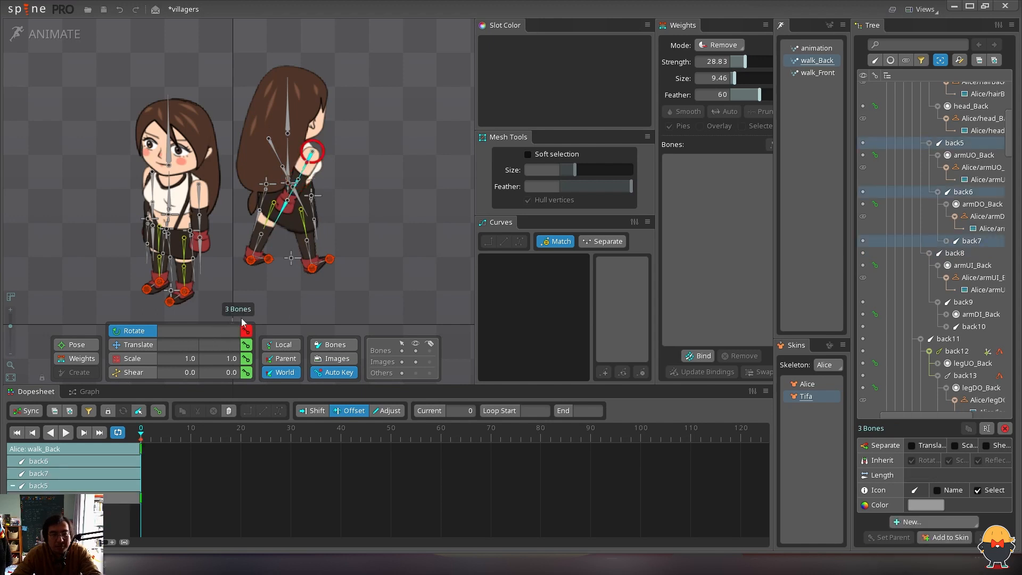
pyautogui.click(245, 329)
pyautogui.click(274, 154)
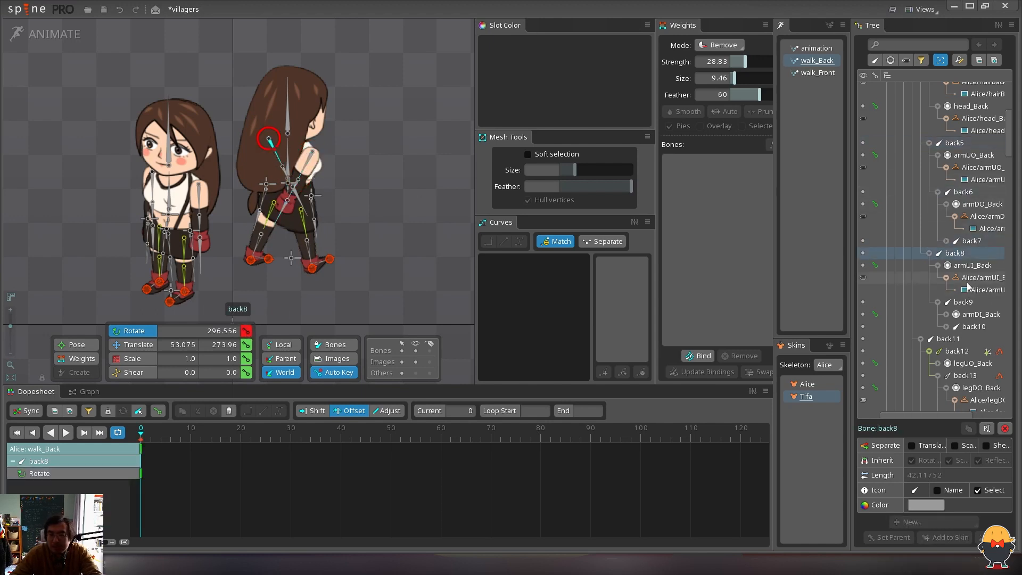
pyautogui.keyDown('ctrl'); pyautogui.click(964, 303); pyautogui.keyUp('ctrl')
pyautogui.keyDown('ctrl'); pyautogui.click(963, 327); pyautogui.keyUp('ctrl')
pyautogui.click(245, 331)
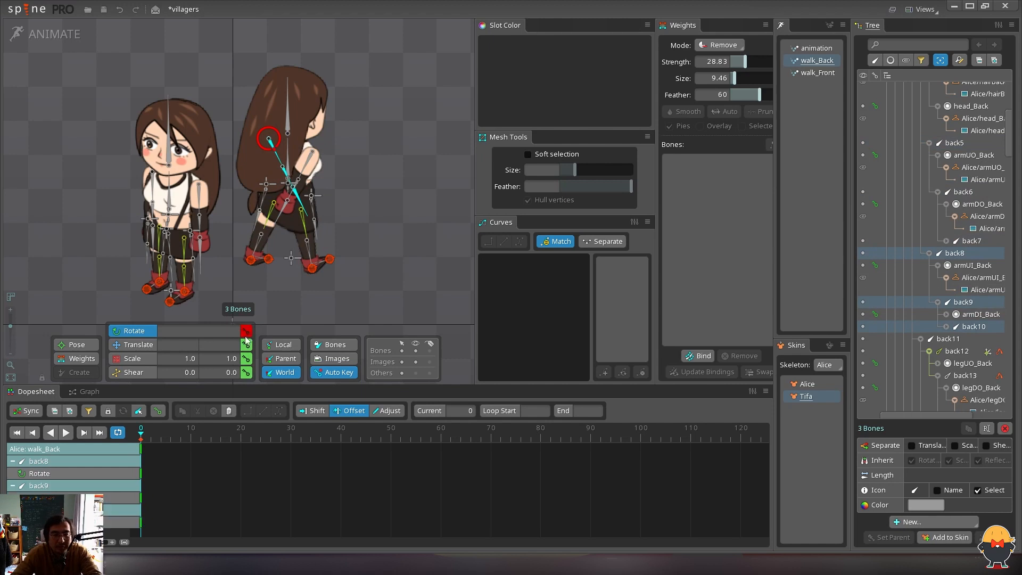
# Rotate target8 to 27.846, move it to 138.62, 106.93, and nudge the thigh bones back12 and back15 at frame 0
pyautogui.click(332, 260)
pyautogui.moveTo(374, 248); pyautogui.dragTo(369, 238)
pyautogui.press('v')
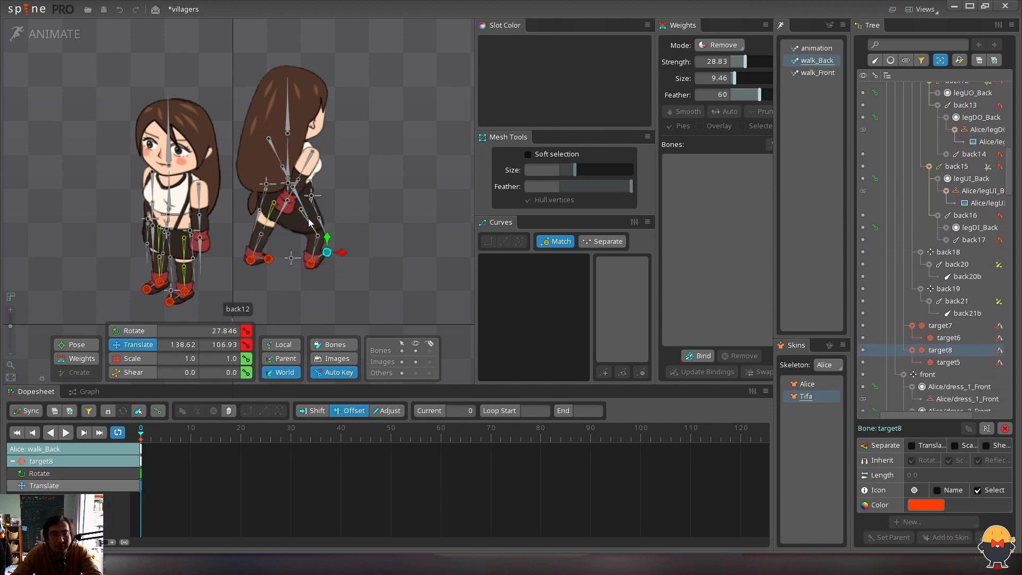
pyautogui.click(305, 216)
pyautogui.click(268, 259)
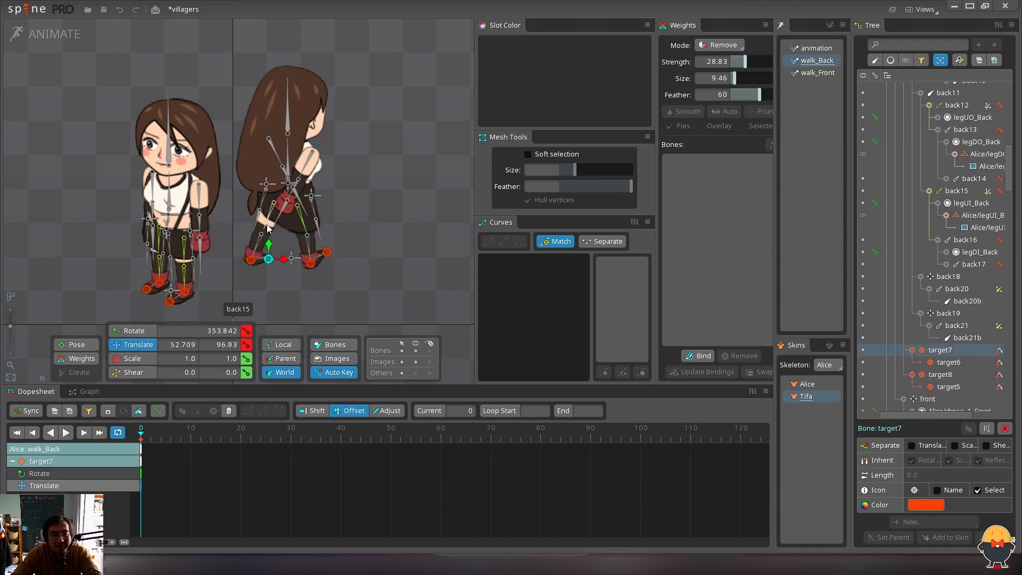
pyautogui.click(267, 224)
pyautogui.moveTo(267, 224); pyautogui.dragTo(266, 226)
# At frame 0, rotate the foot bone target7 to 346.867 and move back15 to 59.348, 181.15
pyautogui.click(268, 259)
pyautogui.press('c')
pyautogui.moveTo(367, 251)
pyautogui.mouseDown()
pyautogui.moveTo(347, 266)
pyautogui.moveTo(358, 277)
pyautogui.mouseUp()
pyautogui.press('v')
pyautogui.click(273, 212)
pyautogui.moveTo(273, 211); pyautogui.dragTo(273, 210)
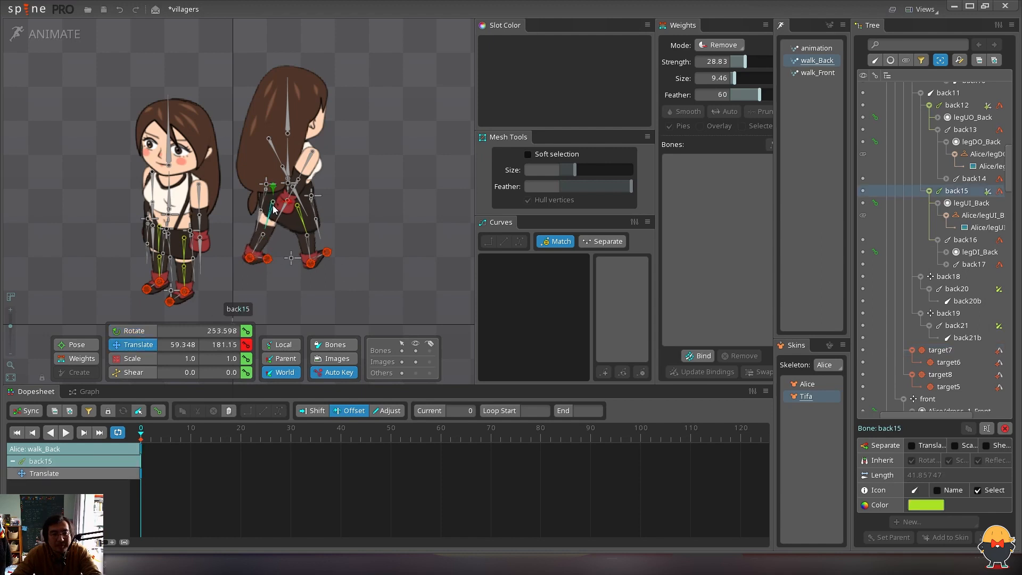
# Rotate target8 to 20.948, move it to 142.53, 104.58, and place the thigh bone back12 at 92.713, 179.9
pyautogui.click(327, 254)
pyautogui.press('c')
pyautogui.moveTo(372, 244); pyautogui.dragTo(377, 228)
pyautogui.press('v')
pyautogui.moveTo(368, 223); pyautogui.dragTo(371, 224)
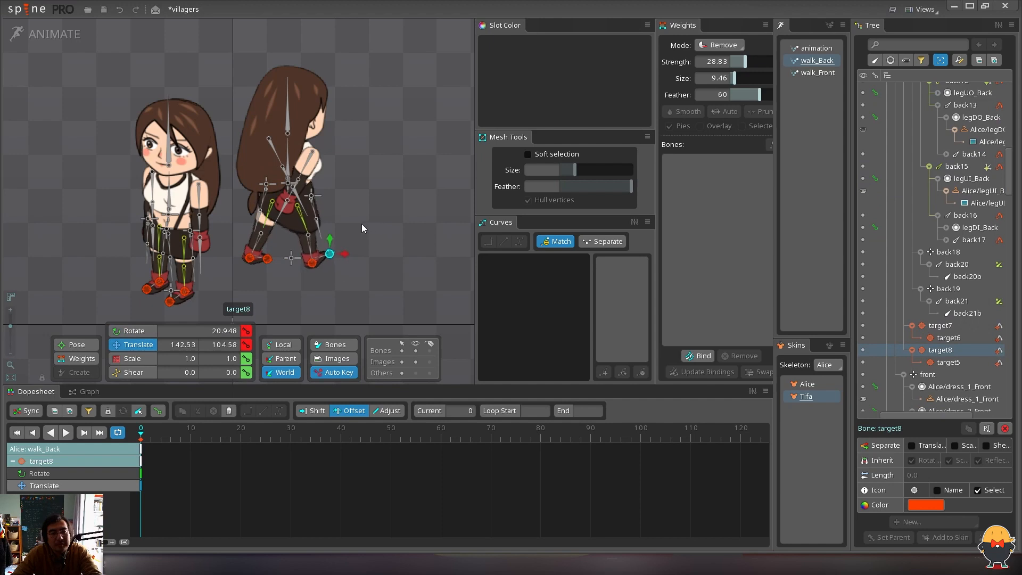
pyautogui.click(301, 215)
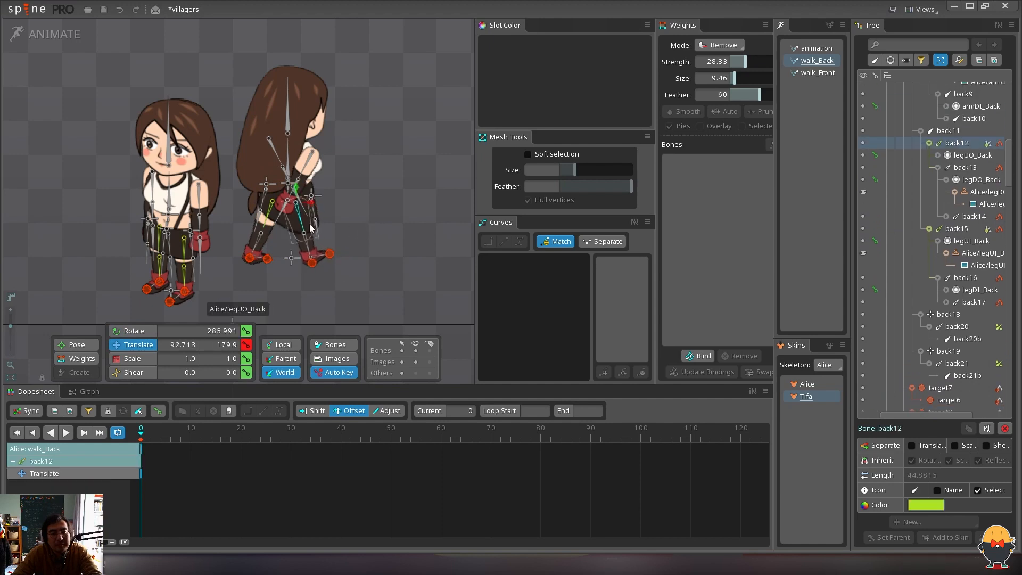
# Refine the frame 0 stride by moving target8 to 141.2, 112.42, target7 to 49.052, 97.209 and back15 to 57.914, 181.12
pyautogui.moveTo(330, 254); pyautogui.dragTo(330, 246)
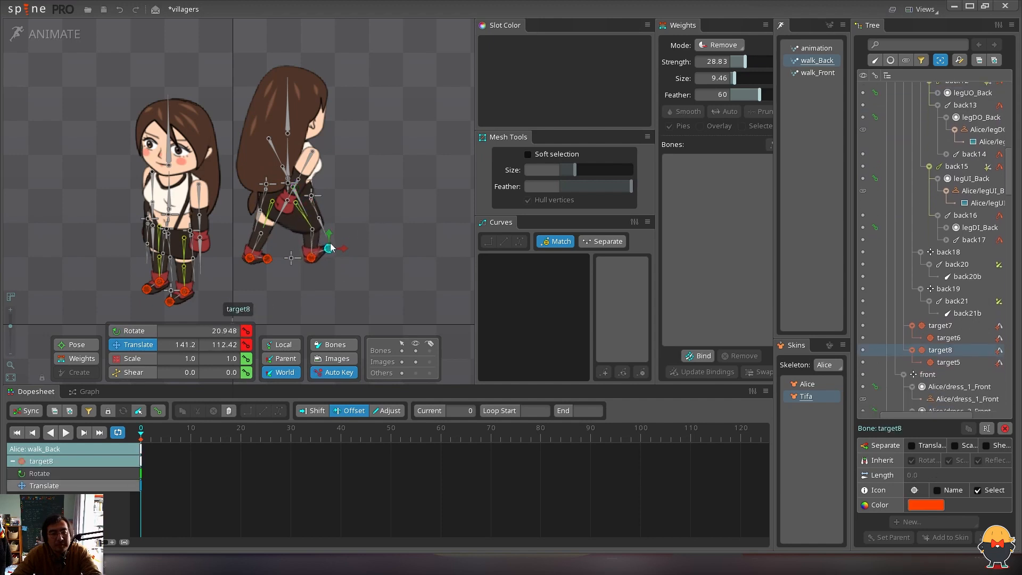
pyautogui.click(261, 231)
pyautogui.moveTo(267, 263); pyautogui.dragTo(264, 264)
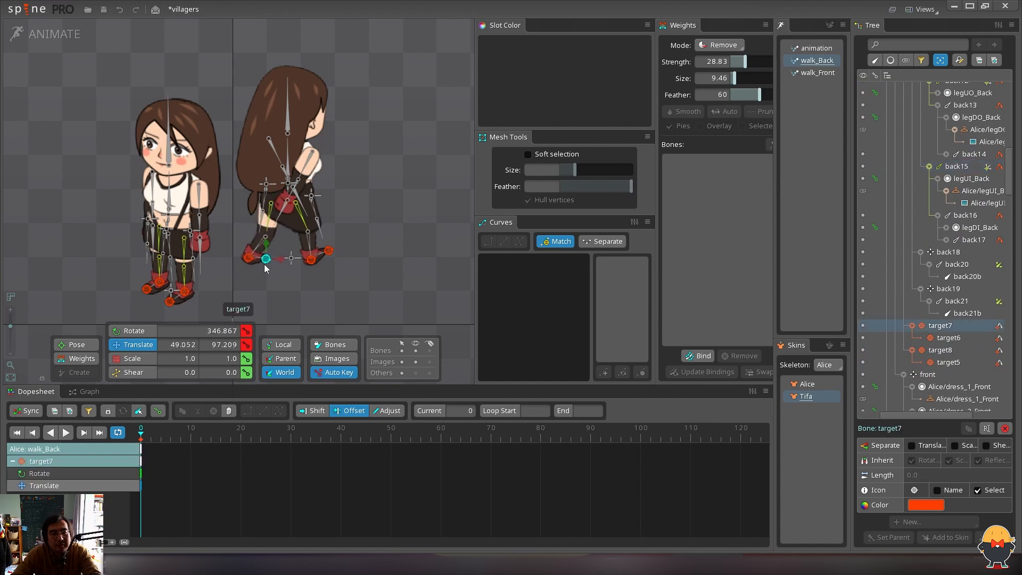
pyautogui.moveTo(266, 197); pyautogui.dragTo(274, 202)
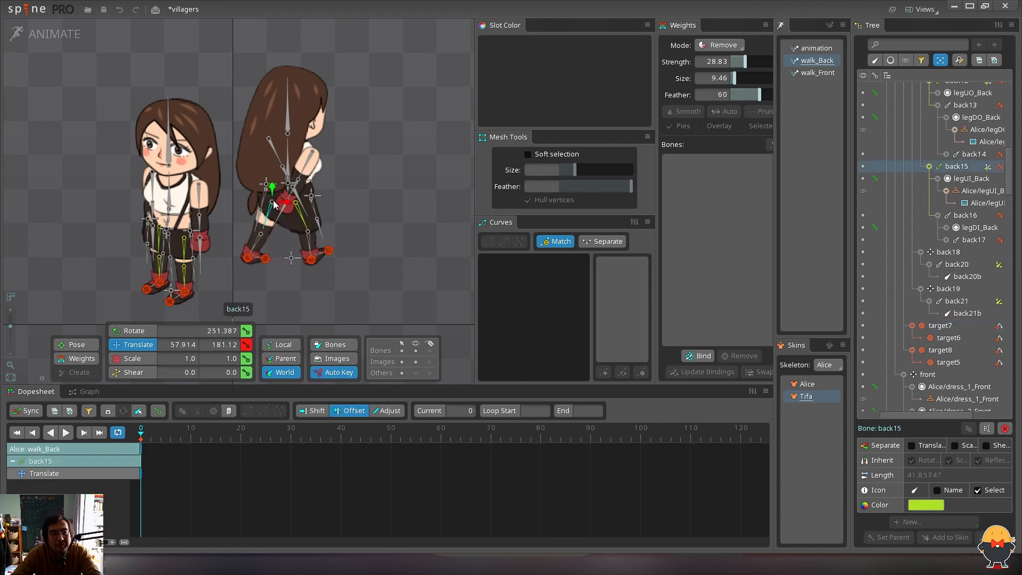
# Copy all walk_Back keys from frame 0 to frame 24 to close the loop
pyautogui.click(270, 257)
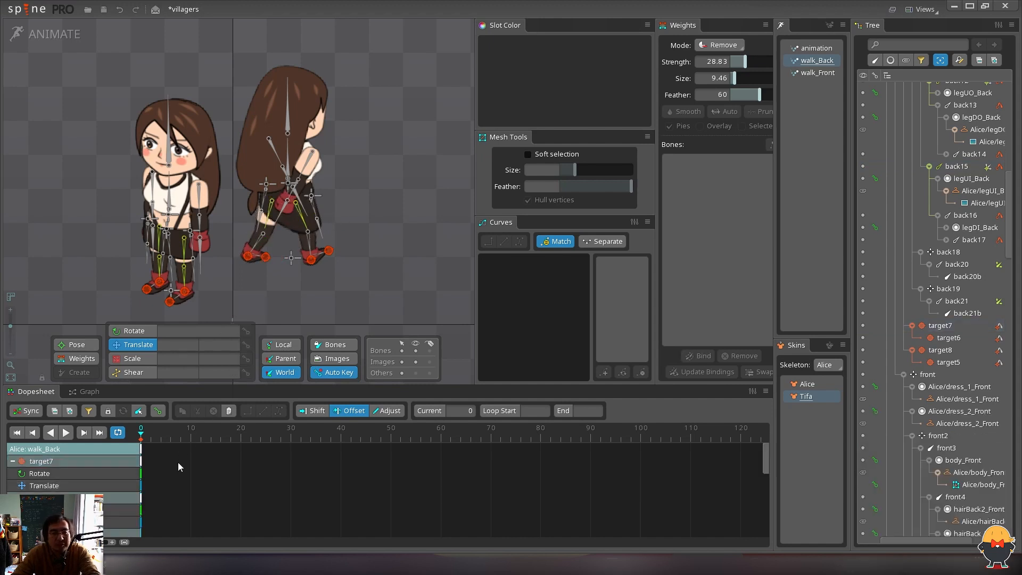
pyautogui.moveTo(177, 462); pyautogui.dragTo(141, 444)
pyautogui.hotkey('ctrl', 'c')
pyautogui.click(271, 432)
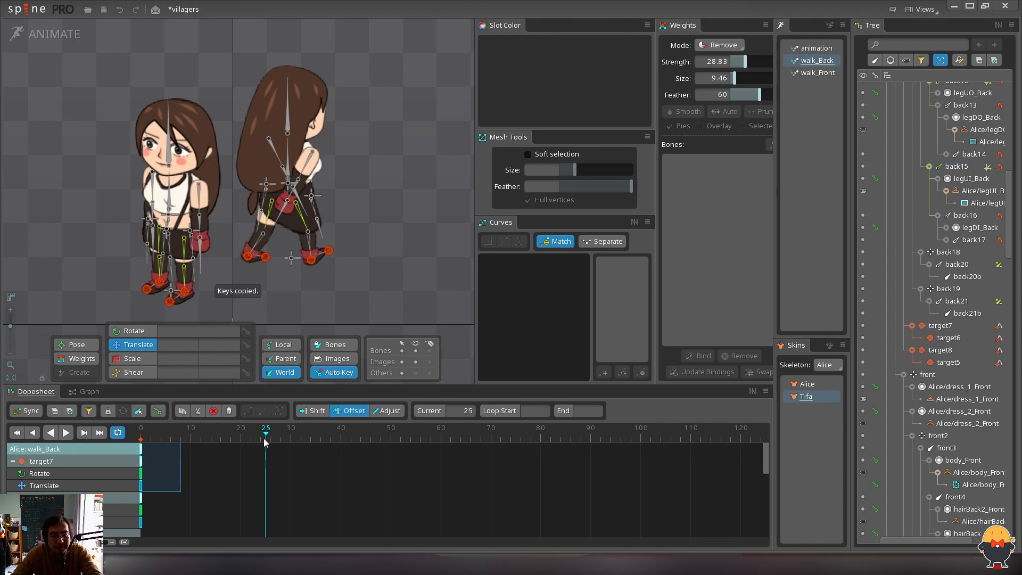
pyautogui.hotkey('ctrl', 'v')
# At frame 12, reposition and tilt target8, then move target7 to 121.93, 120.5 with a rotation of 17.886
pyautogui.click(205, 435)
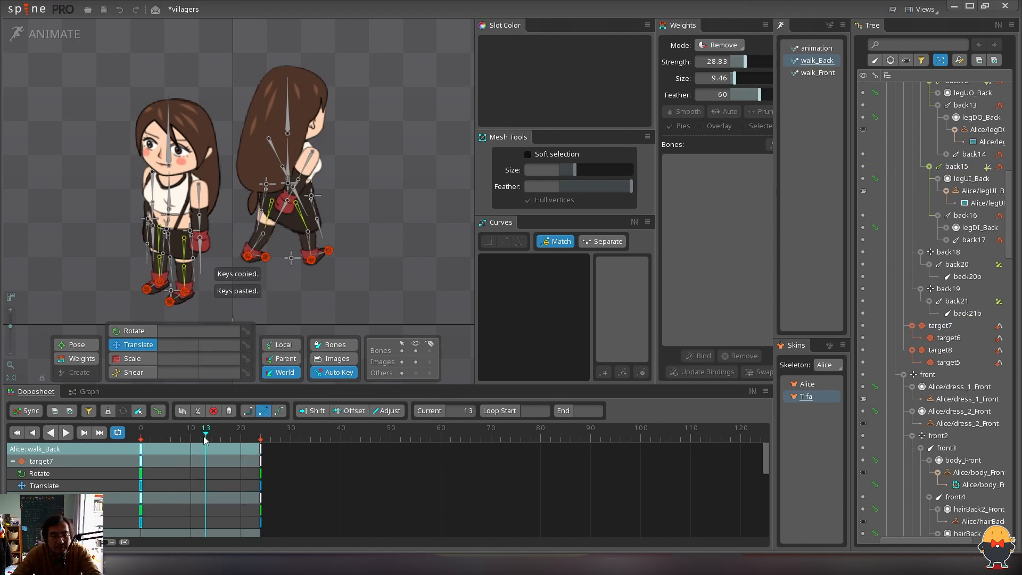
pyautogui.moveTo(325, 252)
pyautogui.mouseDown()
pyautogui.moveTo(290, 266)
pyautogui.moveTo(342, 256)
pyautogui.mouseUp()
pyautogui.press('c')
pyautogui.press('v')
pyautogui.moveTo(260, 261); pyautogui.dragTo(319, 246)
pyautogui.press('c')
pyautogui.moveTo(347, 233); pyautogui.dragTo(350, 206)
pyautogui.press('v')
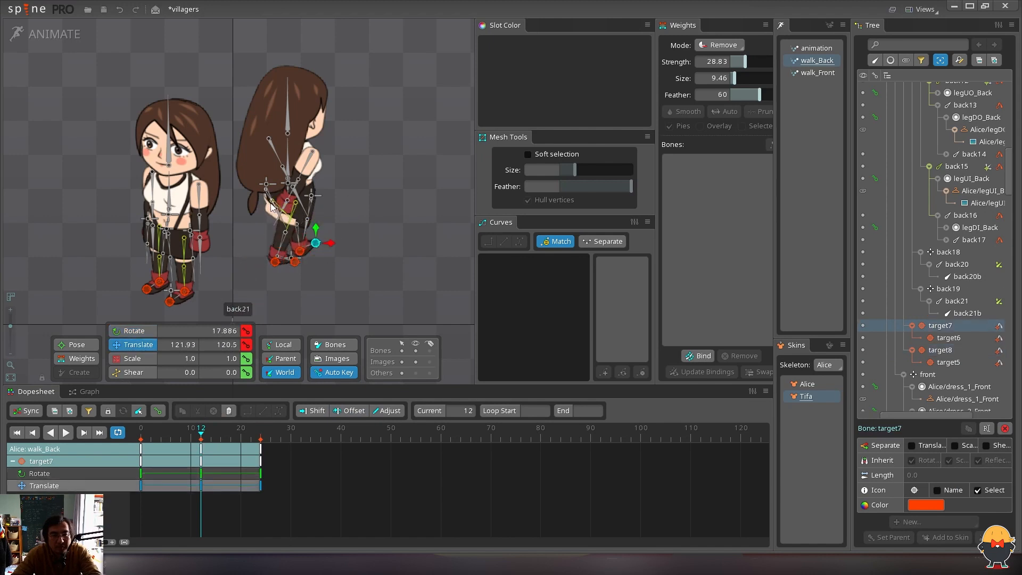
# At frame 12, move back15 to 68.111, 203.17, back12 to 89.129, 175.52, and target8 to 83.954, 88.532 with rotation 342.656
pyautogui.moveTo(273, 201)
pyautogui.mouseDown()
pyautogui.moveTo(280, 175)
pyautogui.moveTo(281, 187)
pyautogui.mouseUp()
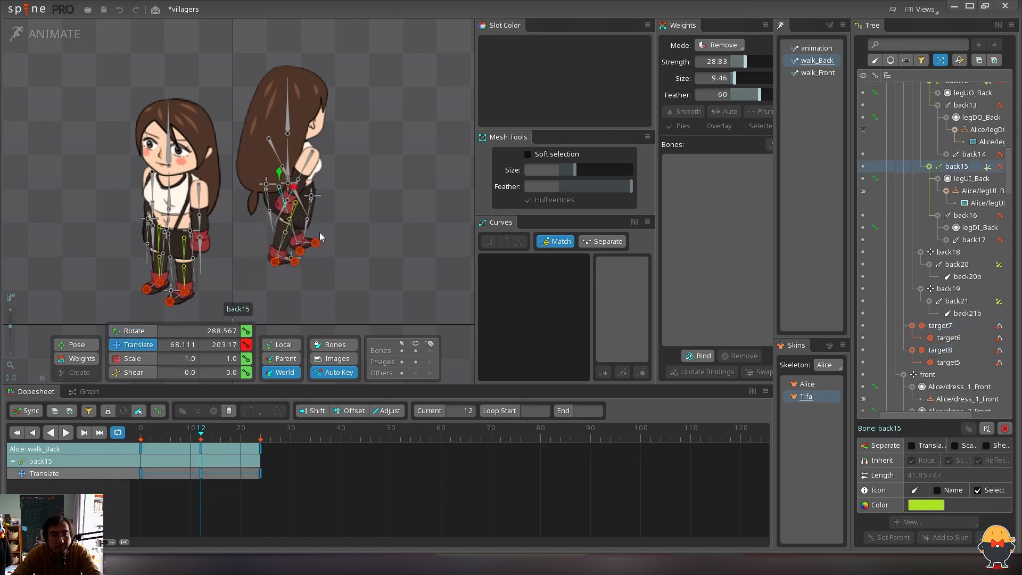
pyautogui.moveTo(319, 237); pyautogui.dragTo(288, 219)
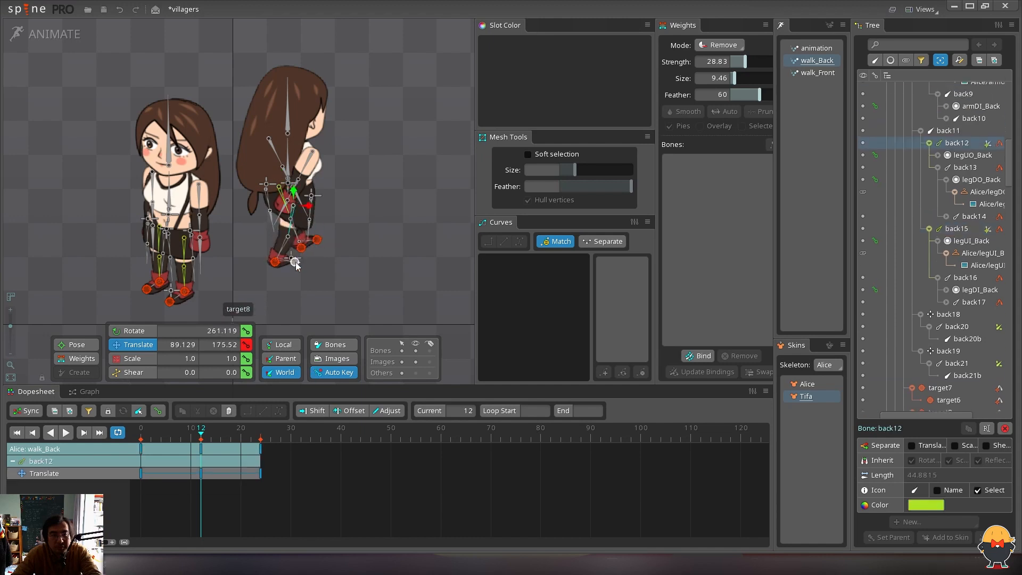
pyautogui.moveTo(294, 264); pyautogui.dragTo(288, 267)
pyautogui.press('c')
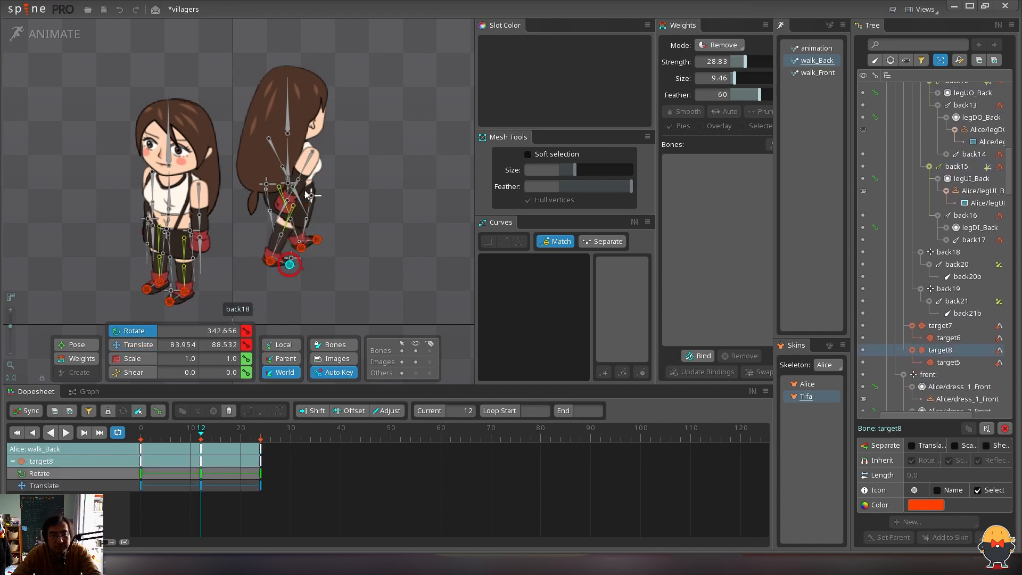
# At frame 12, swing the outer arm forward with back6 rotated to 307.153, and swing the inner arm's back8 backward
pyautogui.moveTo(311, 176); pyautogui.dragTo(333, 198)
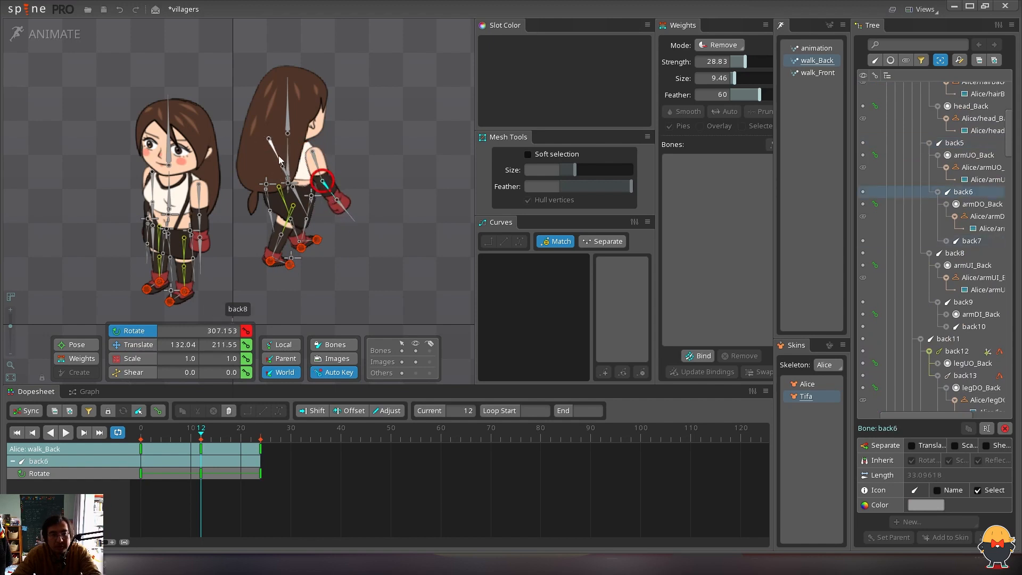
pyautogui.moveTo(281, 159); pyautogui.dragTo(249, 173)
pyautogui.click(252, 180)
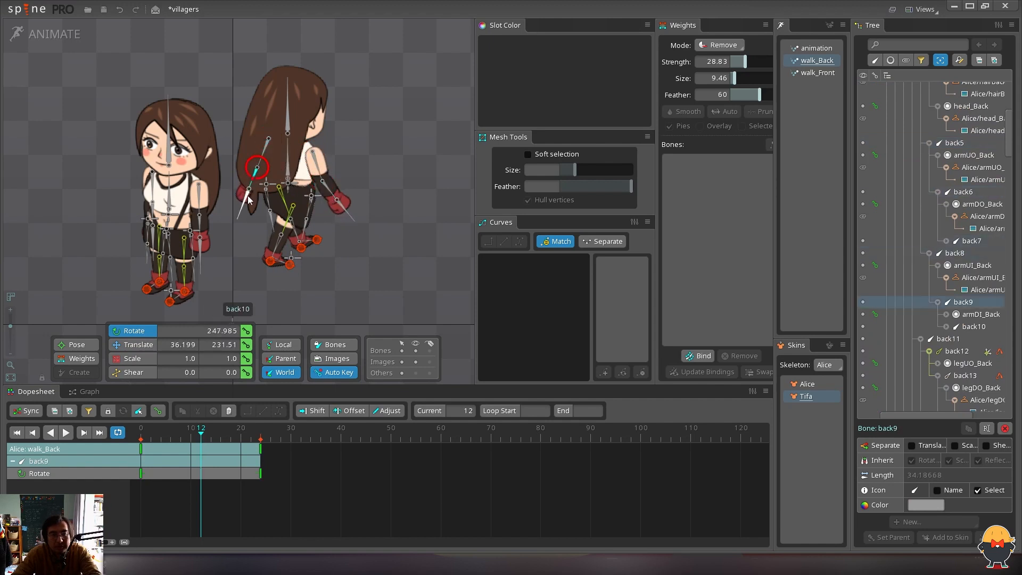
# Key the rotation of back9 and back10 at frame 12, and rotate back10 to 330.79 at frame 0
pyautogui.keyDown('ctrl'); pyautogui.click(249, 201); pyautogui.keyUp('ctrl')
pyautogui.press('Home')
pyautogui.moveTo(215, 451); pyautogui.dragTo(201, 435)
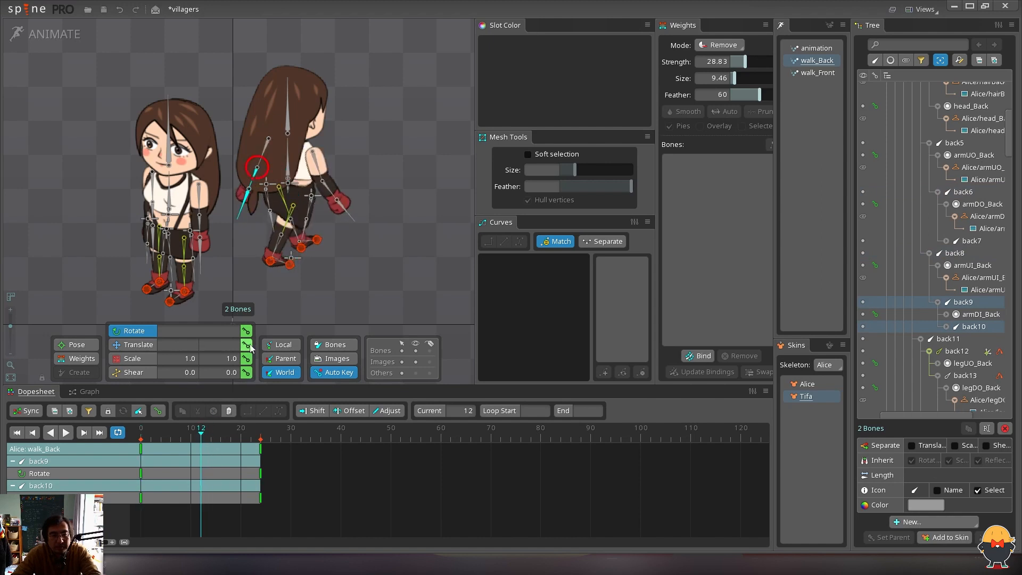
pyautogui.click(246, 331)
pyautogui.press('Home')
pyautogui.press('space')
pyautogui.moveTo(290, 178); pyautogui.dragTo(333, 197)
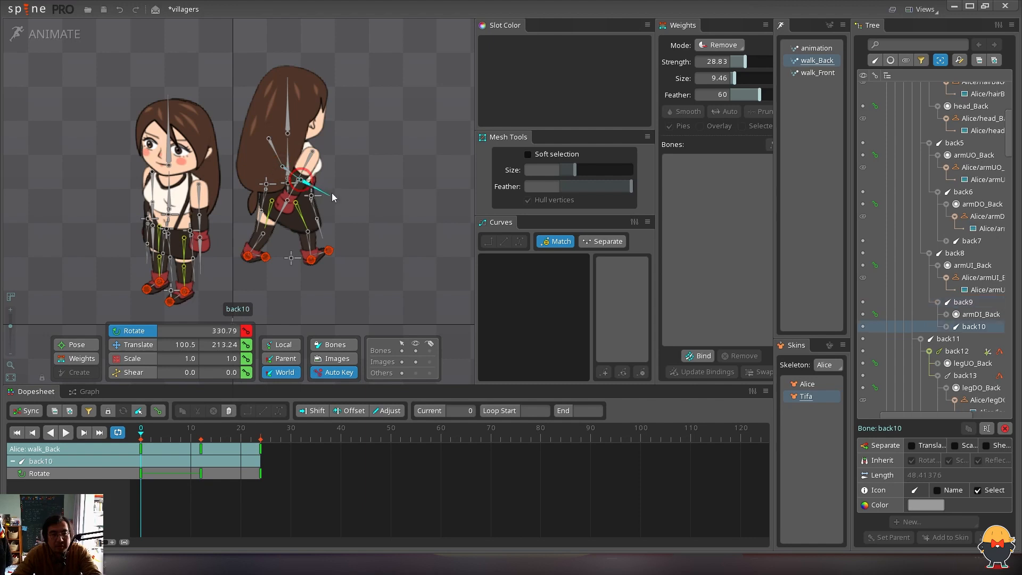
# Copy the back9 and back10 keys from frame 0 to frame 24
pyautogui.keyDown('ctrl'); pyautogui.click(282, 170); pyautogui.keyUp('ctrl')
pyautogui.click(140, 449)
pyautogui.hotkey('ctrl', 'c')
pyautogui.press('End')
pyautogui.hotkey('ctrl', 'v')
# Play the walk_Back loop to check the arm swing
pyautogui.press('d')
pyautogui.press('space')
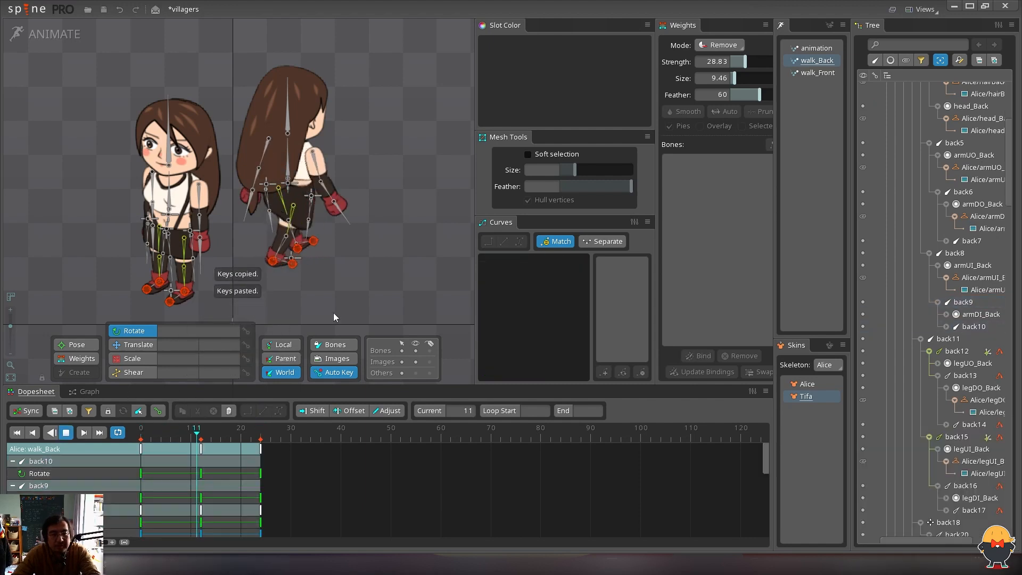
pyautogui.press('space')
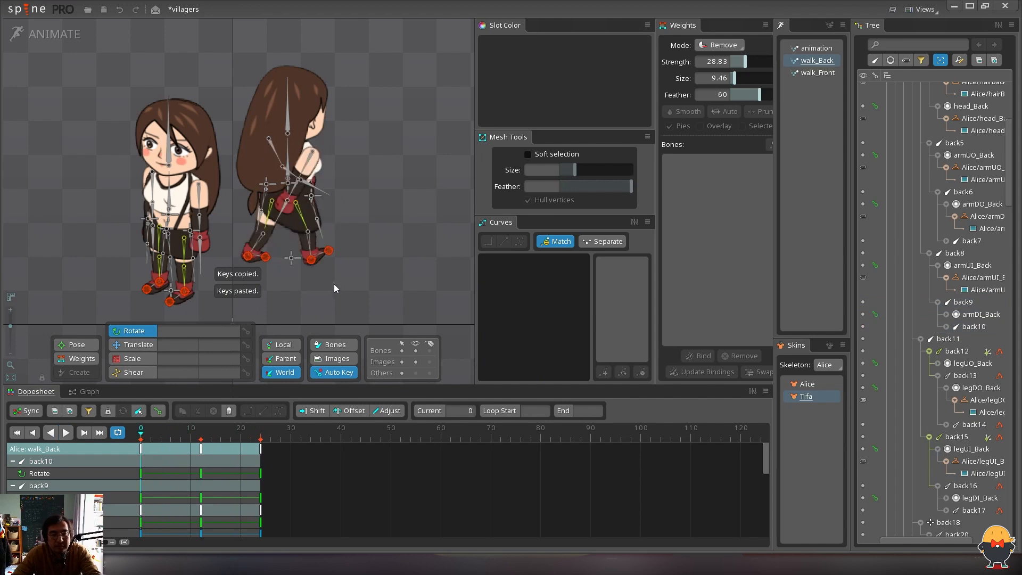
pyautogui.press('space')
pyautogui.press('space')
# Move back2 up to 81.244, 212.5 at frame 6 and copy that key to frame 18
pyautogui.click(283, 184)
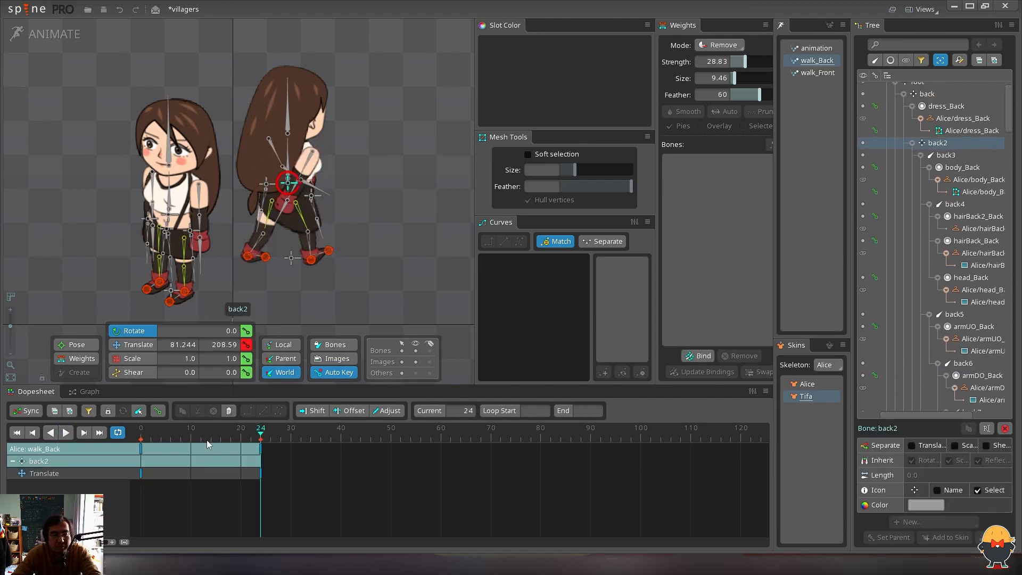
pyautogui.moveTo(208, 445); pyautogui.dragTo(171, 437)
pyautogui.press('v')
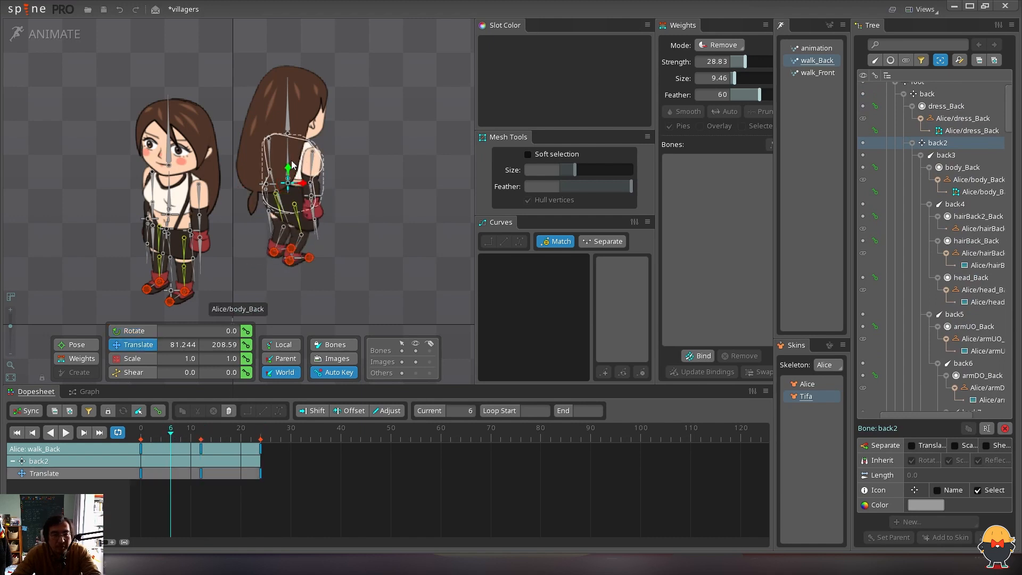
pyautogui.moveTo(288, 168); pyautogui.dragTo(287, 165)
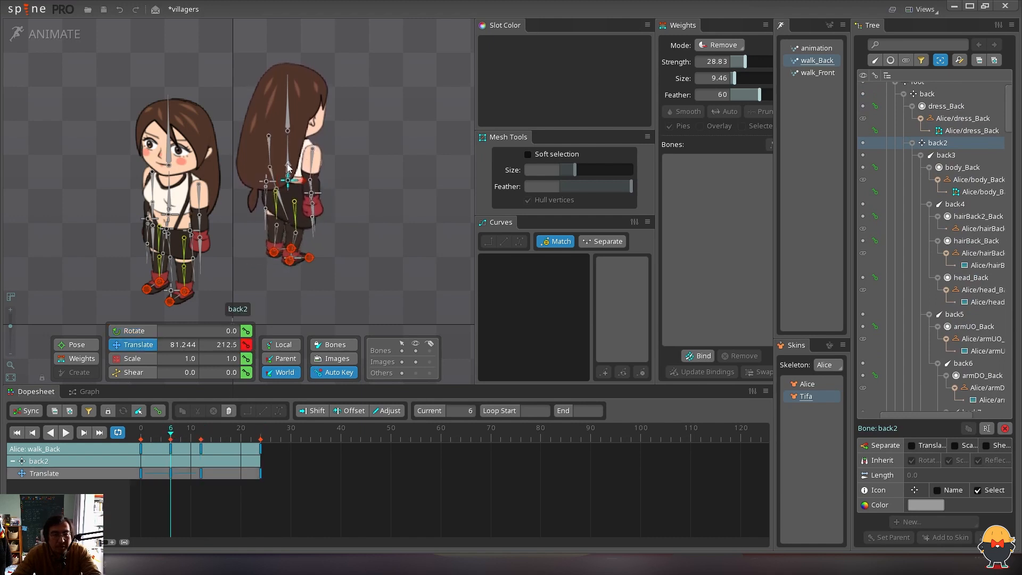
pyautogui.click(170, 445)
pyautogui.hotkey('ctrl', 'c')
pyautogui.moveTo(220, 440); pyautogui.dragTo(231, 439)
pyautogui.hotkey('ctrl', 'v')
# Apply Bezier curves to all back2 translate keys and preview the body bob
pyautogui.moveTo(291, 491); pyautogui.dragTo(79, 400)
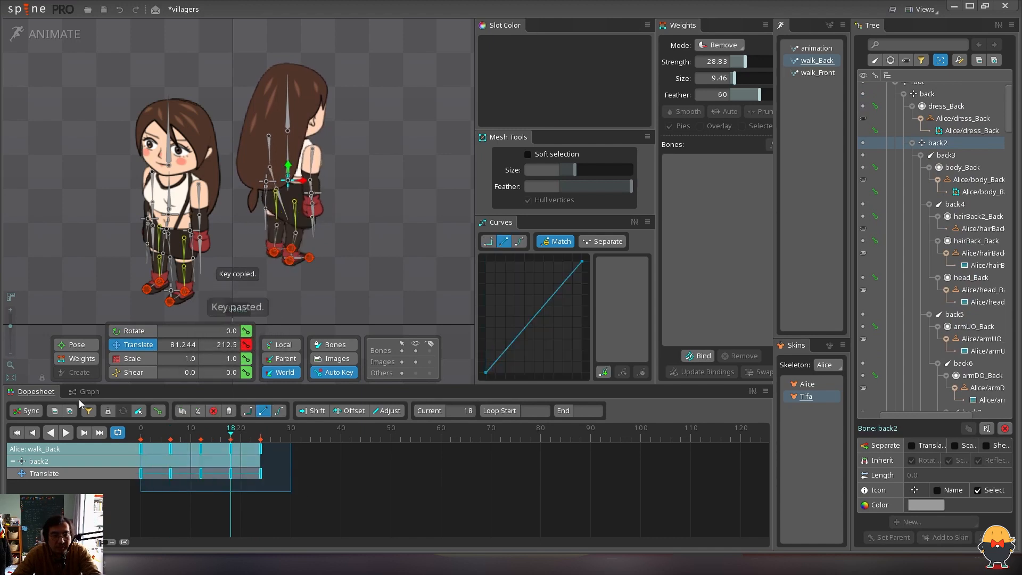
pyautogui.click(520, 241)
pyautogui.press('l')
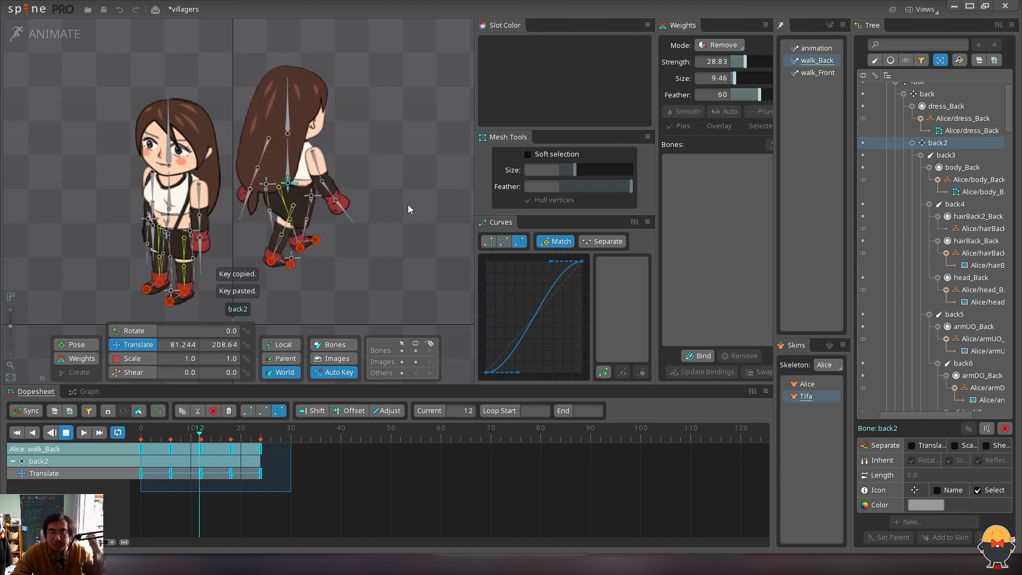
pyautogui.press('d')
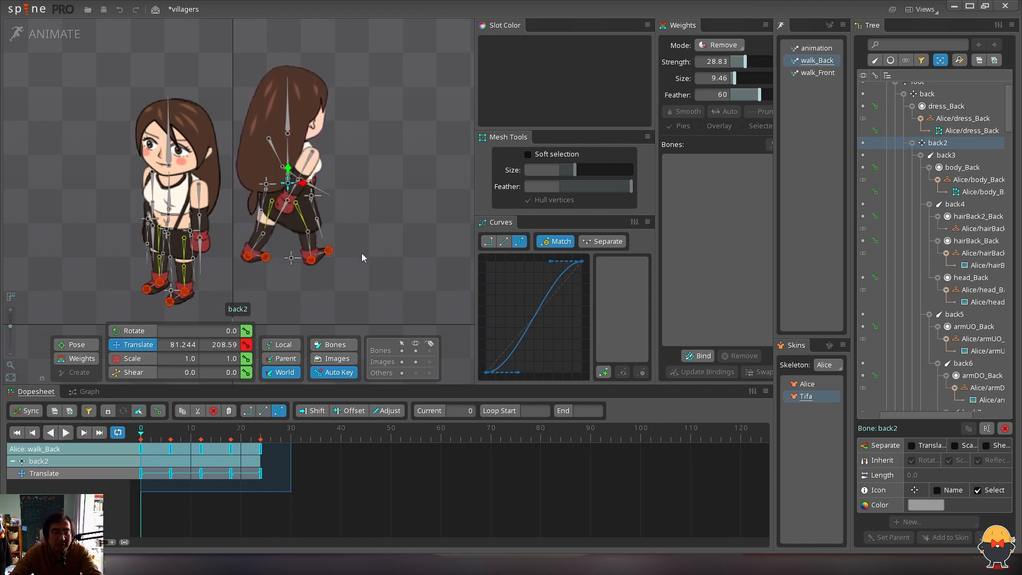
# Play the walk_Back animation repeatedly to examine the body bob together with the leg and arm motion
pyautogui.press('l')
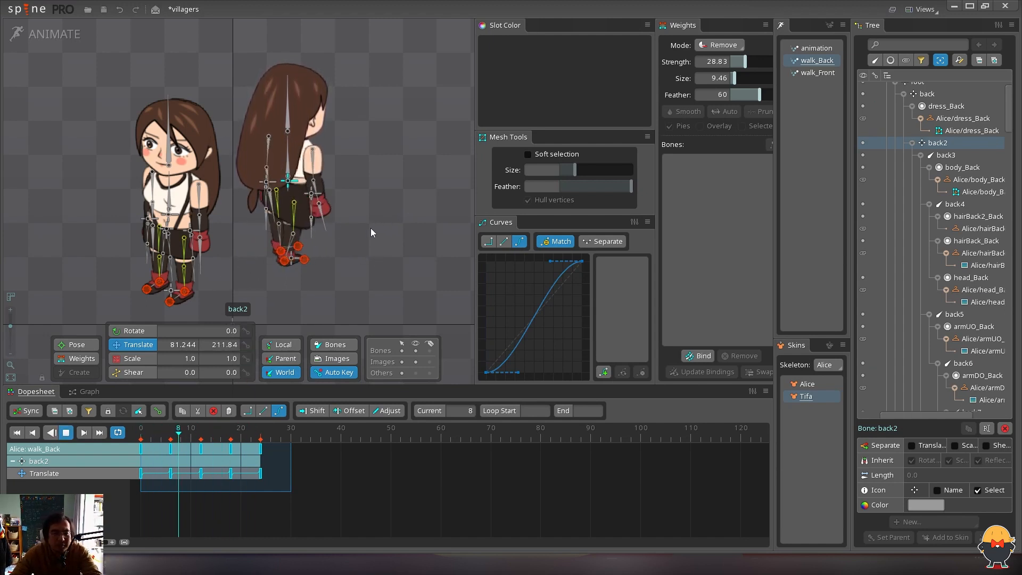
pyautogui.press('d')
pyautogui.press('d')
pyautogui.moveTo(365, 246); pyautogui.dragTo(388, 238)
pyautogui.press('d')
pyautogui.moveTo(378, 201); pyautogui.dragTo(384, 243)
pyautogui.press('d')
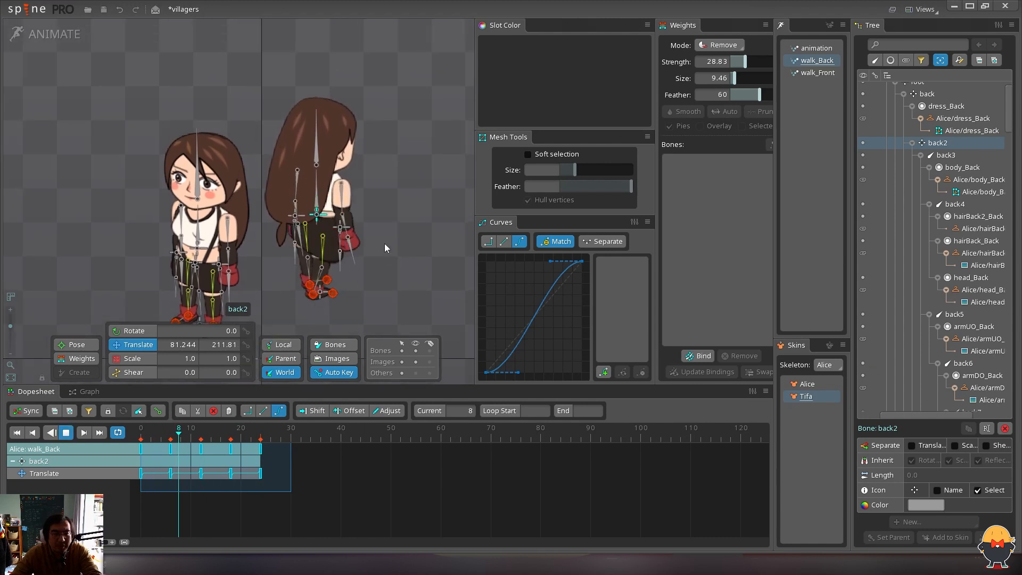
pyautogui.press('d')
pyautogui.press('Home')
pyautogui.press('space')
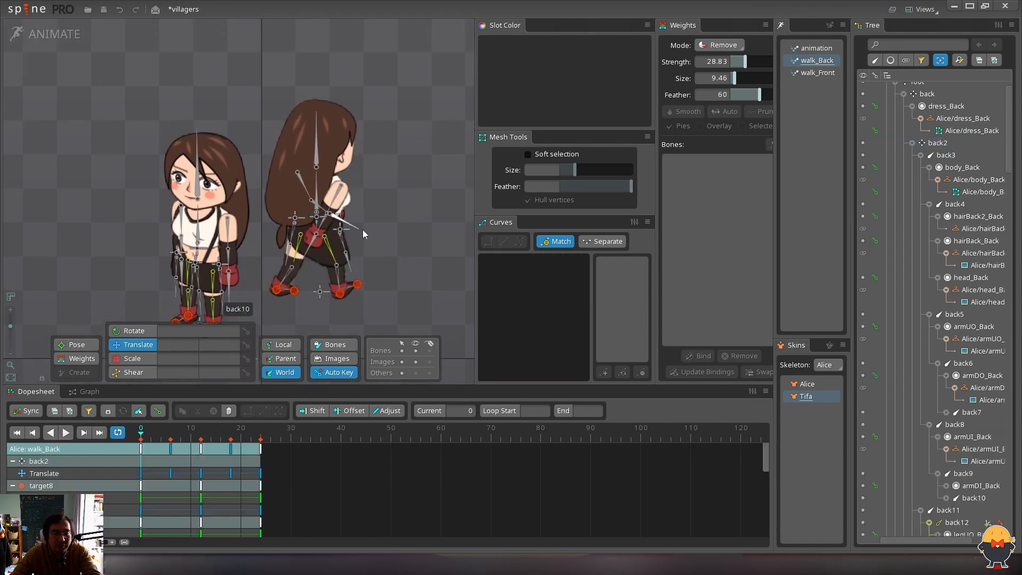
pyautogui.moveTo(381, 252); pyautogui.dragTo(372, 219)
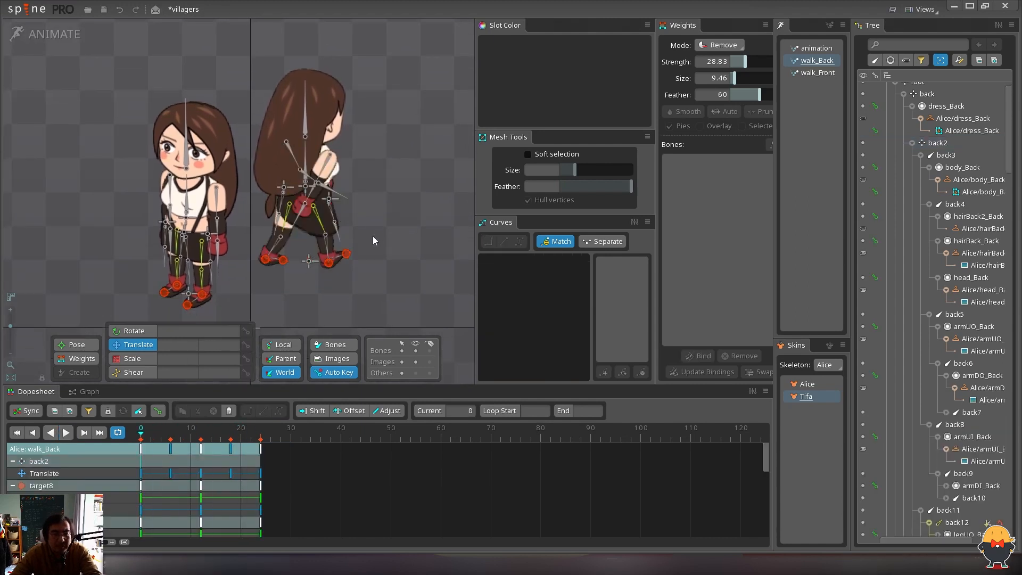
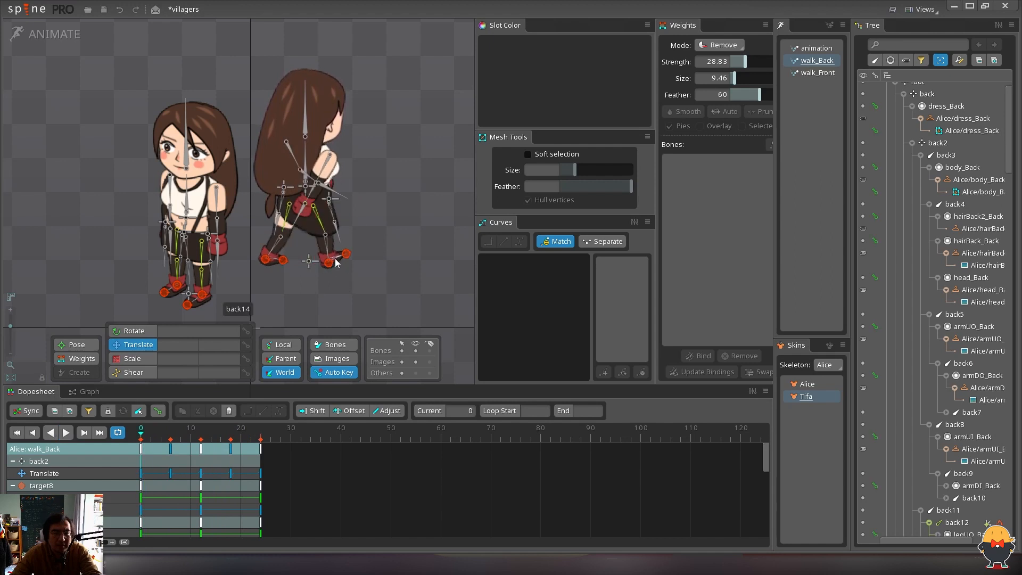
# Apply Bezier curves to all walk_Back bone keys and preview the smoothed walk
pyautogui.click(346, 256)
pyautogui.click(164, 436)
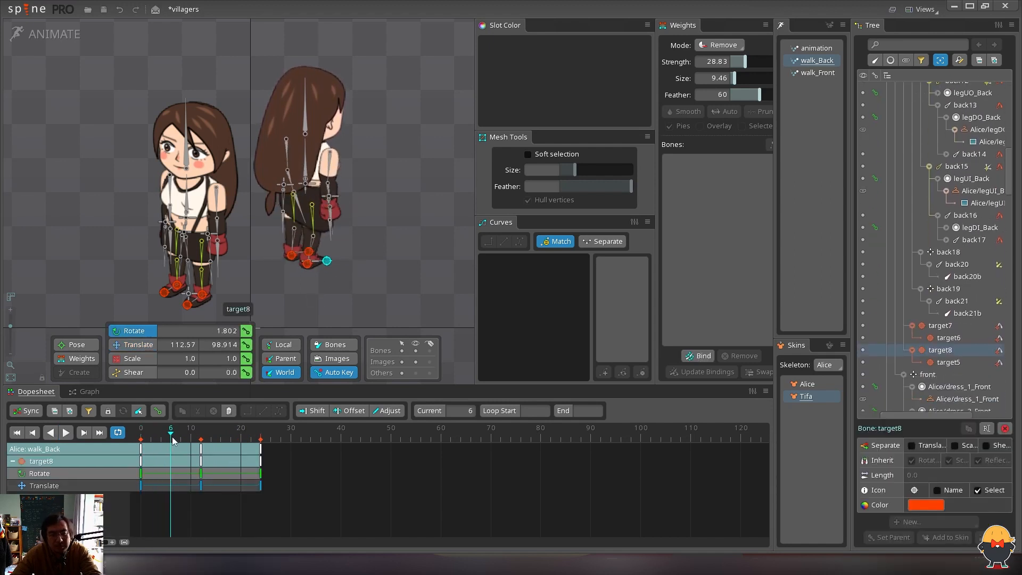
pyautogui.moveTo(173, 439); pyautogui.dragTo(146, 437)
pyautogui.press('space')
pyautogui.moveTo(320, 503); pyautogui.dragTo(71, 392)
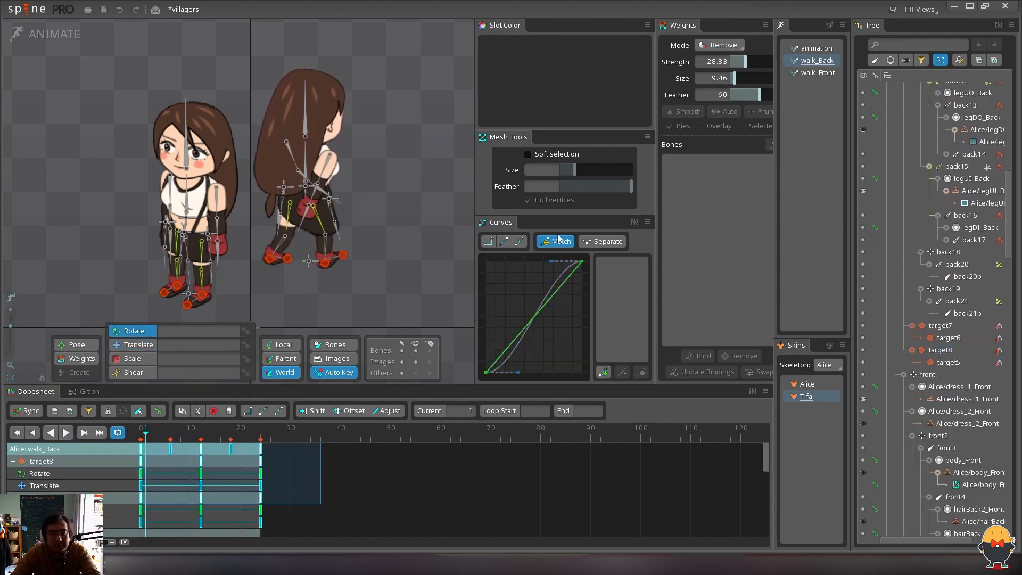
pyautogui.press('space')
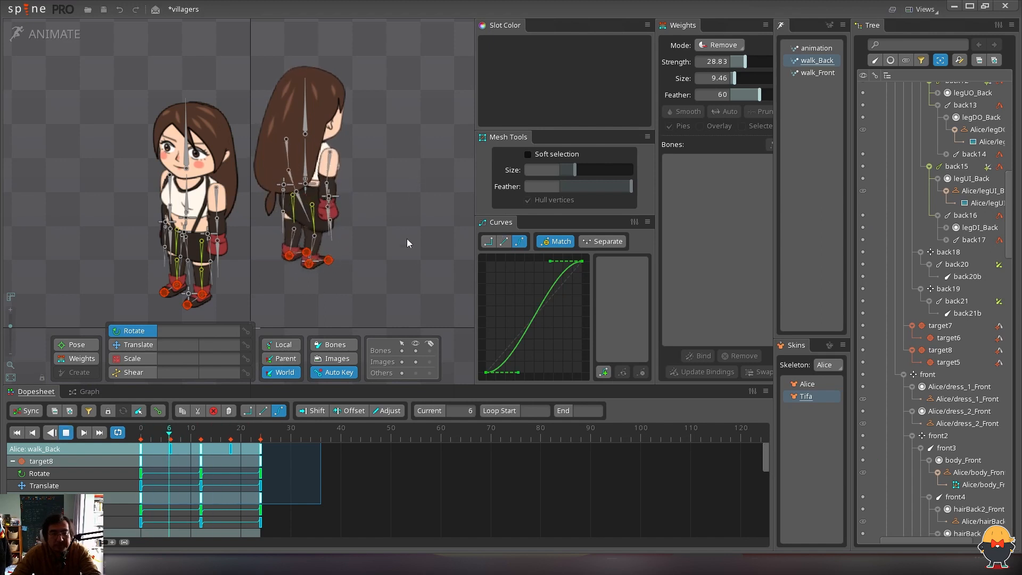
pyautogui.moveTo(155, 434); pyautogui.dragTo(152, 433)
pyautogui.press('Escape')
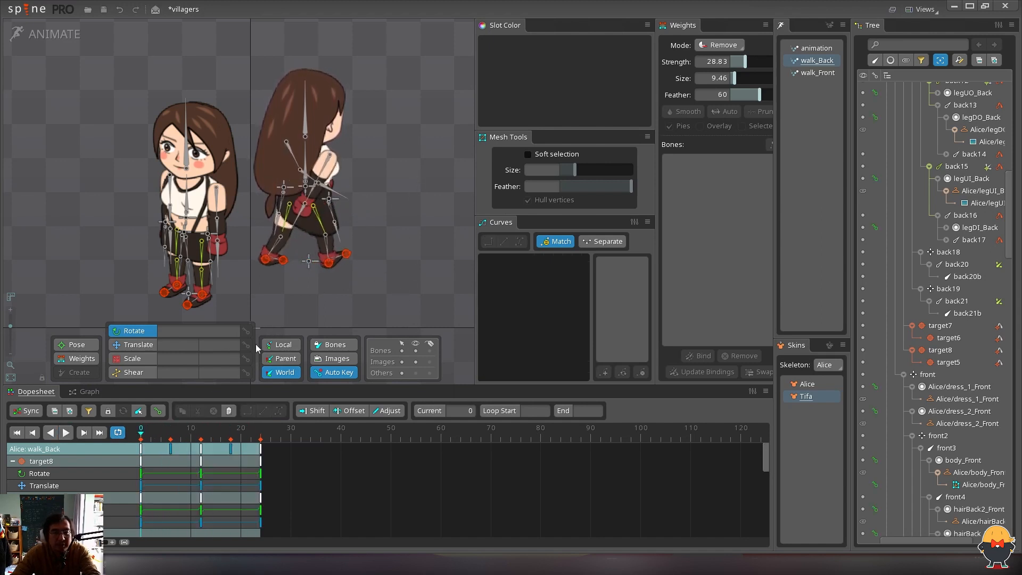
# At frame 6, move target7 to about 74.5, 113.6 and rotate it to about 309, and preview the inner foot
pyautogui.click(283, 260)
pyautogui.click(171, 436)
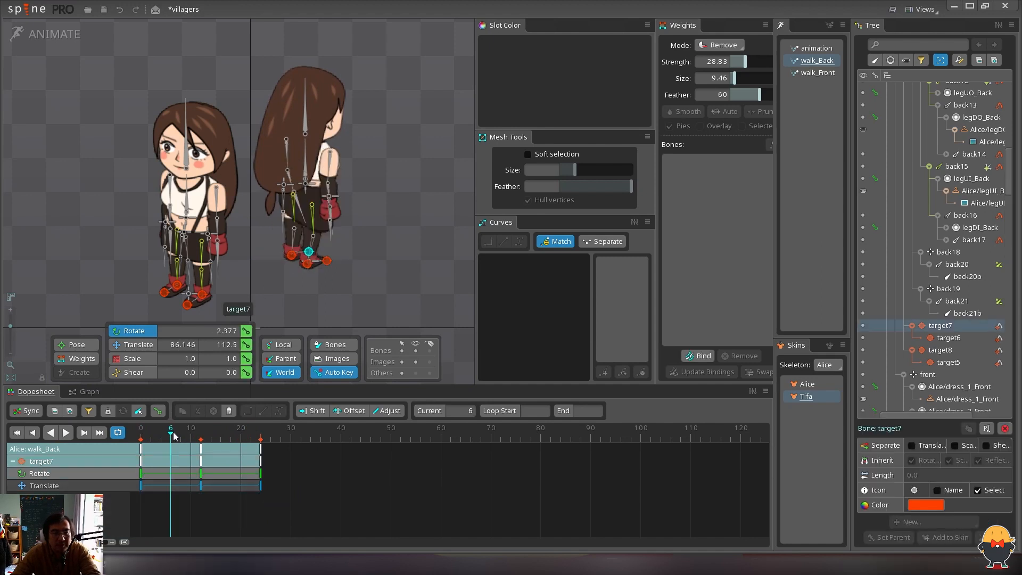
pyautogui.press('v')
pyautogui.moveTo(352, 276); pyautogui.dragTo(364, 249)
pyautogui.click(143, 439)
pyautogui.press('d')
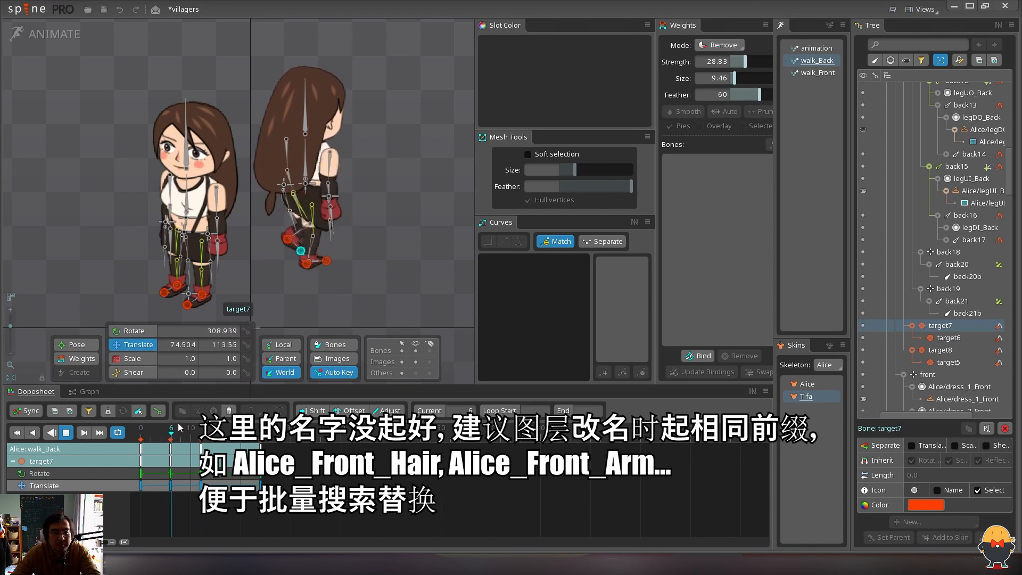
# At frame 18, lift and rotate target8 to bend the outer leg as it passes, and preview it
pyautogui.click(170, 436)
pyautogui.moveTo(170, 433); pyautogui.dragTo(221, 438)
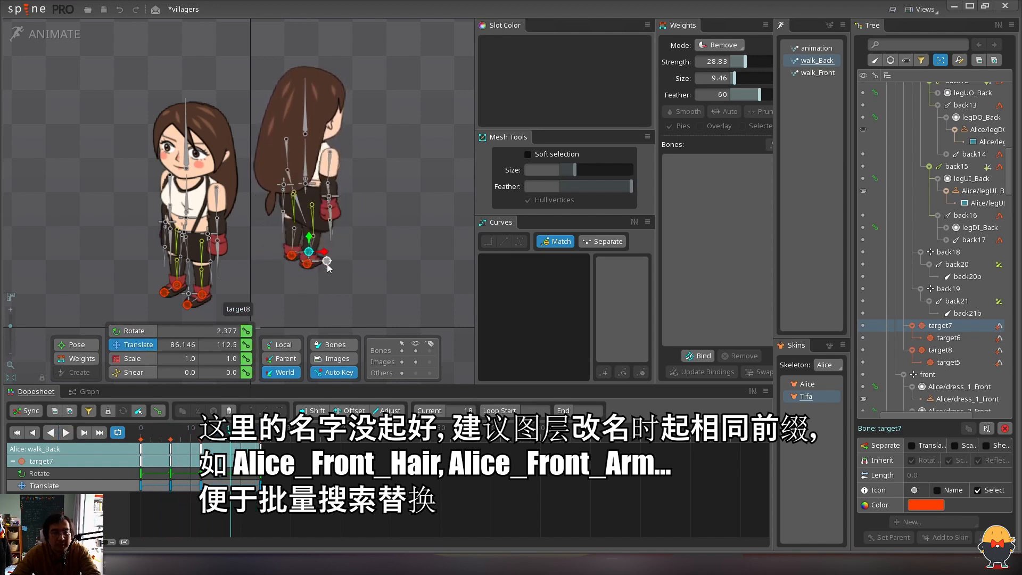
pyautogui.press('c')
pyautogui.moveTo(349, 257); pyautogui.dragTo(376, 267)
pyautogui.press('v')
pyautogui.moveTo(377, 267); pyautogui.dragTo(386, 259)
pyautogui.press('c')
pyautogui.press('d')
# Hide the bones during playback to check the leg motion of the walk_Back loop
pyautogui.press('space')
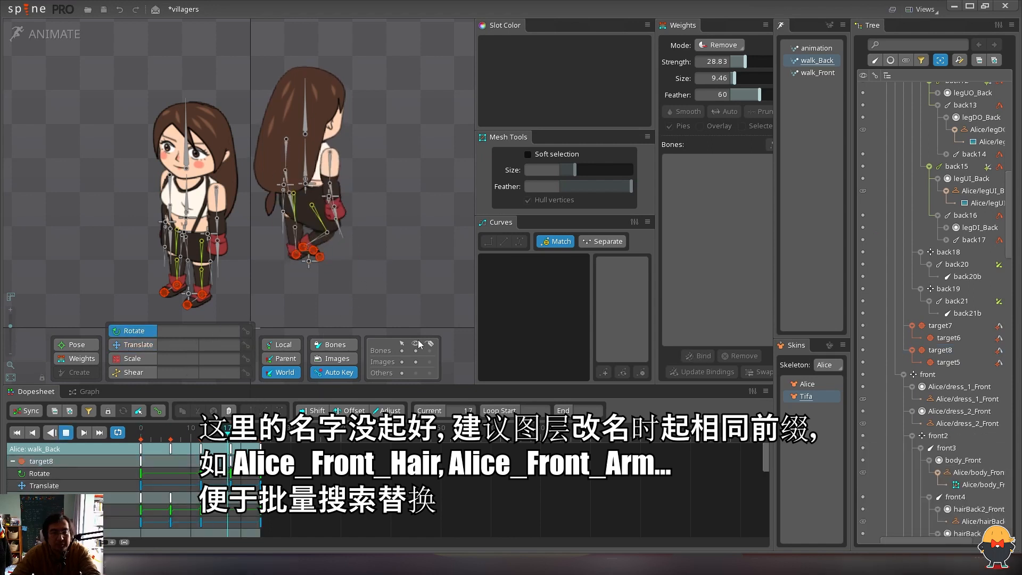
pyautogui.click(416, 350)
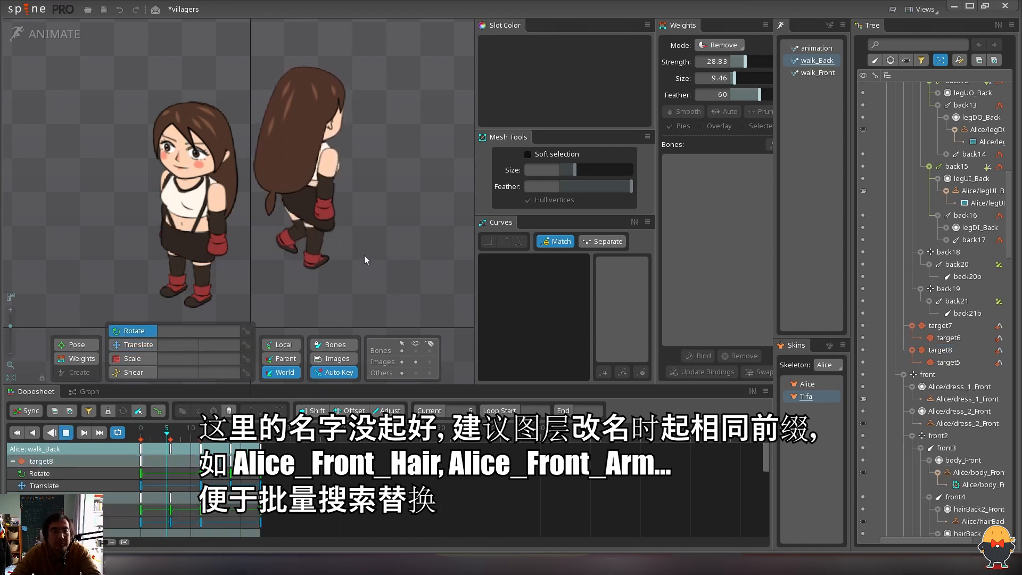
pyautogui.press('space')
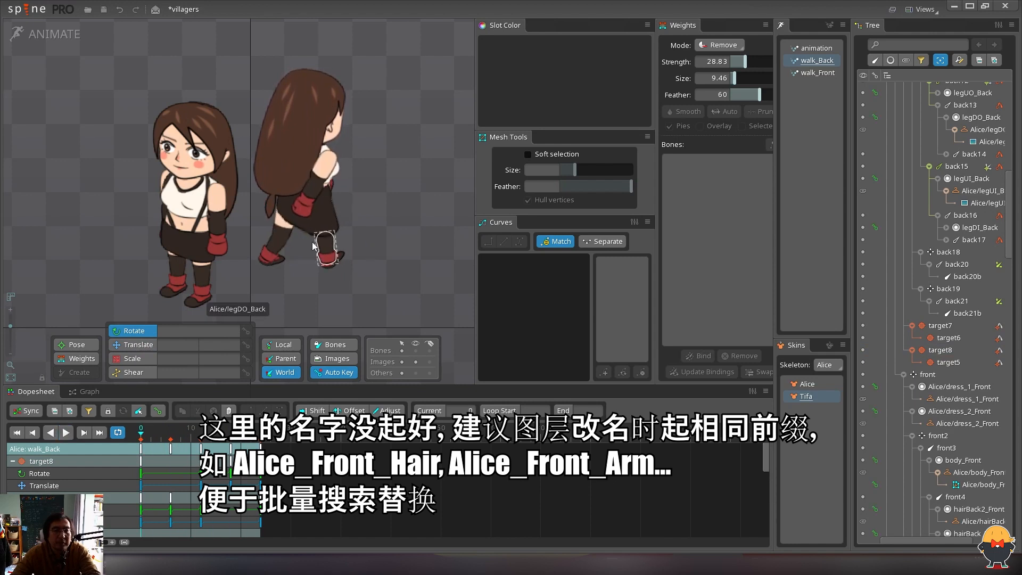
# At frame 0, move back15 to 63.388, 187.37 and copy its key to frame 24, previewing the loop
pyautogui.press('v')
pyautogui.click(285, 216)
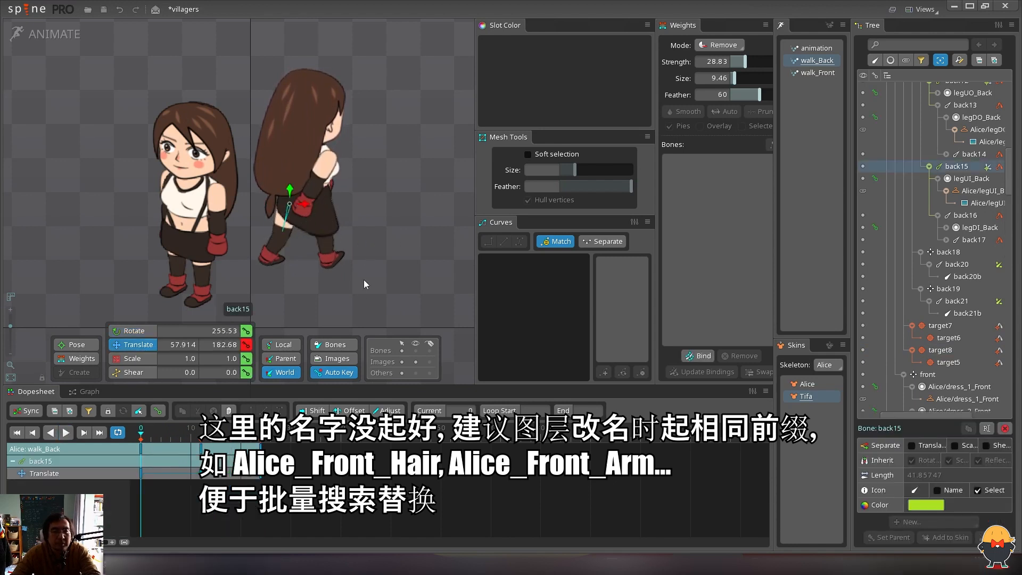
pyautogui.moveTo(407, 203); pyautogui.dragTo(406, 201)
pyautogui.moveTo(155, 490); pyautogui.dragTo(138, 446)
pyautogui.press('d')
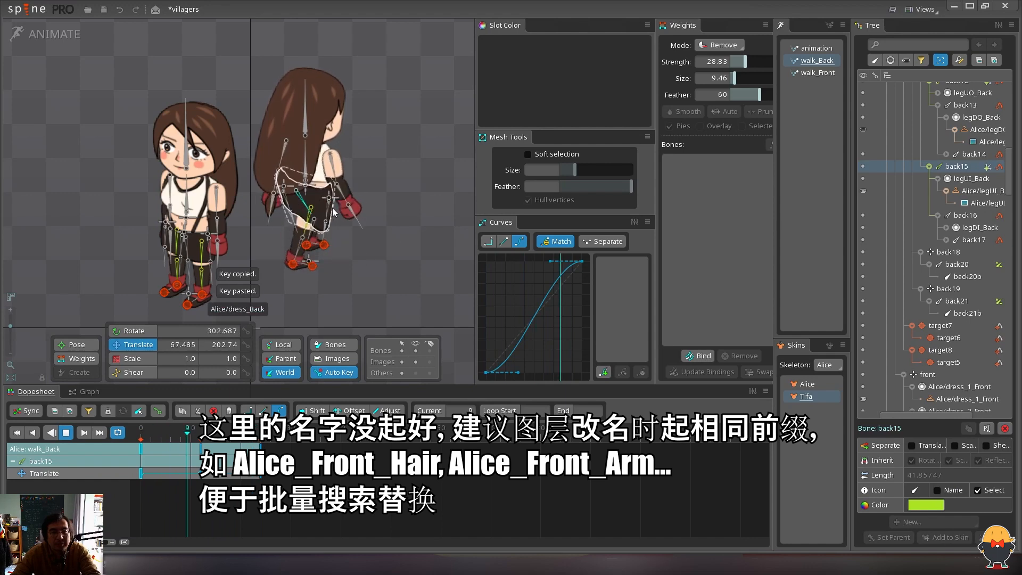
pyautogui.press('d')
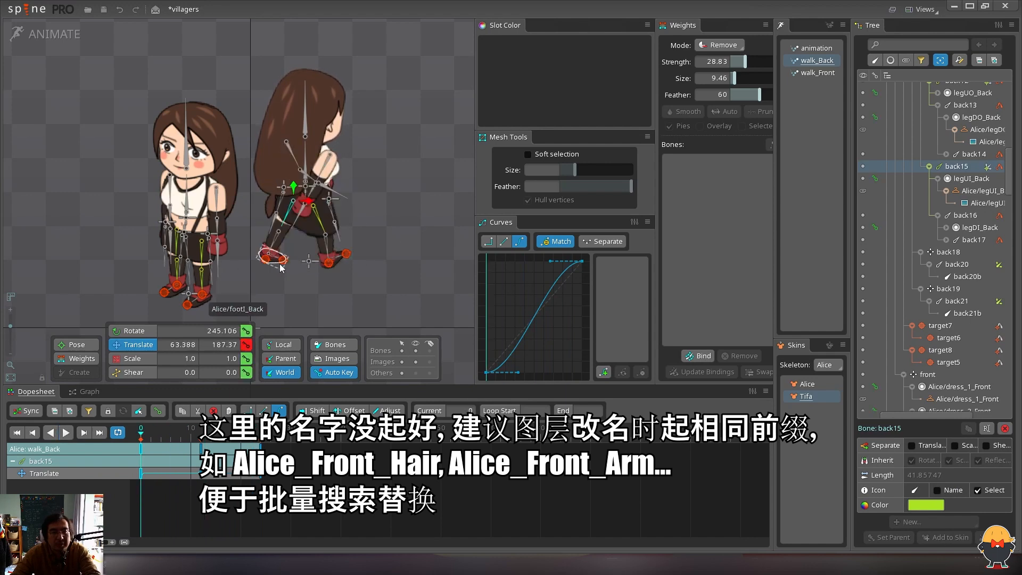
# At frame 0, set target7 to 48.382, 99.757 with rotation 339.745 and copy its key to frame 24
pyautogui.click(280, 264)
pyautogui.click(282, 260)
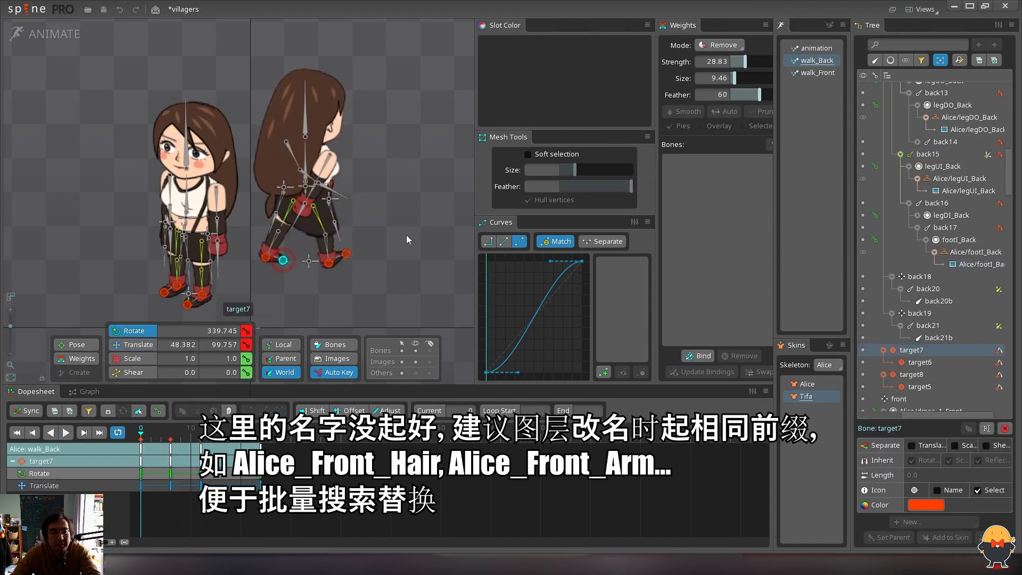
pyautogui.moveTo(400, 254); pyautogui.dragTo(400, 243)
pyautogui.click(171, 455)
pyautogui.hotkey('ctrl', 'c')
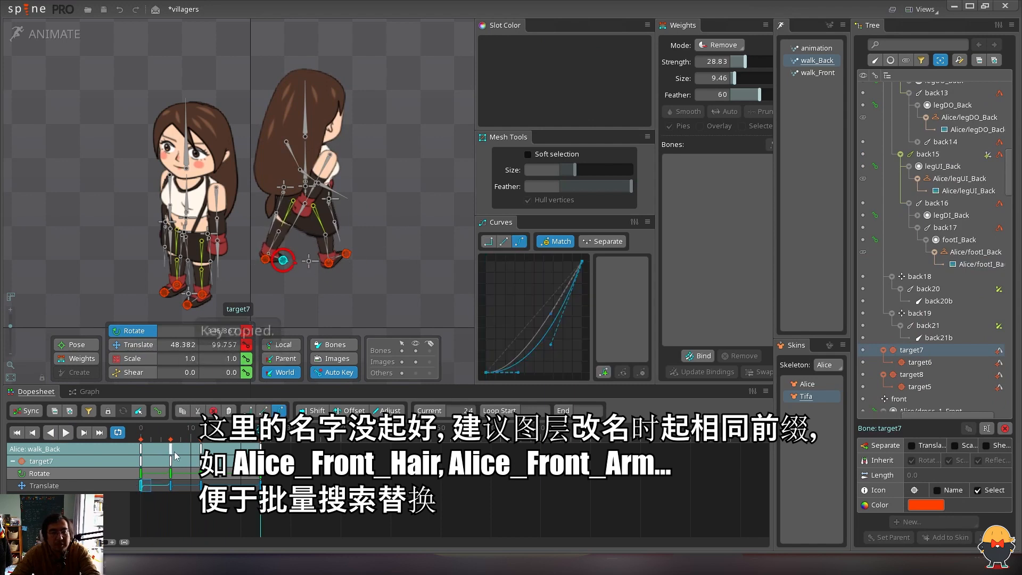
# Scrub through and play walk_Back to check the motion of the target7 foot
pyautogui.moveTo(196, 430); pyautogui.dragTo(158, 432)
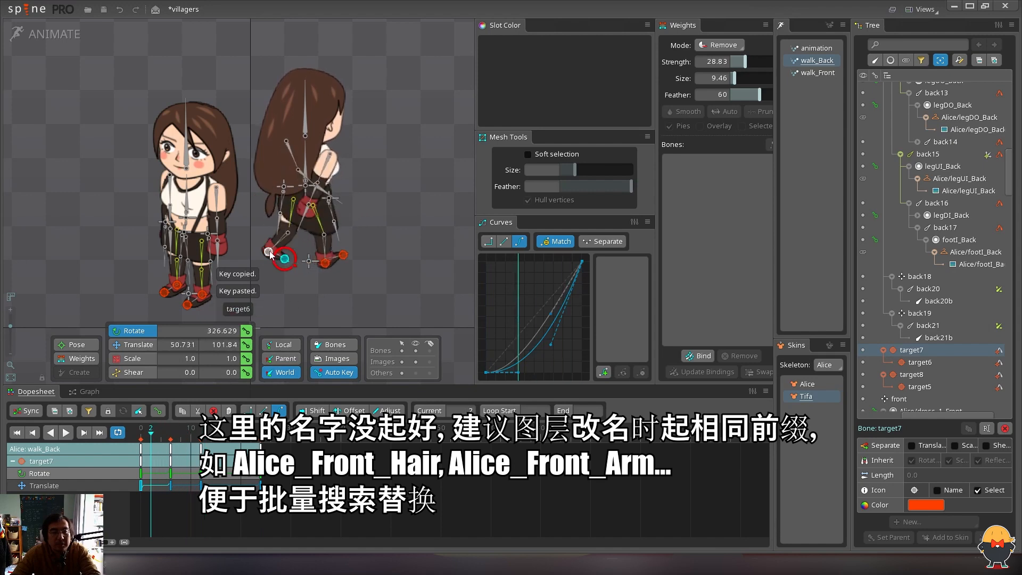
pyautogui.moveTo(190, 436)
pyautogui.mouseDown()
pyautogui.moveTo(178, 434)
pyautogui.moveTo(201, 434)
pyautogui.moveTo(189, 433)
pyautogui.mouseUp()
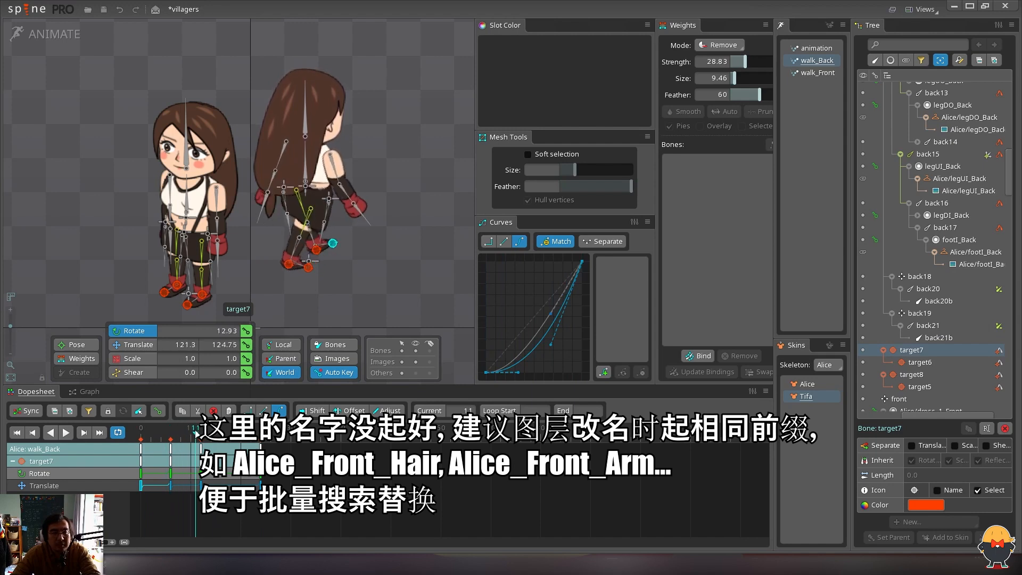
pyautogui.press('d')
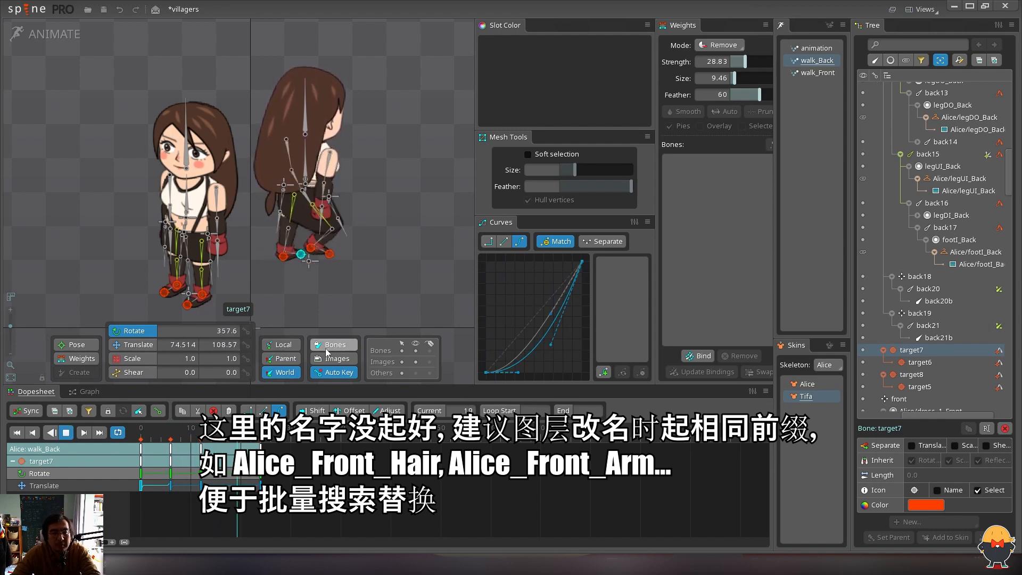
# Scrub walk_Back to check the target8 foot and try adjusting its pose at frame 18, undoing the change
pyautogui.press('d')
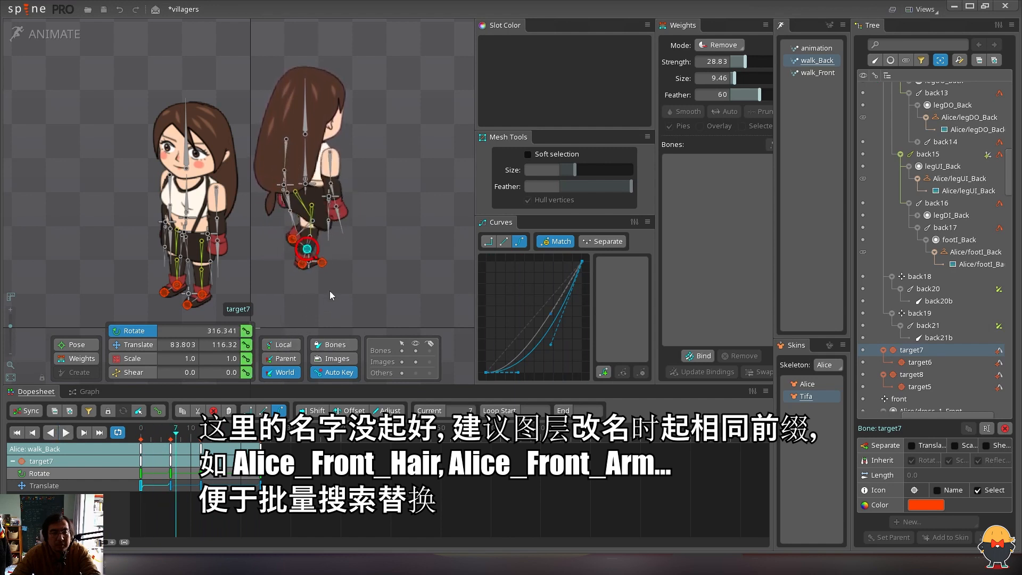
pyautogui.click(322, 263)
pyautogui.click(160, 437)
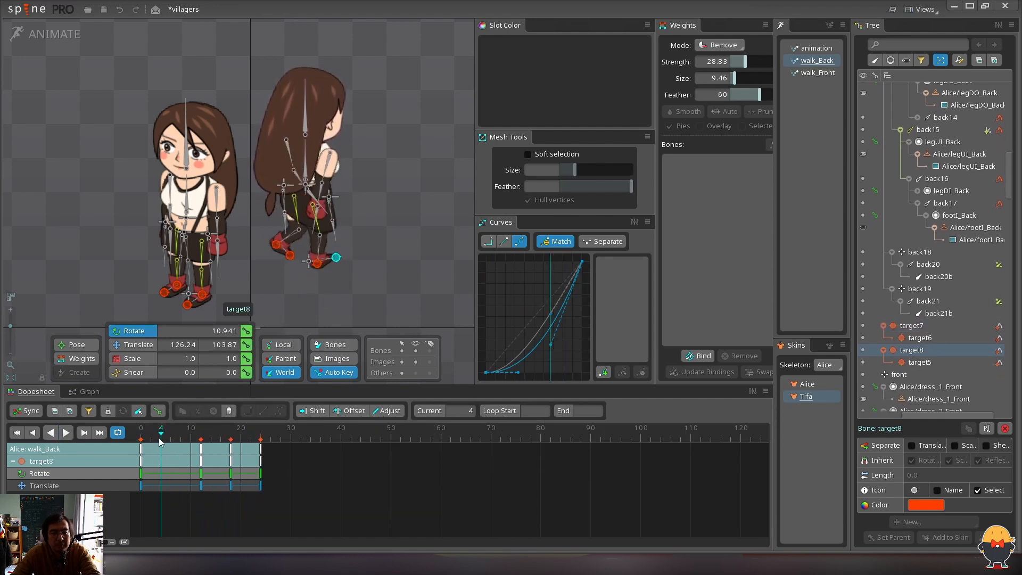
pyautogui.moveTo(196, 437); pyautogui.dragTo(236, 440)
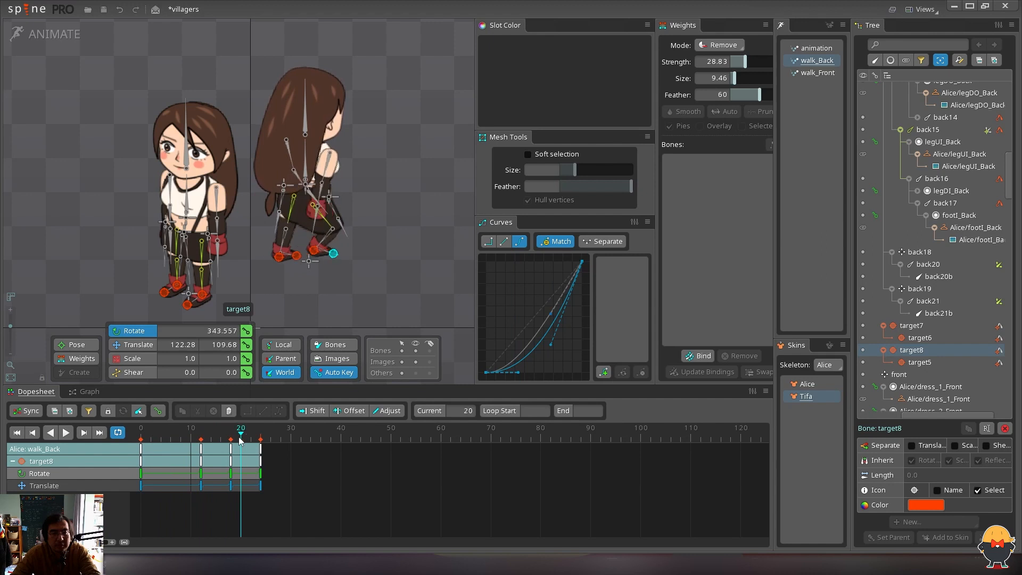
pyautogui.moveTo(382, 277); pyautogui.dragTo(377, 250)
pyautogui.press('v')
pyautogui.hotkey('ctrl', 'z')
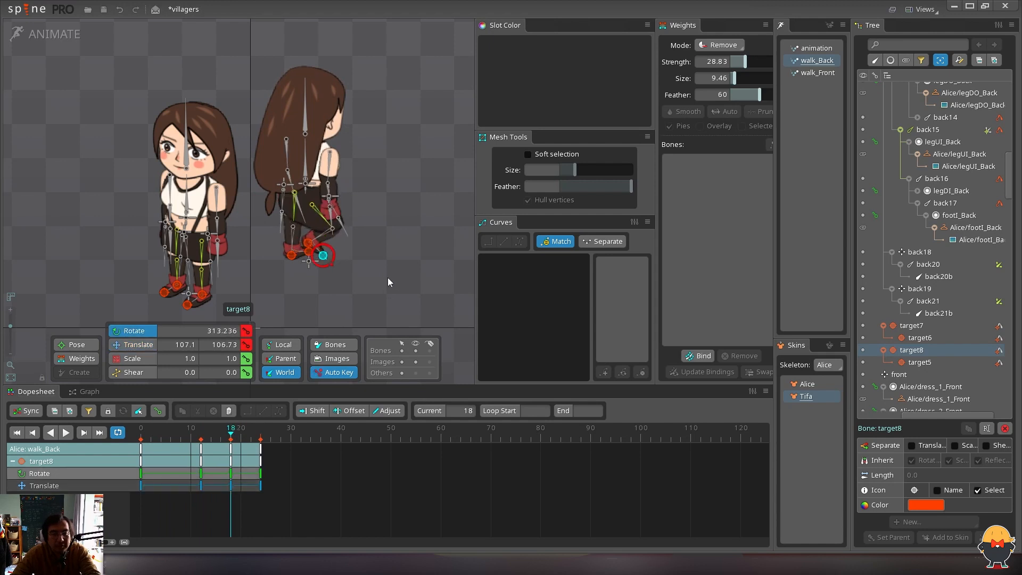
# Deselect target8, preview the walk_Back loop with the bones hidden, and save the project
pyautogui.click(212, 438)
pyautogui.press('d')
pyautogui.press('space')
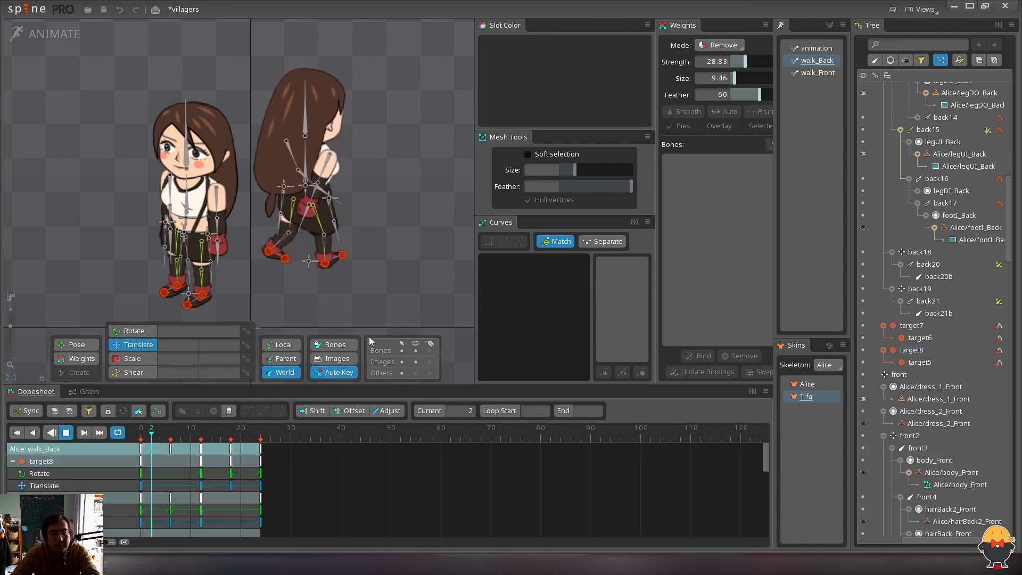
pyautogui.click(416, 350)
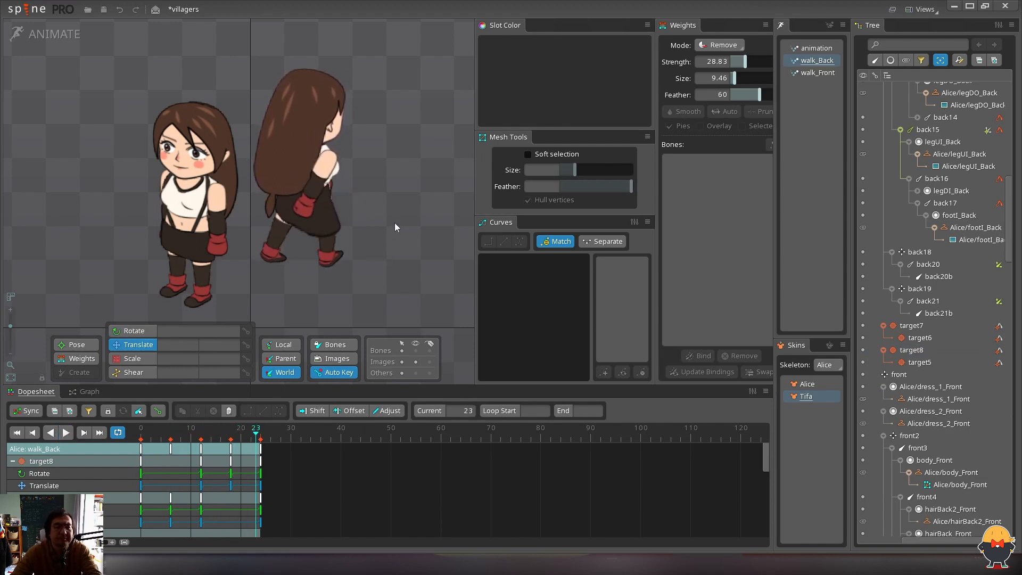
pyautogui.hotkey('ctrl', 's')
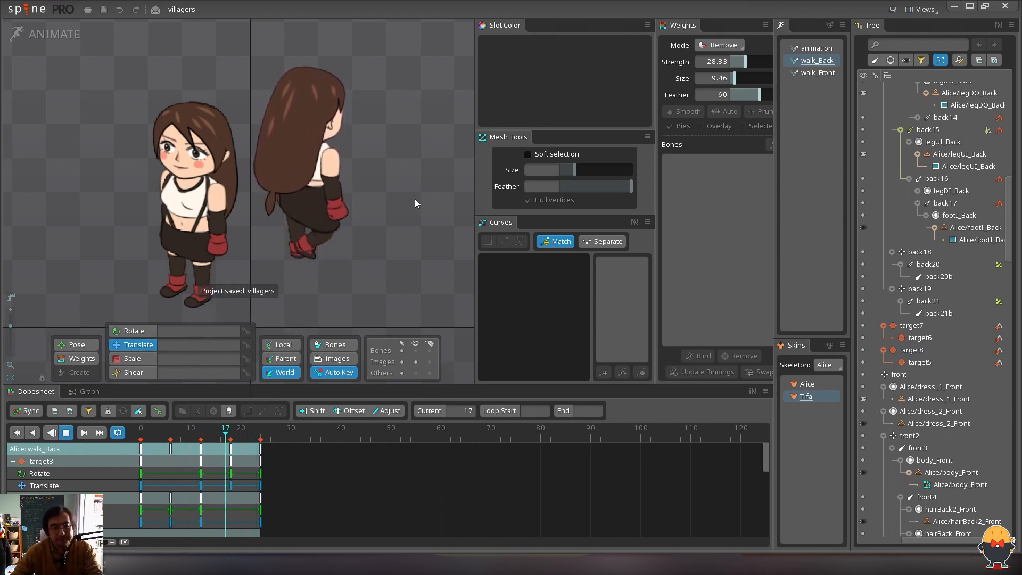
# Show the bones again and move back15 to 65.765, 196.13 at frame 12 of walk_Back
pyautogui.click(415, 350)
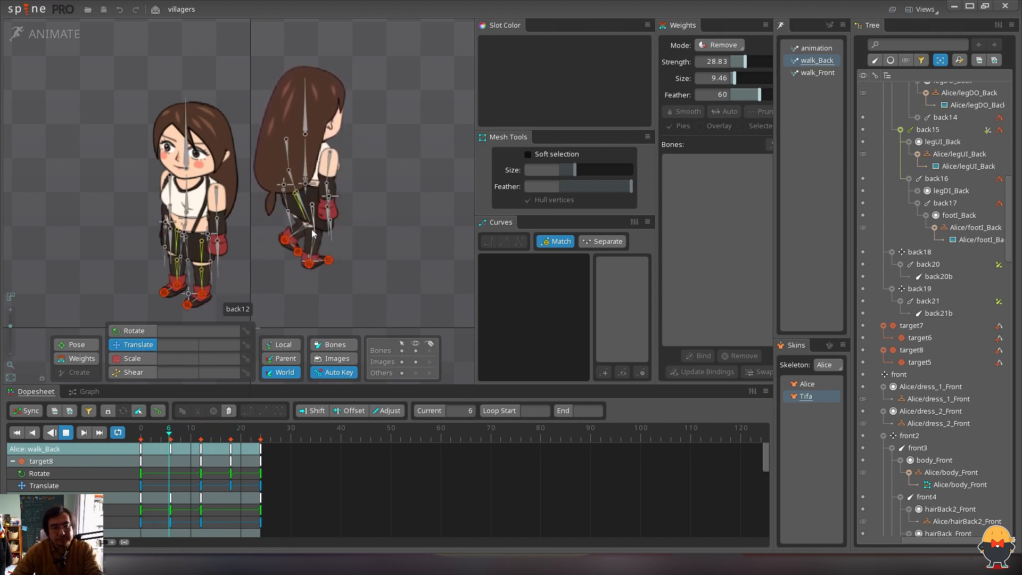
pyautogui.click(301, 201)
pyautogui.moveTo(207, 428); pyautogui.dragTo(201, 428)
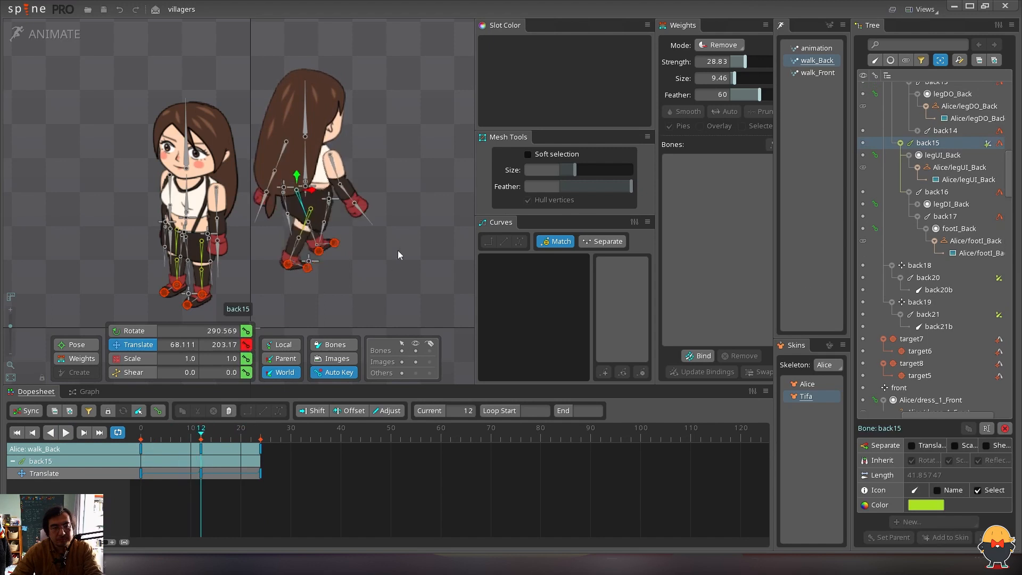
pyautogui.moveTo(415, 196); pyautogui.dragTo(414, 199)
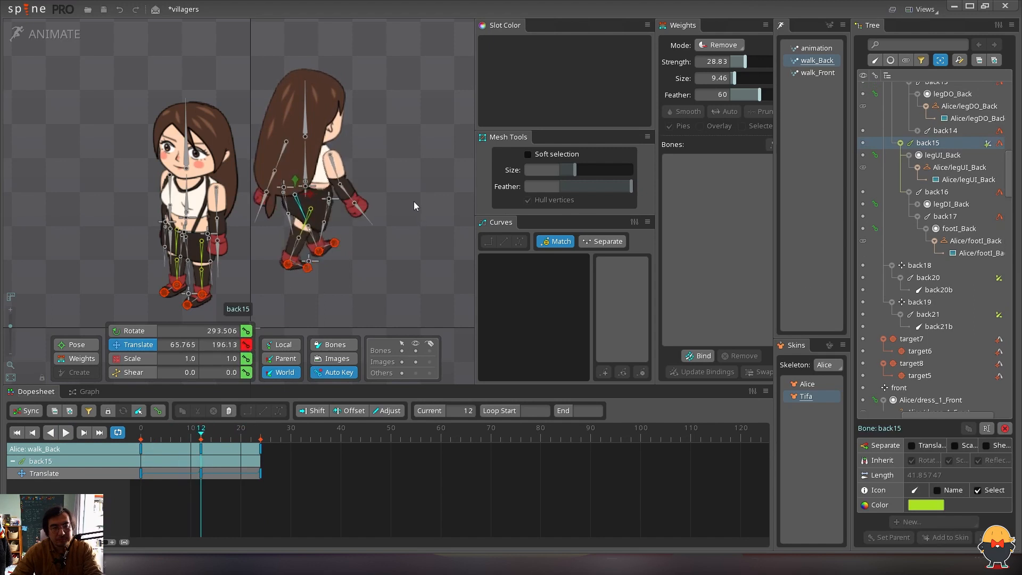
# Play the walk_Back loop with the bones hidden to check the back15 leg motion, restoring the bones when done
pyautogui.press('l')
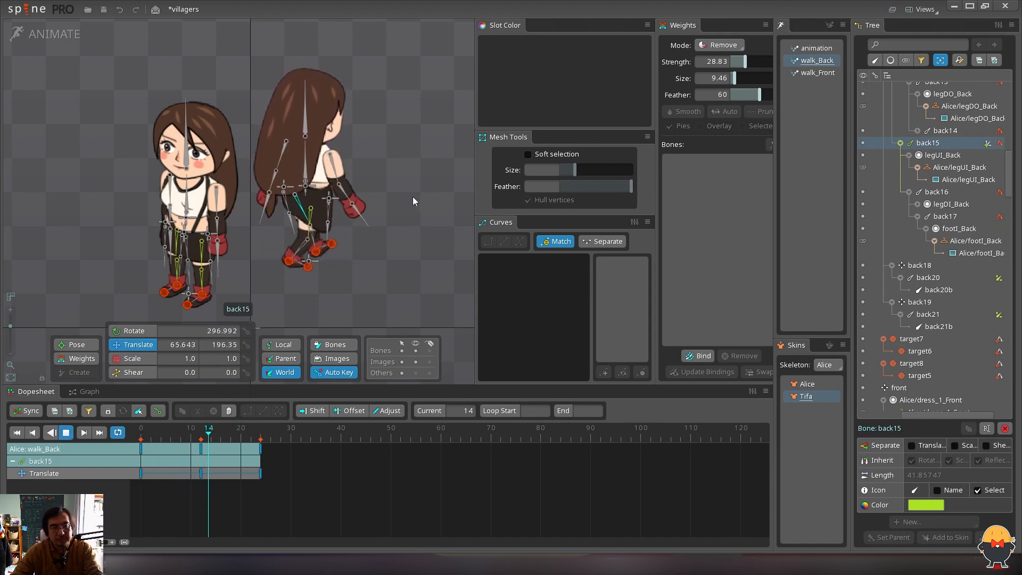
pyautogui.click(411, 197)
pyautogui.click(416, 350)
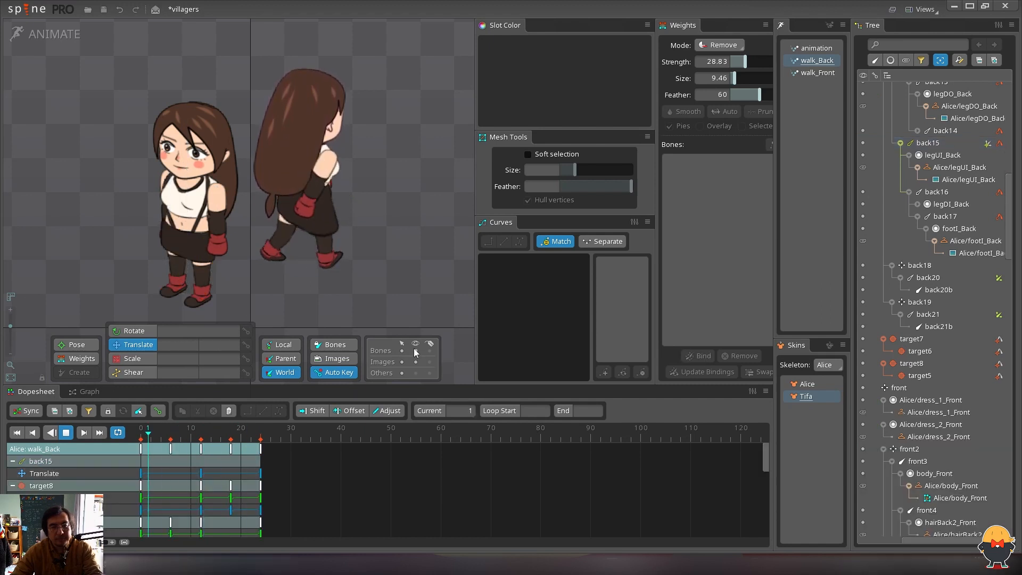
pyautogui.click(415, 350)
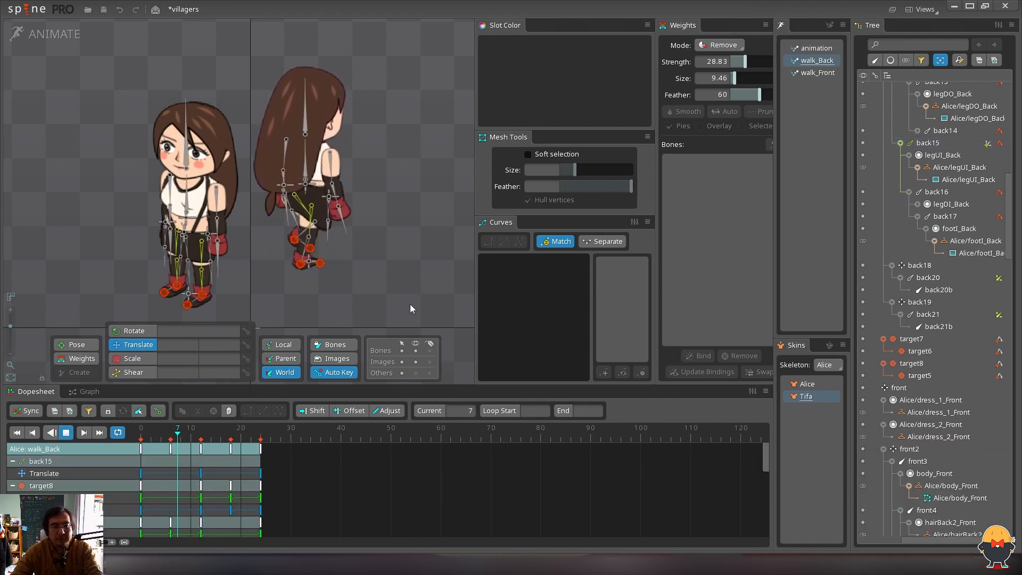
# Preview the walk_Back loop from frame 0 on the Alice skin and return to the Tifa skin
pyautogui.press('k')
pyautogui.click(834, 384)
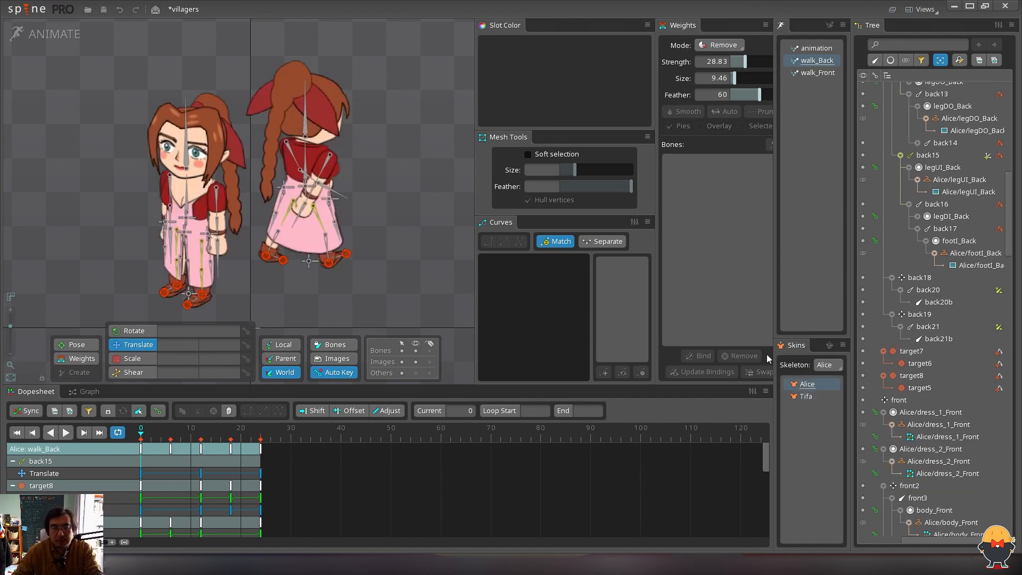
pyautogui.press('l')
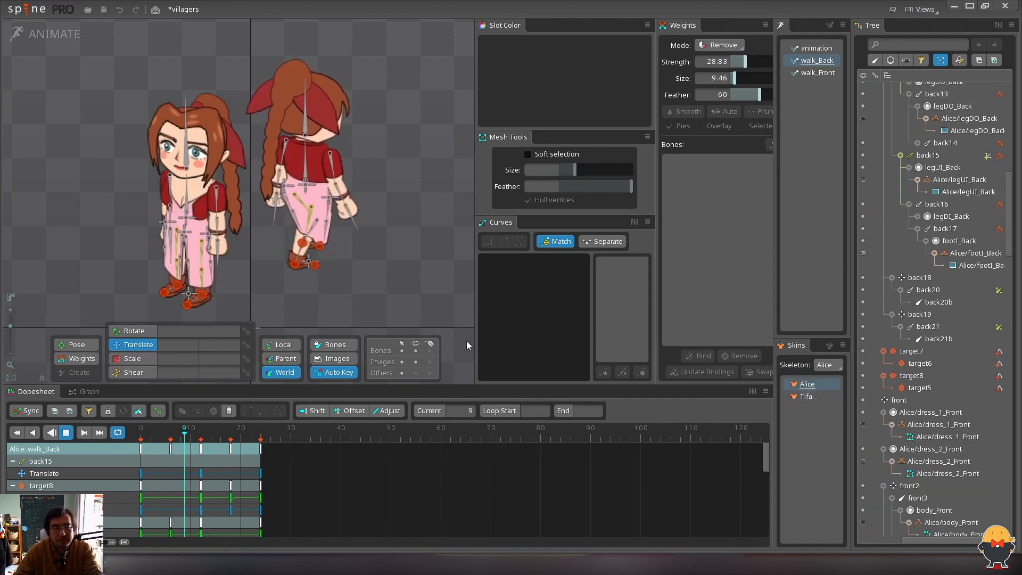
pyautogui.click(792, 394)
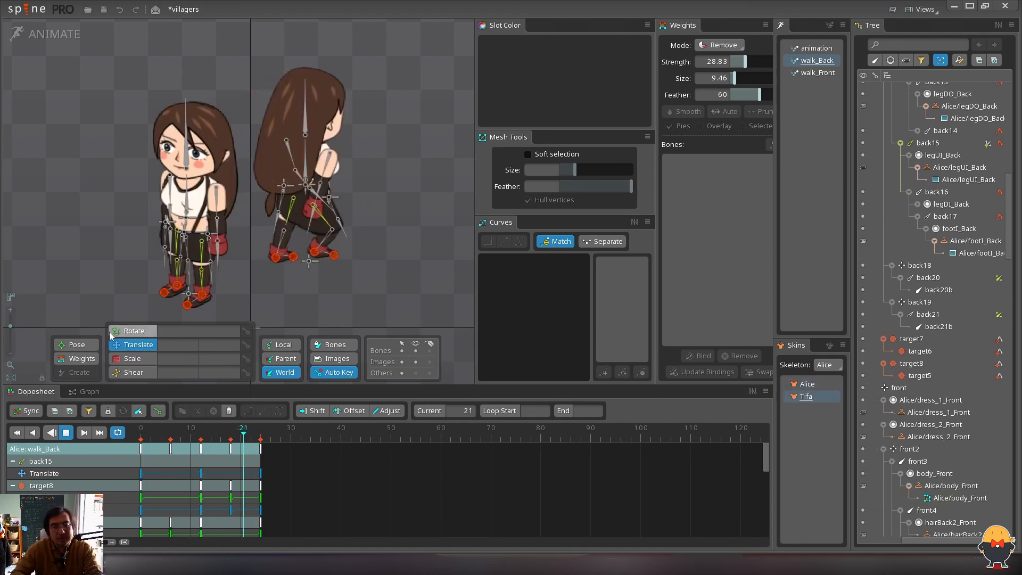
# Hide the bones and watch Tifa's walk_Back loop at a smaller scale, stopping playback at frame 7
pyautogui.scroll(-3, 240, 155)
pyautogui.click(416, 351)
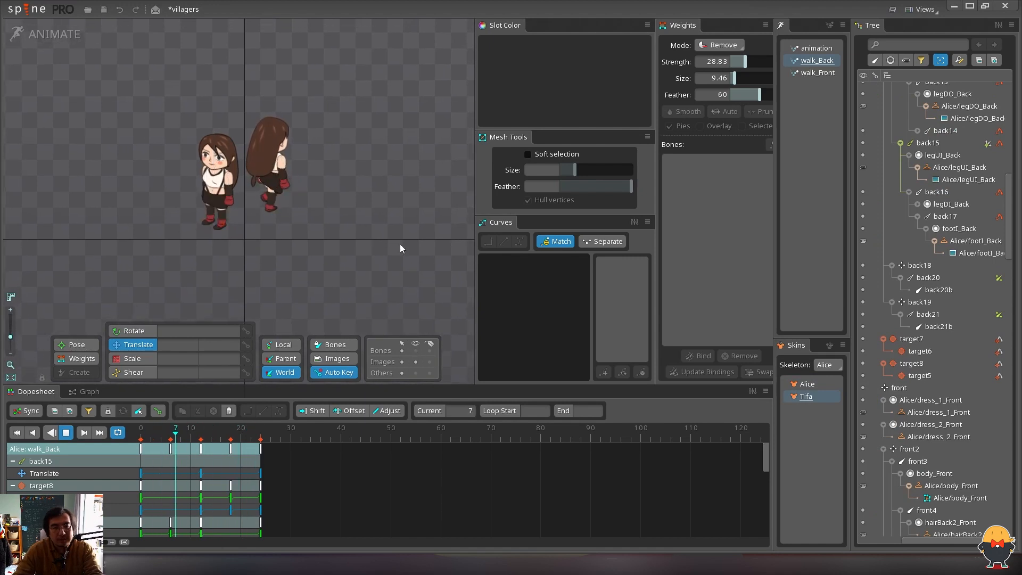
pyautogui.moveTo(386, 212); pyautogui.dragTo(402, 264)
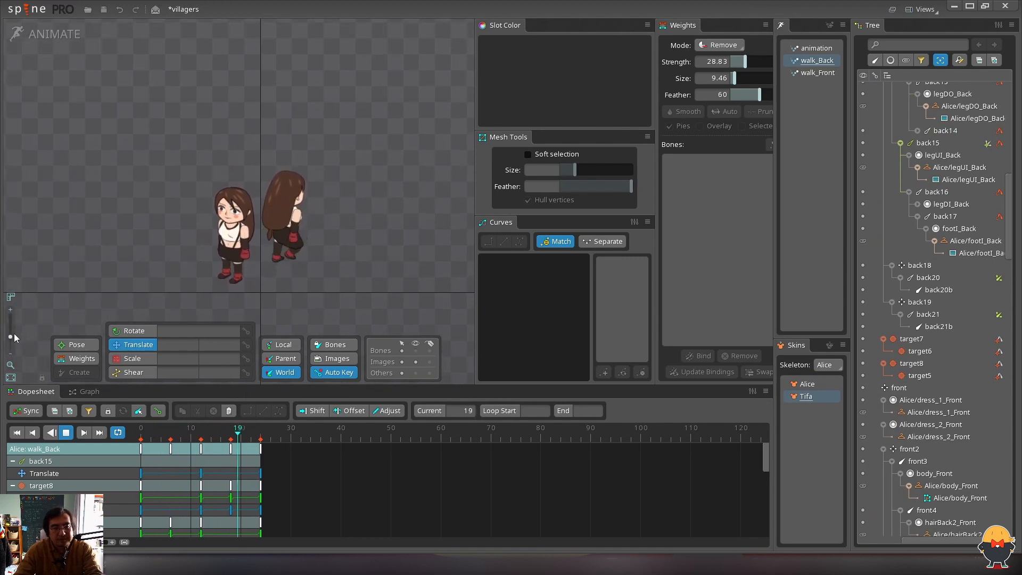
pyautogui.moveTo(14, 335); pyautogui.dragTo(15, 327)
pyautogui.moveTo(322, 272); pyautogui.dragTo(285, 221)
pyautogui.press('d')
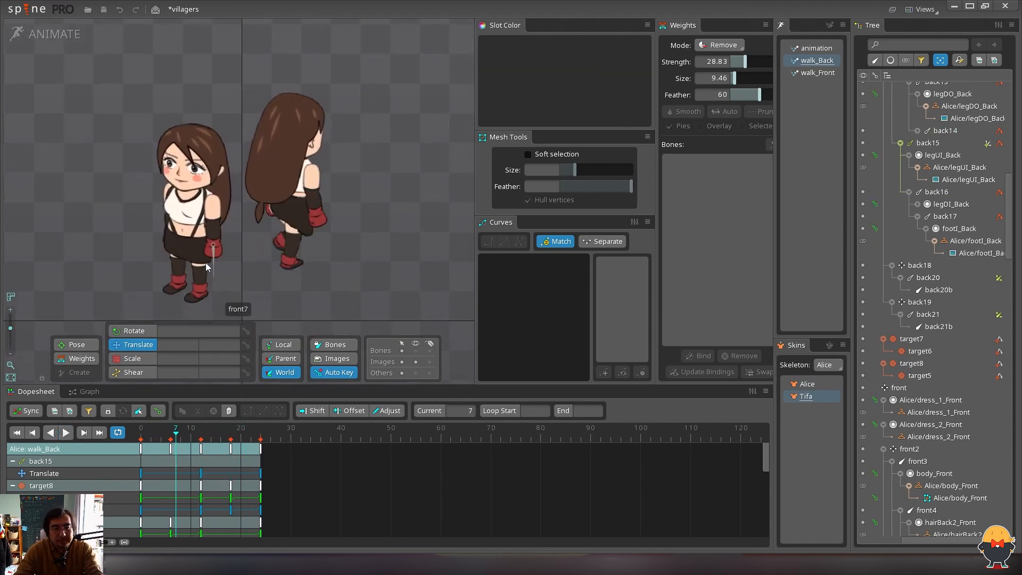
# Show the bones again and select the back10 bone for rotation at frame 7
pyautogui.moveTo(14, 326); pyautogui.dragTo(27, 302)
pyautogui.click(416, 350)
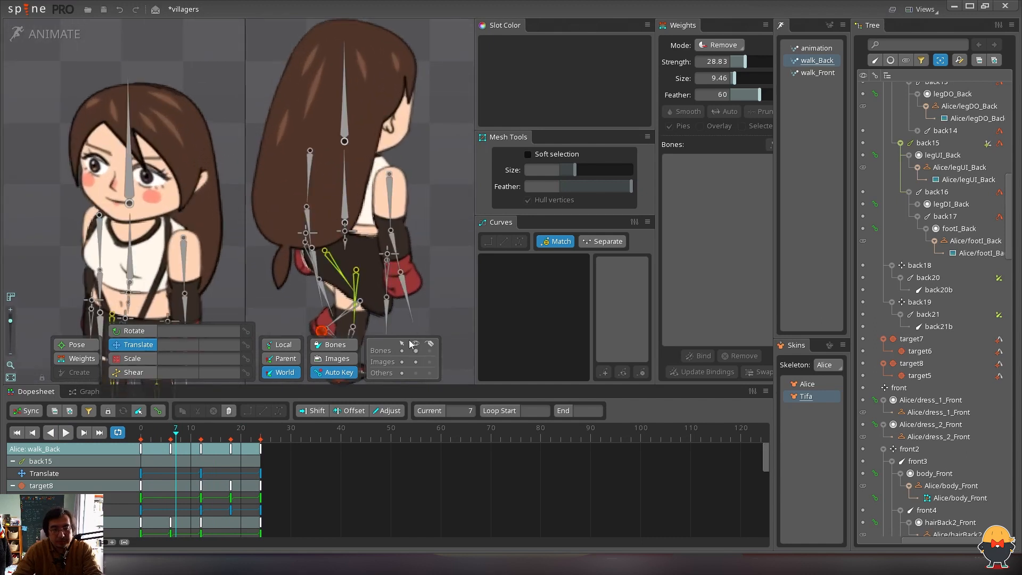
pyautogui.click(315, 265)
pyautogui.moveTo(353, 260); pyautogui.dragTo(339, 226)
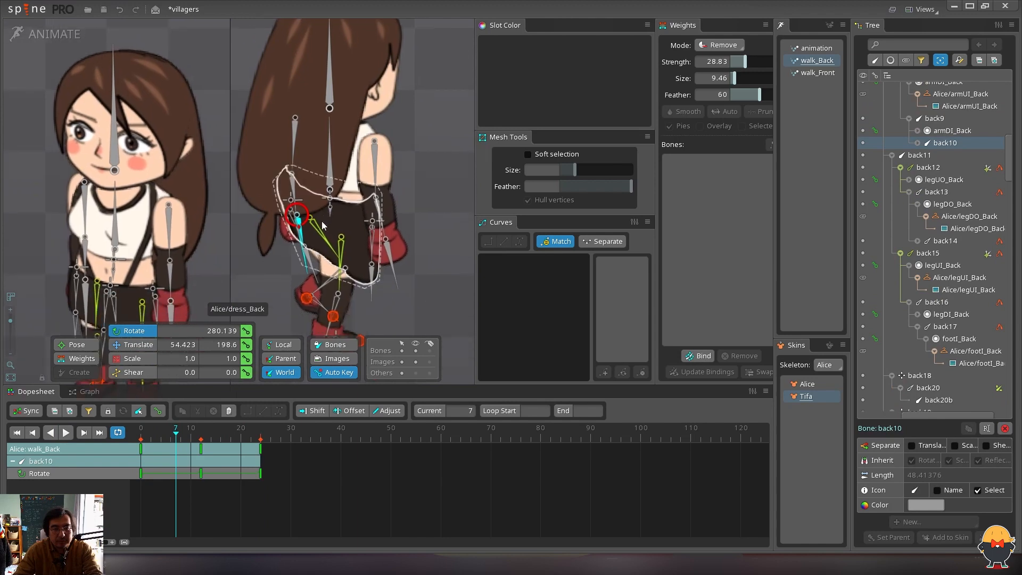
# Select the back dress mesh and play the walk_Back animation from the start to check the skirt's movement
pyautogui.press('v')
pyautogui.click(325, 229)
pyautogui.press('space')
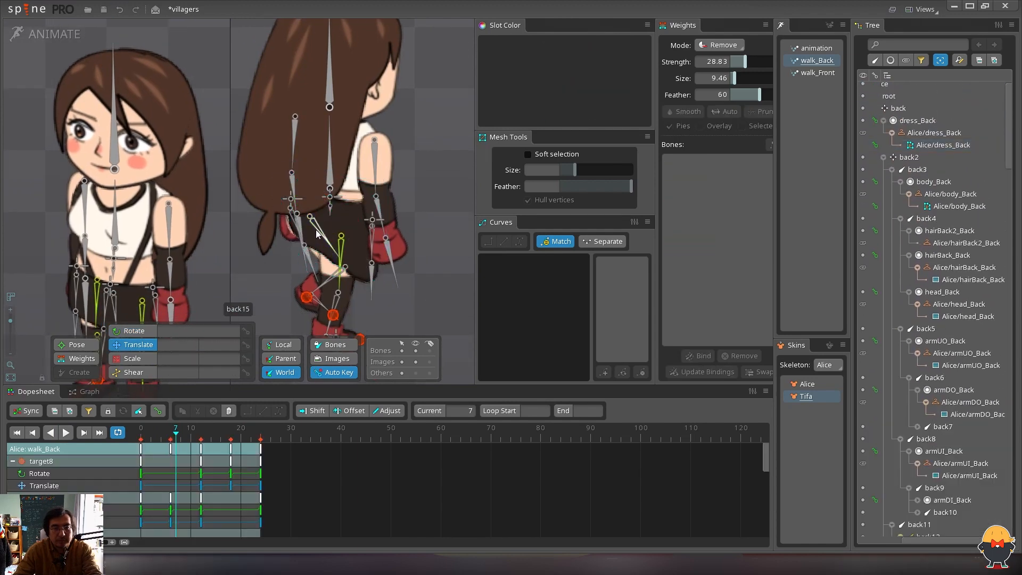
pyautogui.click(319, 229)
pyautogui.click(335, 222)
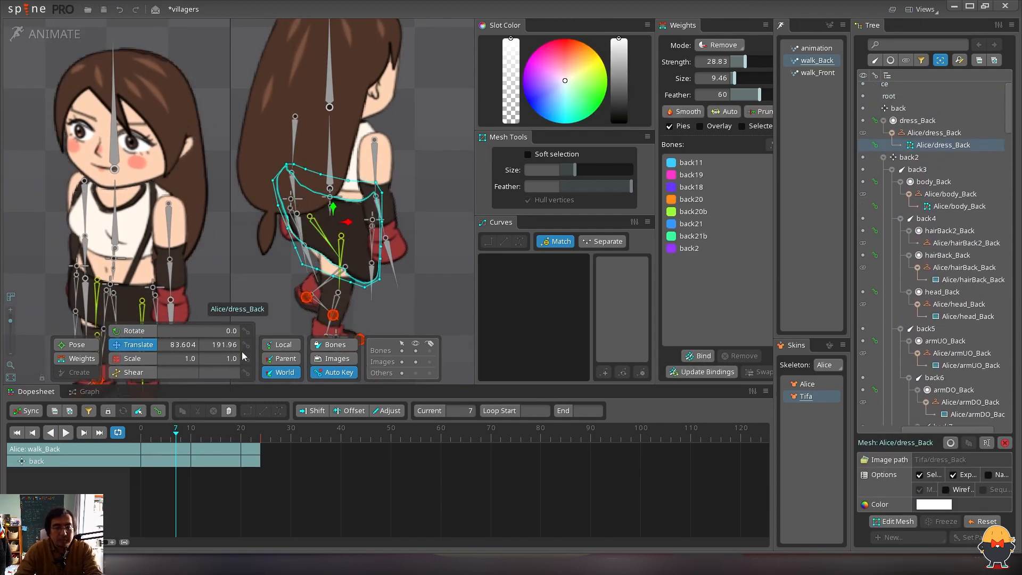
pyautogui.moveTo(162, 432); pyautogui.dragTo(141, 434)
pyautogui.press('space')
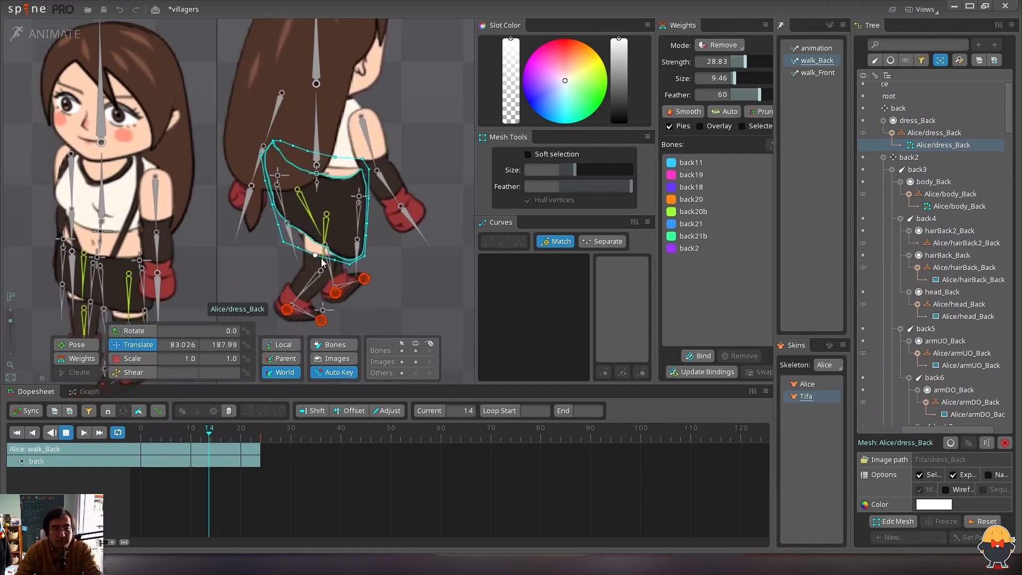
# Copy target7's rotate and translate keys from frame 0 to frame 24 and play the loop
pyautogui.click(342, 296)
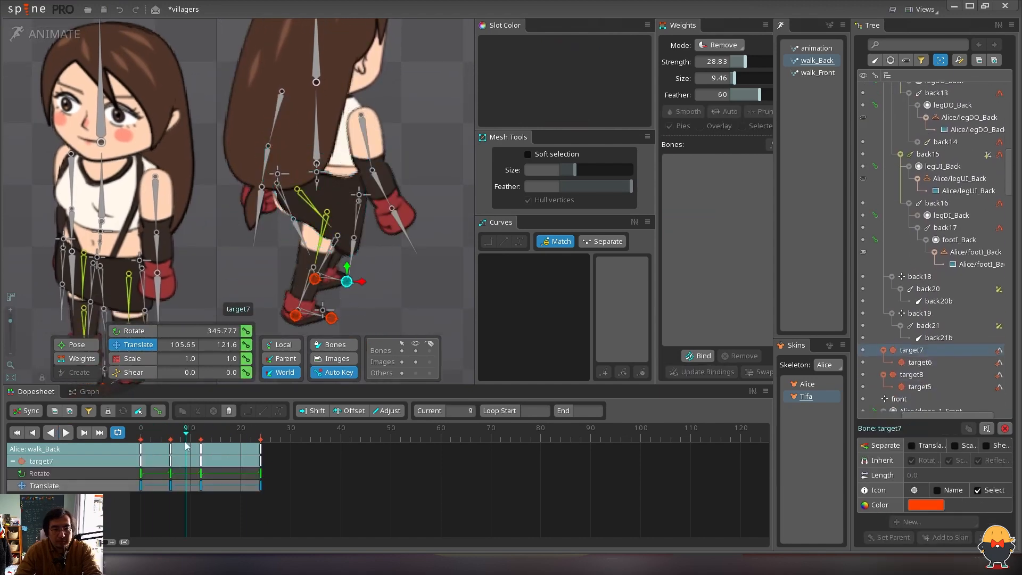
pyautogui.click(127, 438)
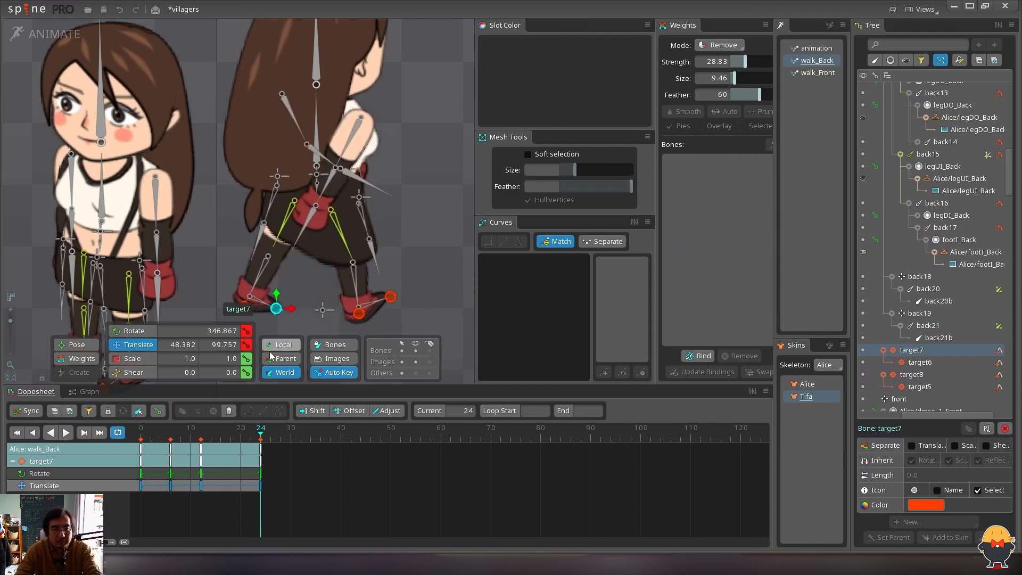
pyautogui.moveTo(158, 501); pyautogui.dragTo(139, 443)
pyautogui.hotkey('ctrl', 'c')
pyautogui.hotkey('ctrl', 'v')
pyautogui.press('space')
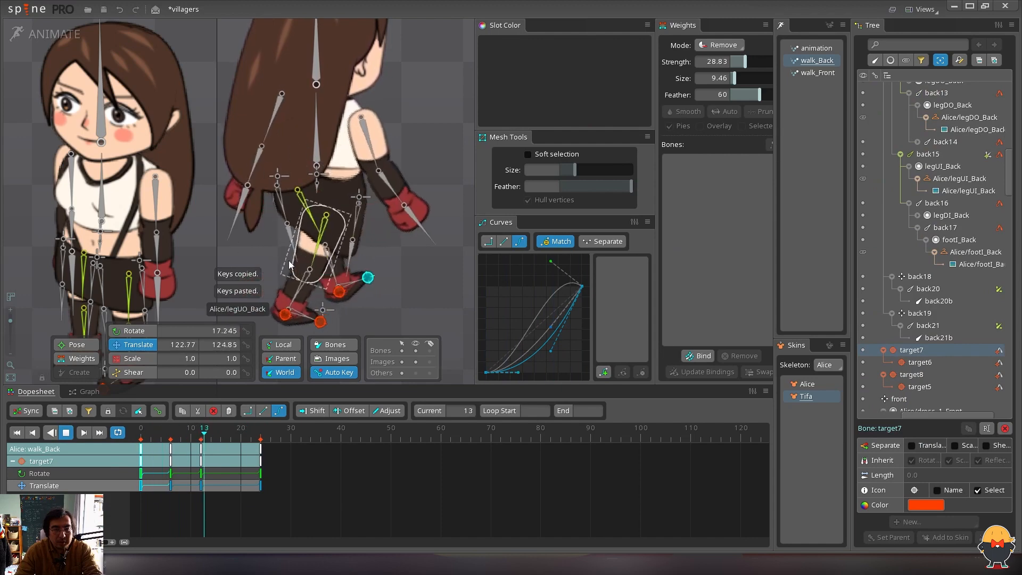
# Adjust the target7 foot control's pose at frame 6 of walk_Back
pyautogui.click(171, 437)
pyautogui.moveTo(171, 437); pyautogui.dragTo(200, 437)
pyautogui.click(170, 437)
pyautogui.moveTo(392, 294)
pyautogui.mouseDown()
pyautogui.moveTo(379, 300)
pyautogui.moveTo(389, 278)
pyautogui.mouseUp()
pyautogui.press('c')
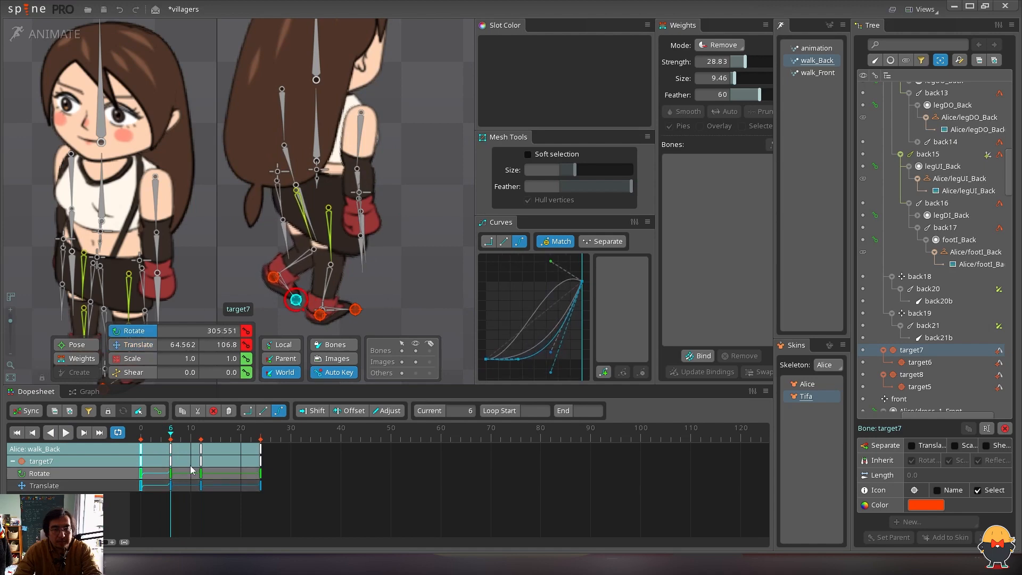
# Replay walk_Back and examine the curves of target7's keys and of back15's translate keys
pyautogui.click(145, 433)
pyautogui.press('d')
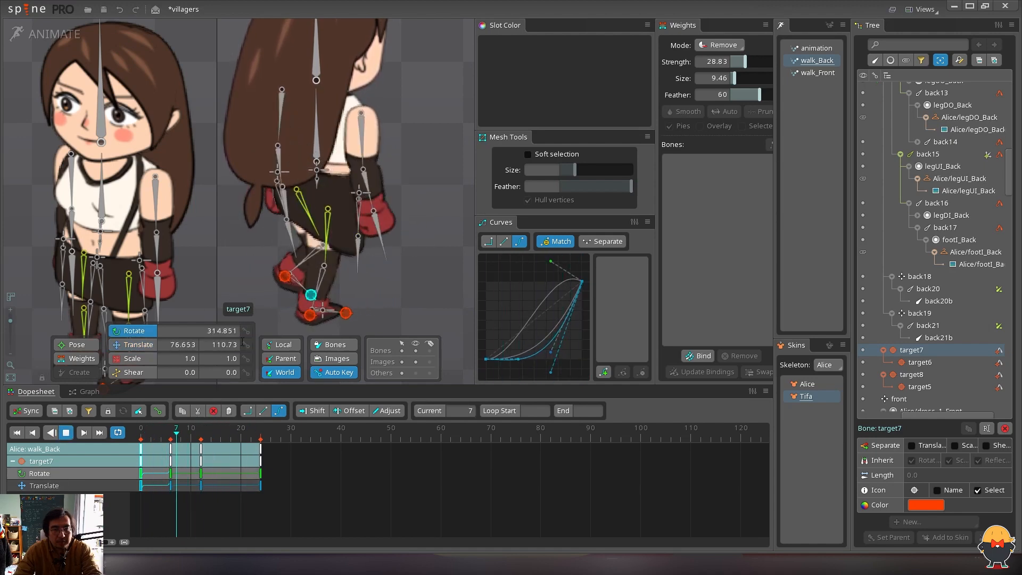
pyautogui.press('d')
pyautogui.moveTo(301, 503); pyautogui.dragTo(141, 443)
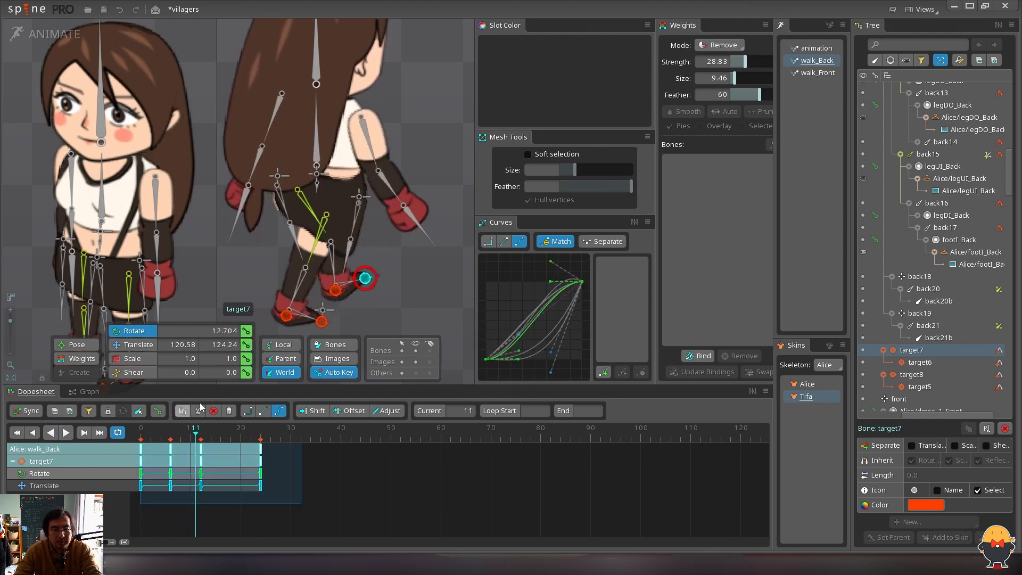
pyautogui.click(271, 489)
pyautogui.moveTo(192, 500); pyautogui.dragTo(220, 446)
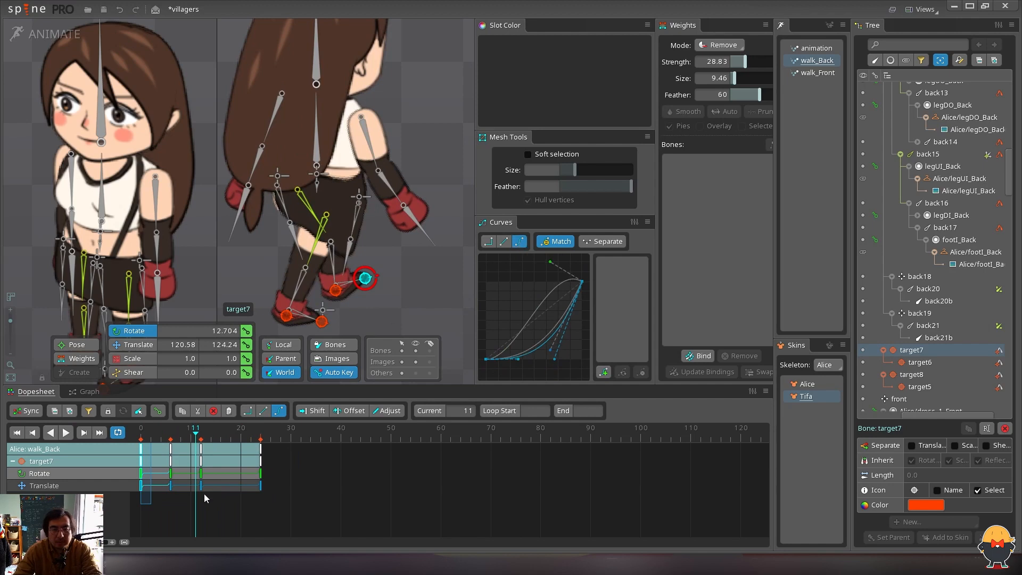
pyautogui.press('d')
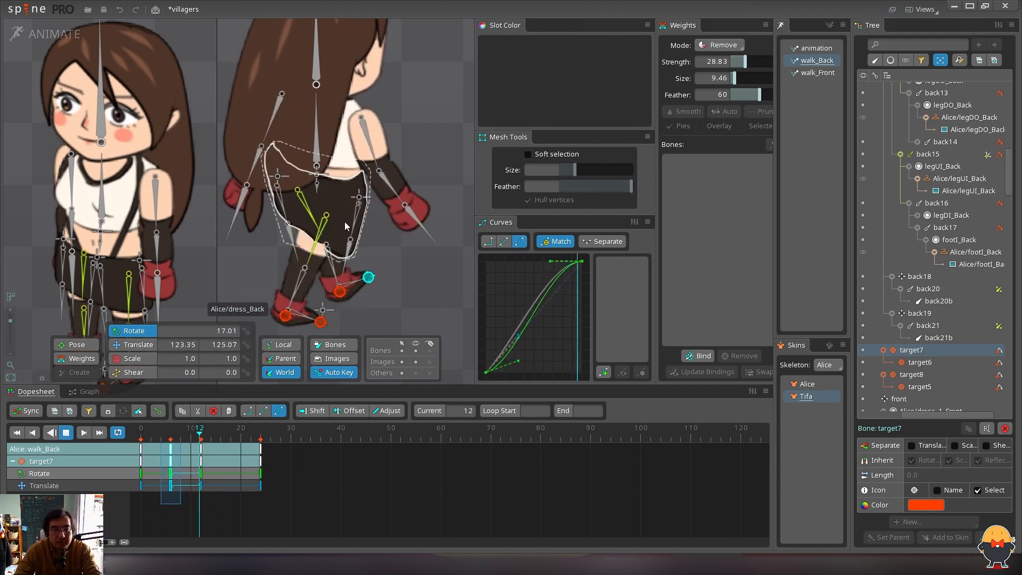
pyautogui.press('d')
pyautogui.click(298, 210)
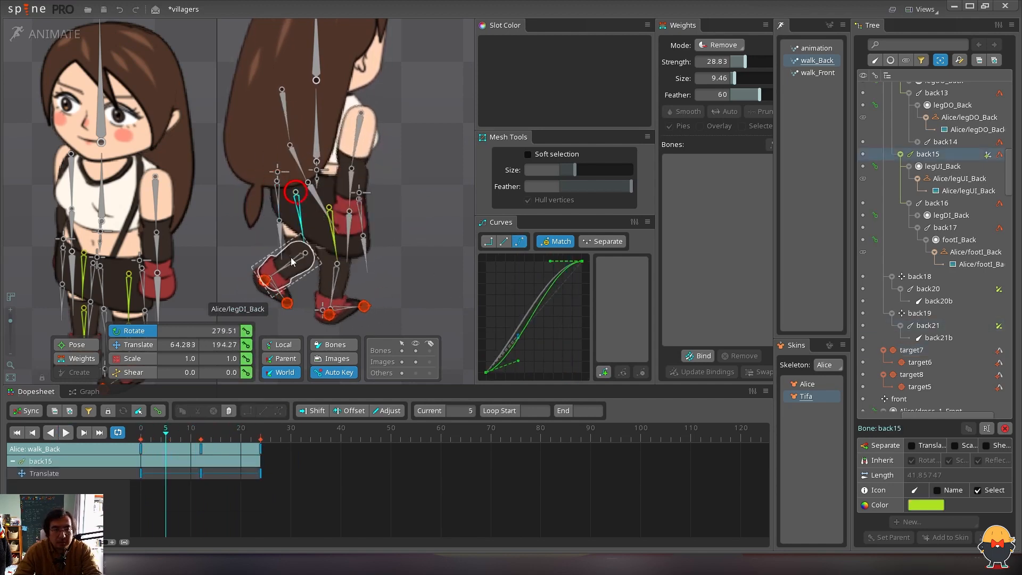
pyautogui.press('d')
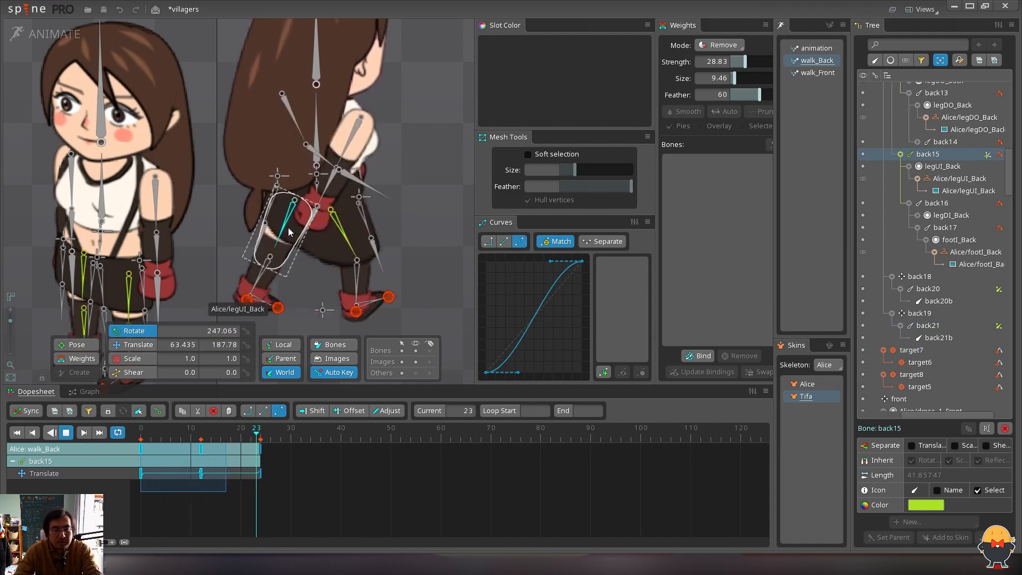
# Show the Alice skin and, in setup mode, set the rotate mix of back21's transform constraint to 42.01
pyautogui.click(807, 383)
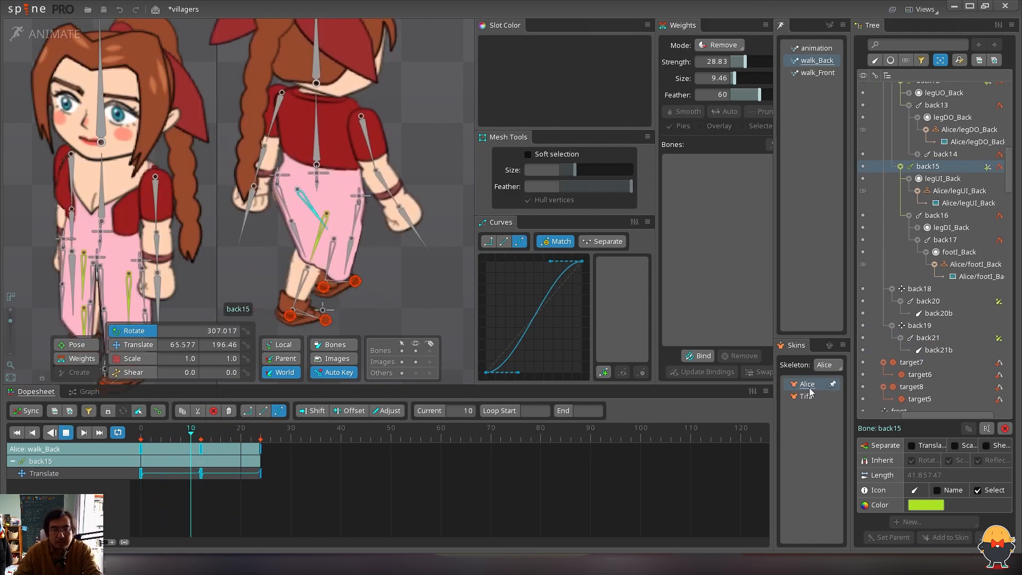
pyautogui.press('d')
pyautogui.press('Tab')
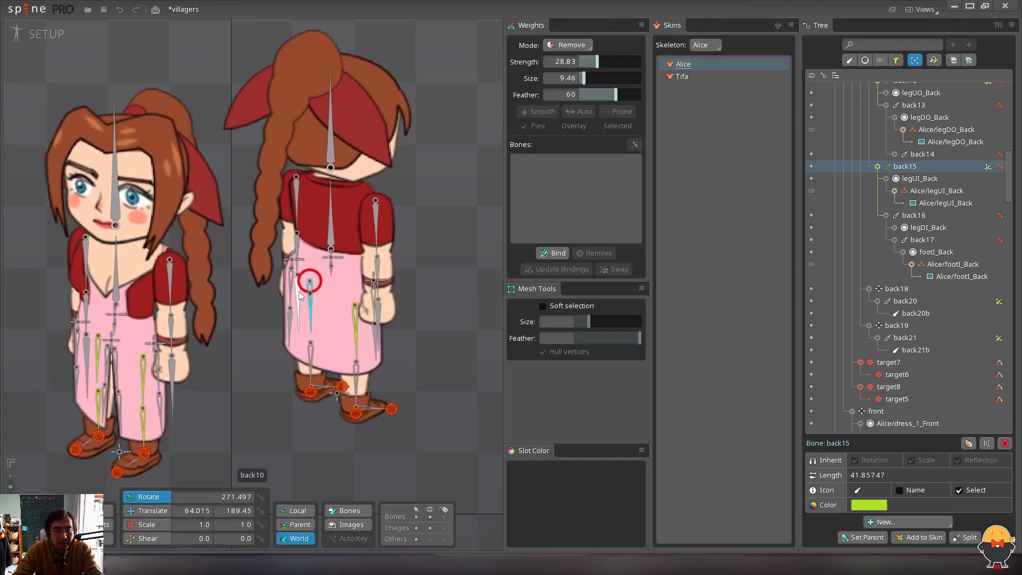
pyautogui.click(292, 297)
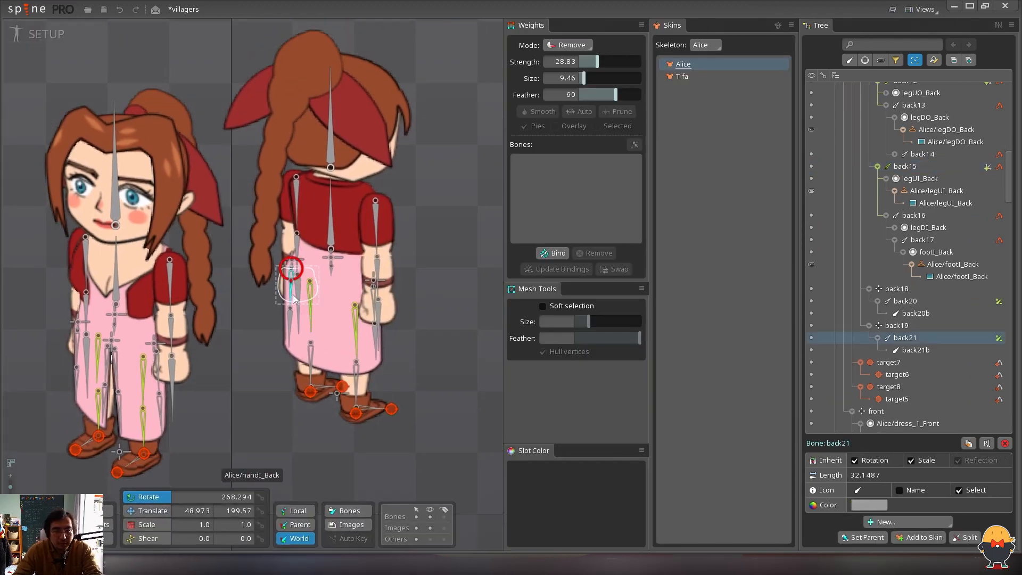
pyautogui.click(998, 339)
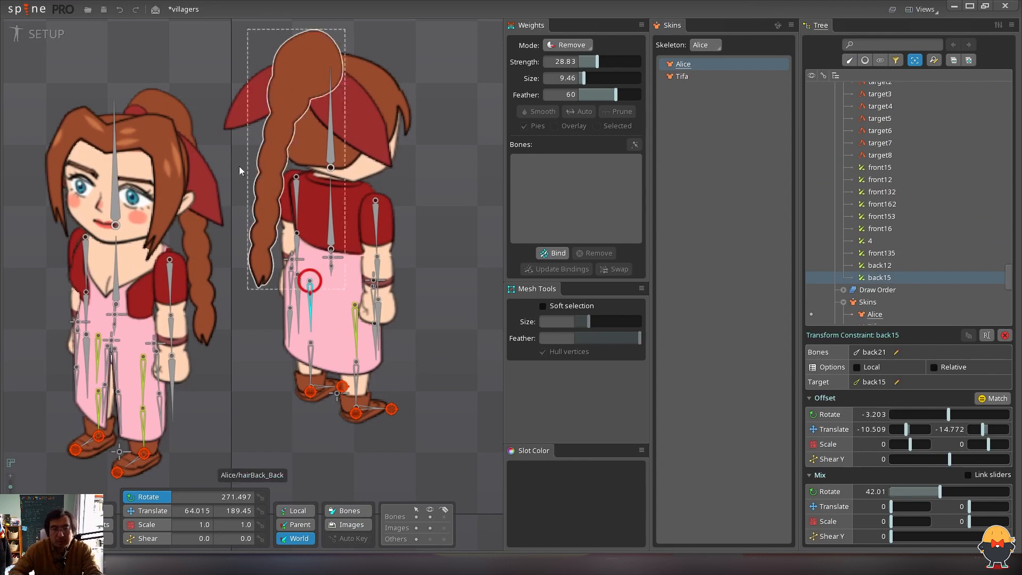
pyautogui.click(43, 40)
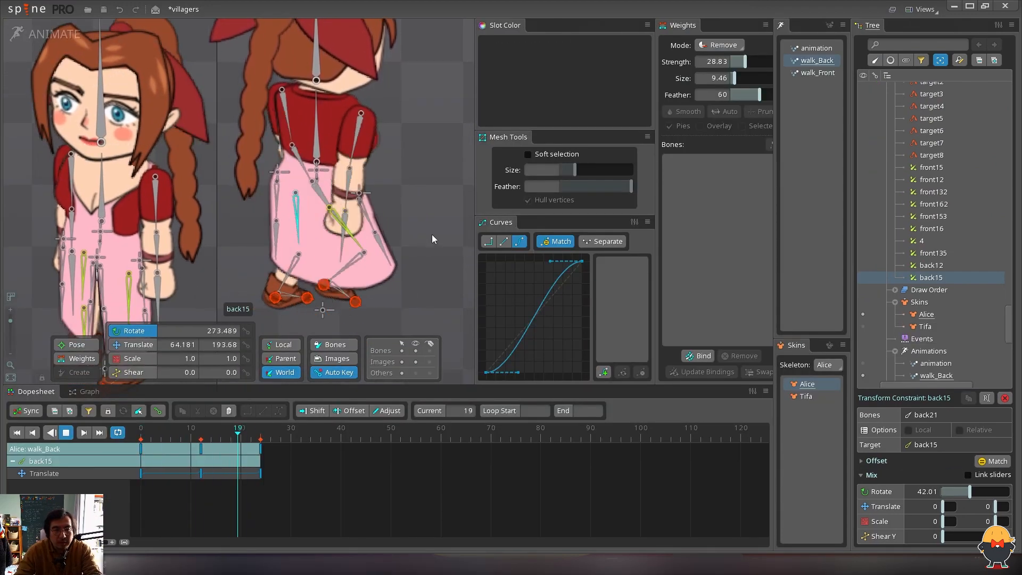
# Preview the walk animations with the Alice skin and walk_Back with the Tifa skin
pyautogui.click(817, 73)
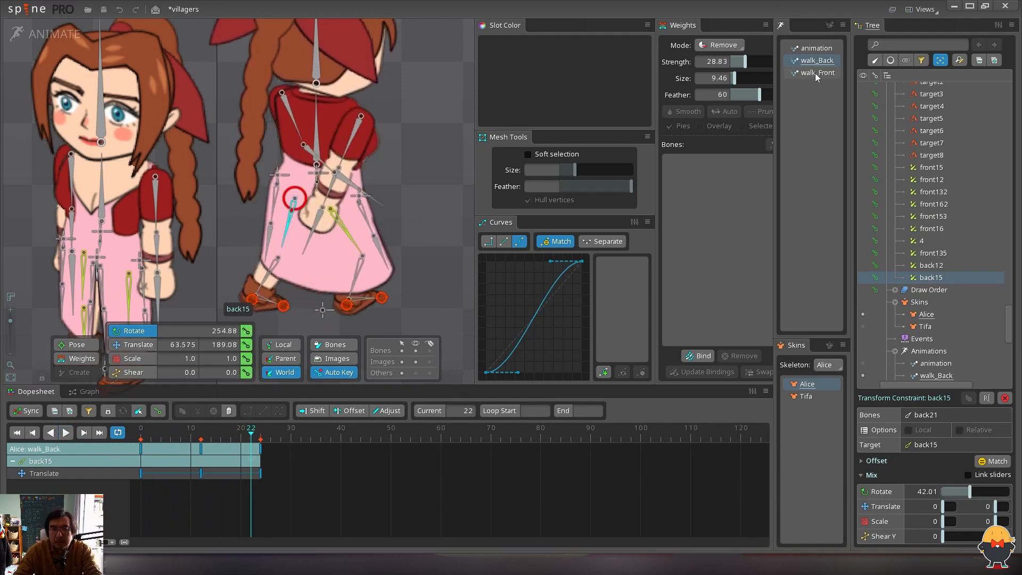
pyautogui.click(817, 60)
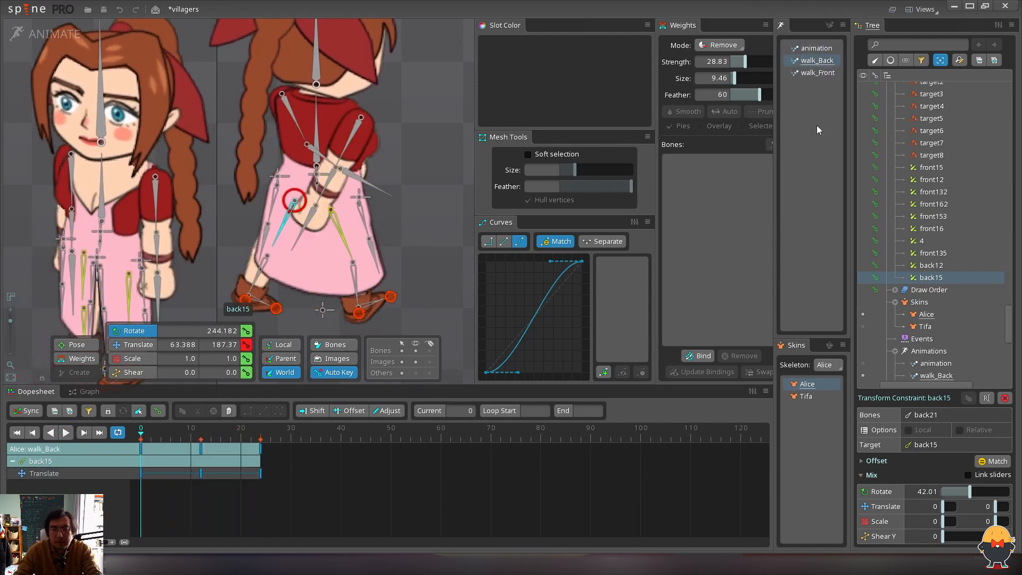
pyautogui.click(822, 395)
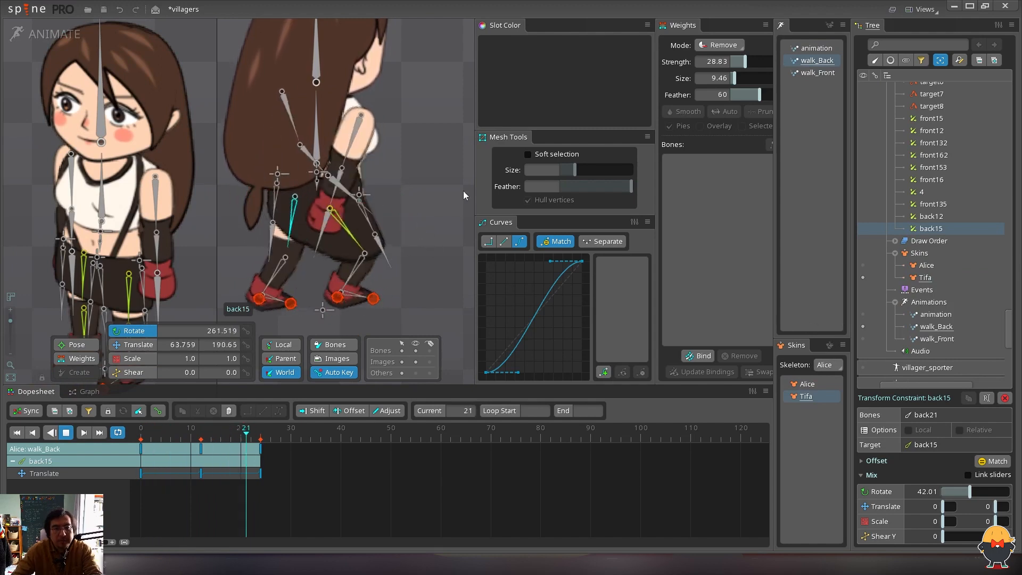
pyautogui.moveTo(410, 175); pyautogui.dragTo(419, 176)
pyautogui.press('d')
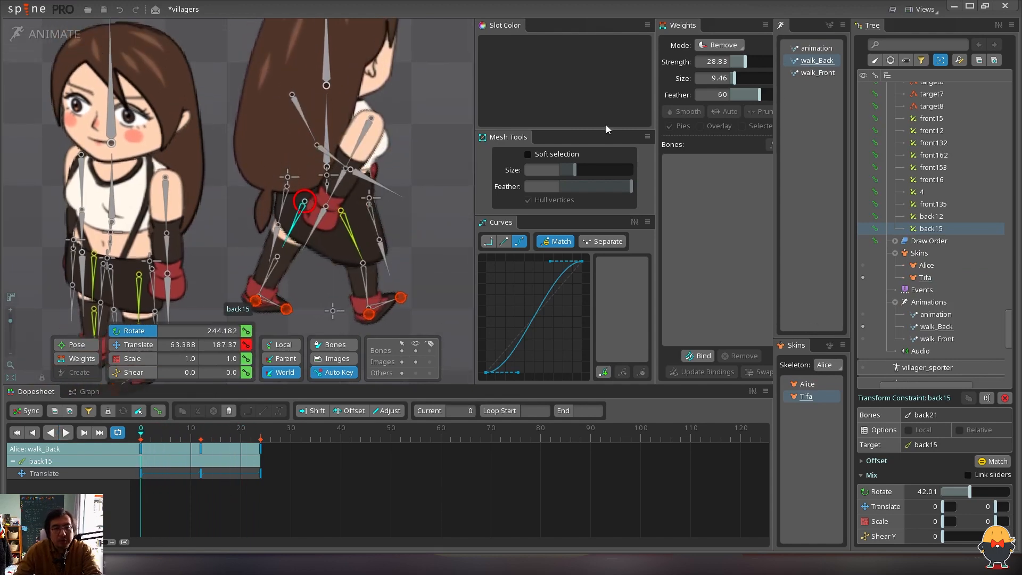
# Save the project and preview walk_Front with the Tifa skin and walk_Back with the Alice skin
pyautogui.click(800, 74)
pyautogui.press('d')
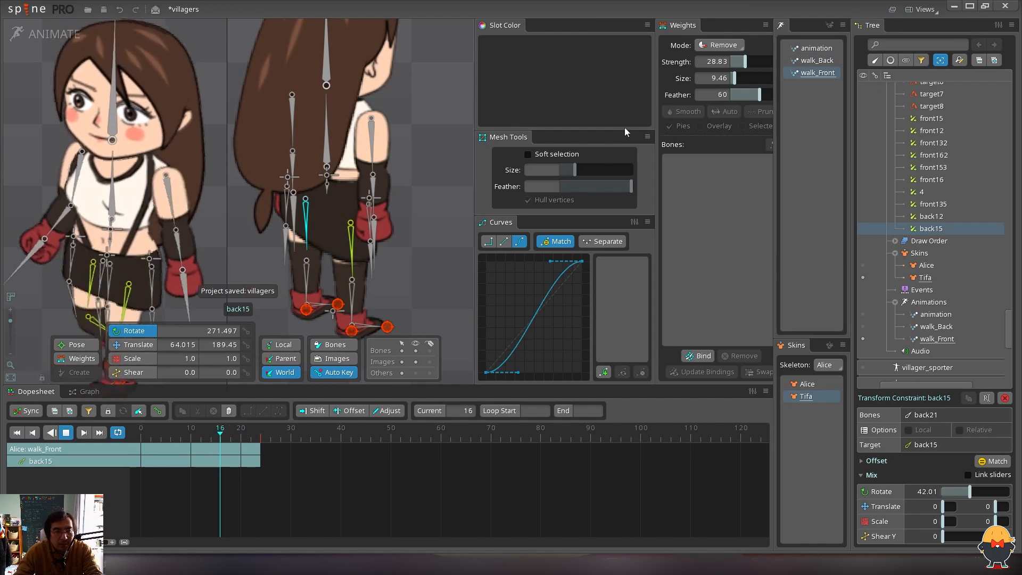
pyautogui.moveTo(390, 226)
pyautogui.mouseDown()
pyautogui.moveTo(388, 159)
pyautogui.moveTo(389, 224)
pyautogui.mouseUp()
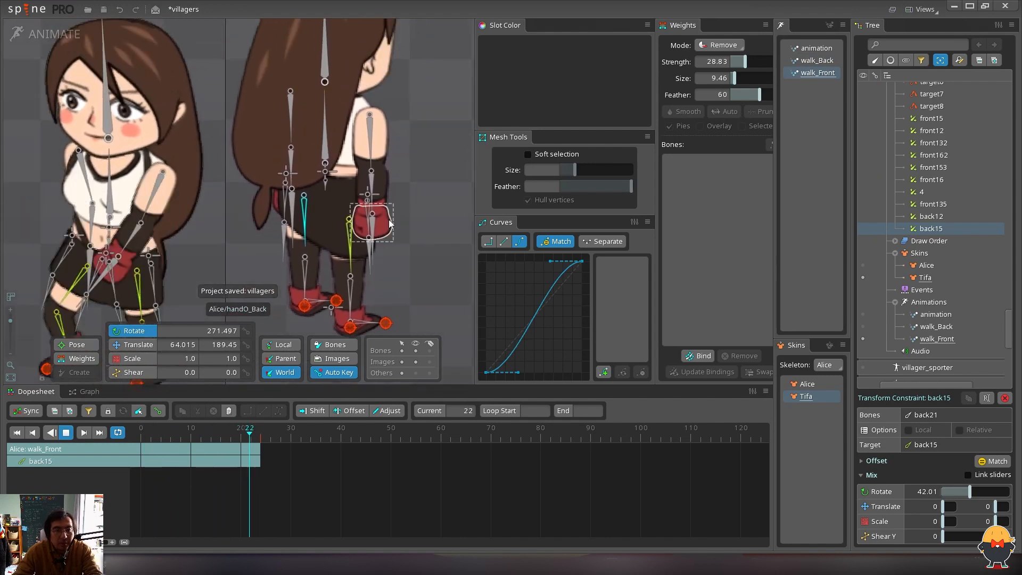
pyautogui.click(817, 60)
pyautogui.click(807, 384)
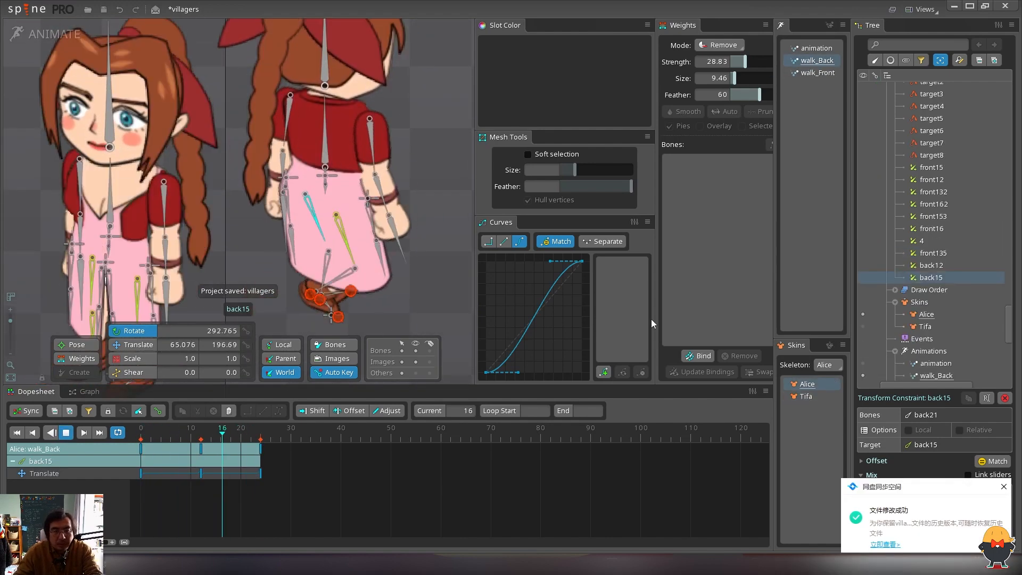
pyautogui.press('d')
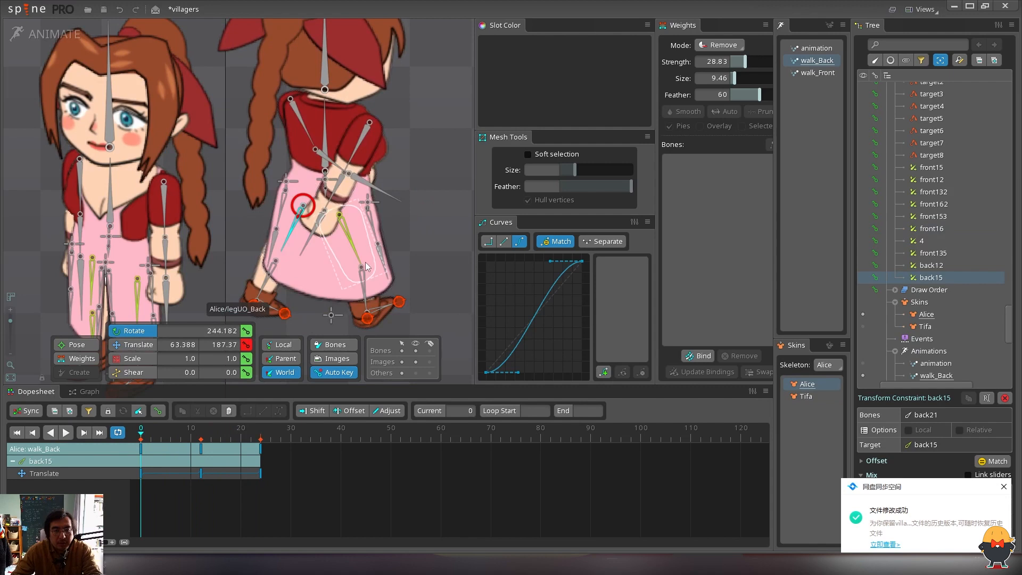
# In setup mode, create a transform constraint named back134 on bone back20b targeting back13, with a rotate mix of 24.2
pyautogui.click(53, 55)
pyautogui.click(50, 35)
pyautogui.click(385, 351)
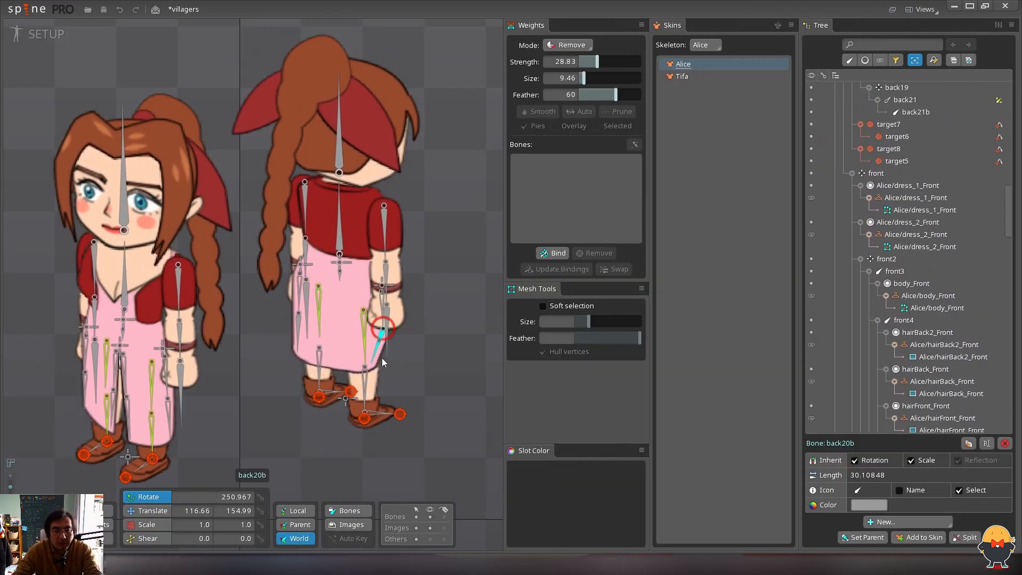
pyautogui.click(912, 522)
pyautogui.click(906, 505)
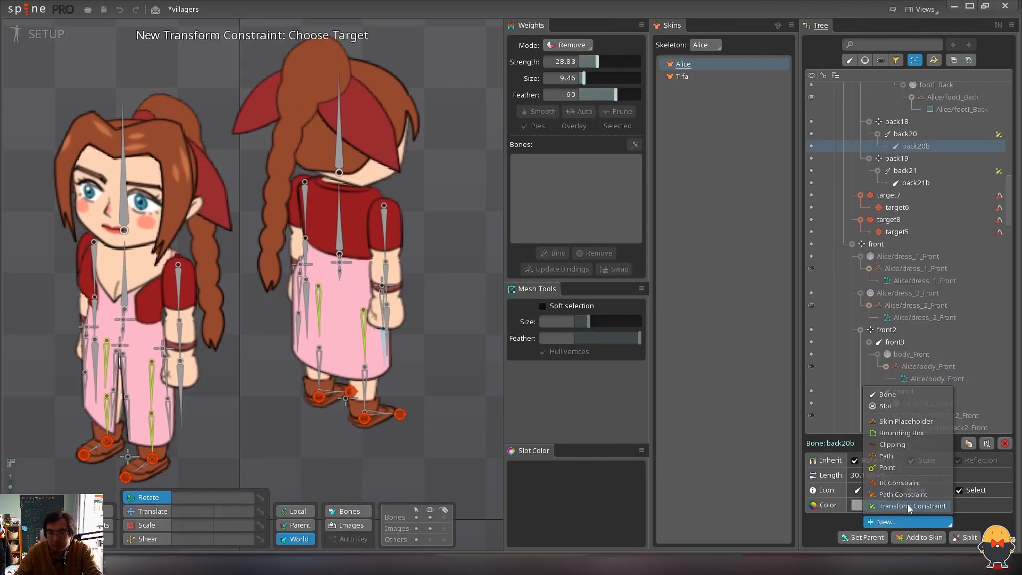
pyautogui.click(365, 384)
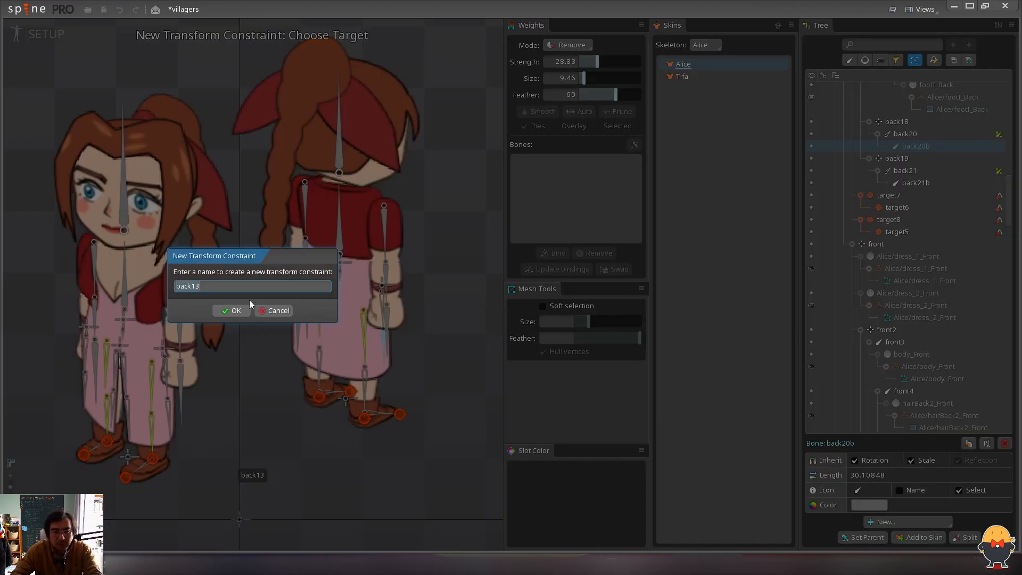
pyautogui.click(219, 286)
pyautogui.write('4')
pyautogui.press('Return')
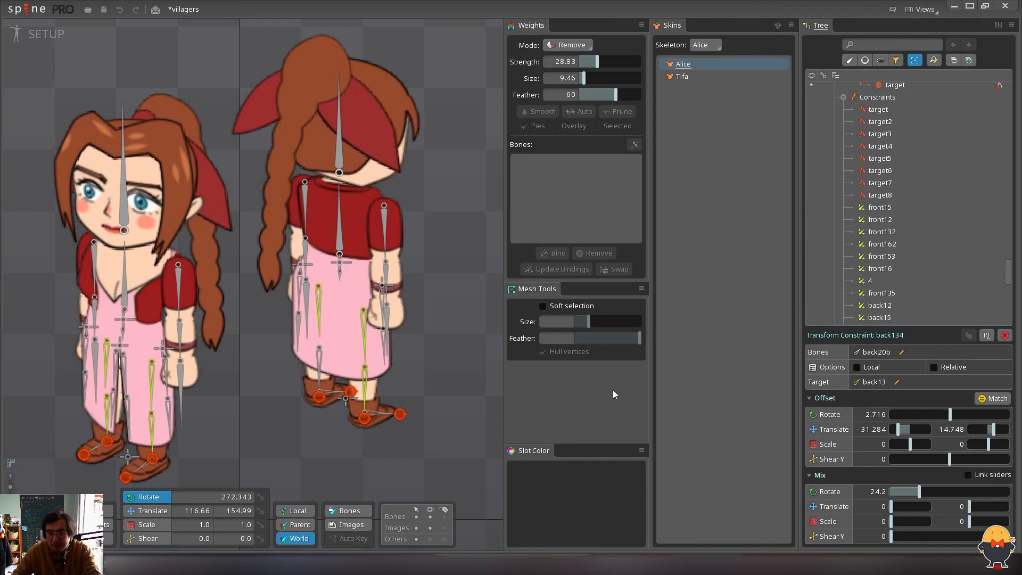
# Create a transform constraint named back16 on bone back21b targeting back16, with a rotate mix of 23.29
pyautogui.click(298, 324)
pyautogui.click(949, 524)
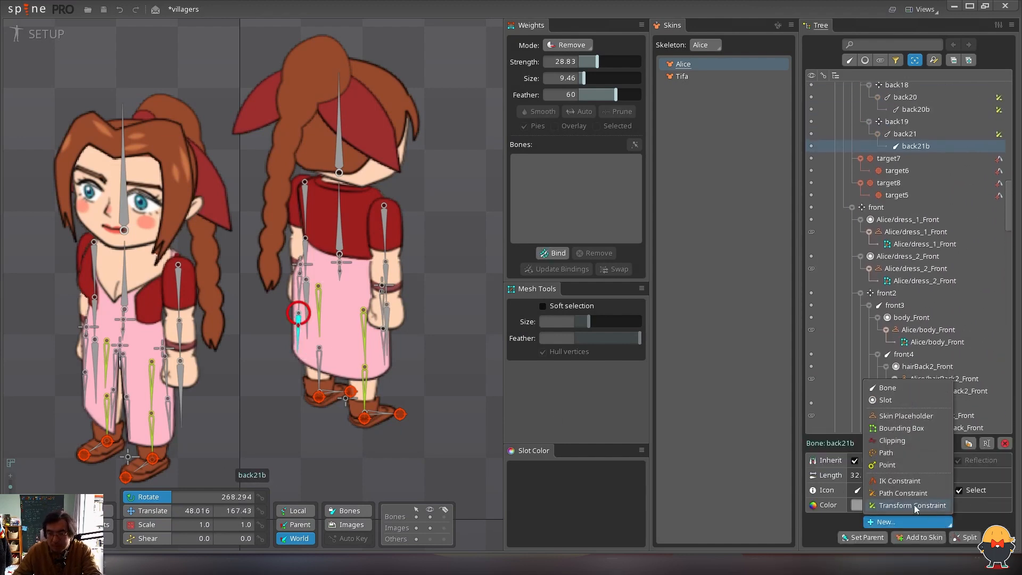
pyautogui.click(915, 504)
pyautogui.click(319, 364)
pyautogui.click(233, 313)
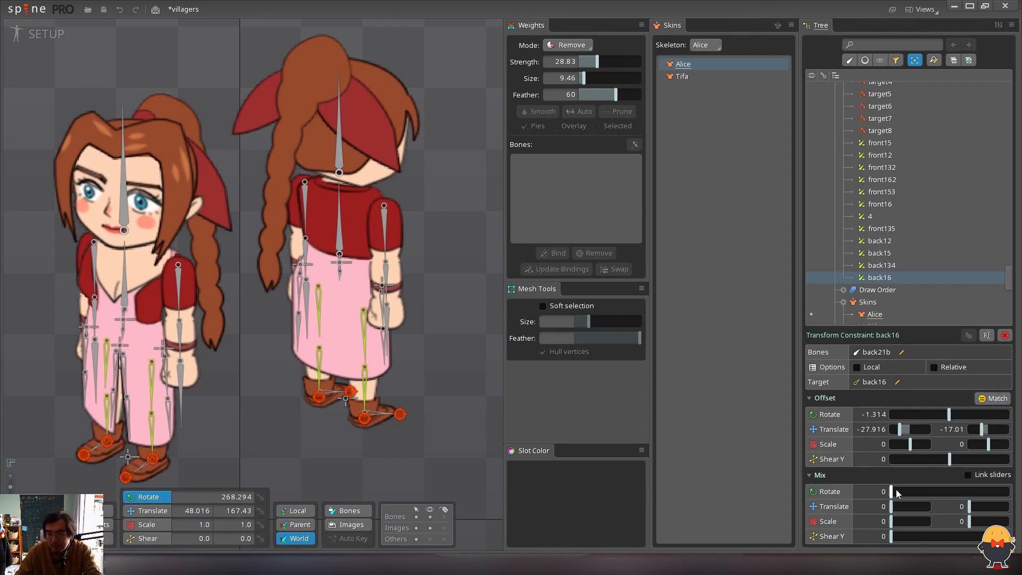
# Return to animate mode and review the looping walk_Back animation on the whole characters with the bones hidden
pyautogui.click(40, 37)
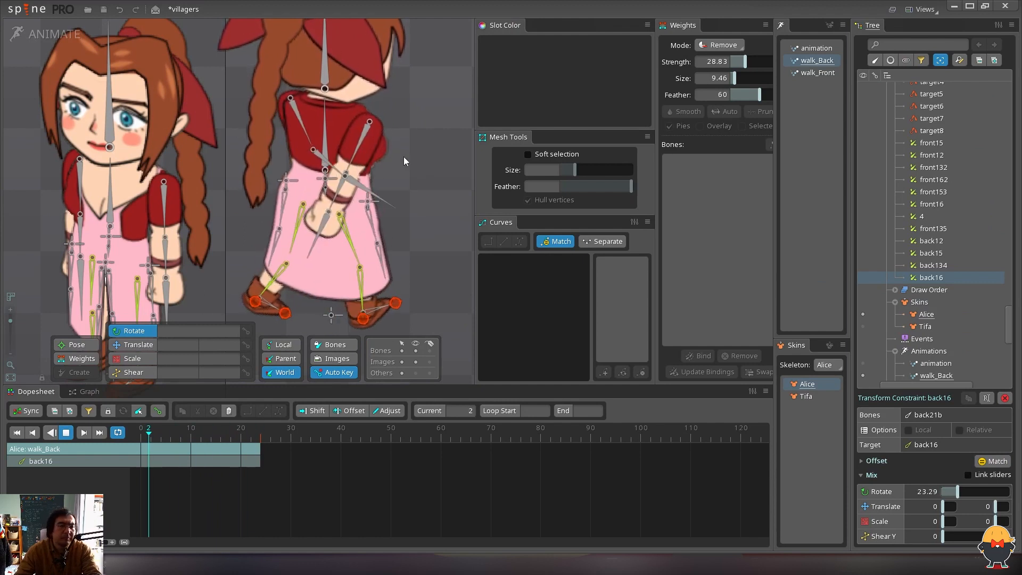
pyautogui.click(10, 327)
pyautogui.moveTo(361, 282); pyautogui.dragTo(398, 311)
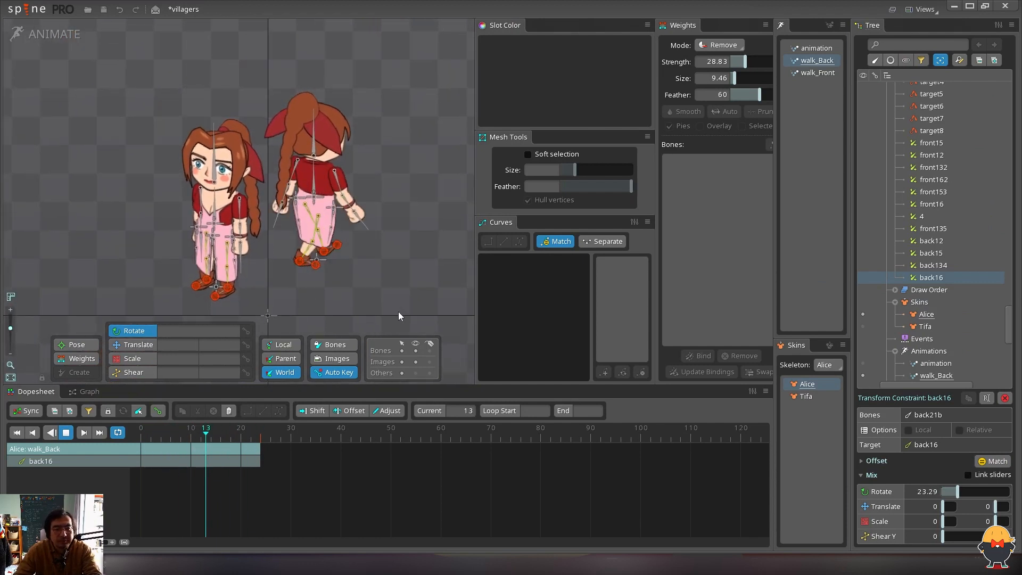
pyautogui.click(416, 350)
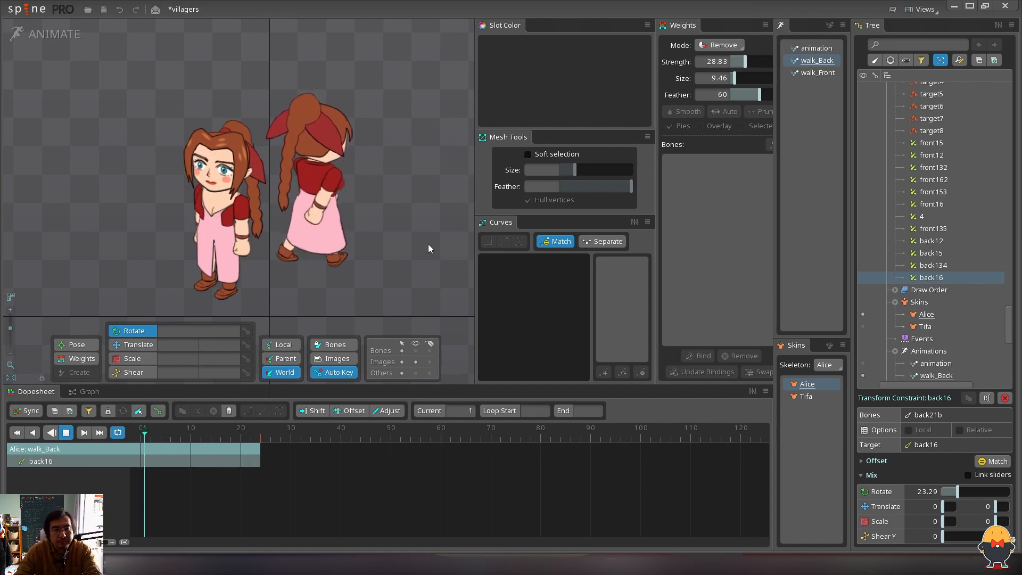
# In setup mode, set the rotate mix of transform constraint back16 to 36.99 and return to animate mode
pyautogui.press('d')
pyautogui.click(52, 45)
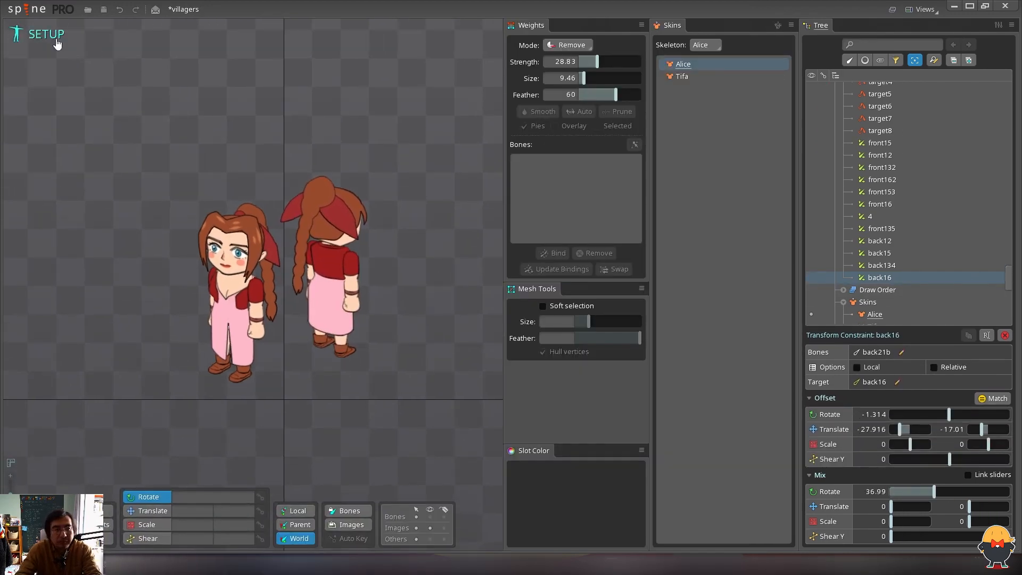
pyautogui.click(52, 35)
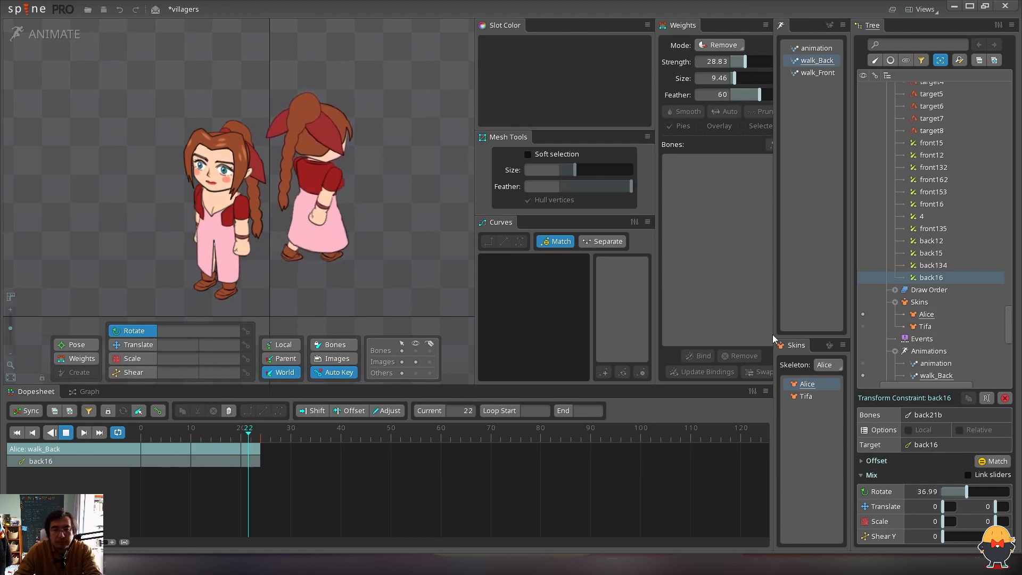
# Preview the looping walk_Back animation with the Tifa skin, return to setup mode and save the project
pyautogui.click(805, 396)
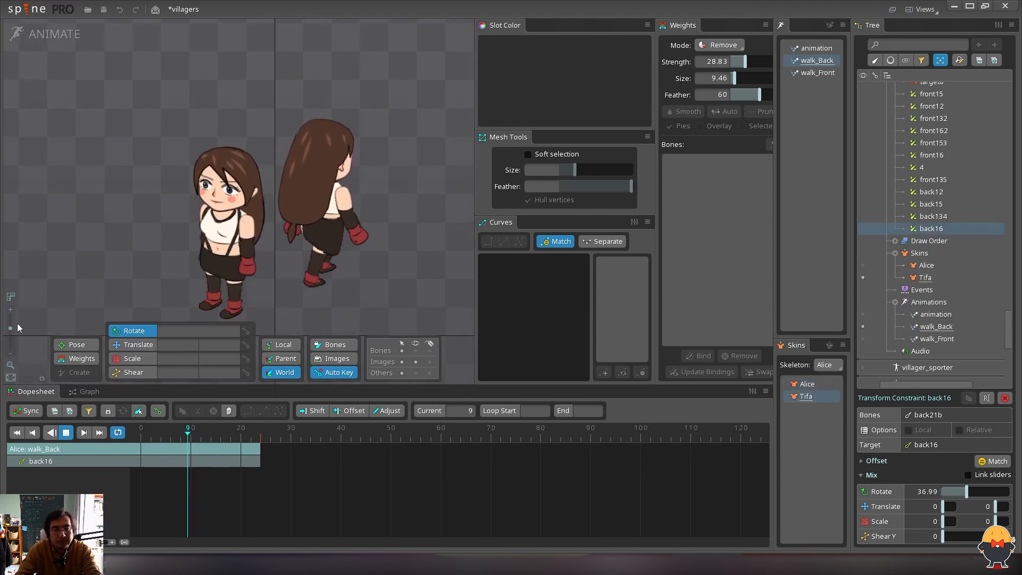
pyautogui.moveTo(11, 328)
pyautogui.mouseDown()
pyautogui.moveTo(10, 342)
pyautogui.moveTo(11, 328)
pyautogui.mouseUp()
pyautogui.press('d')
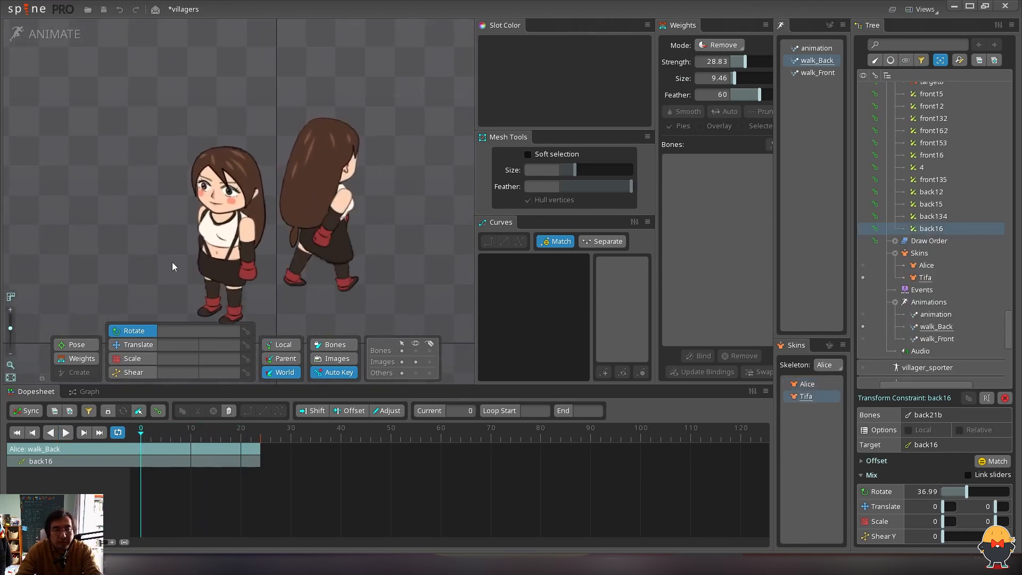
pyautogui.click(52, 35)
pyautogui.hotkey('ctrl', 's')
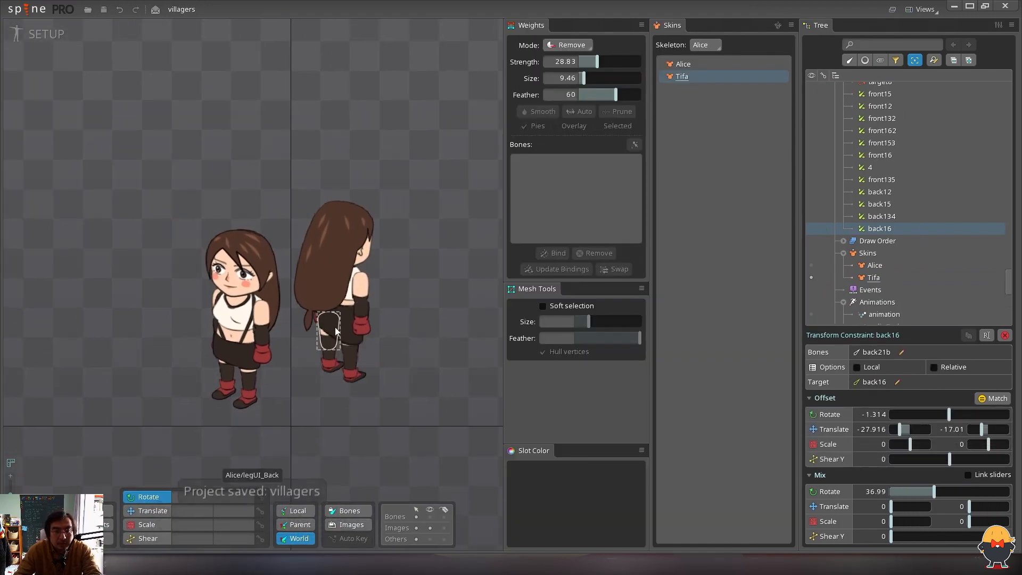
# Reshape the hem of Tifa's Alice/dress_Back mesh using soft selection with size 121.01 and feather 100
pyautogui.click(342, 325)
pyautogui.scroll(3, 343, 326)
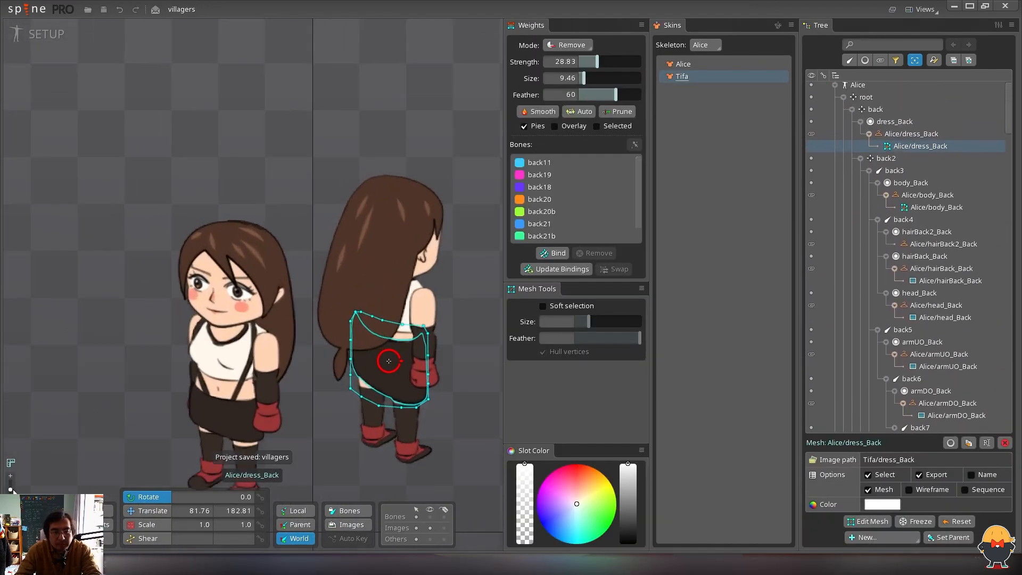
pyautogui.press('v')
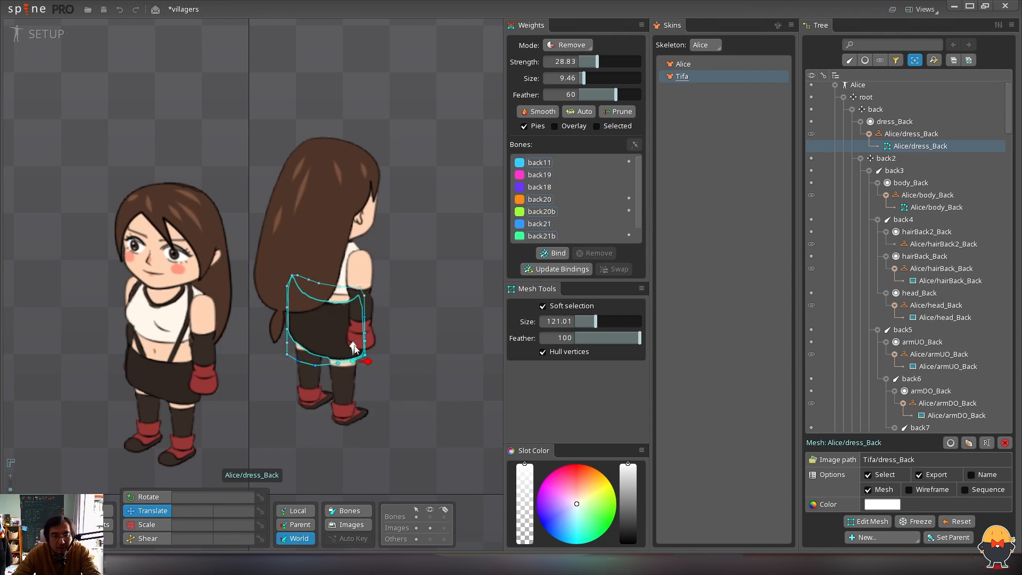
# Examine Tifa's back skirt while walk_Back plays, and compare the Alice and Tifa skins in setup mode
pyautogui.click(44, 34)
pyautogui.press('space')
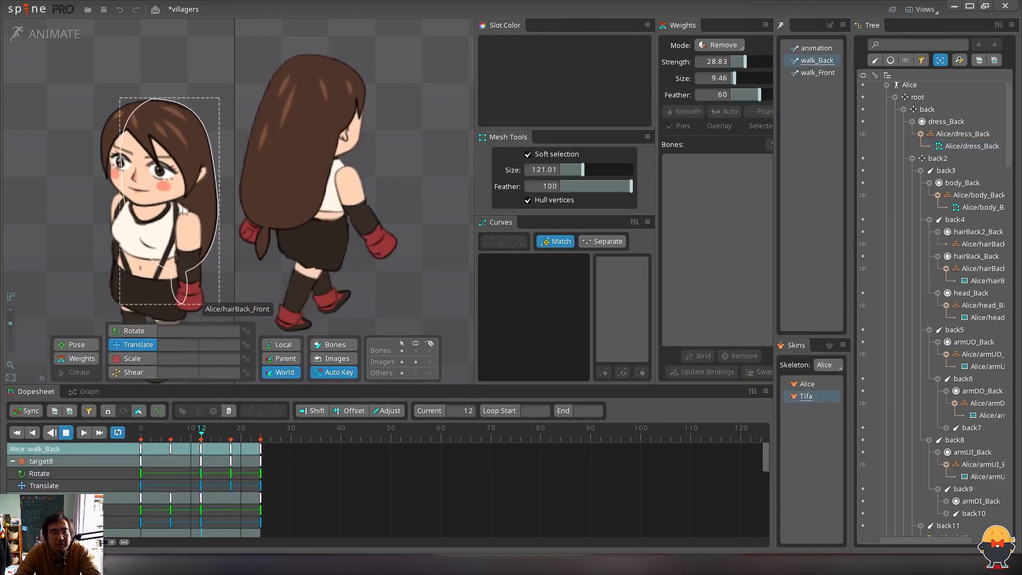
pyautogui.click(327, 236)
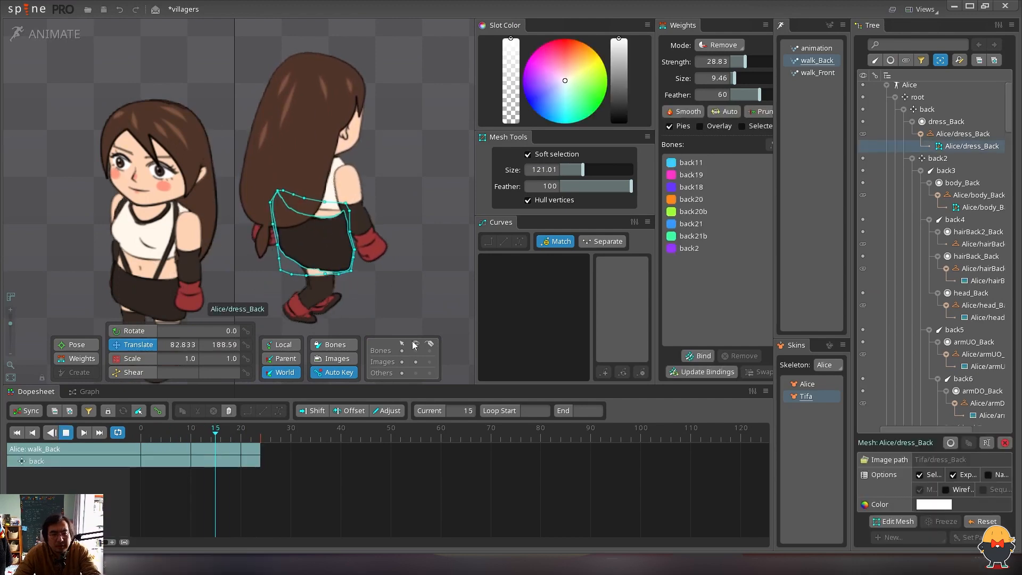
pyautogui.click(44, 34)
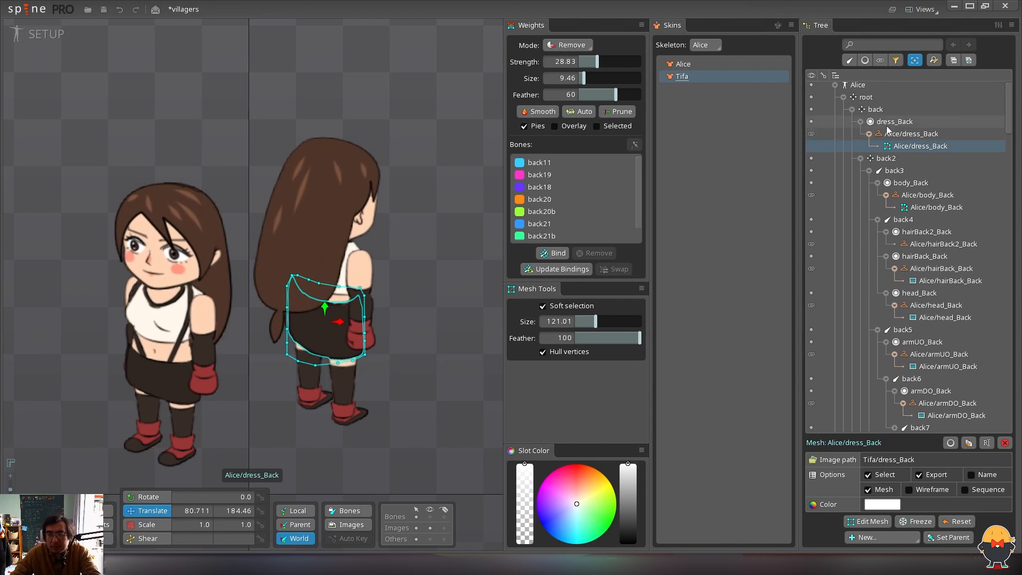
pyautogui.click(689, 69)
pyautogui.click(687, 78)
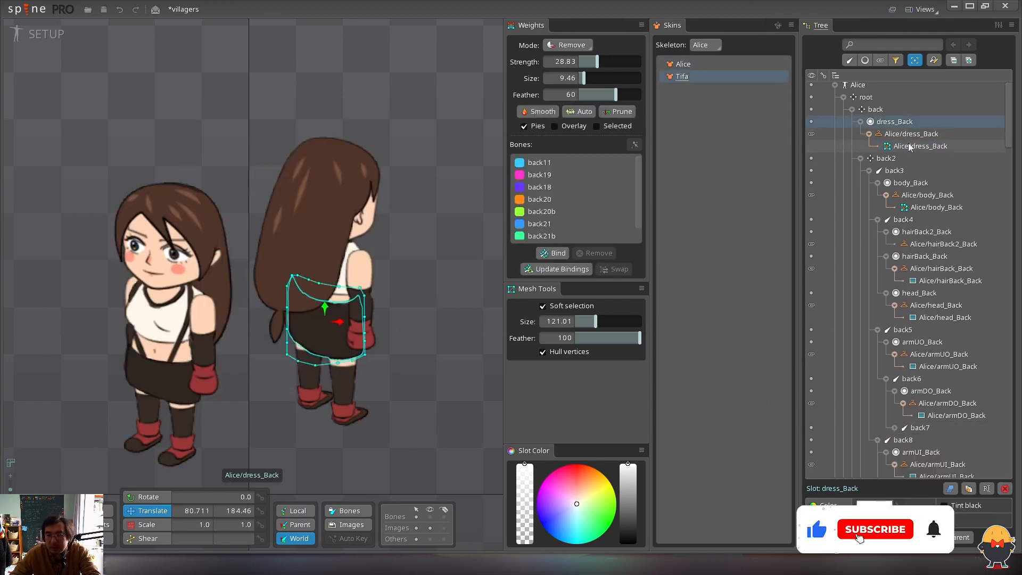
# Turn off the mesh option on Tifa's Alice/dress_Back attachment and move the skirt image down onto the hips
pyautogui.click(871, 494)
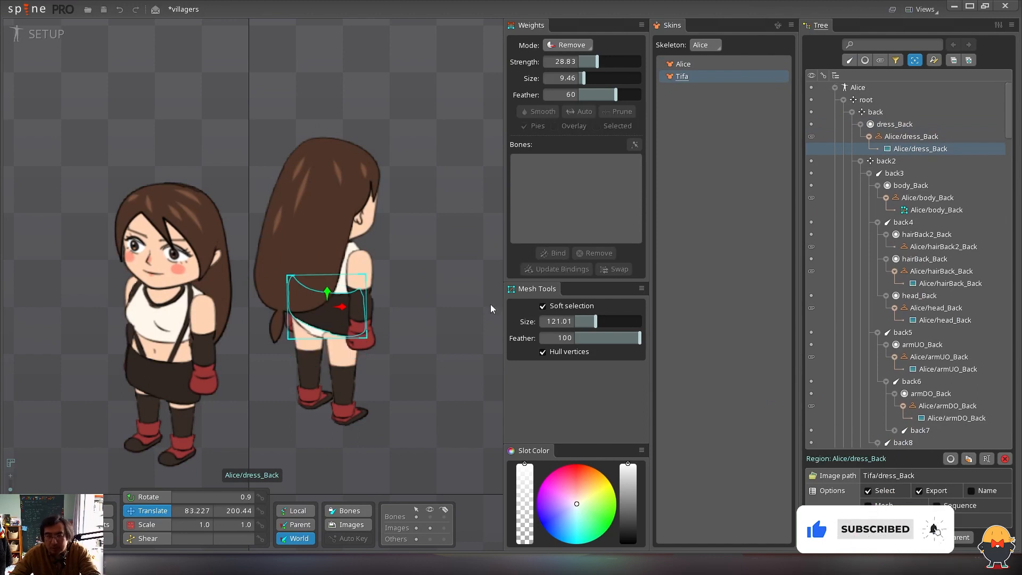
pyautogui.moveTo(449, 280)
pyautogui.mouseDown()
pyautogui.moveTo(446, 314)
pyautogui.moveTo(446, 299)
pyautogui.mouseUp()
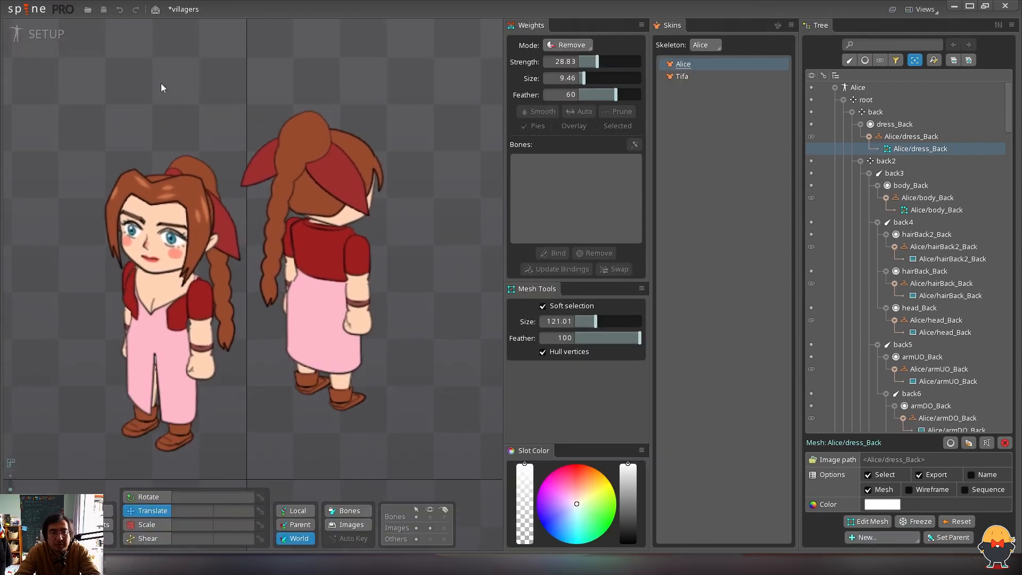
pyautogui.click(745, 76)
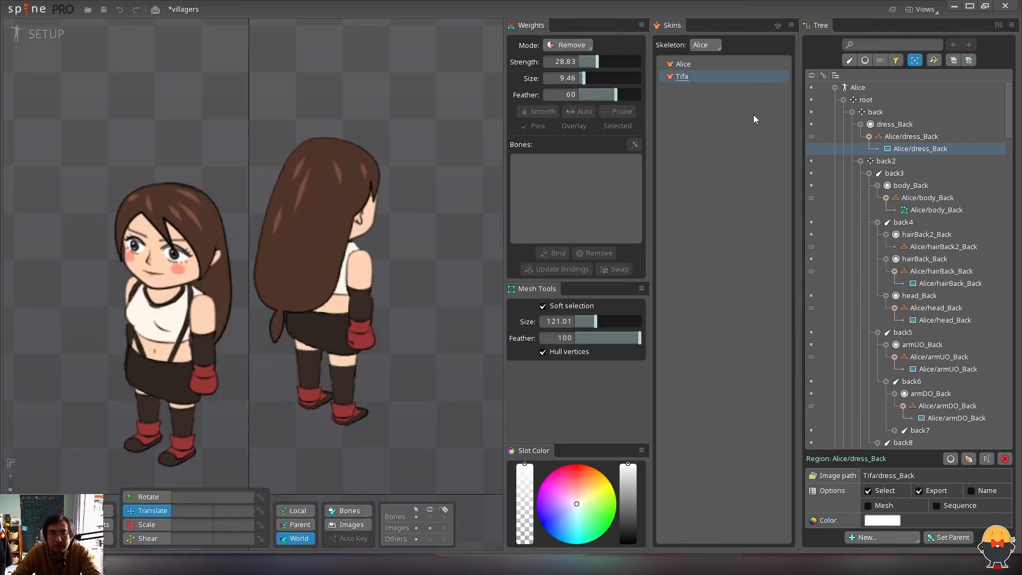
pyautogui.click(909, 139)
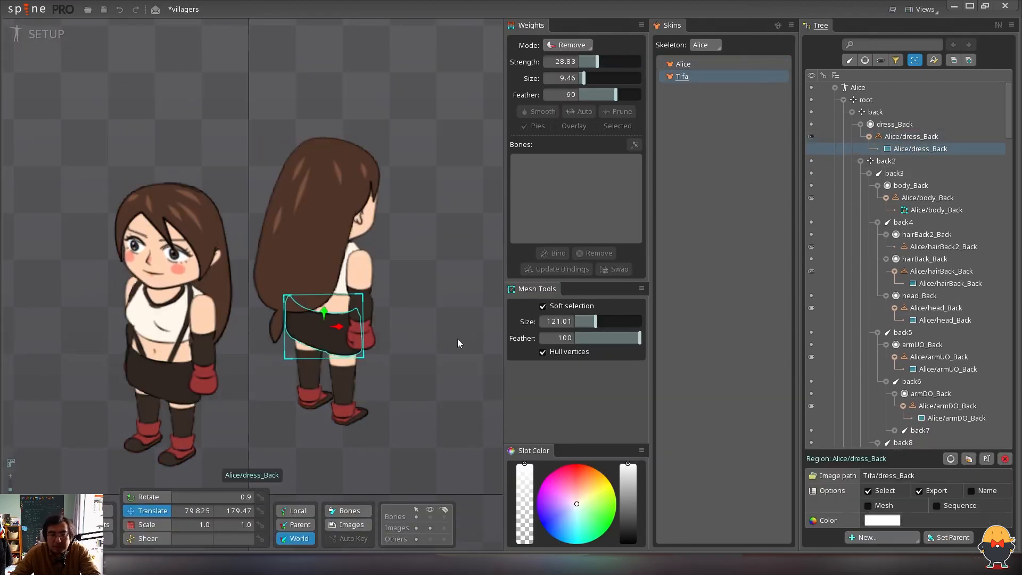
pyautogui.moveTo(449, 336)
pyautogui.mouseDown()
pyautogui.moveTo(449, 358)
pyautogui.moveTo(448, 337)
pyautogui.mouseUp()
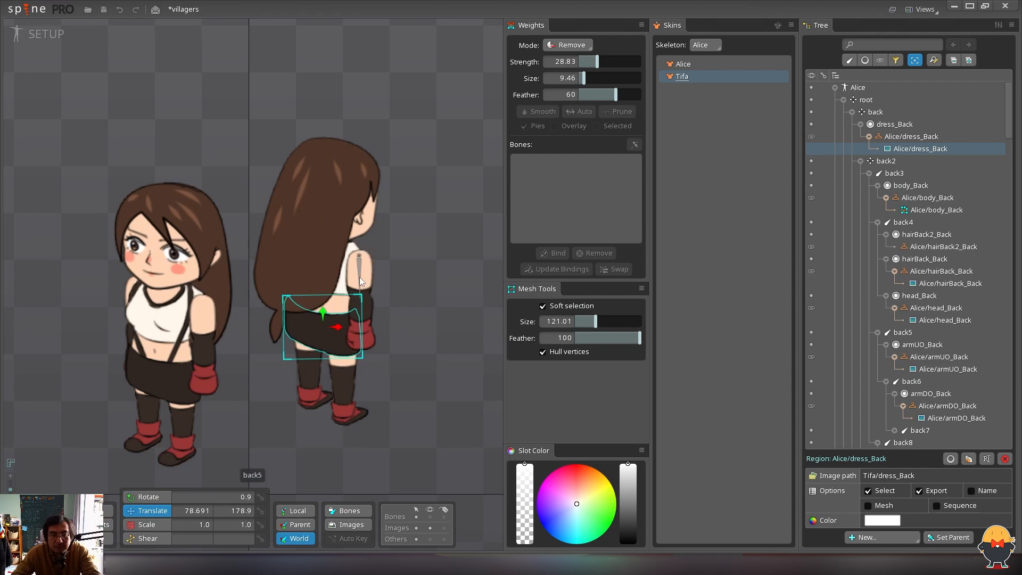
# Position Tifa's back skirt image at about X 86.8, Y 177.6, checking the fit with arm bone back5 temporarily moved aside
pyautogui.click(360, 276)
pyautogui.moveTo(319, 331); pyautogui.dragTo(322, 333)
pyautogui.moveTo(361, 271); pyautogui.dragTo(399, 280)
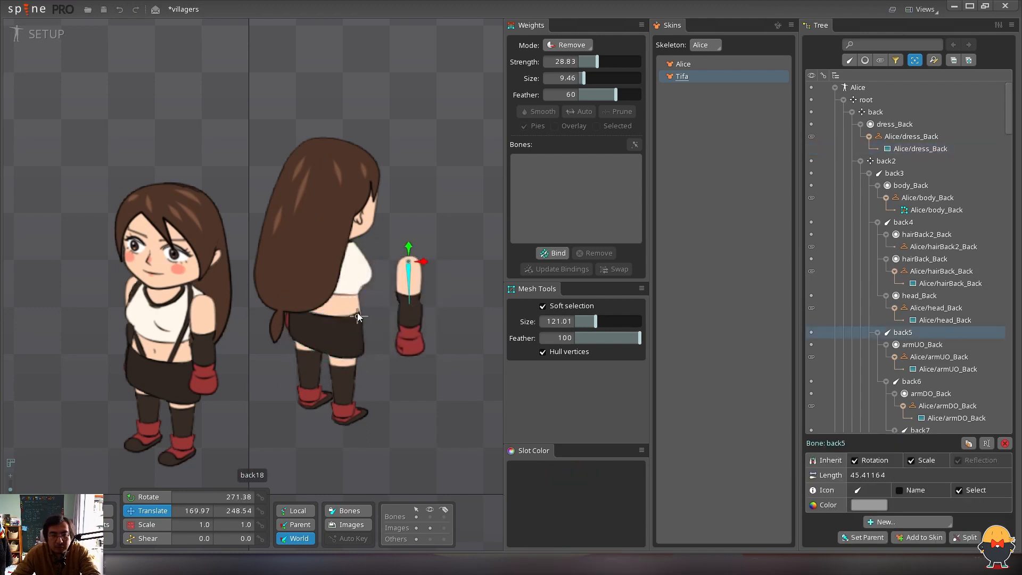
pyautogui.hotkey('ctrl', 'z')
pyautogui.click(313, 330)
pyautogui.click(327, 331)
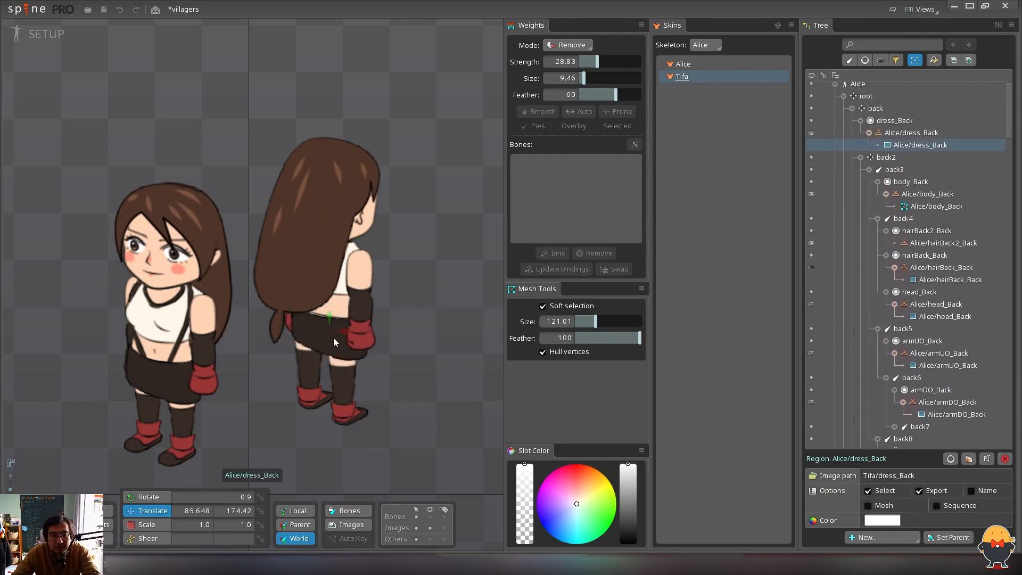
pyautogui.click(373, 283)
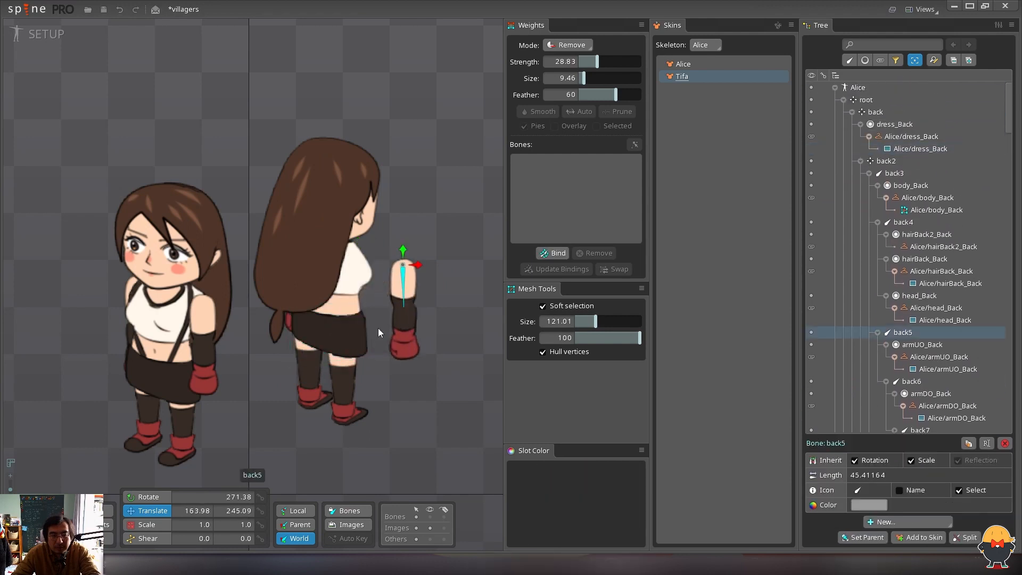
pyautogui.click(335, 335)
# Build a new mesh for Tifa's back skirt by tracing its outline and adding a connected row of vertices across its middle
pyautogui.click(867, 521)
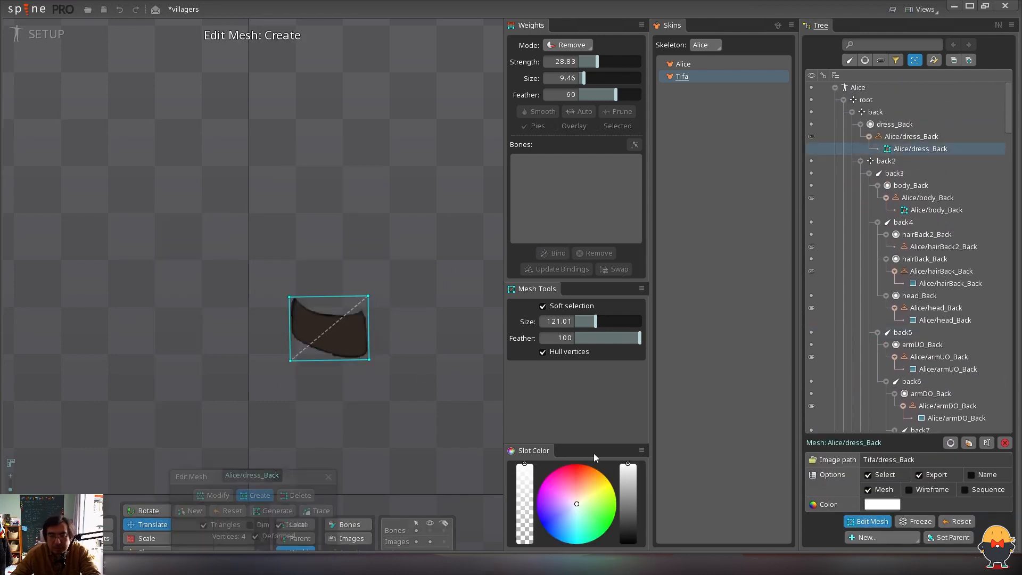
pyautogui.click(190, 510)
pyautogui.scroll(3, 295, 240)
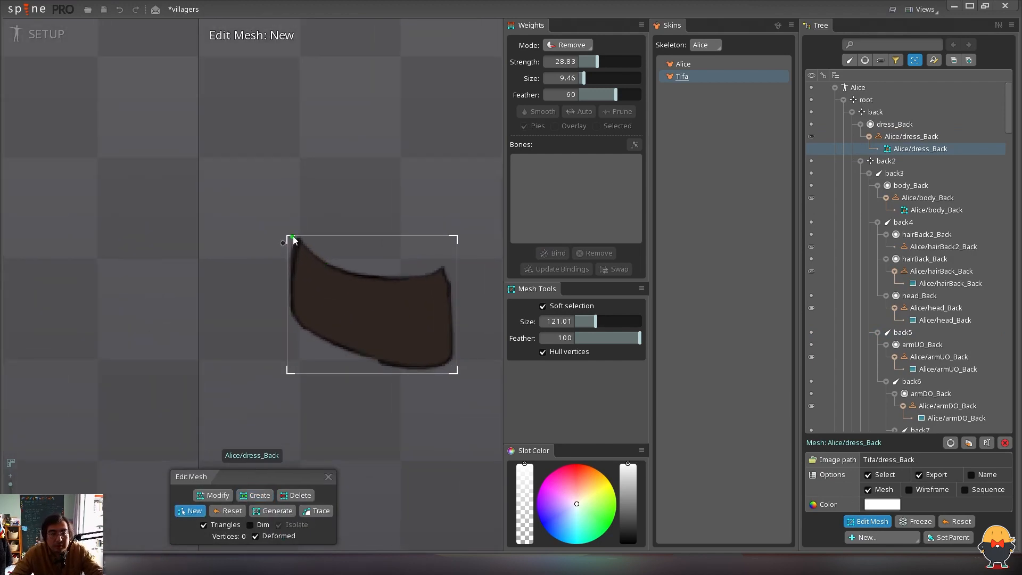
pyautogui.click(294, 236)
pyautogui.click(288, 253)
pyautogui.click(290, 313)
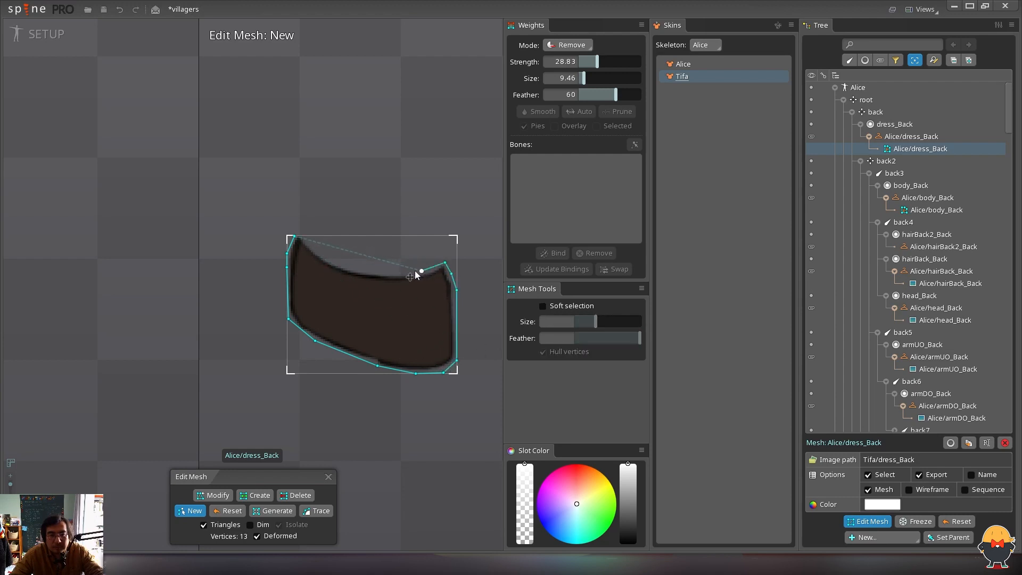
pyautogui.click(310, 243)
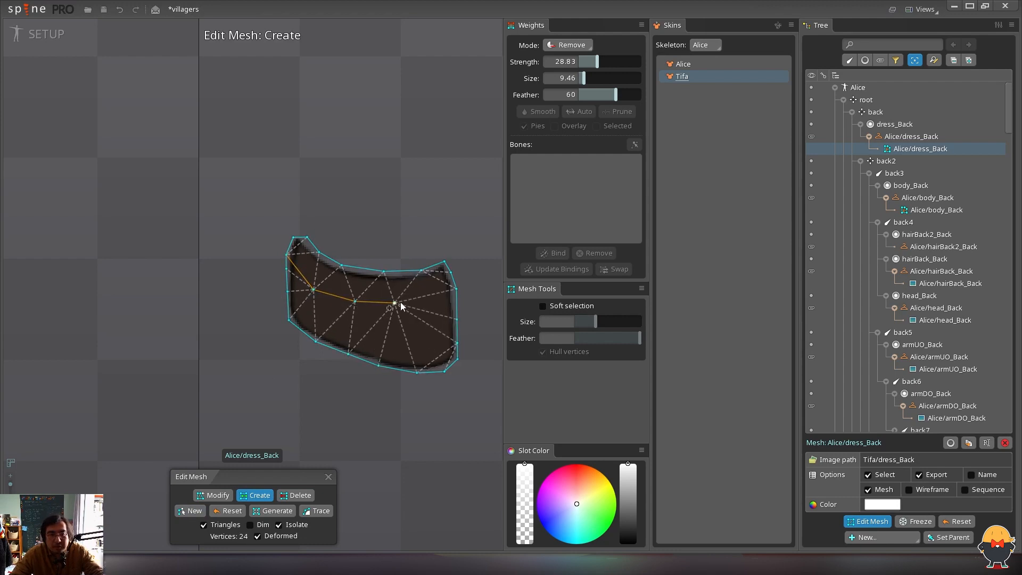
pyautogui.click(329, 477)
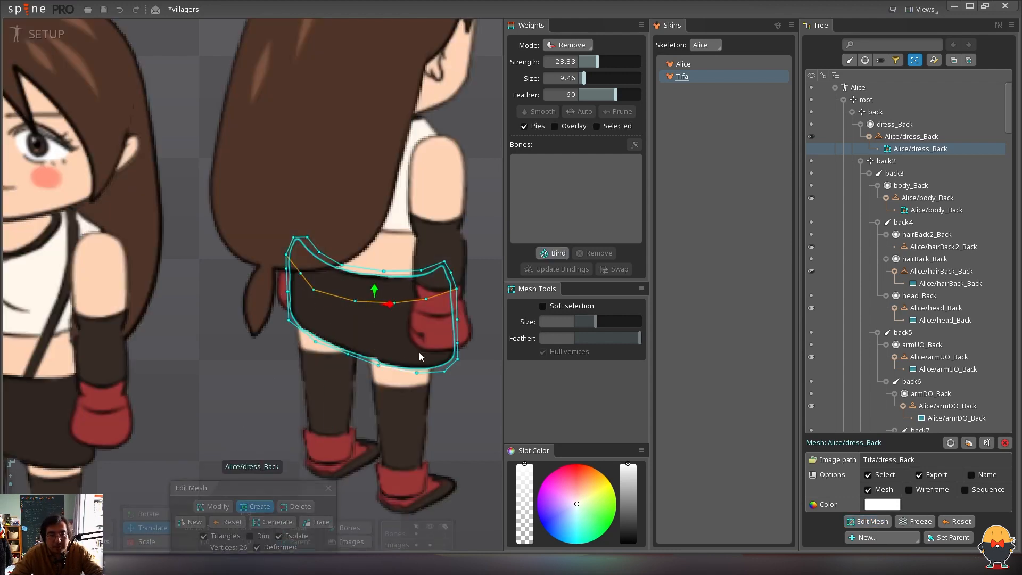
# Bind the skirt mesh to bones back11, back19, back21, back21b, back18, back20 and back20b, and show the bones
pyautogui.click(553, 252)
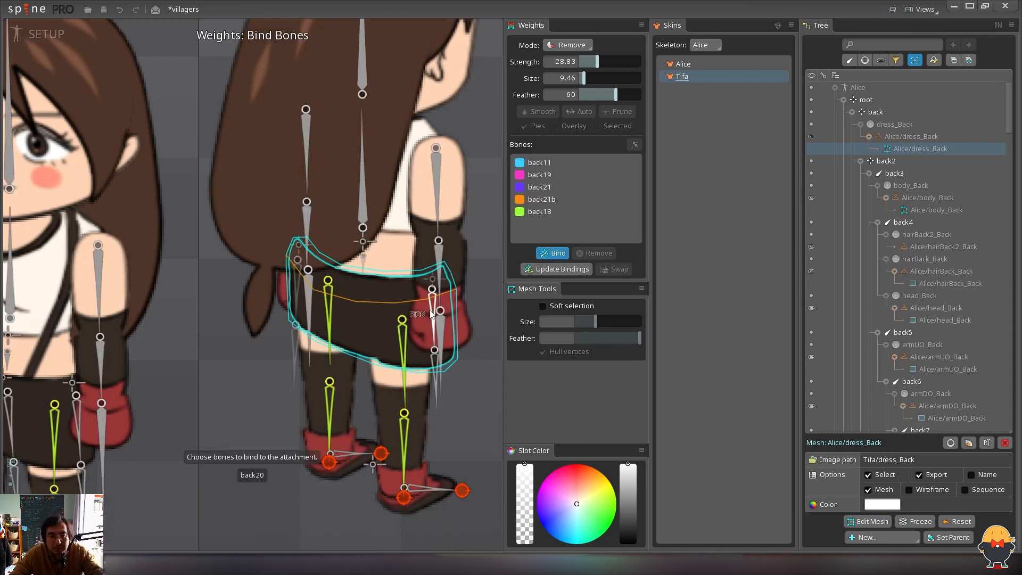
pyautogui.press('Escape')
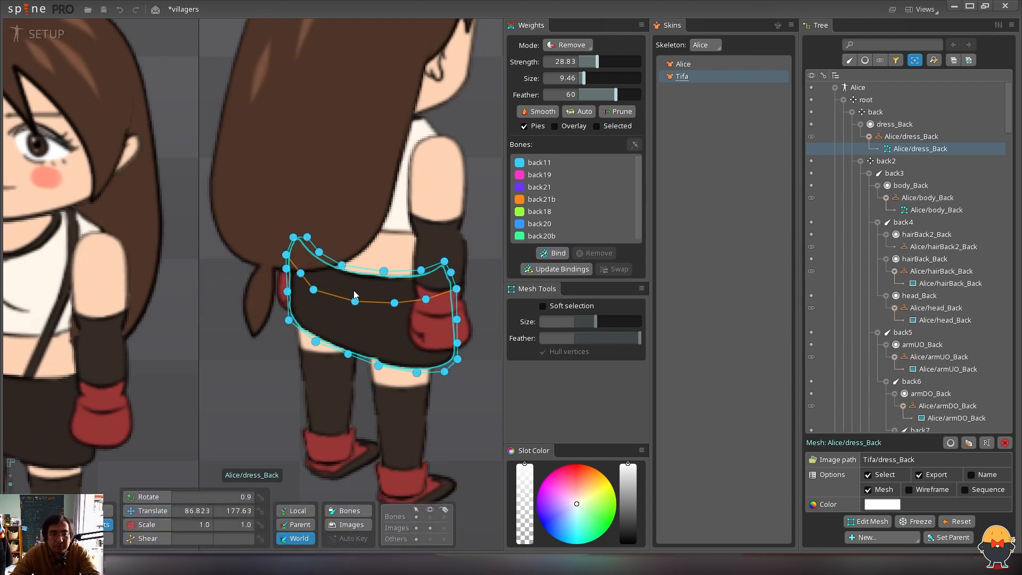
pyautogui.click(430, 516)
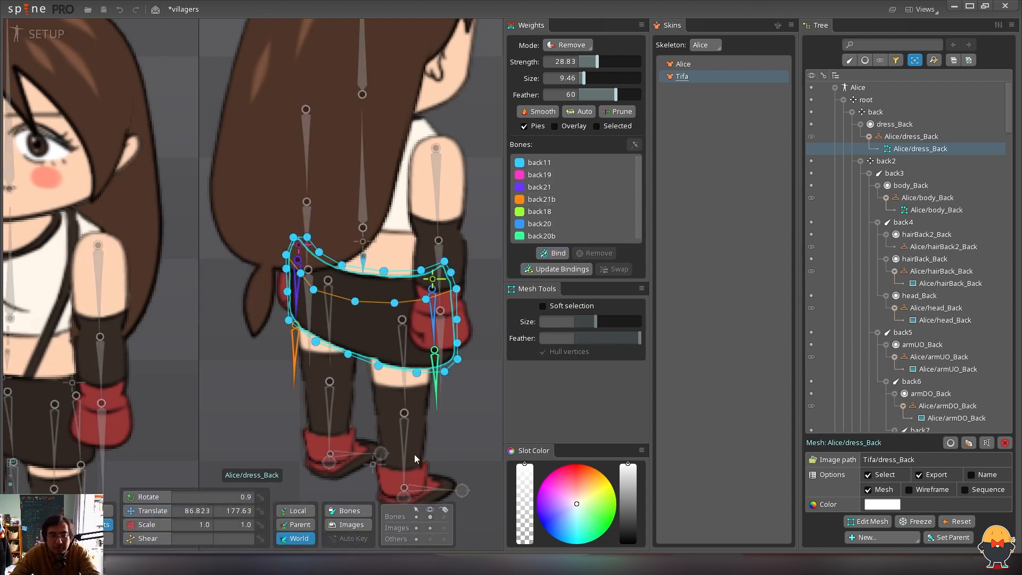
# Compute automatic skirt weights for bones back19, back21, back18, back20 and back20b, excluding back11 and back21b, and save the project
pyautogui.click(572, 175)
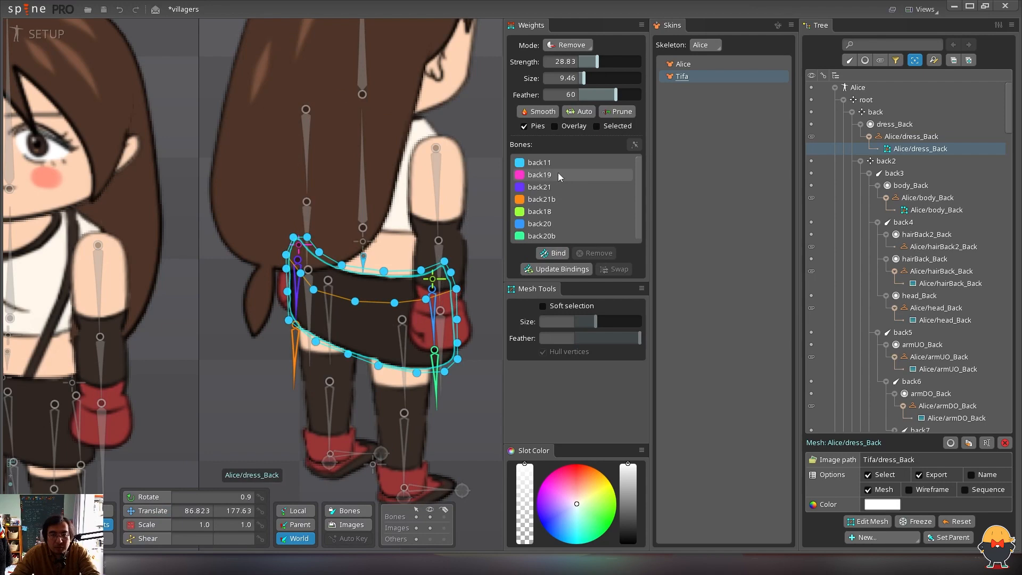
pyautogui.keyDown('shift'); pyautogui.click(578, 234); pyautogui.keyUp('shift')
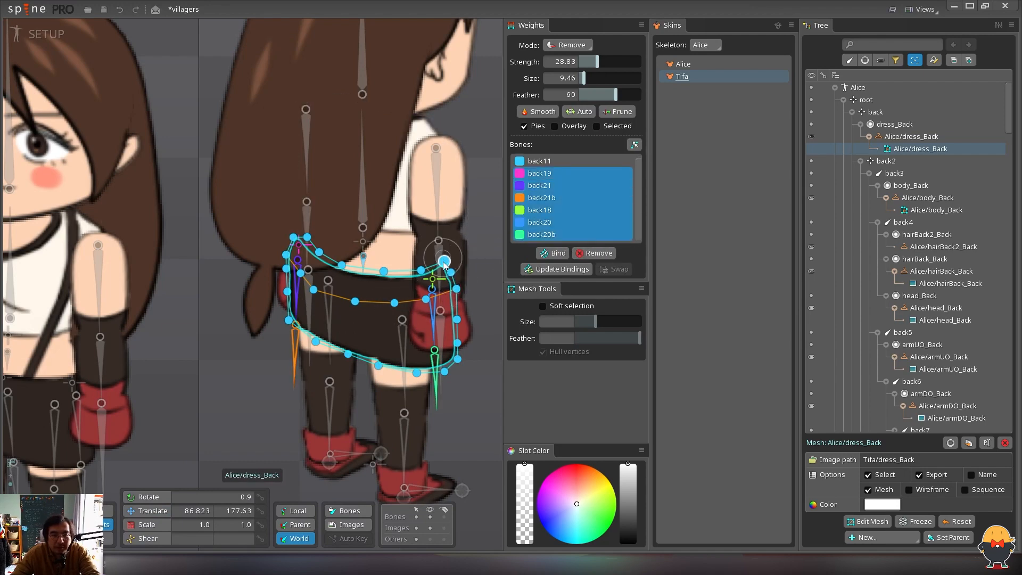
pyautogui.click(581, 113)
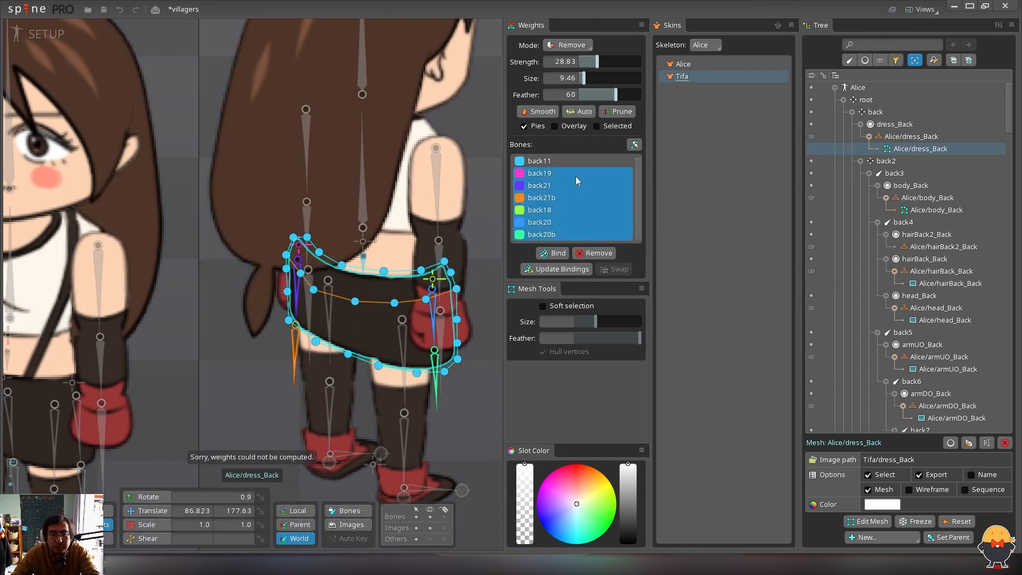
pyautogui.click(574, 117)
pyautogui.hotkey('ctrl', 's')
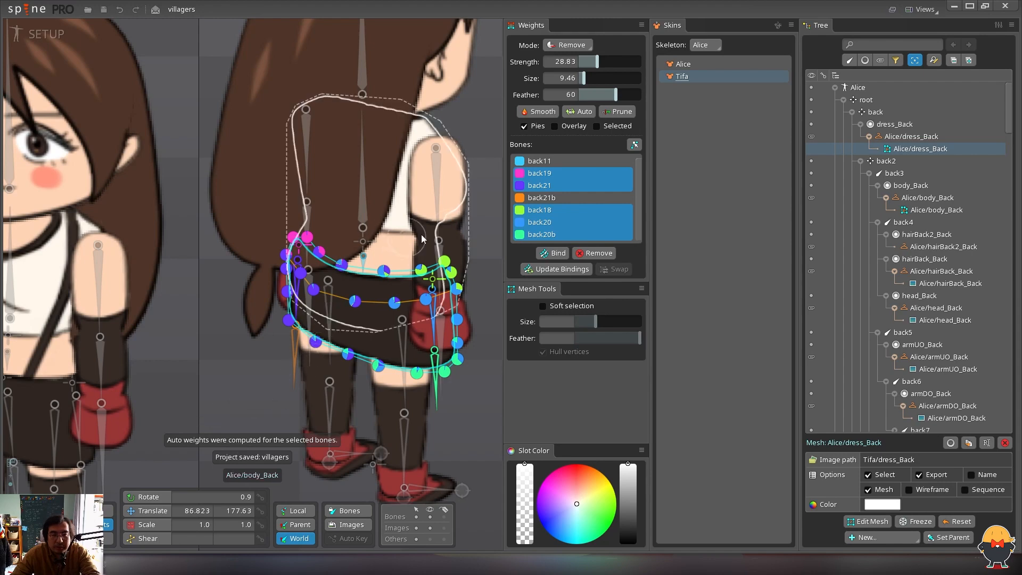
# Paint added back11 weight onto the upper-edge vertices of Tifa's back skirt mesh at strength 67.57 and size 10.81
pyautogui.click(550, 165)
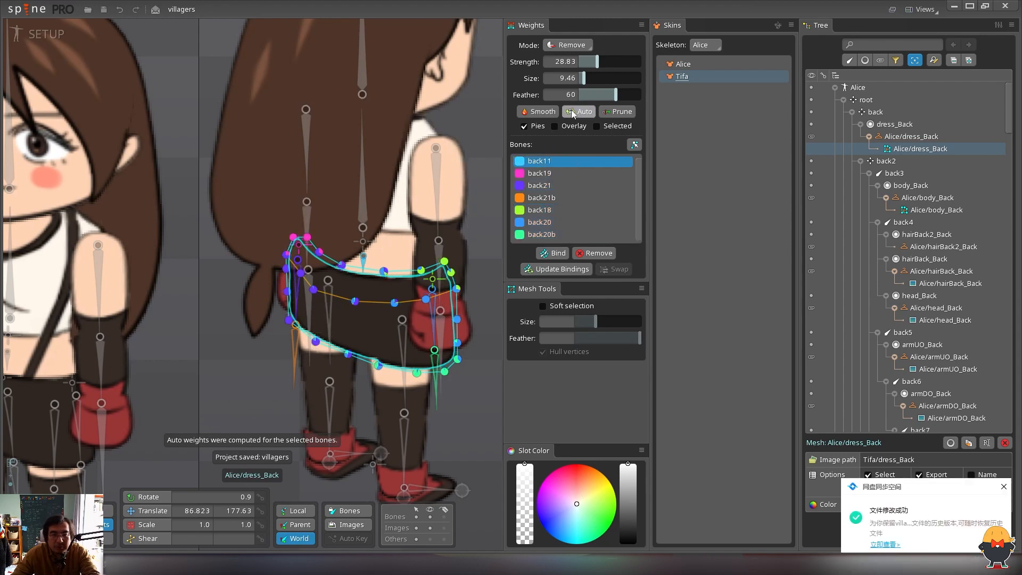
pyautogui.click(574, 49)
pyautogui.click(589, 64)
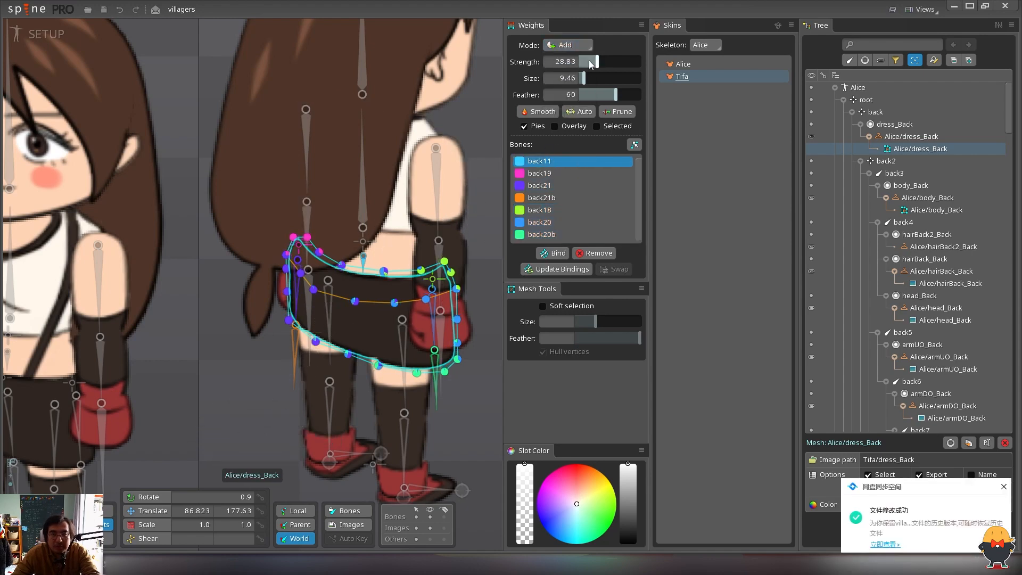
pyautogui.moveTo(592, 80); pyautogui.dragTo(589, 80)
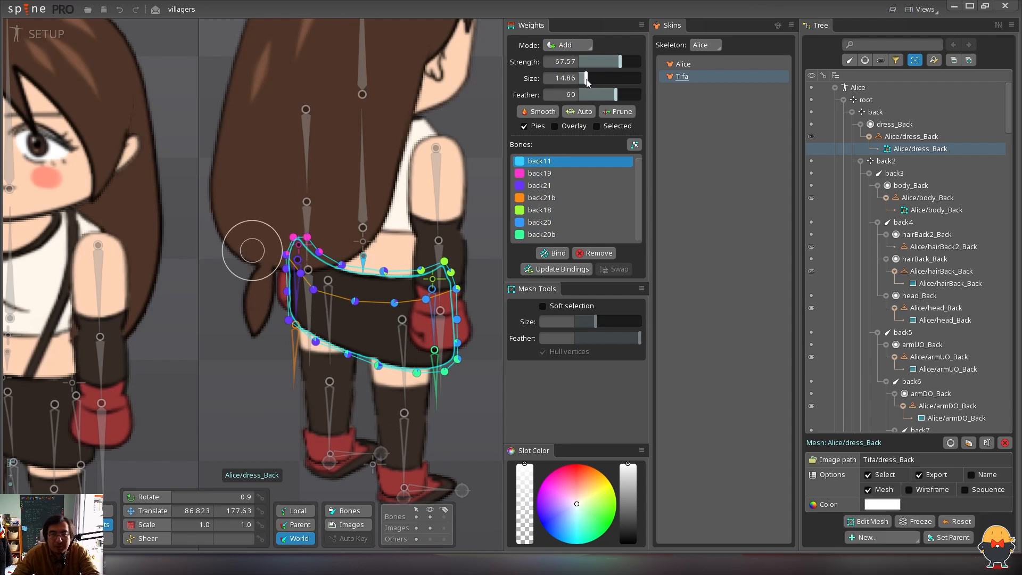
pyautogui.moveTo(374, 267); pyautogui.dragTo(387, 266)
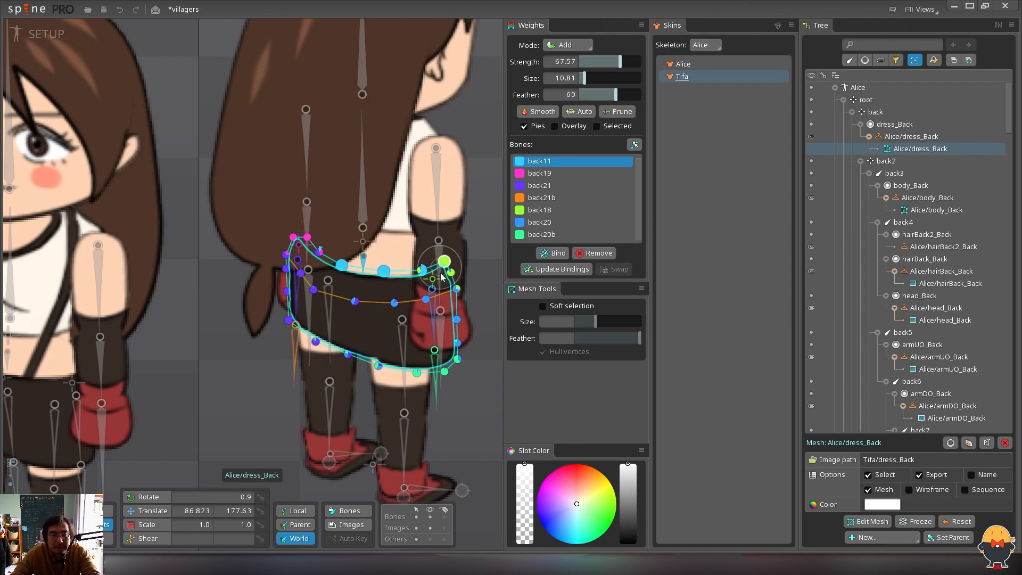
# Check the skirt's bone influences and remove back20's weight from the vertices on the back21 side of the mesh
pyautogui.click(544, 175)
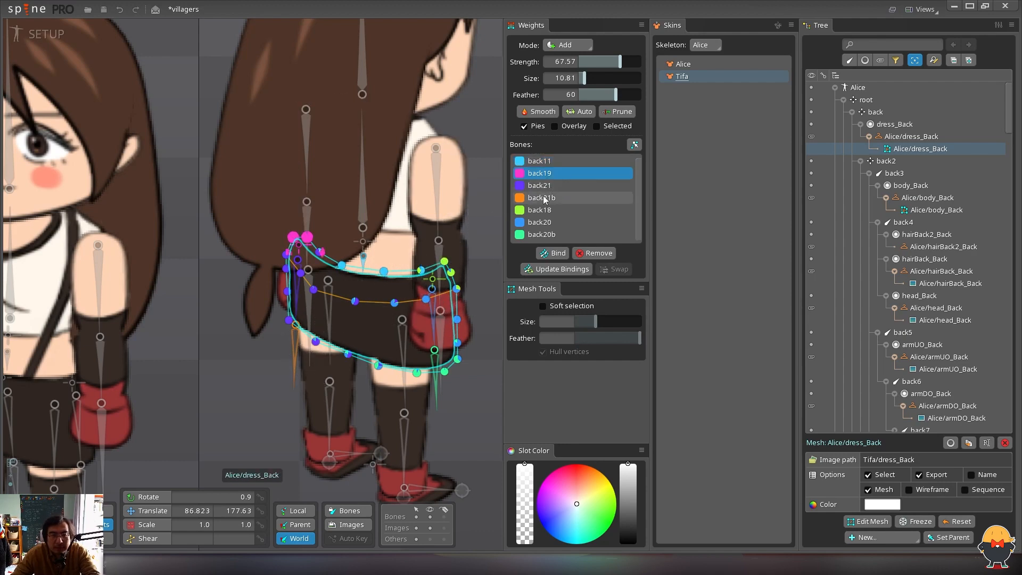
pyautogui.click(543, 198)
pyautogui.click(430, 318)
pyautogui.click(568, 45)
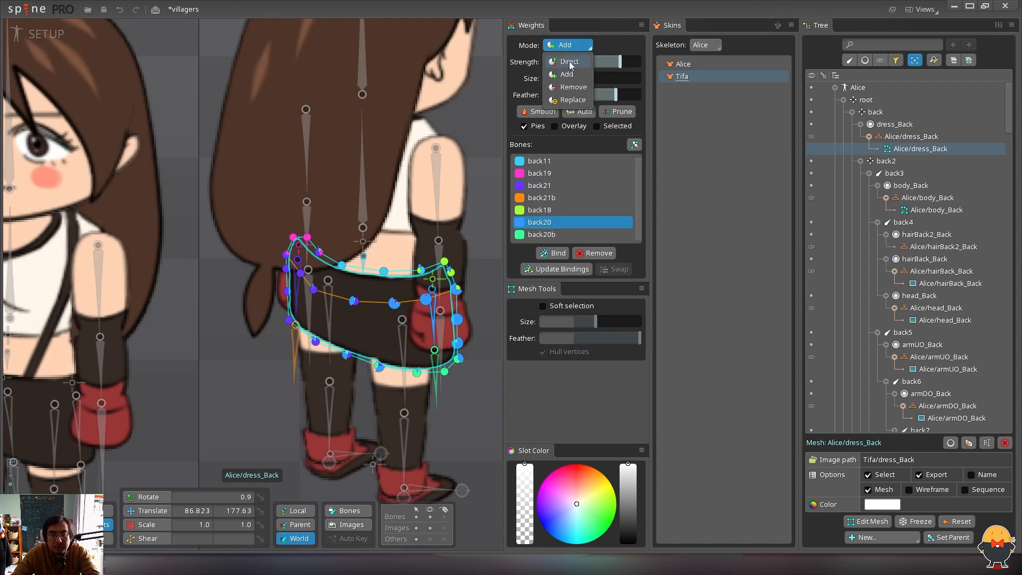
pyautogui.click(571, 86)
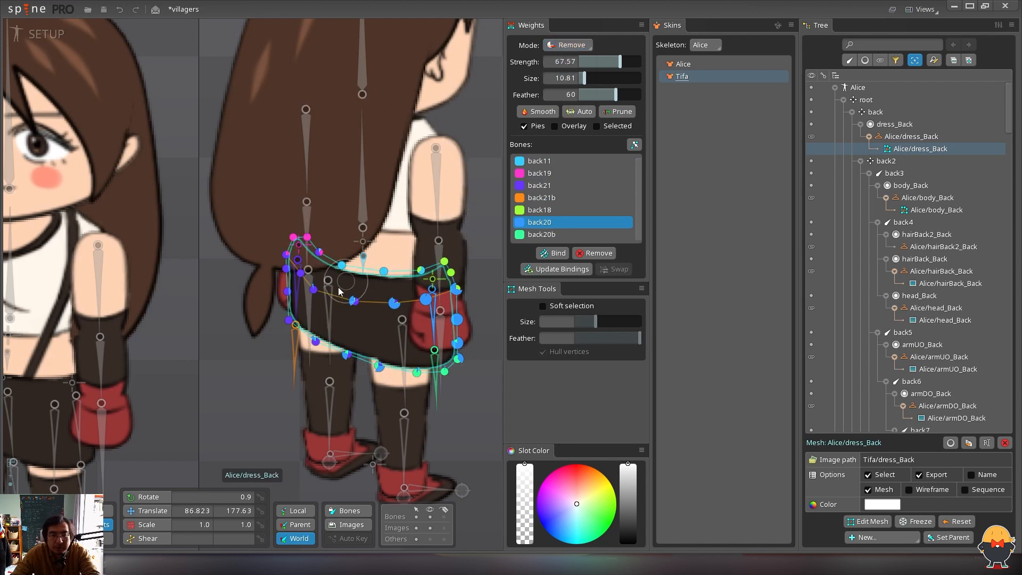
pyautogui.click(300, 292)
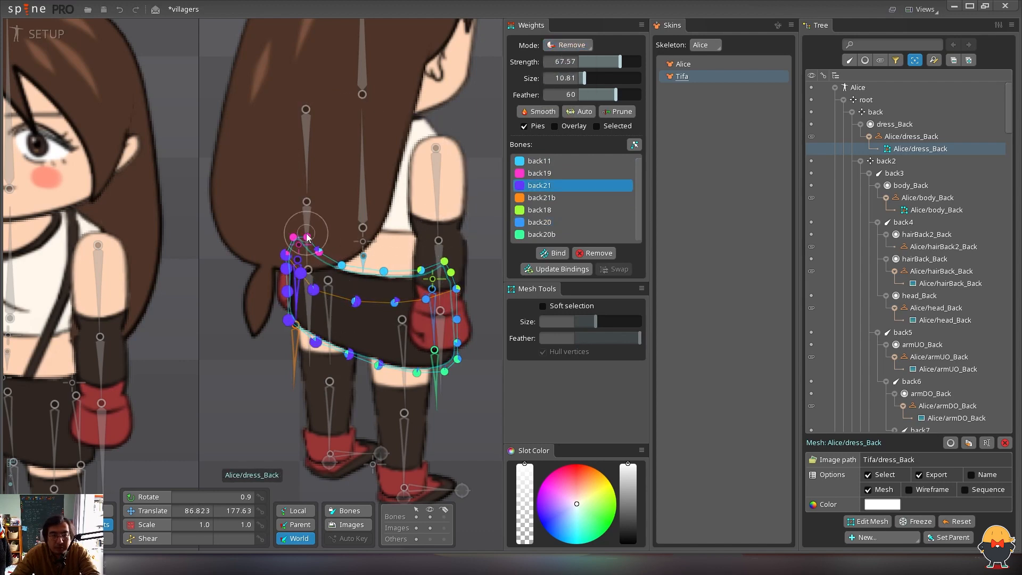
# Switch to animate mode and play walk_Back on Tifa with the bones hidden to check the reweighted skirt
pyautogui.click(209, 101)
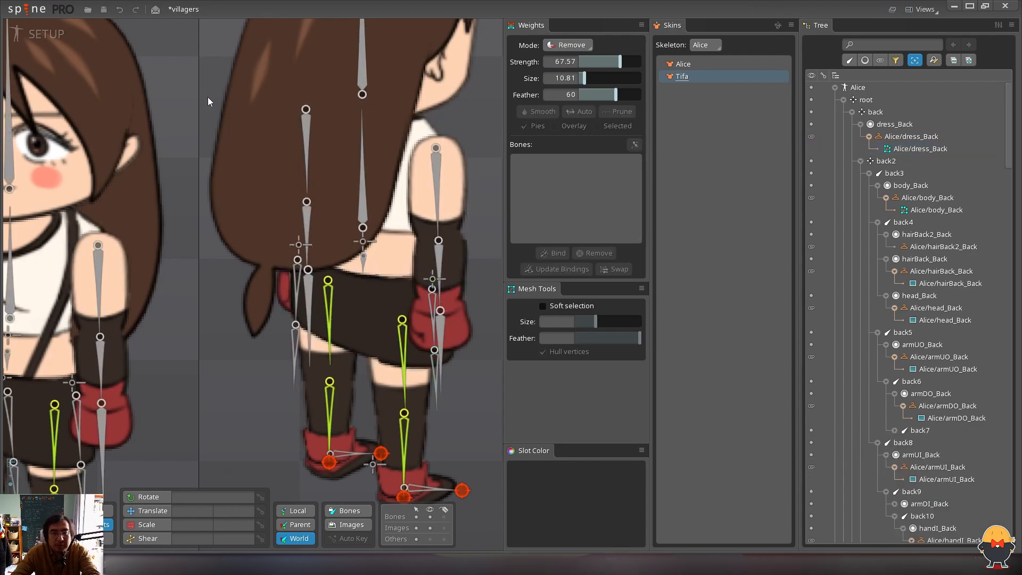
pyautogui.click(40, 37)
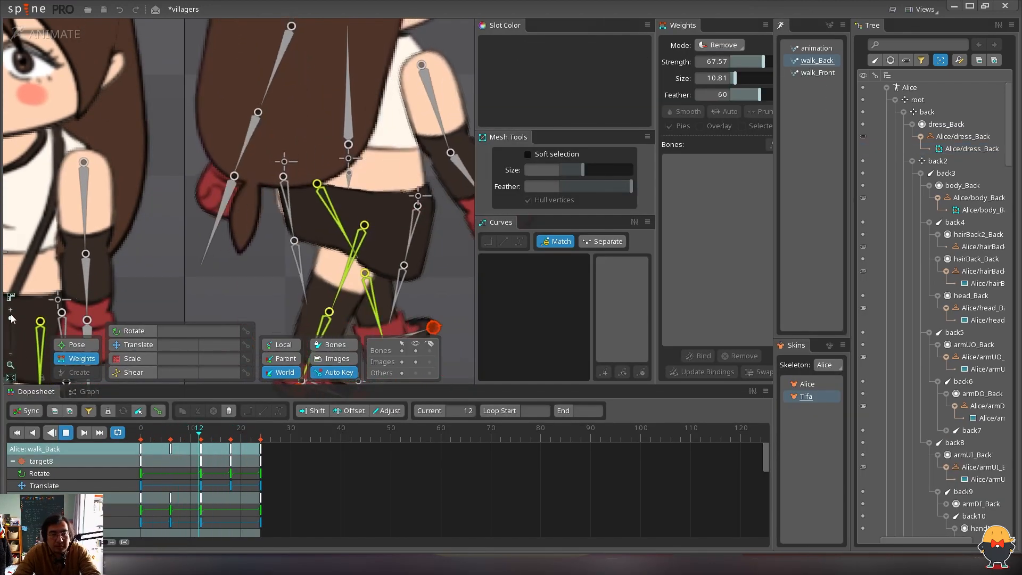
pyautogui.moveTo(12, 318); pyautogui.dragTo(10, 323)
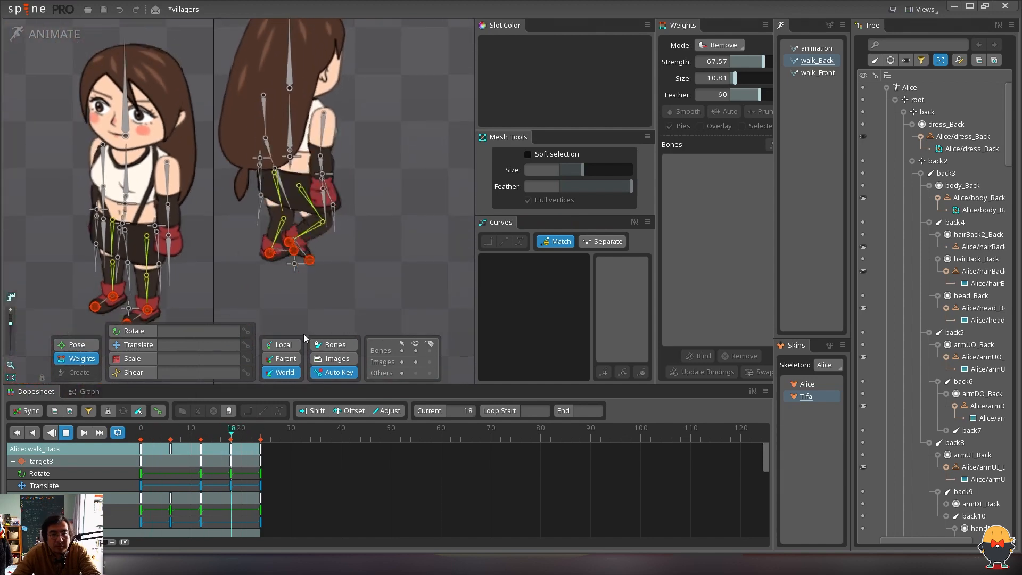
pyautogui.click(415, 352)
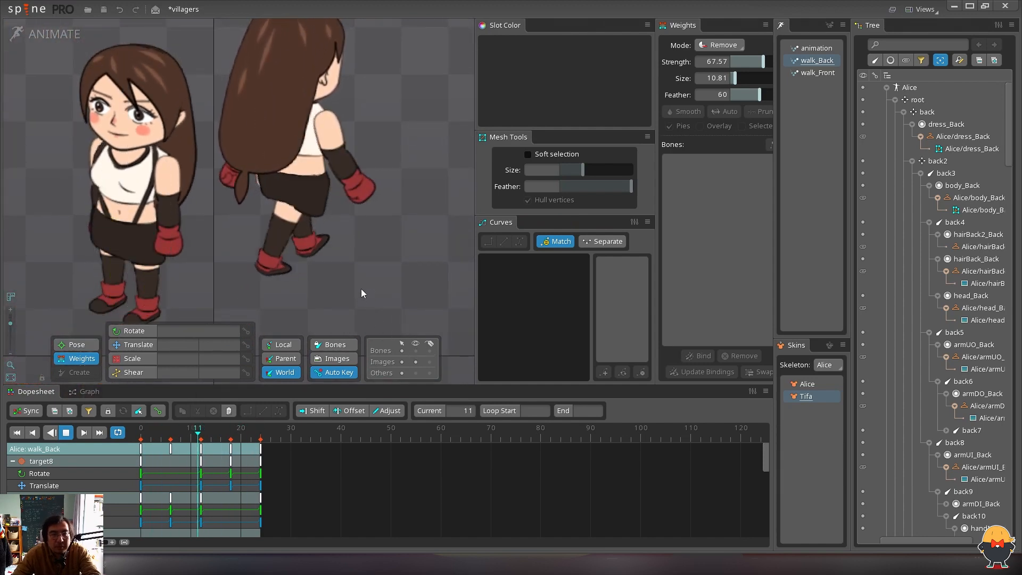
pyautogui.press('space')
# In setup mode, shift Tifa's back skirt to X 84.555, checking the fit with the hair and upper arm temporarily moved aside
pyautogui.click(57, 35)
pyautogui.click(302, 281)
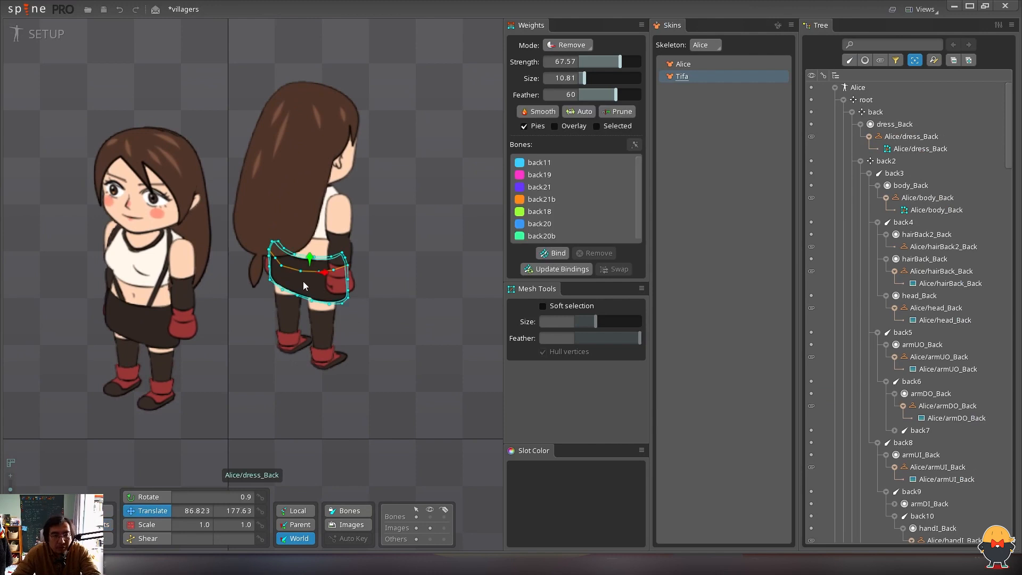
pyautogui.press('space')
pyautogui.moveTo(298, 203); pyautogui.dragTo(222, 133)
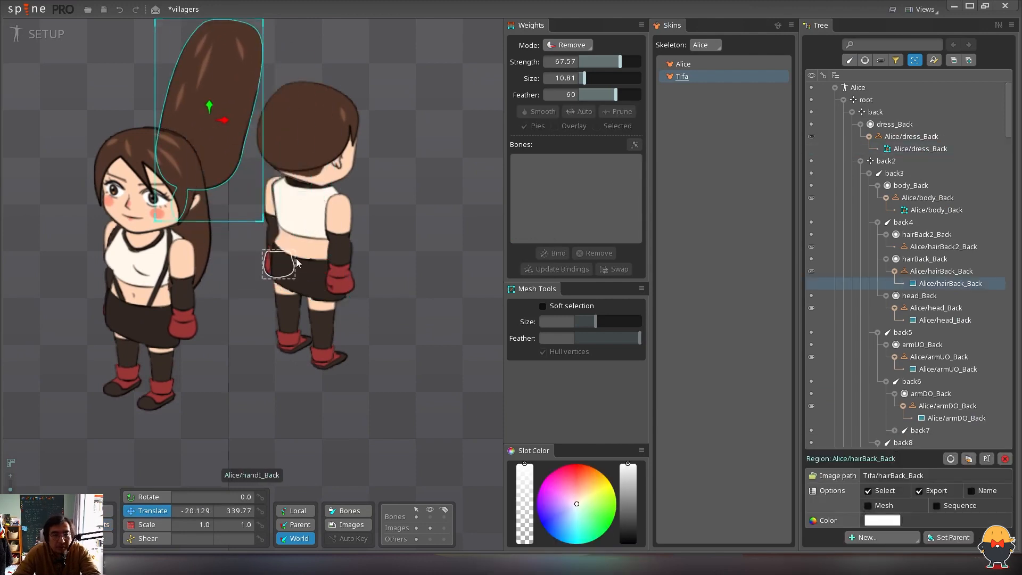
pyautogui.hotkey('ctrl', 'z')
pyautogui.click(311, 277)
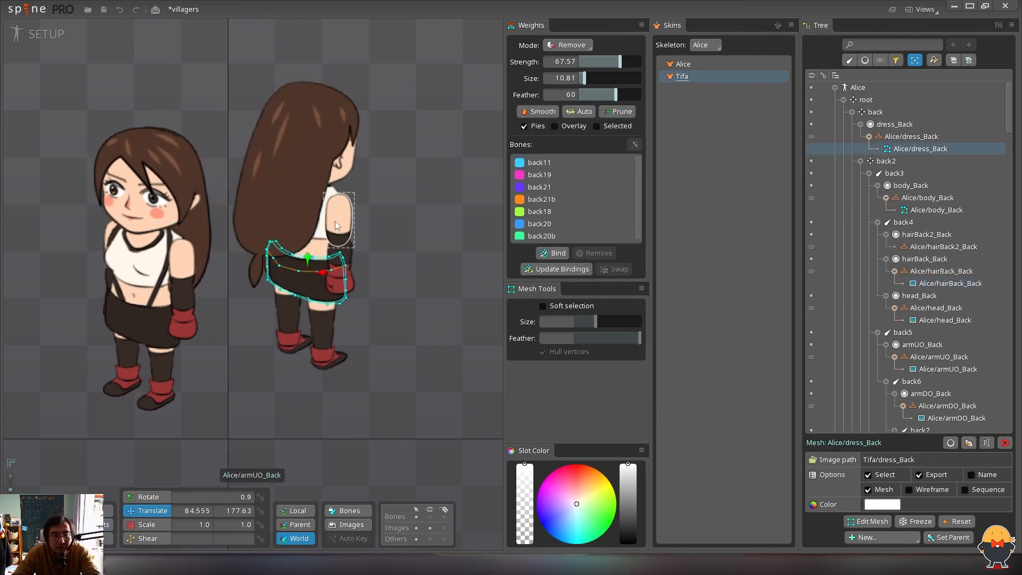
pyautogui.moveTo(335, 221); pyautogui.dragTo(391, 229)
pyautogui.hotkey('ctrl', 'z')
pyautogui.click(303, 278)
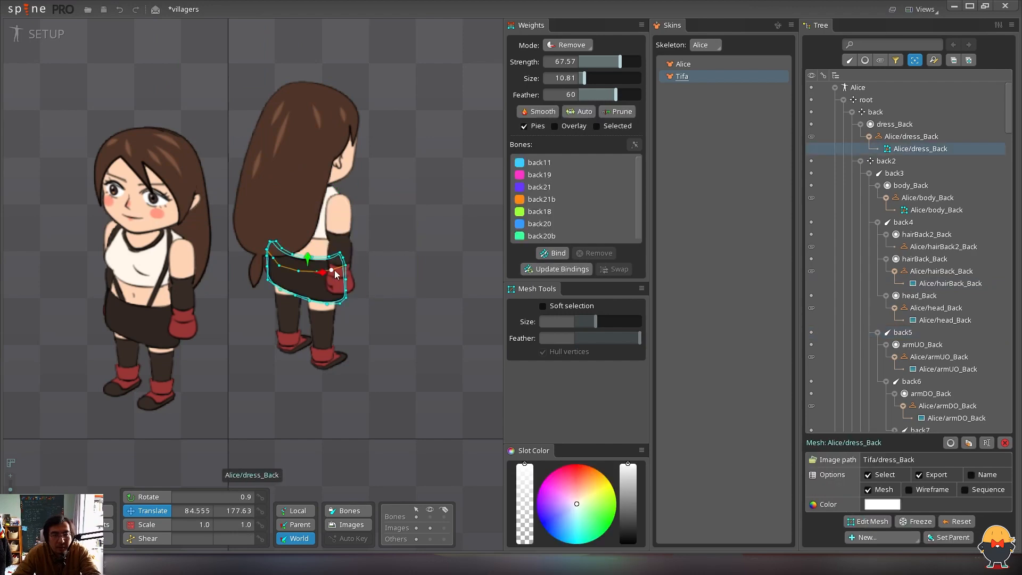
# Preview the repositioned skirt in walk_Back with the bones shown, switching briefly to walk_Front for comparison
pyautogui.click(59, 34)
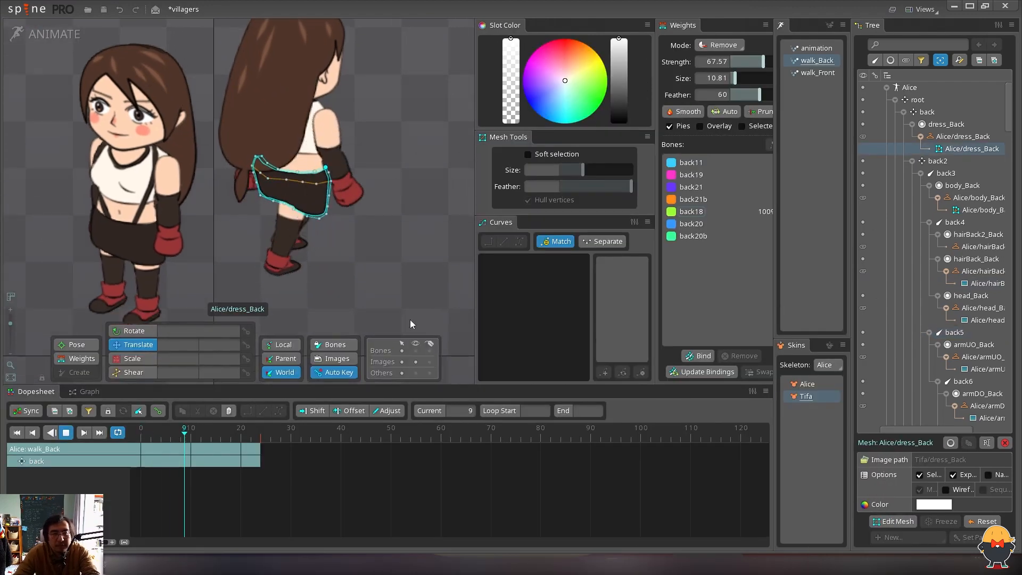
pyautogui.click(416, 350)
pyautogui.press('space')
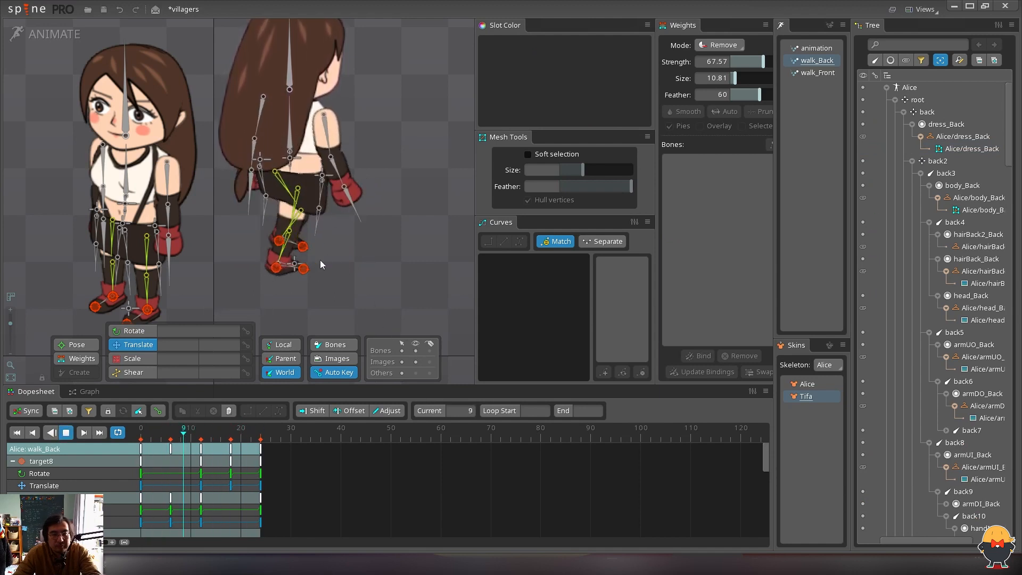
pyautogui.click(815, 73)
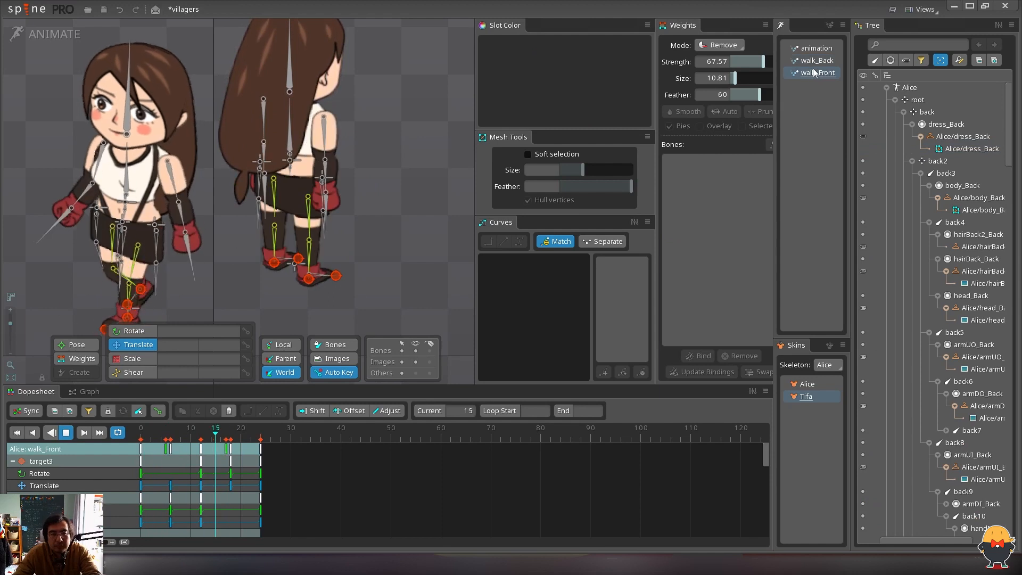
pyautogui.click(811, 61)
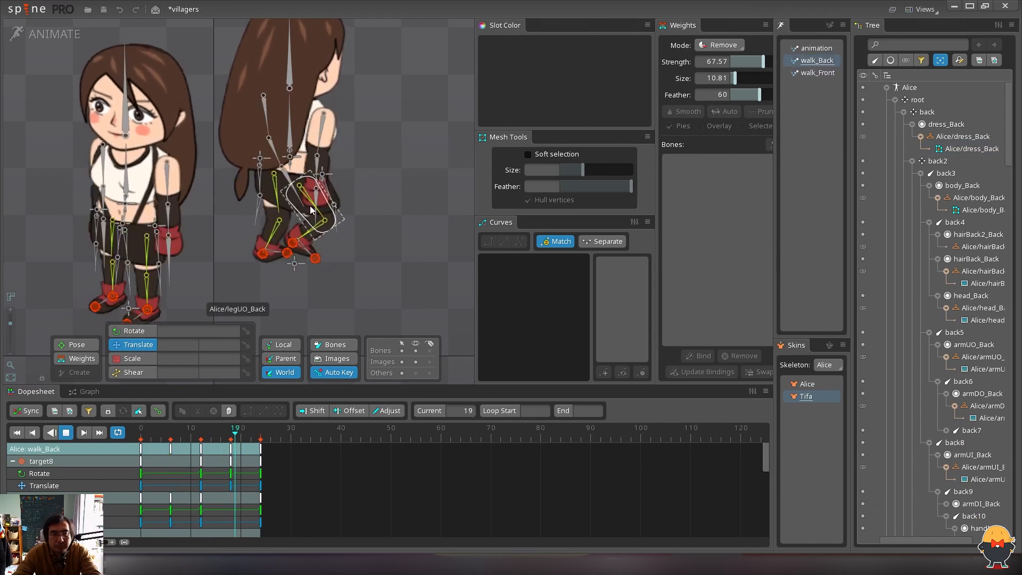
# Examine the leg motion in walk_Back through bone back15's translate keys at frames 0 and 12 and the keys of target7
pyautogui.click(283, 189)
pyautogui.moveTo(238, 491); pyautogui.dragTo(139, 444)
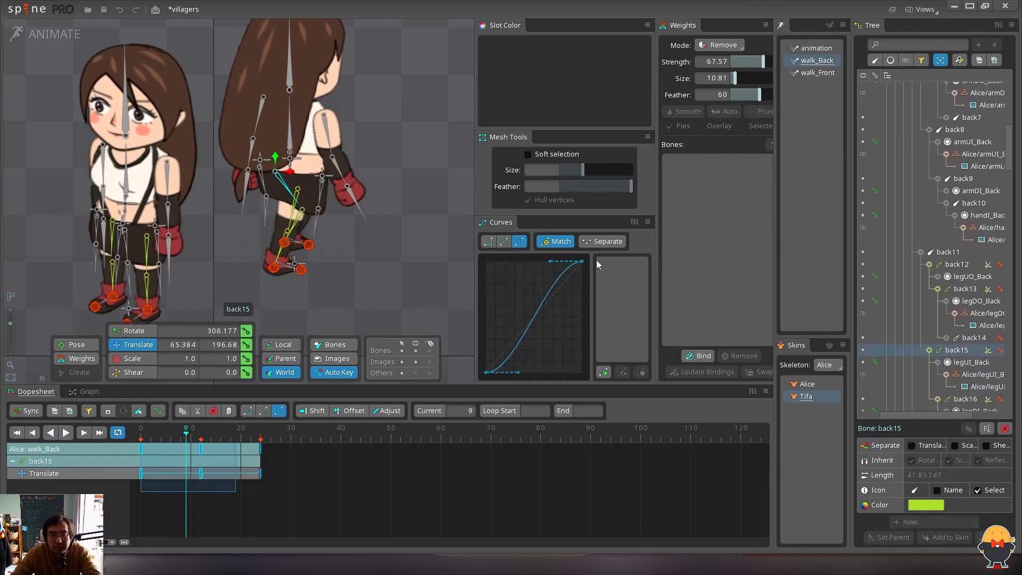
pyautogui.press('d')
pyautogui.press('d')
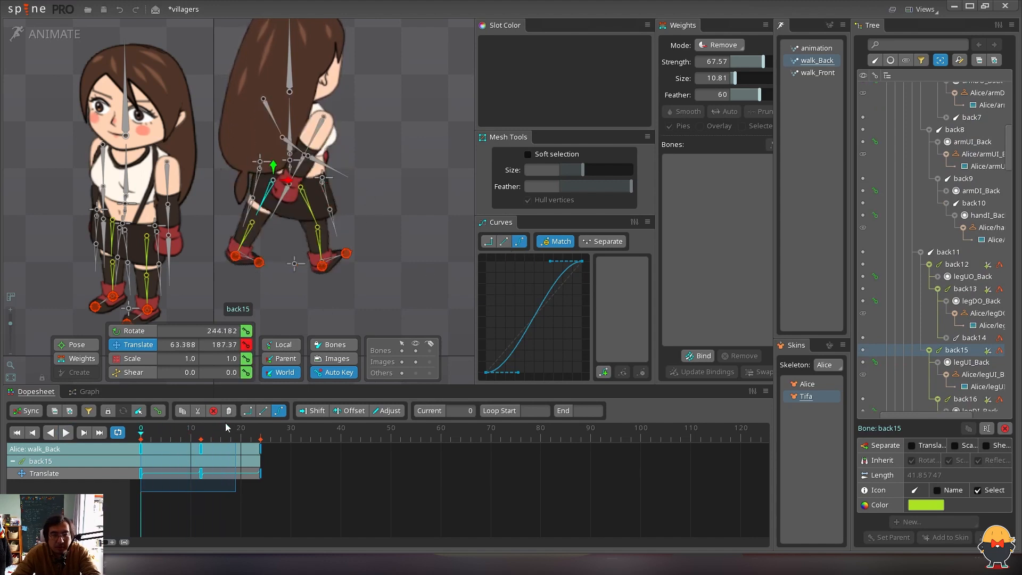
pyautogui.click(201, 430)
pyautogui.moveTo(407, 246); pyautogui.dragTo(414, 241)
pyautogui.press('d')
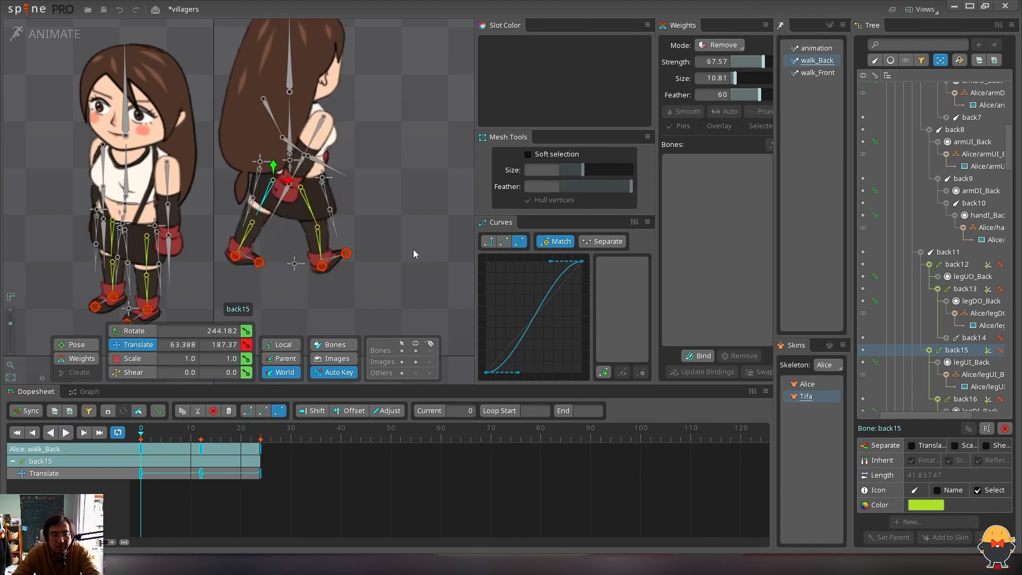
pyautogui.press('d')
pyautogui.click(330, 238)
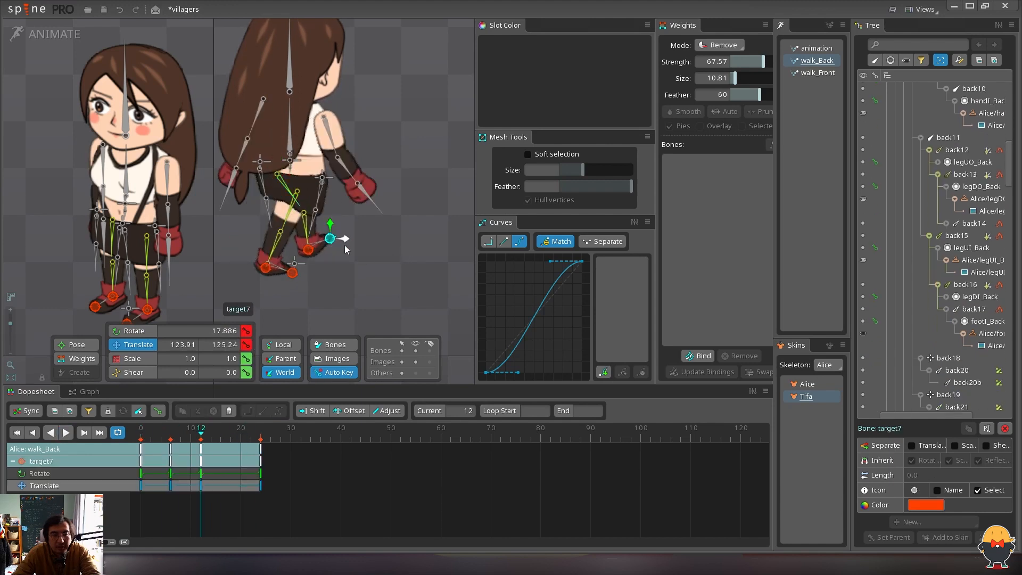
pyautogui.press('d')
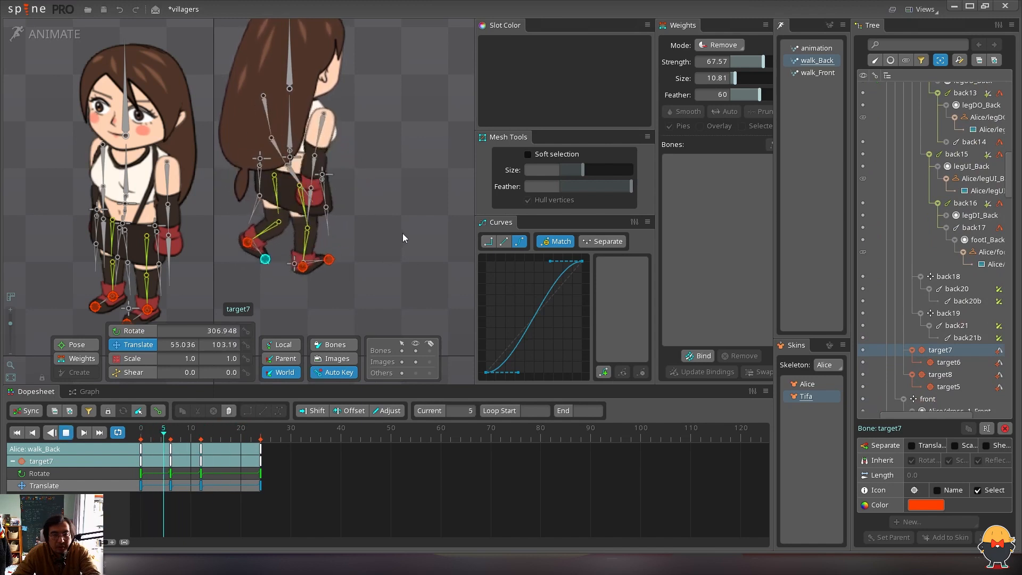
# Play Tifa's walk_Back with the bones hidden and review the whole figure at a smaller scale
pyautogui.press('space')
pyautogui.click(411, 348)
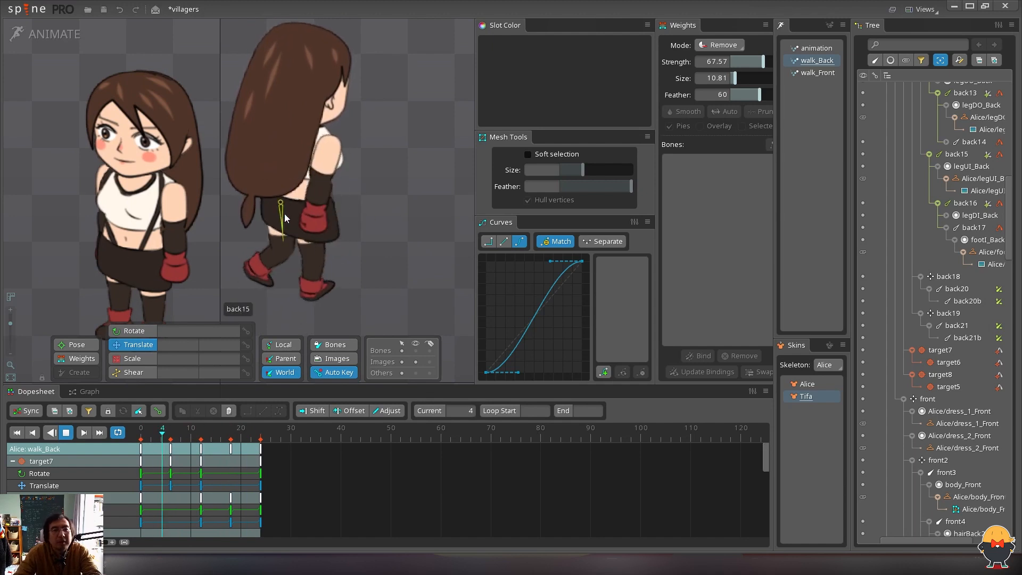
pyautogui.moveTo(11, 323); pyautogui.dragTo(11, 329)
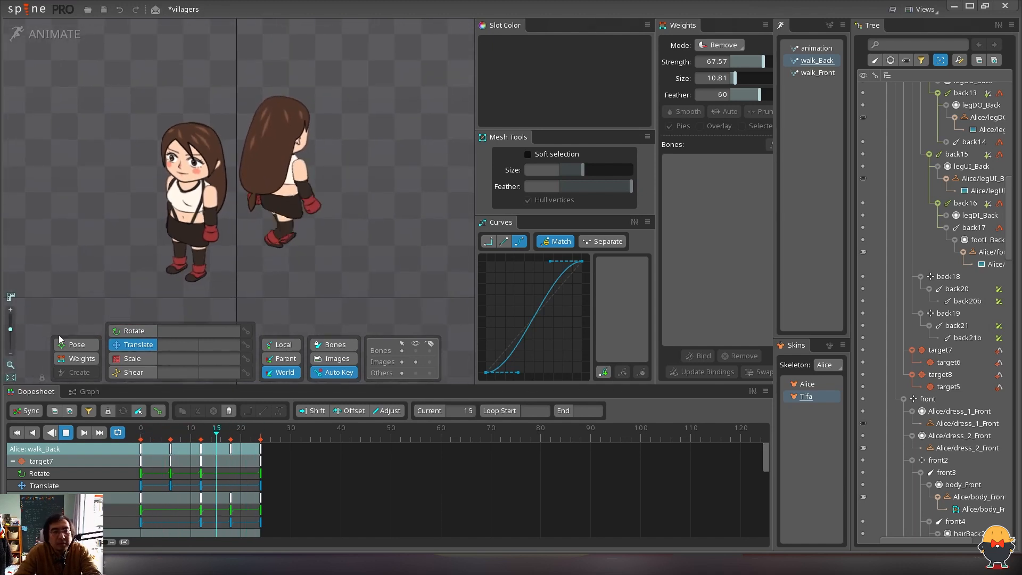
pyautogui.moveTo(374, 245); pyautogui.dragTo(398, 257)
# Compare the Alice and Tifa skins playing walk_Back and walk_Front, and save the project
pyautogui.click(806, 384)
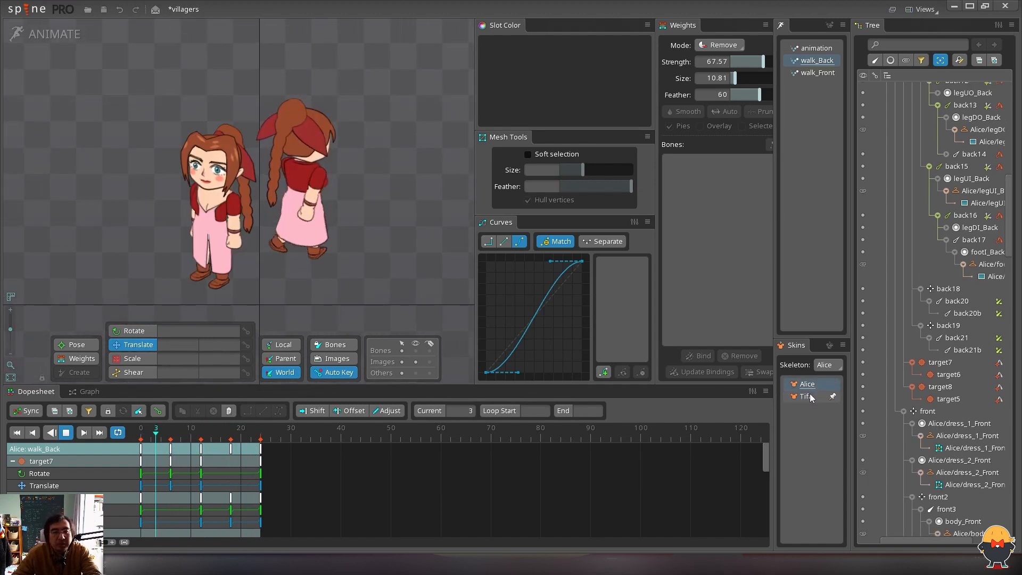
pyautogui.click(818, 72)
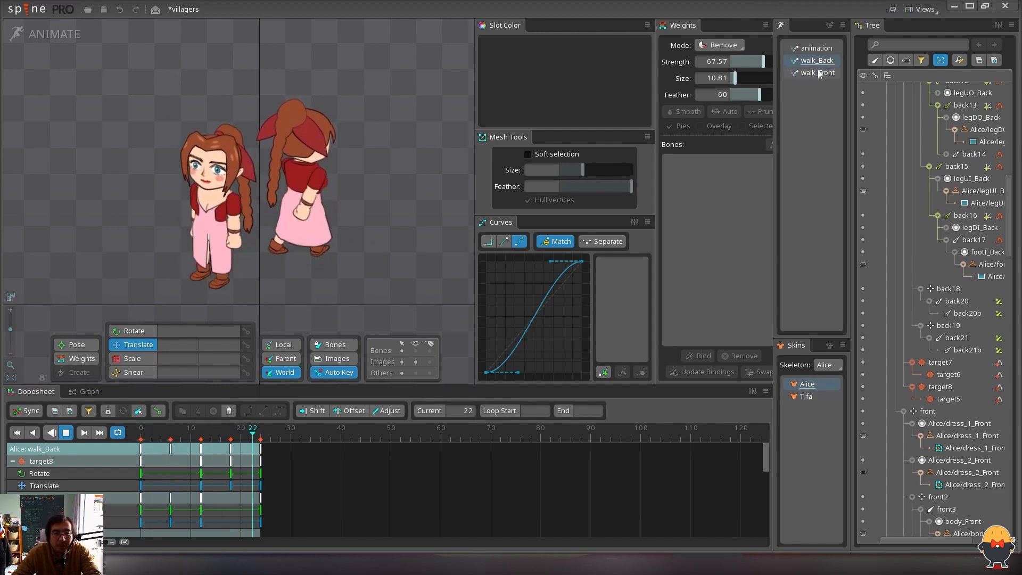
pyautogui.click(806, 398)
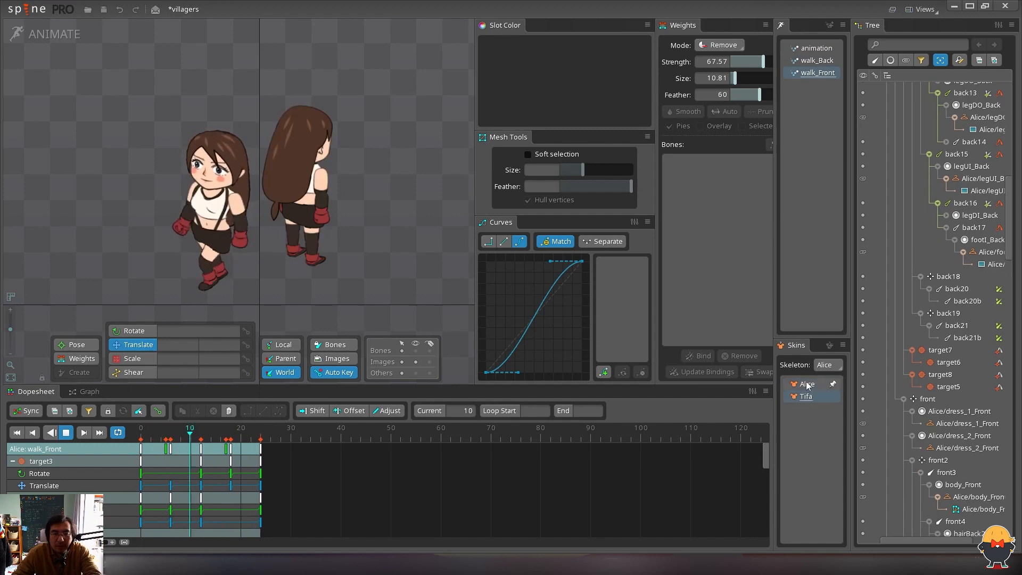
pyautogui.click(806, 386)
pyautogui.click(805, 398)
pyautogui.click(806, 387)
pyautogui.click(806, 398)
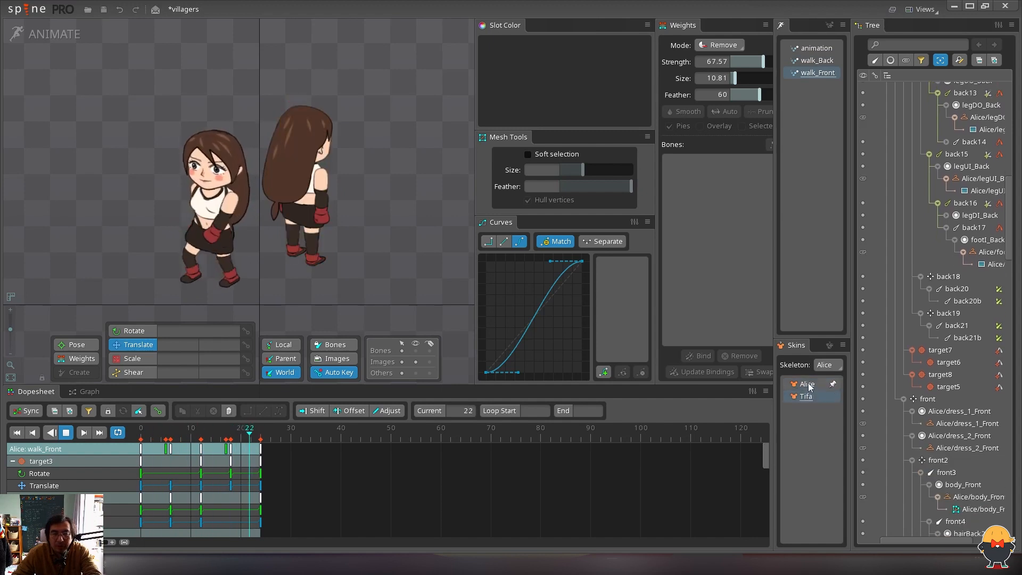
pyautogui.click(808, 386)
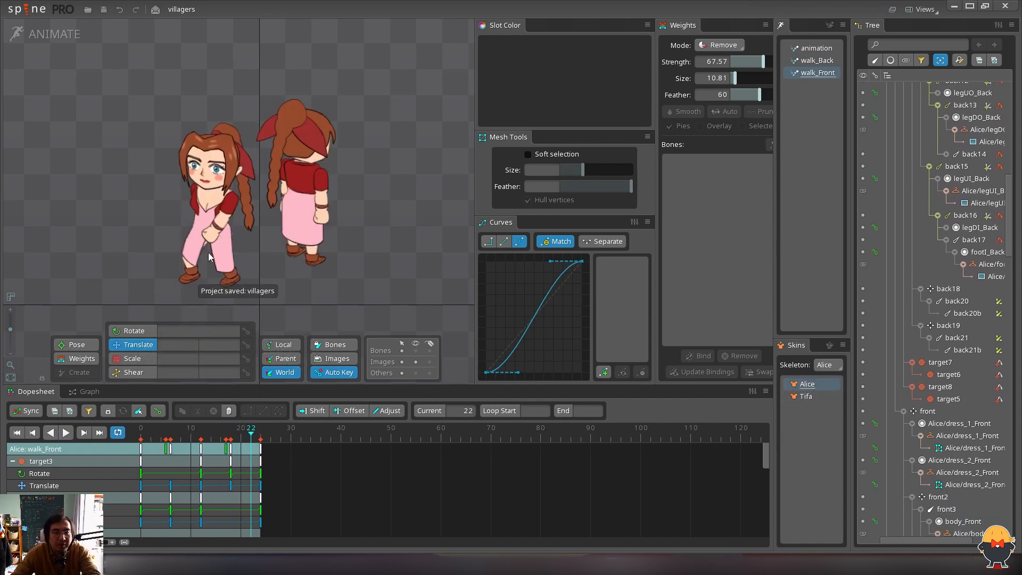
# Play walk_Front on the Alice skin and examine the movement of her front dress and legs up close
pyautogui.press('Home')
pyautogui.moveTo(332, 223); pyautogui.dragTo(413, 181)
pyautogui.press('d')
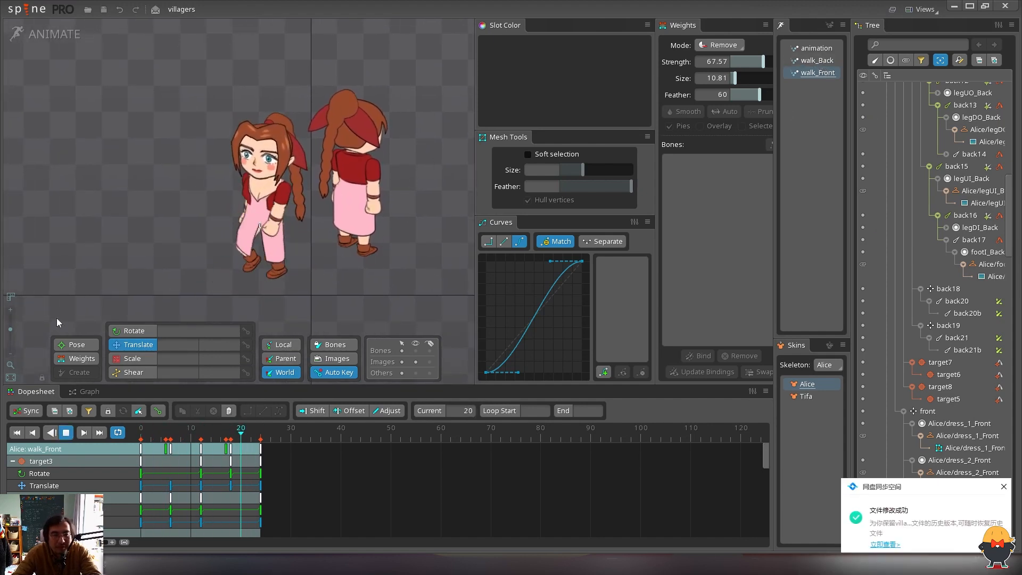
pyautogui.click(11, 321)
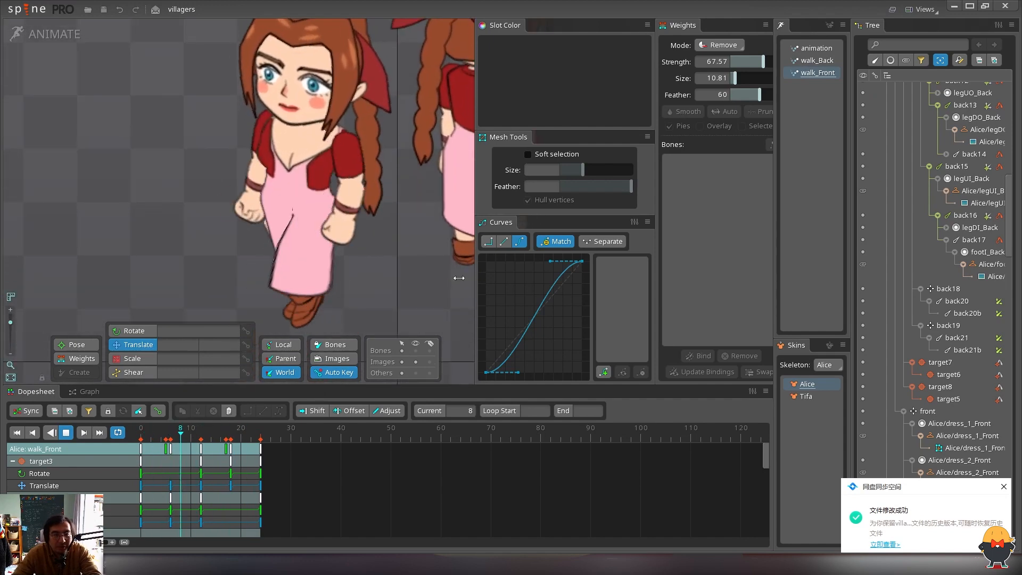
pyautogui.press('d')
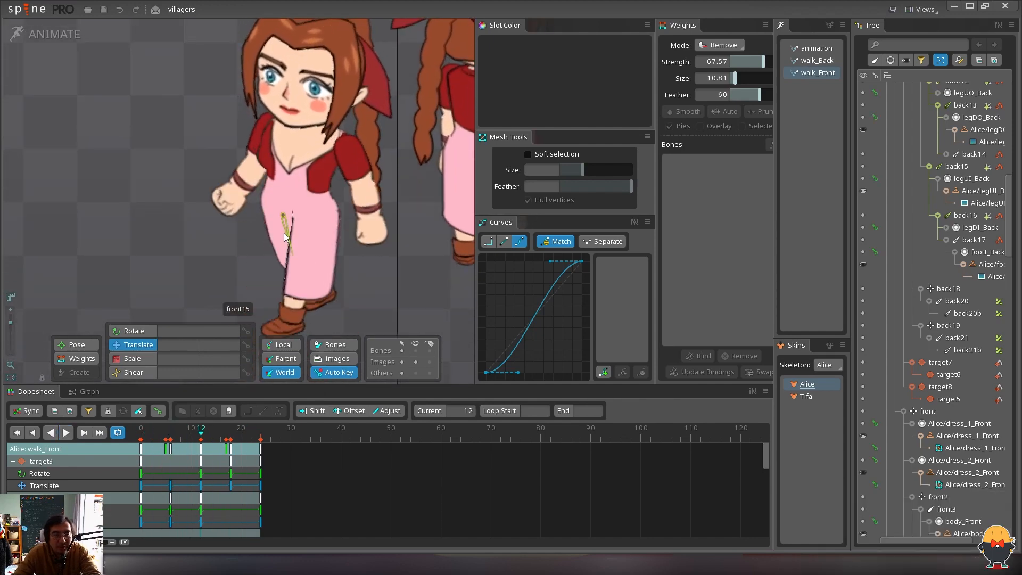
# Select bone front15's translate keys and play walk_Front with the bones shown to examine the leg motion
pyautogui.click(286, 237)
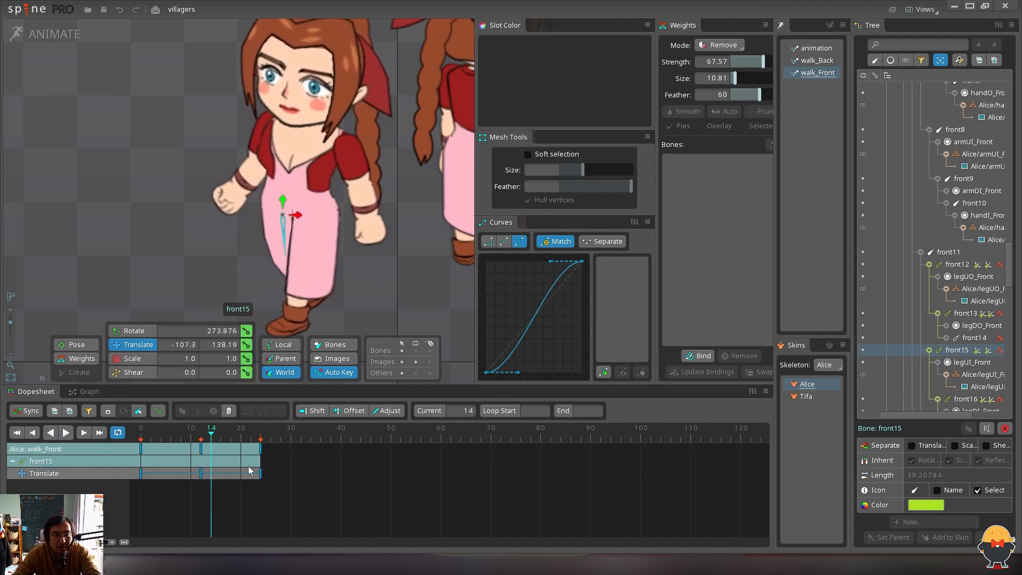
pyautogui.moveTo(245, 491); pyautogui.dragTo(114, 418)
pyautogui.press('d')
pyautogui.click(416, 351)
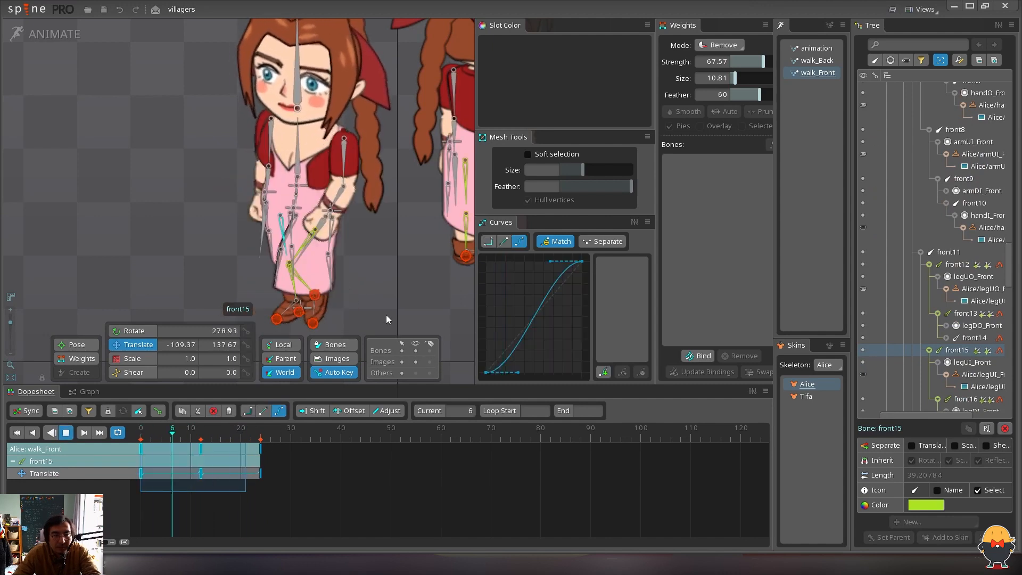
# Try keying a different rotate mix for bone front21's transform constraint front15 at frame 8 of walk_Front, and undo that key
pyautogui.press('d')
pyautogui.click(269, 218)
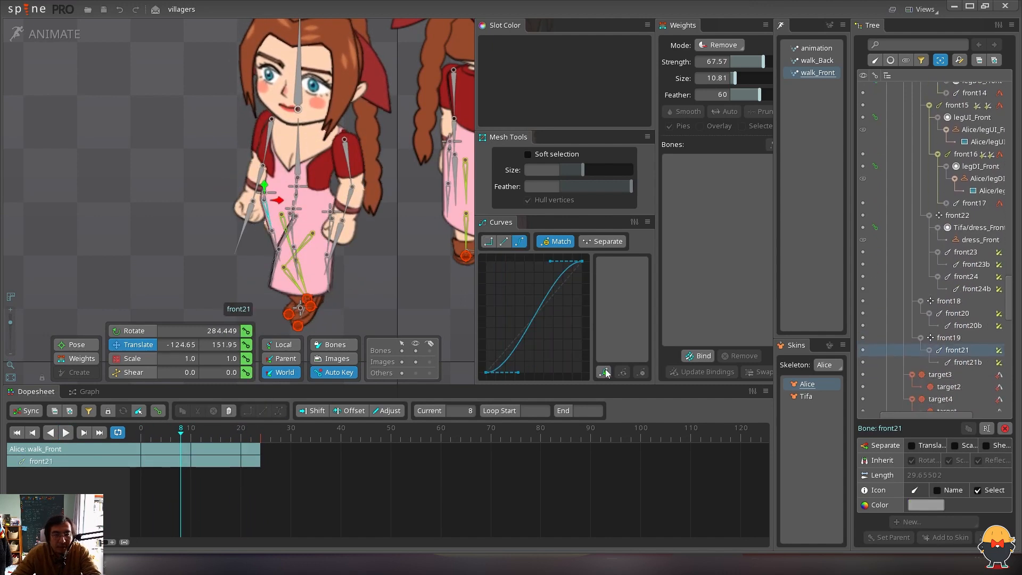
pyautogui.click(999, 350)
pyautogui.moveTo(980, 494); pyautogui.dragTo(972, 492)
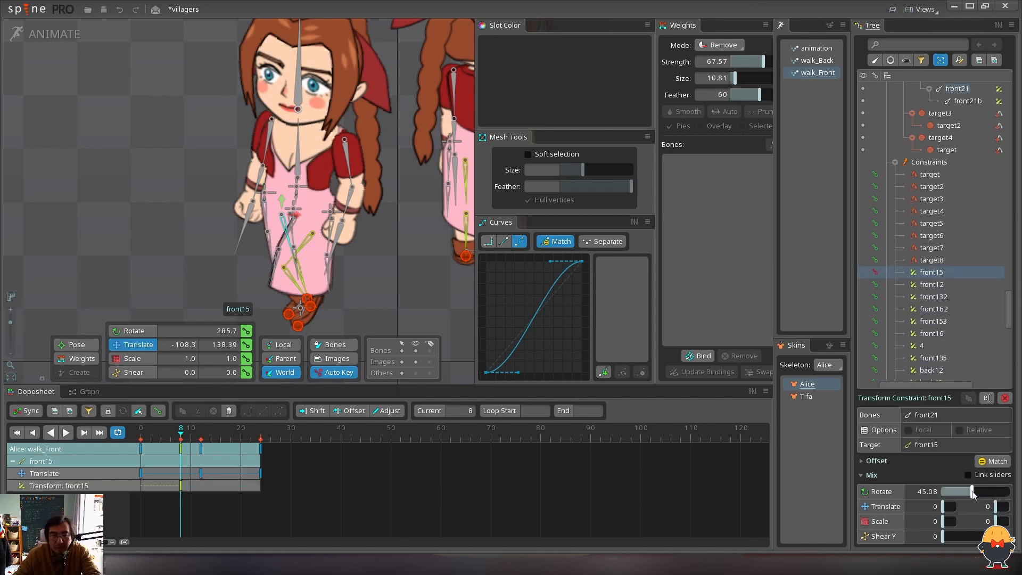
pyautogui.press('d')
pyautogui.press('d')
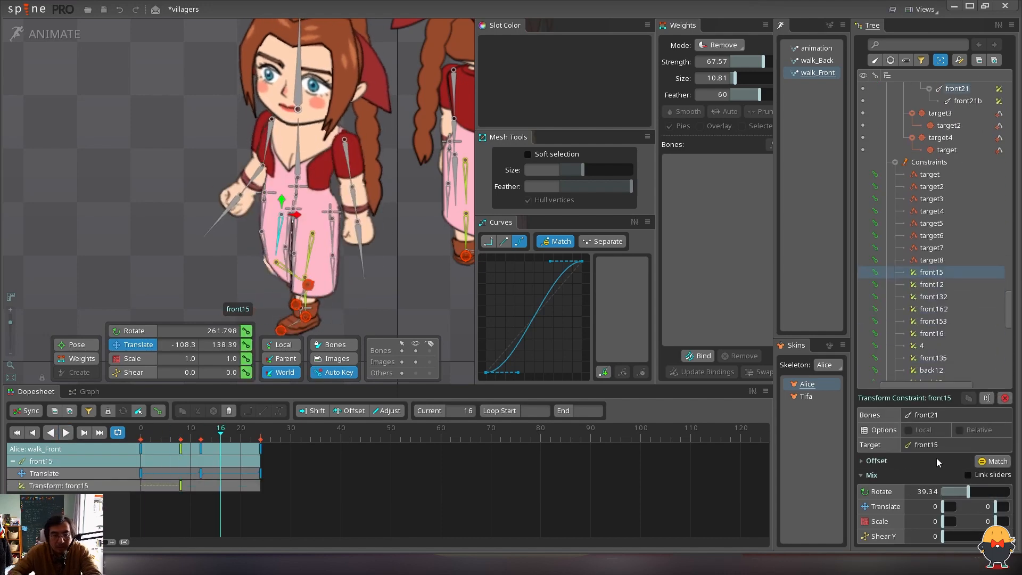
pyautogui.hotkey('ctrl', 'z')
# Set the rotate mix of transform constraint front15 to 43.84 in the setup pose and review walk_Front with the bones hidden
pyautogui.click(57, 39)
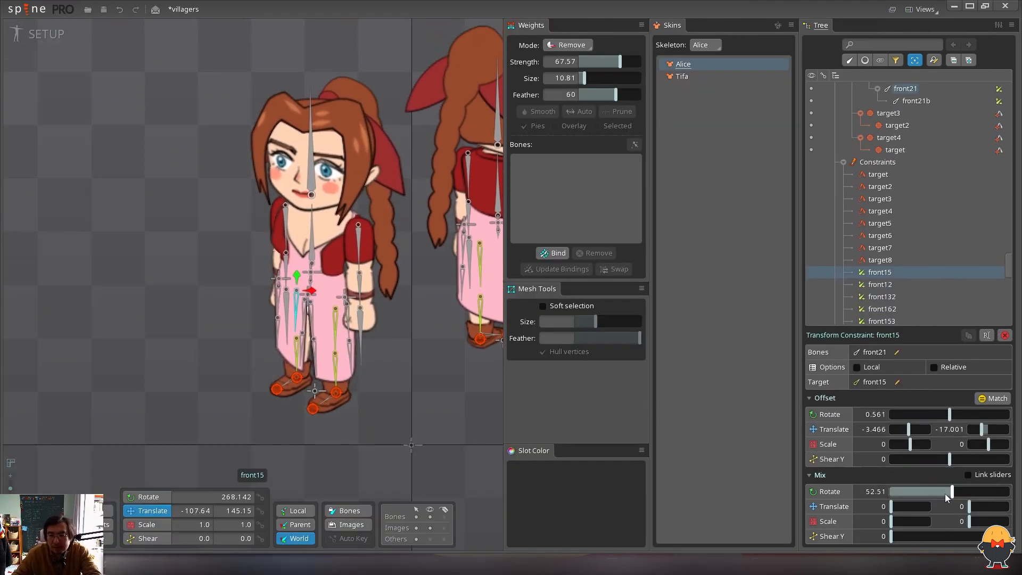
pyautogui.click(47, 37)
pyautogui.press('d')
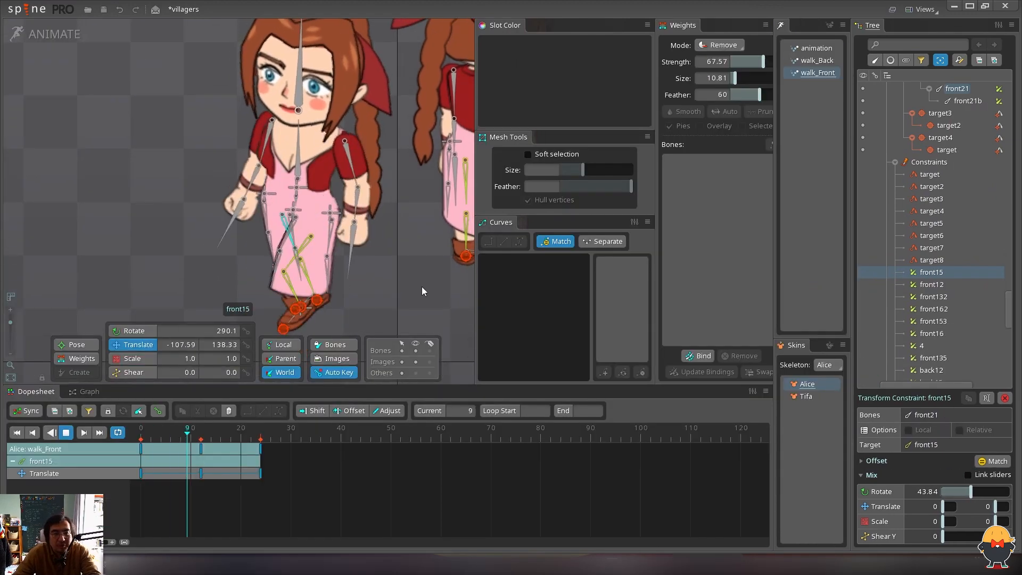
pyautogui.press('space')
pyautogui.click(416, 350)
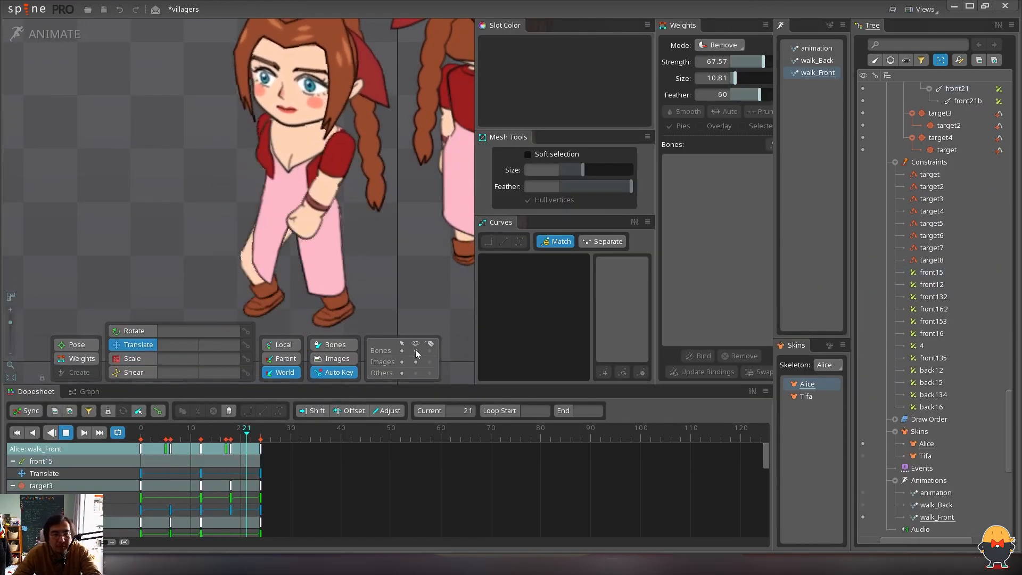
pyautogui.click(415, 351)
pyautogui.press('d')
# Set the rotate mix of bone front21's transform constraint front15 to 55.71 in the setup pose
pyautogui.click(276, 250)
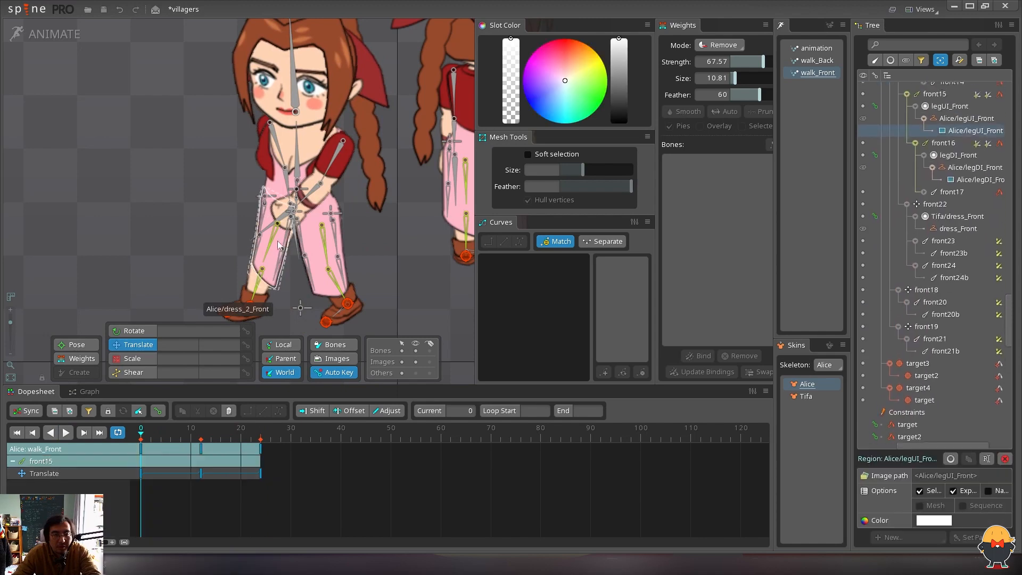
pyautogui.press('space')
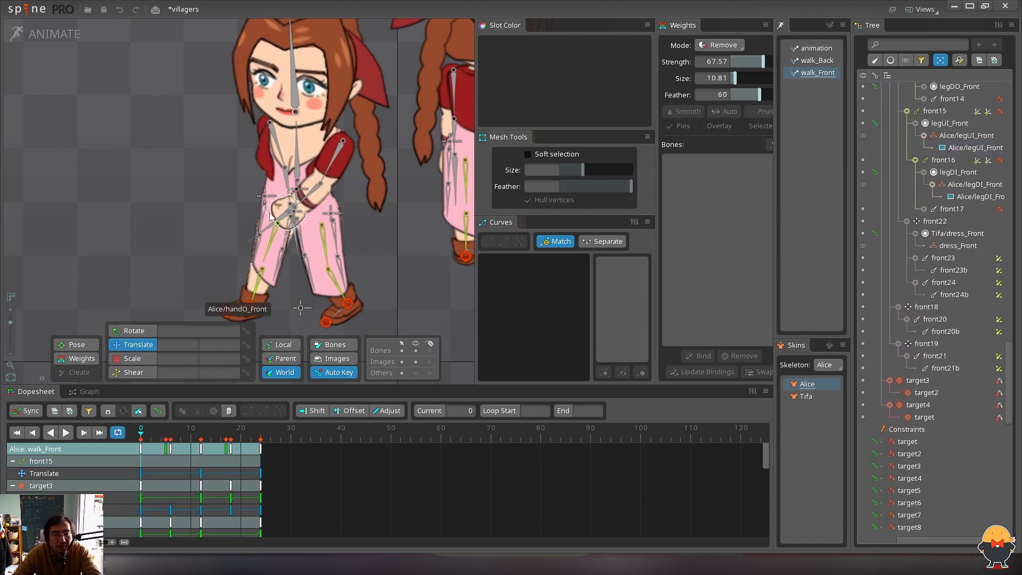
pyautogui.click(47, 35)
pyautogui.click(292, 325)
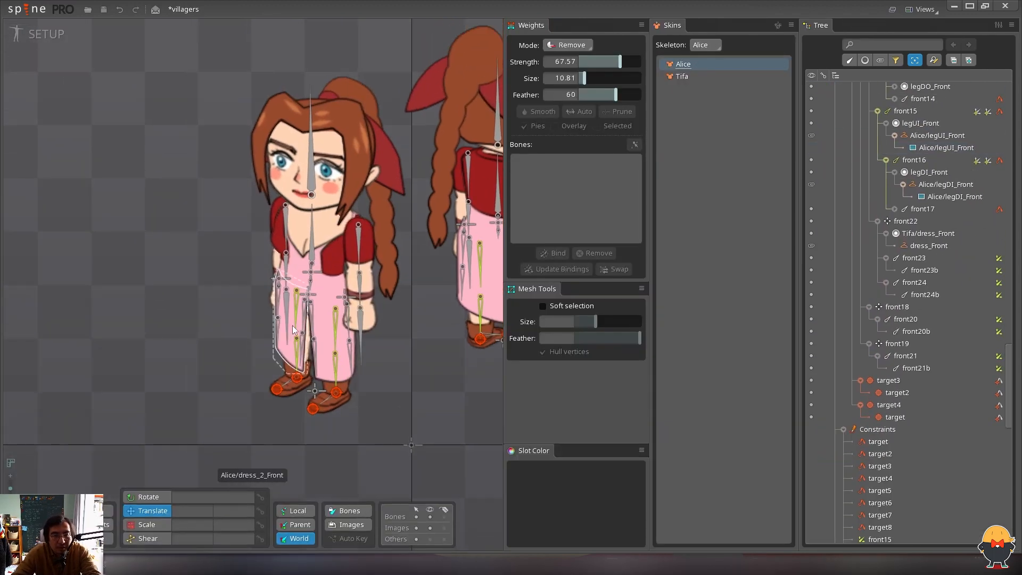
pyautogui.click(289, 320)
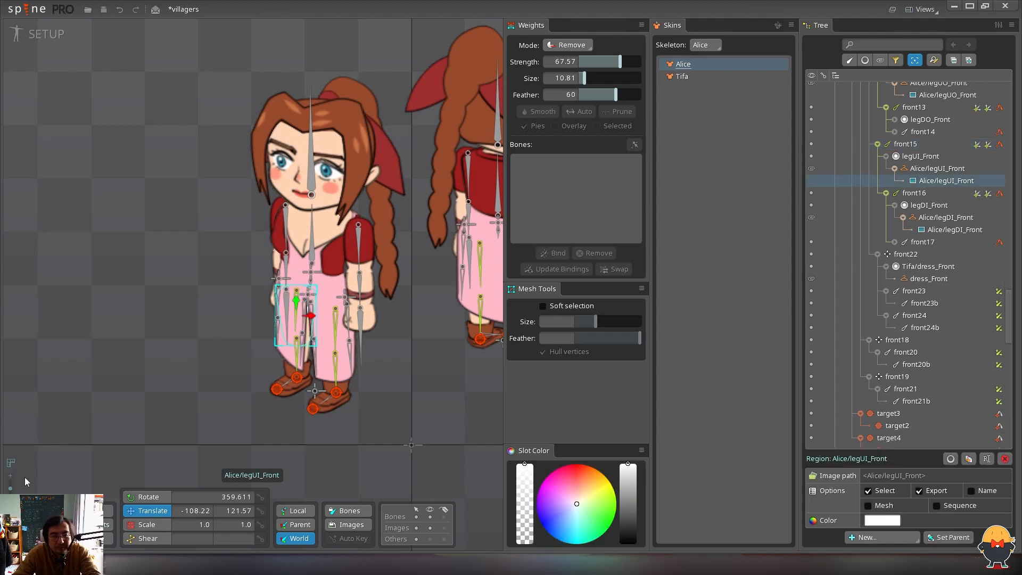
pyautogui.moveTo(10, 488); pyautogui.dragTo(10, 484)
pyautogui.moveTo(261, 405); pyautogui.dragTo(237, 317)
pyautogui.press('space')
pyautogui.click(290, 357)
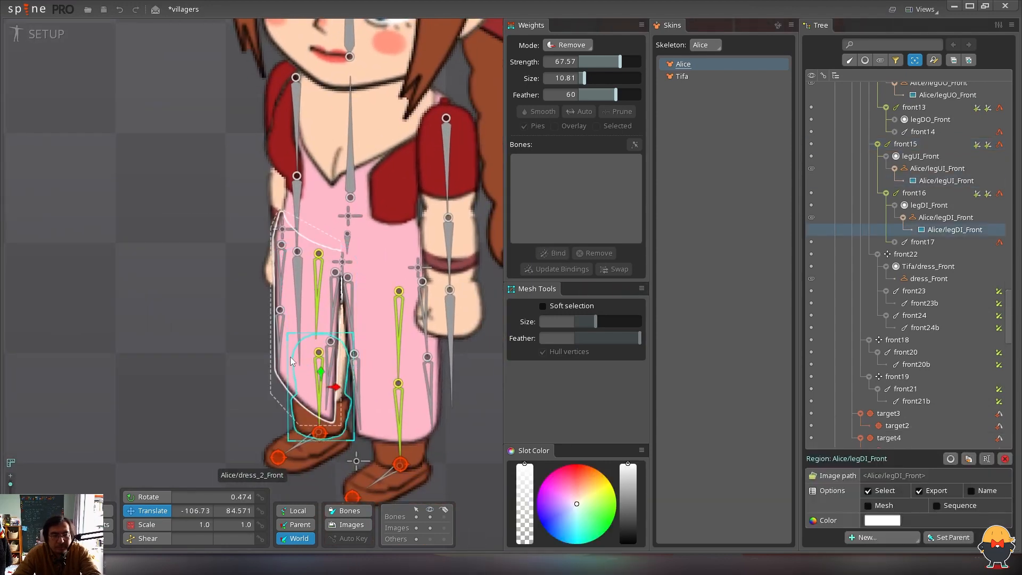
pyautogui.click(283, 301)
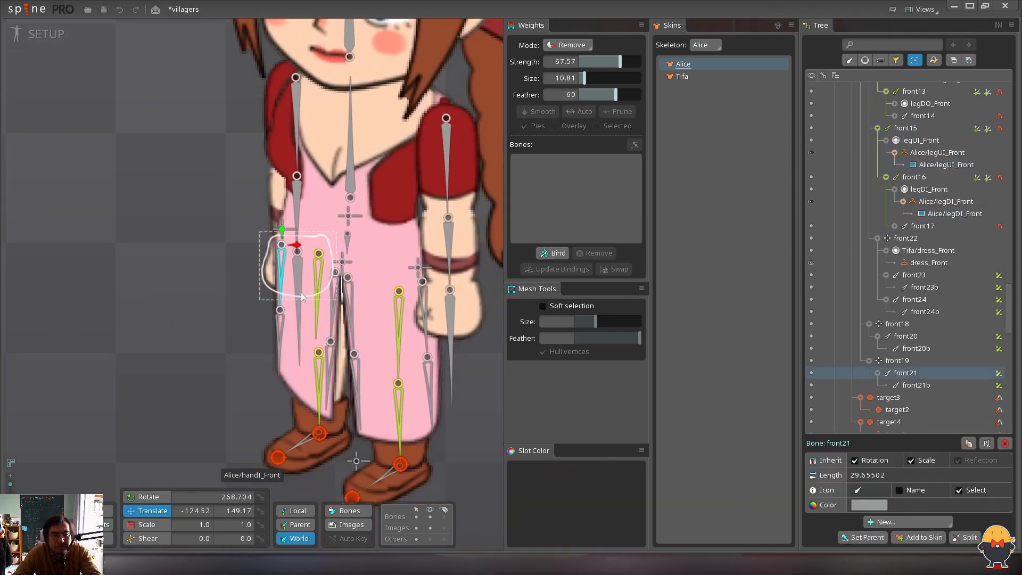
pyautogui.click(999, 367)
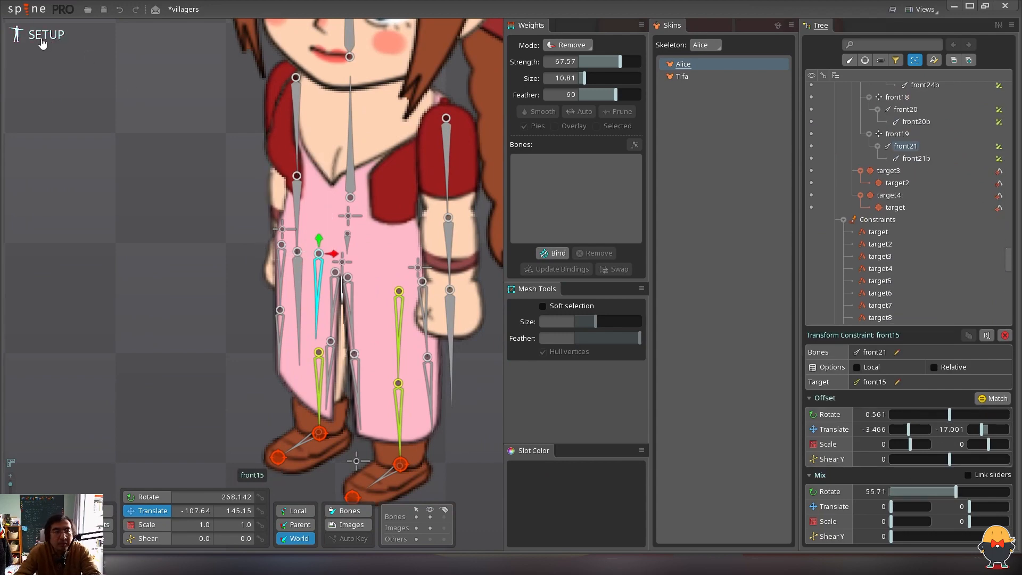
# Play walk_Front on the Alice skin and examine up close how the front15 leg moves beneath the dress
pyautogui.click(42, 42)
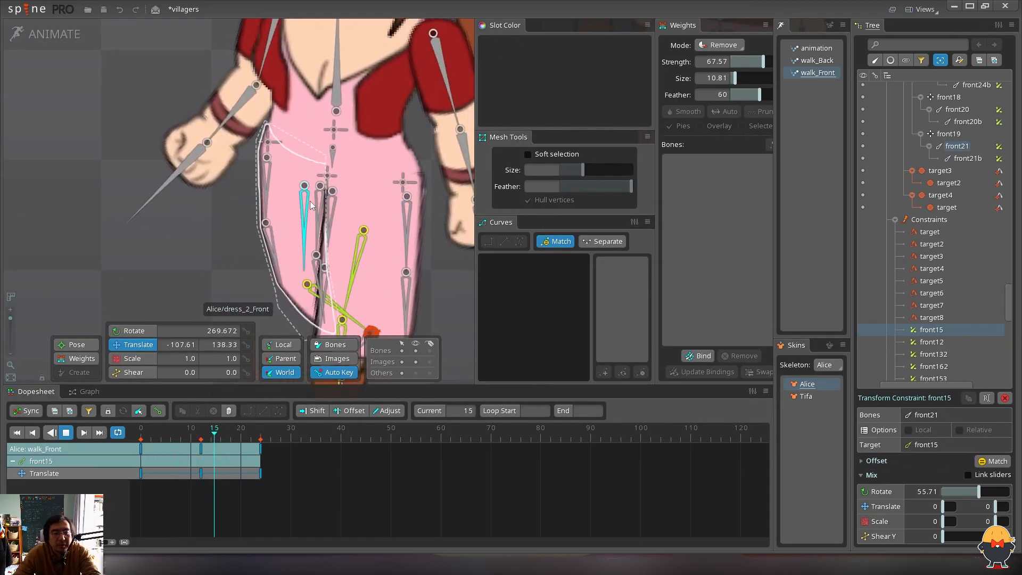
pyautogui.press('space')
pyautogui.press('space')
pyautogui.moveTo(297, 241); pyautogui.dragTo(280, 189)
pyautogui.press('space')
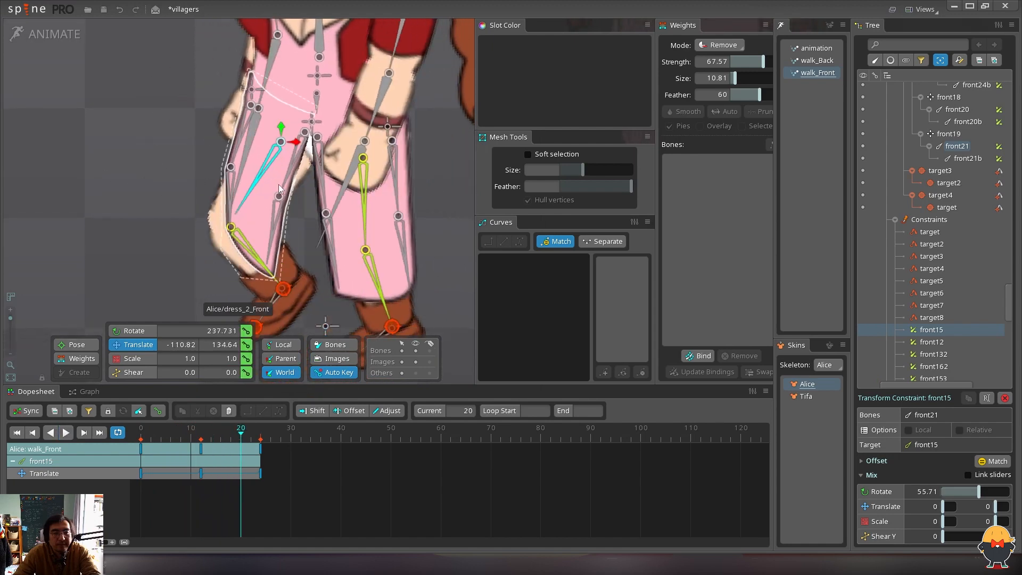
pyautogui.press('space')
pyautogui.press('space')
# Inspect the Alice/dress_2_Front mesh and its bone bindings in the setup pose and while walk_Front plays
pyautogui.click(261, 168)
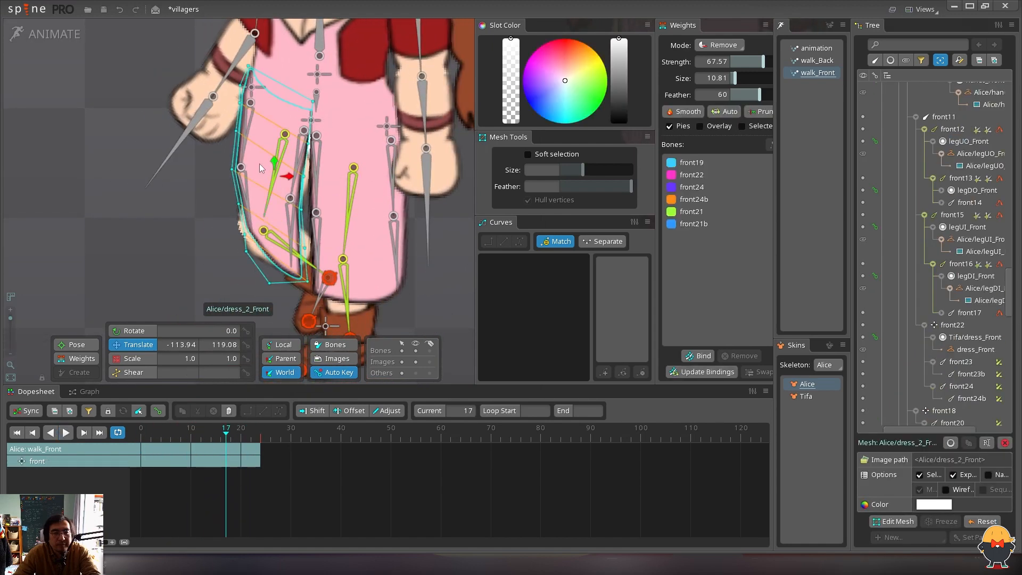
pyautogui.click(55, 37)
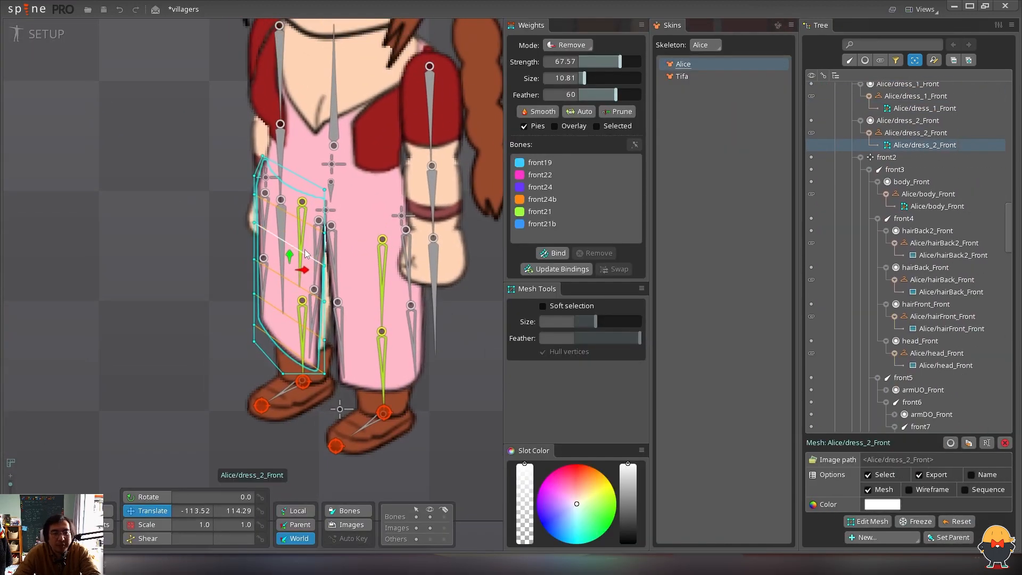
pyautogui.click(54, 36)
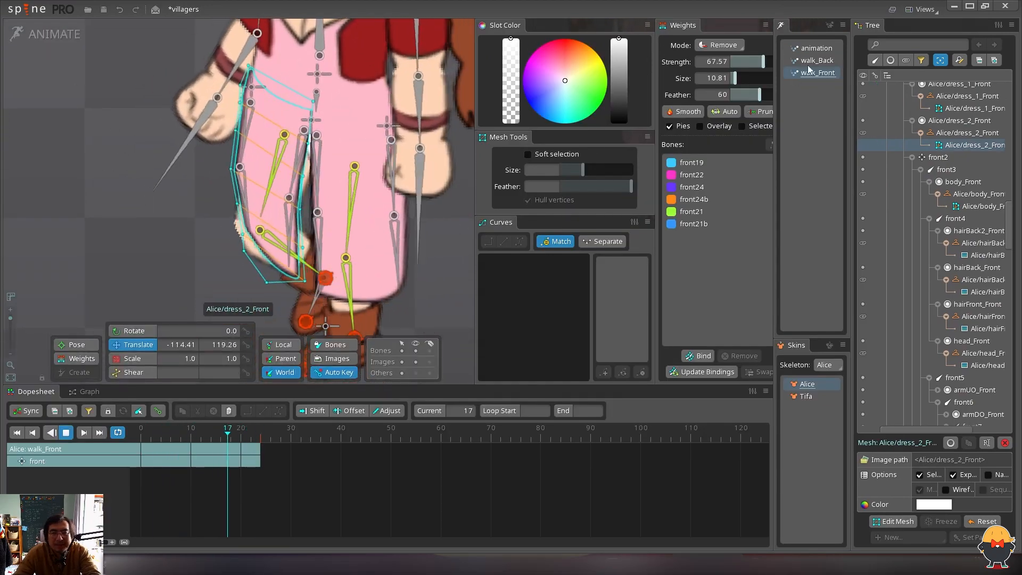
pyautogui.click(814, 73)
pyautogui.press('space')
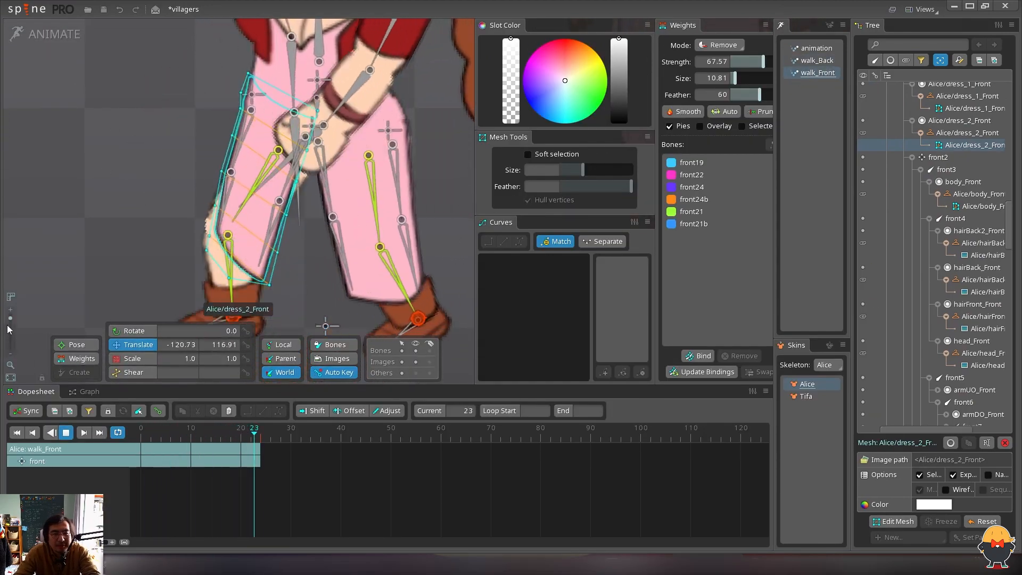
# Key the deform of the Alice/dress_2_Front mesh at frames 0 and 24 of walk_Front
pyautogui.moveTo(10, 318); pyautogui.dragTo(11, 330)
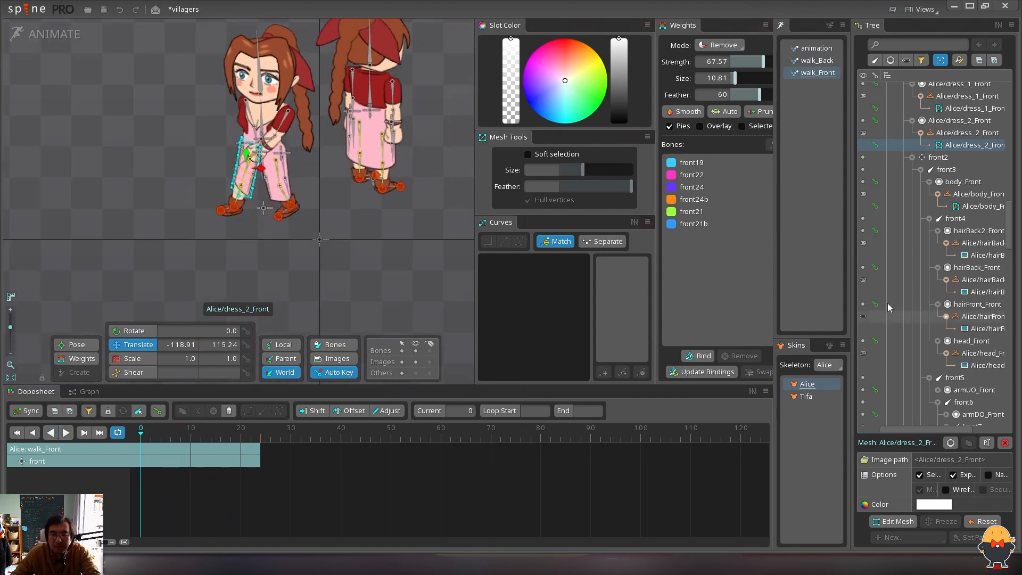
pyautogui.click(877, 145)
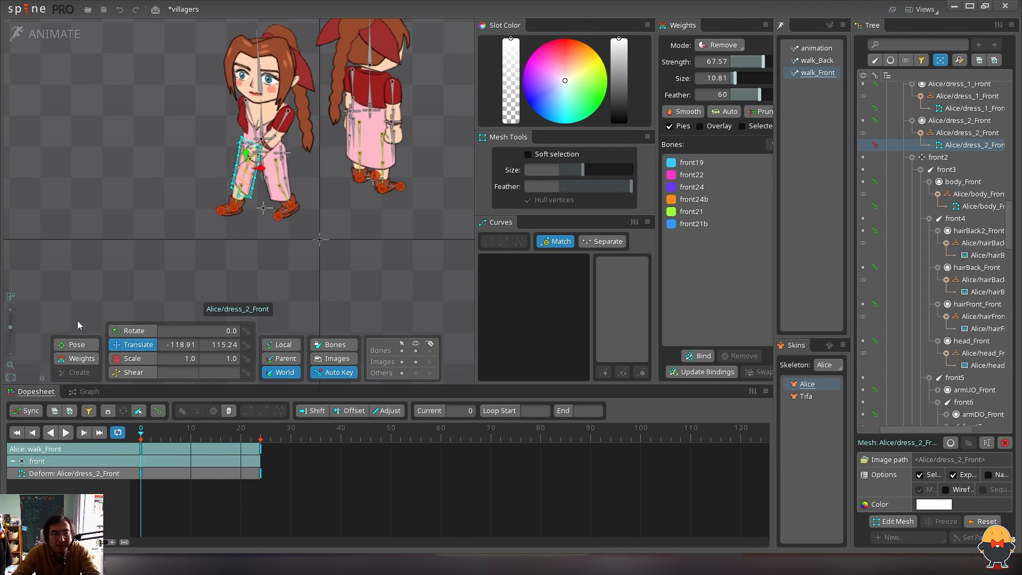
pyautogui.moveTo(12, 327); pyautogui.dragTo(33, 343)
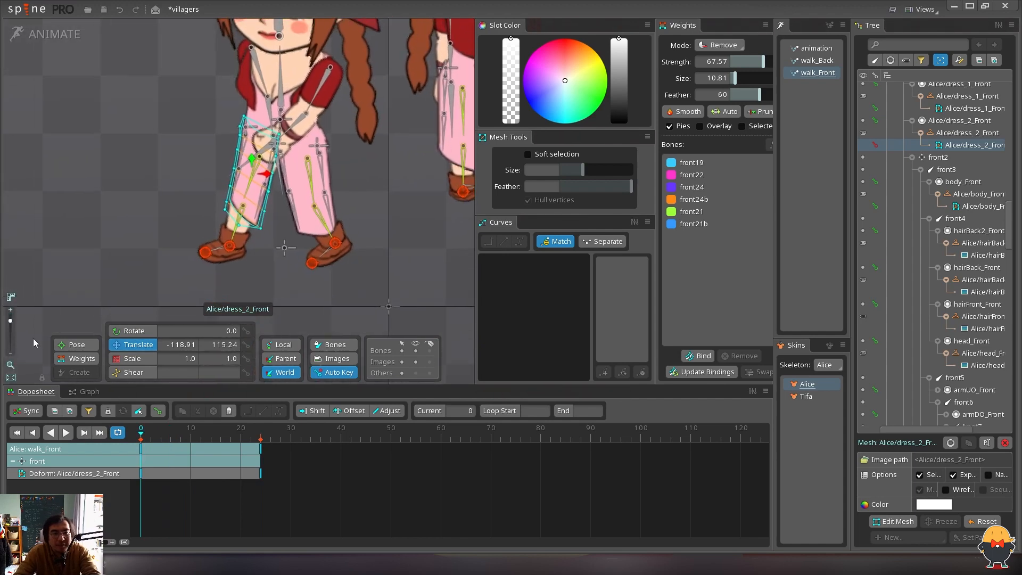
# Deform the Alice/dress_2_Front mesh outward over the leg at frame 19, using soft selection with size 164.89 and feather 100
pyautogui.moveTo(143, 429); pyautogui.dragTo(236, 429)
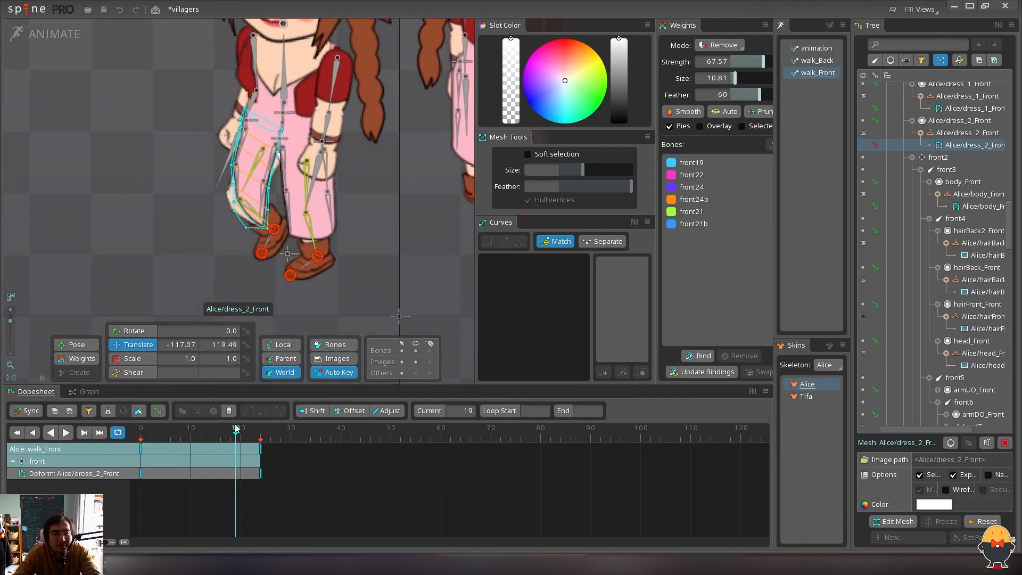
pyautogui.moveTo(592, 174); pyautogui.dragTo(594, 172)
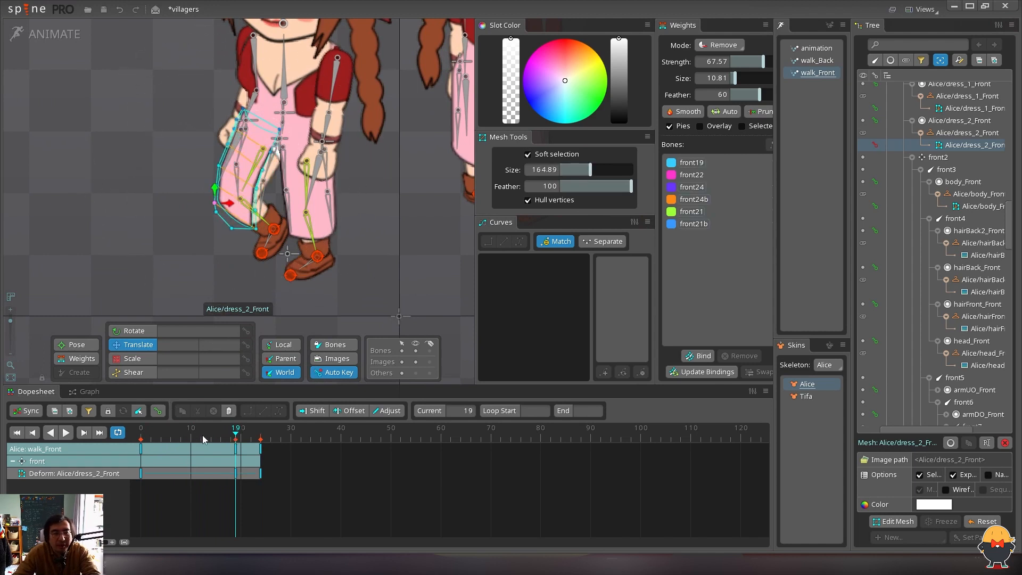
pyautogui.press('d')
pyautogui.press('d')
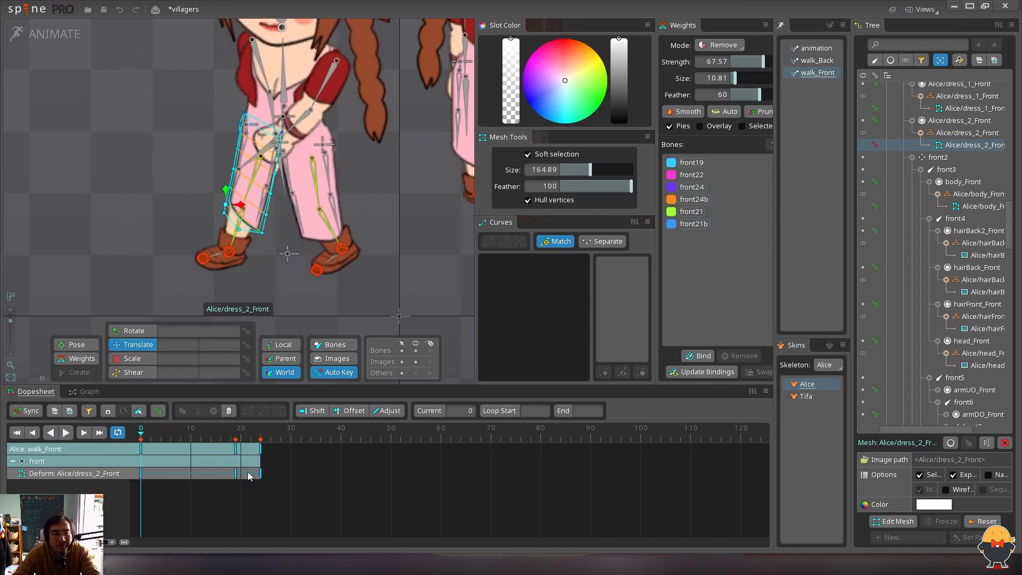
# Move the middle deform key of Alice/dress_2_Front to frame 17 and play the animation
pyautogui.moveTo(236, 453); pyautogui.dragTo(225, 453)
pyautogui.press('d')
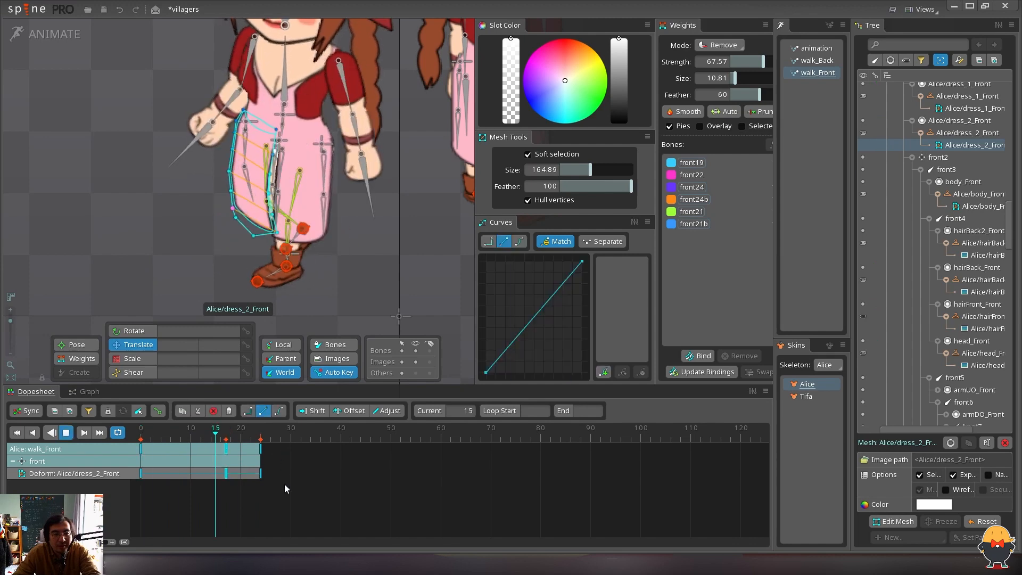
pyautogui.click(257, 485)
# Give all deform keys of Alice/dress_2_Front Bezier curves and play walk_Front with nothing selected
pyautogui.press('d')
pyautogui.moveTo(281, 492); pyautogui.dragTo(140, 442)
pyautogui.press('d')
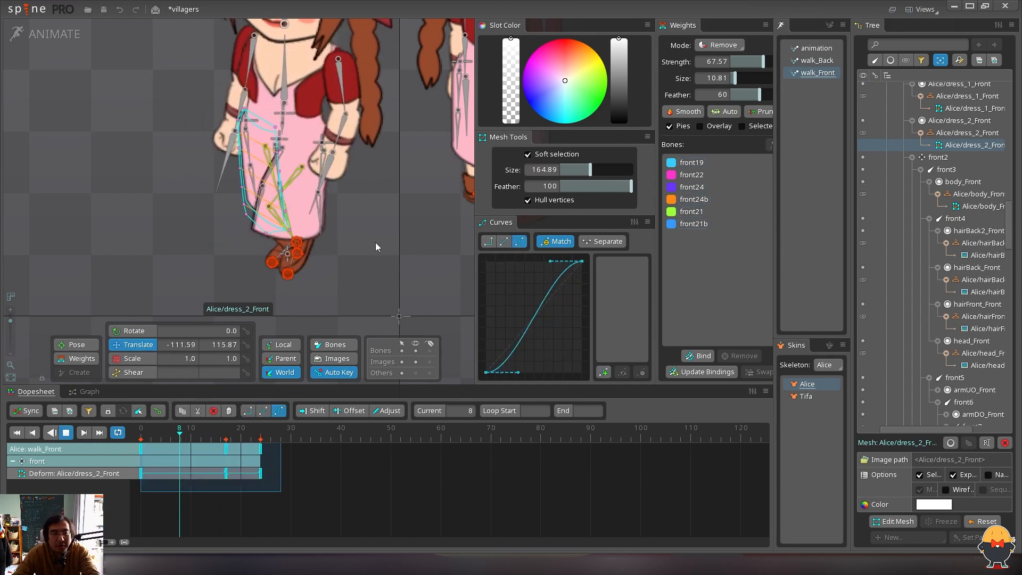
pyautogui.click(411, 263)
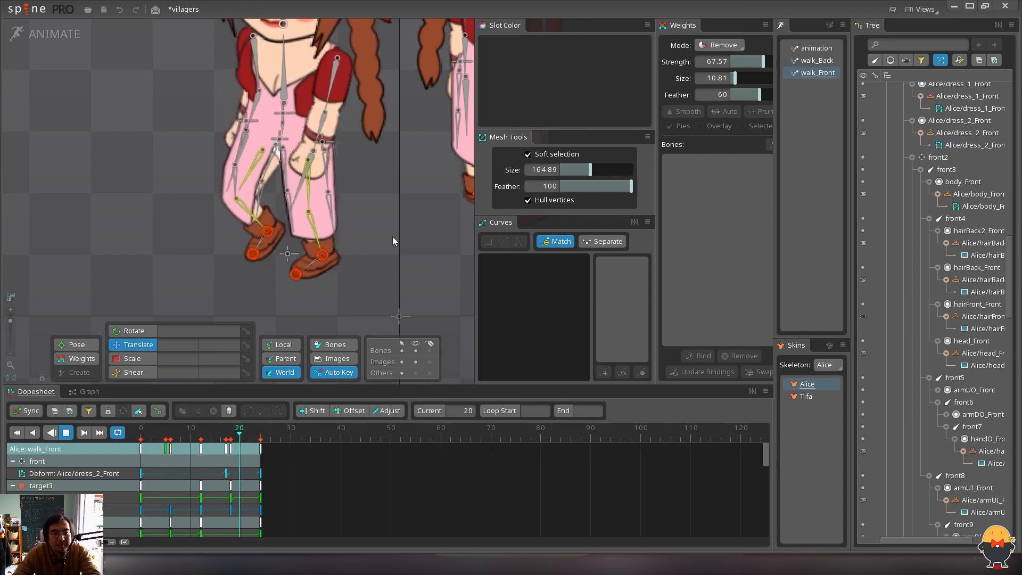
# Compare the Alice and Tifa skins while playing walk_Back and walk_Front
pyautogui.click(823, 60)
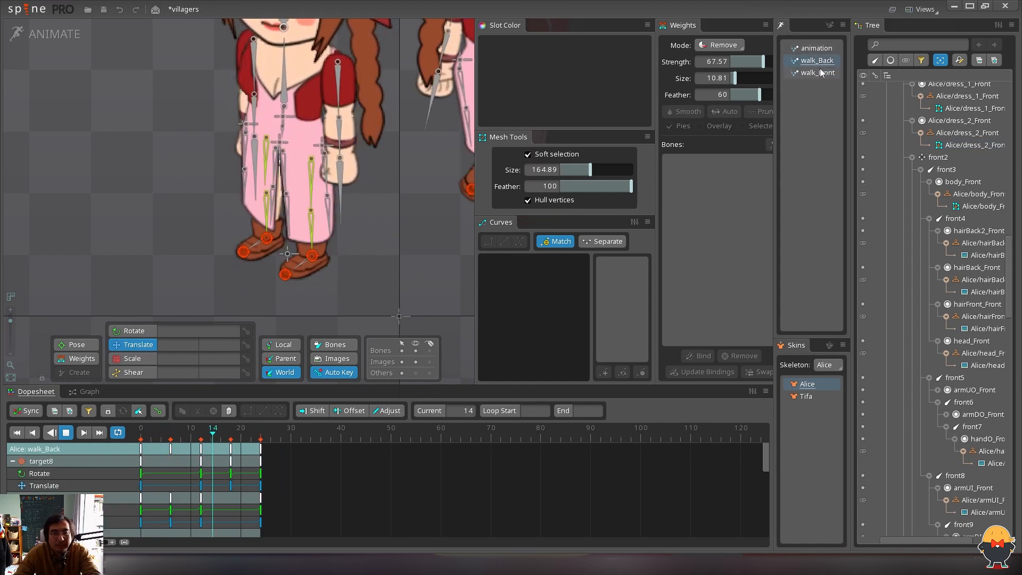
pyautogui.press('d')
pyautogui.click(821, 72)
pyautogui.press('d')
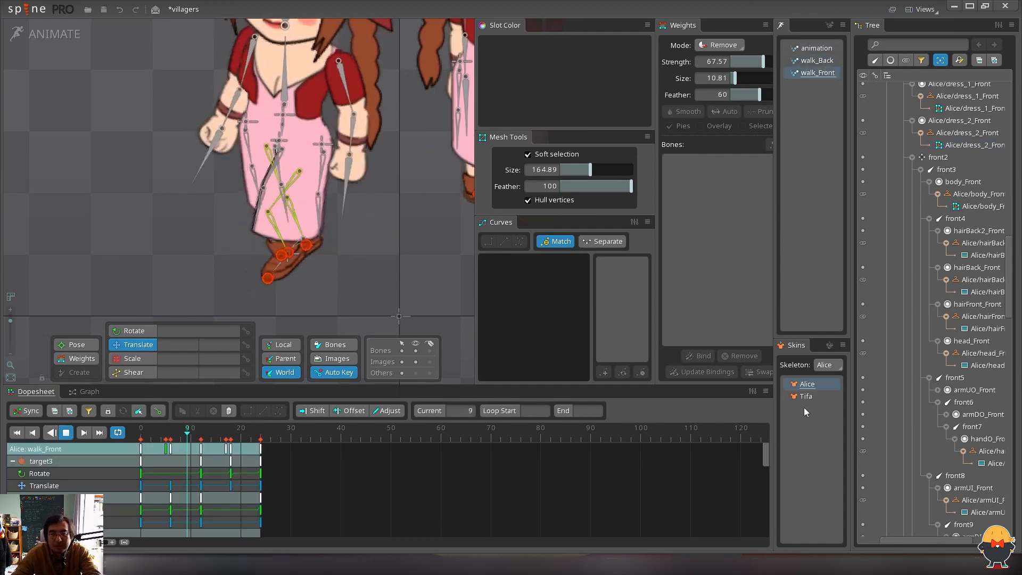
pyautogui.click(806, 397)
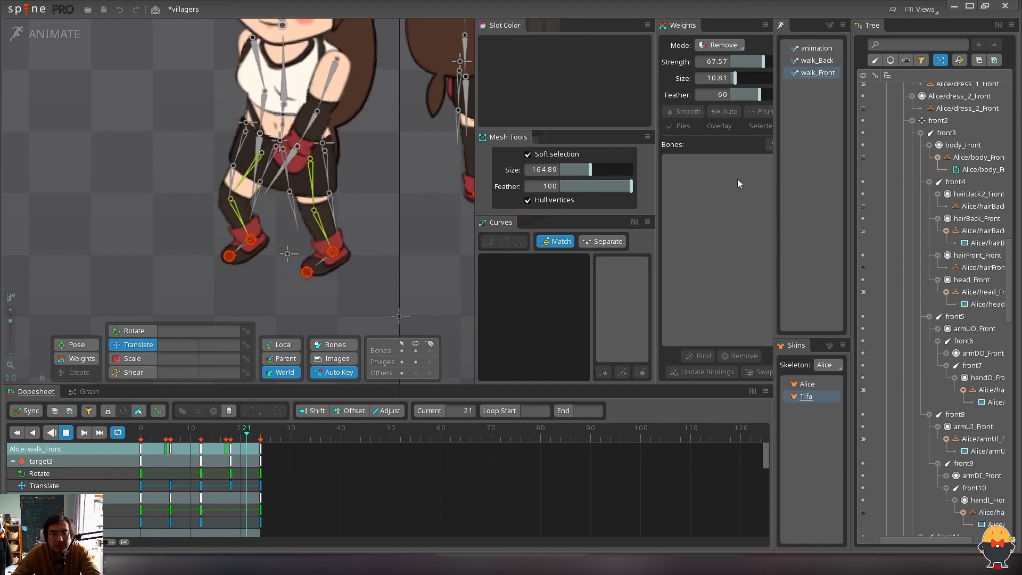
pyautogui.click(817, 60)
pyautogui.click(825, 72)
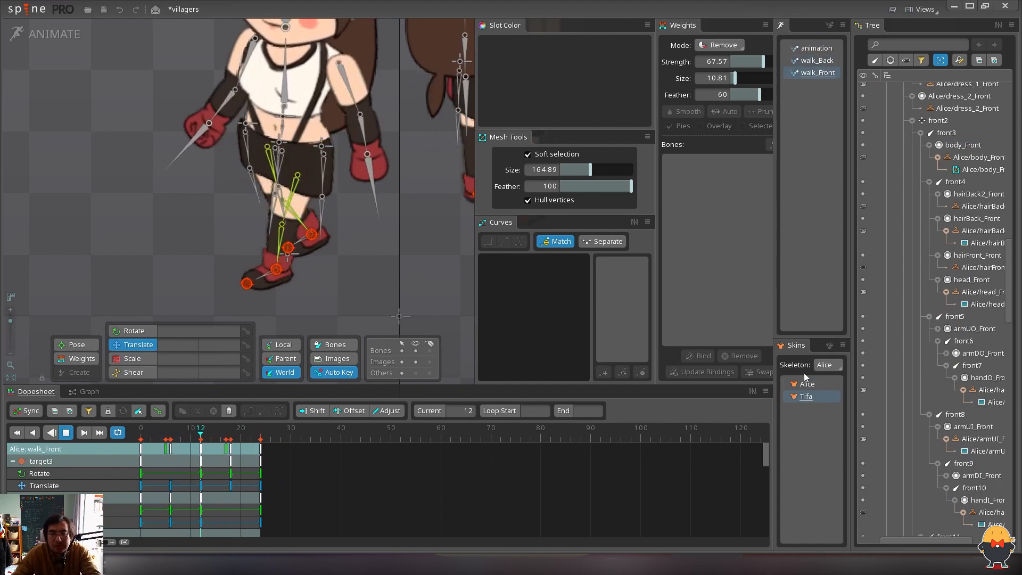
pyautogui.click(807, 384)
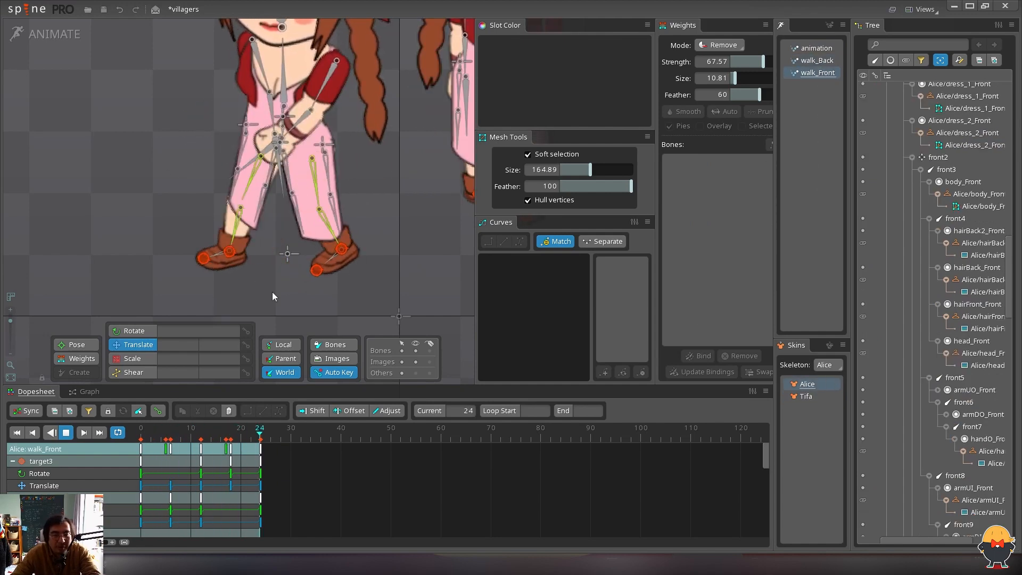
# Stop the walk_Front playback and select the upper vertices of the Alice/dress_1_Front mesh in setup mode
pyautogui.moveTo(357, 210); pyautogui.dragTo(357, 231)
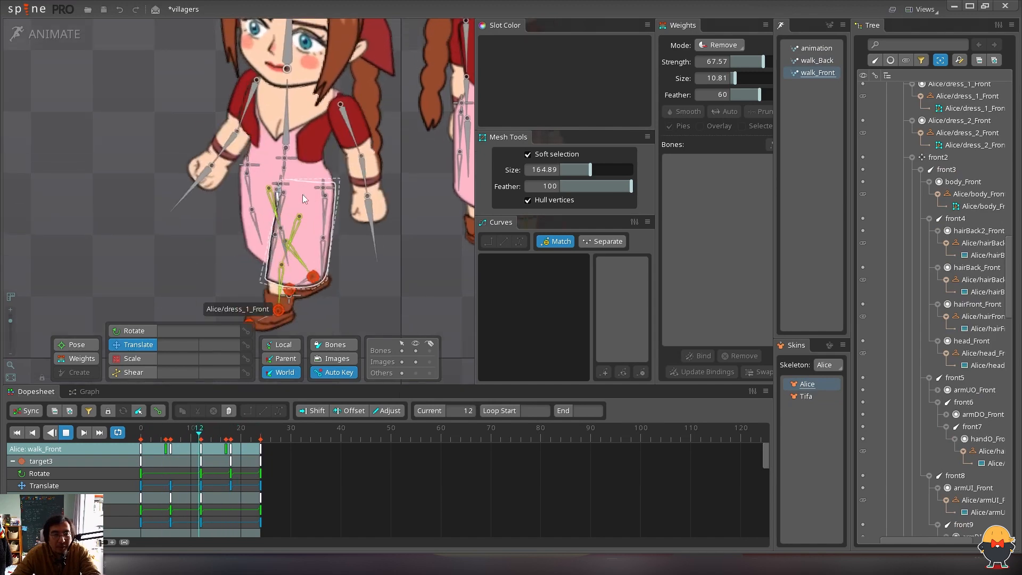
pyautogui.press('d')
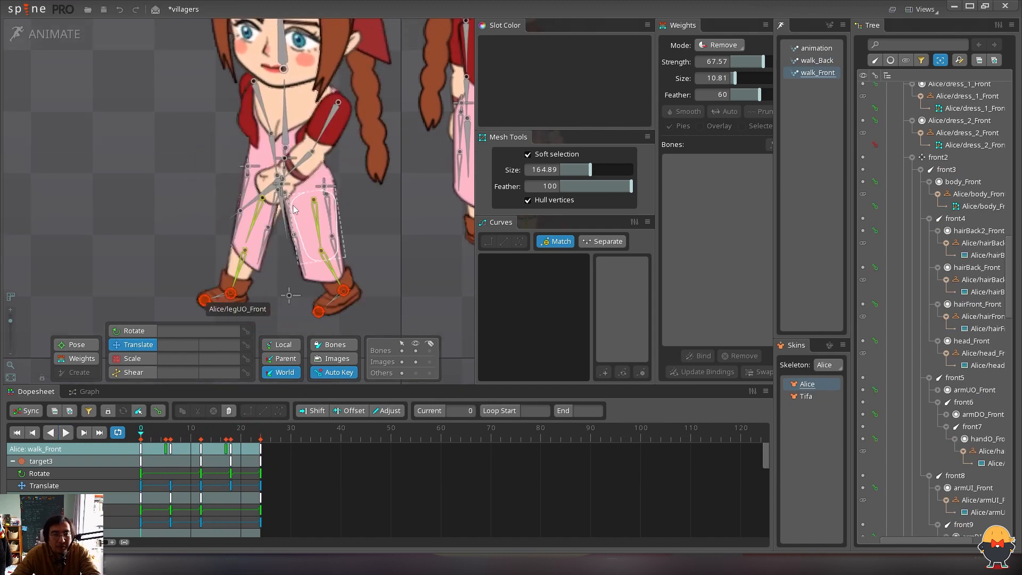
pyautogui.click(52, 35)
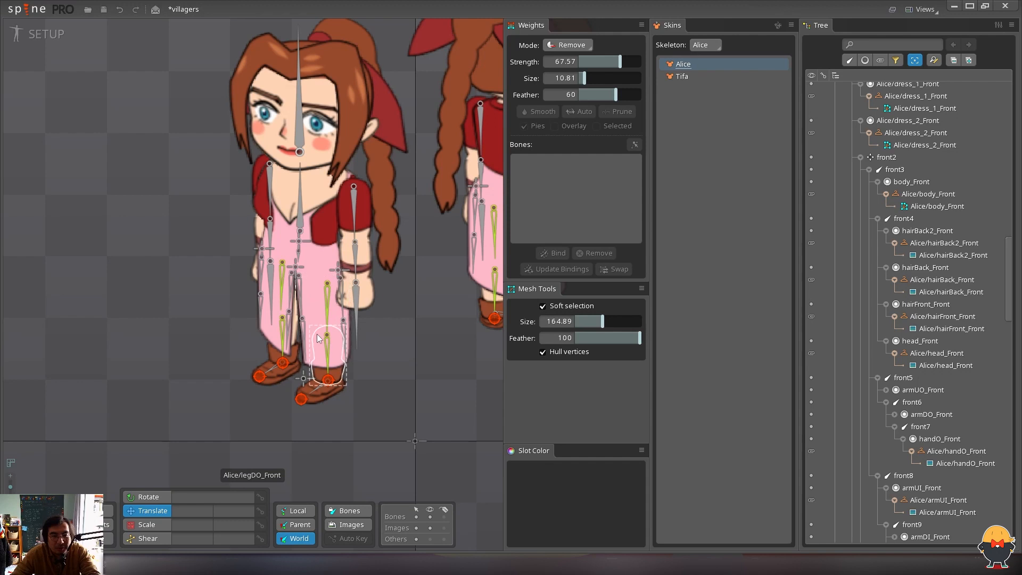
pyautogui.click(296, 278)
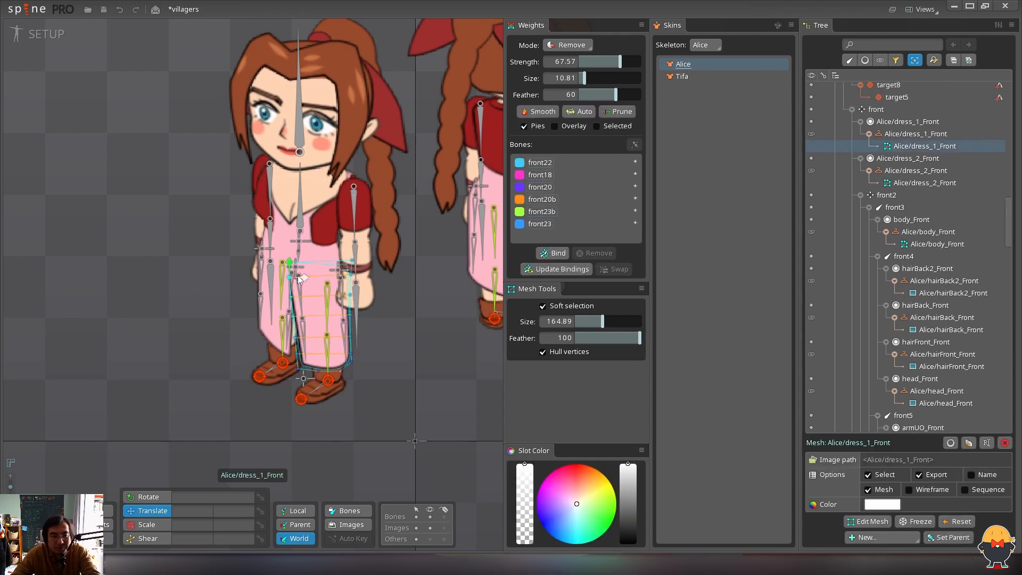
pyautogui.click(354, 271)
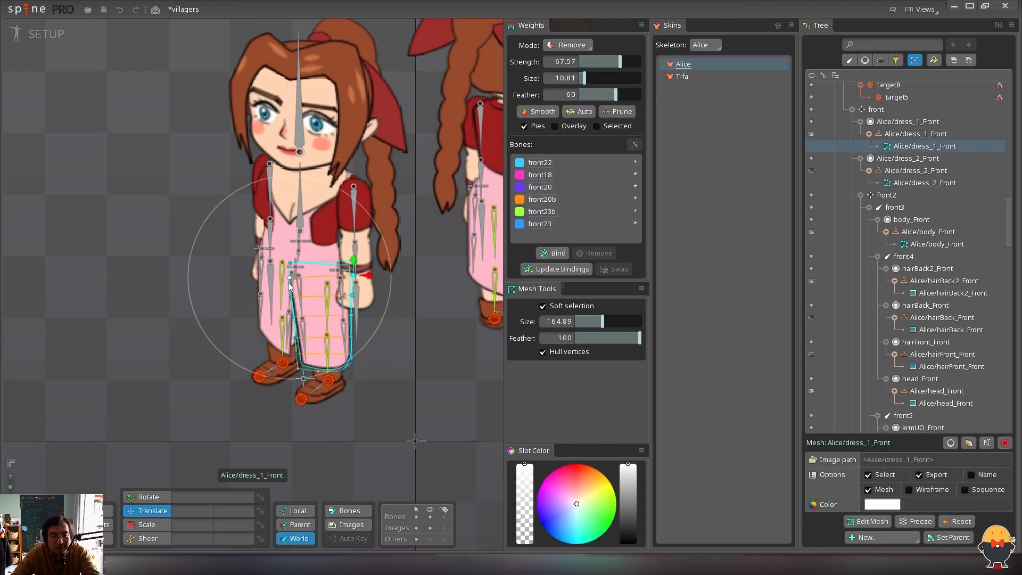
# Play walk_Front in animate mode to check the front dress on Alice at different magnifications
pyautogui.click(48, 37)
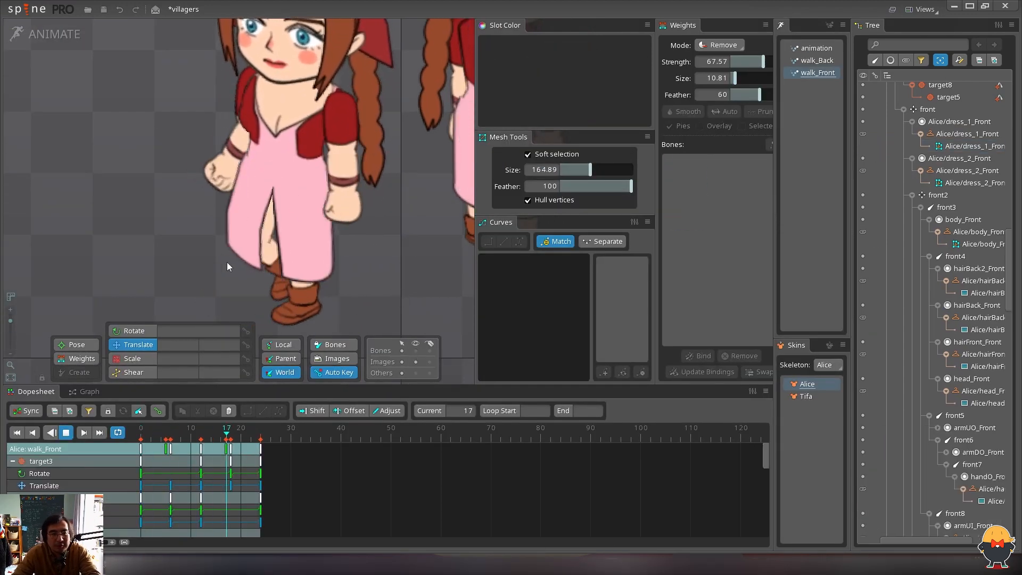
pyautogui.click(11, 365)
pyautogui.scroll(-1, 327, 257)
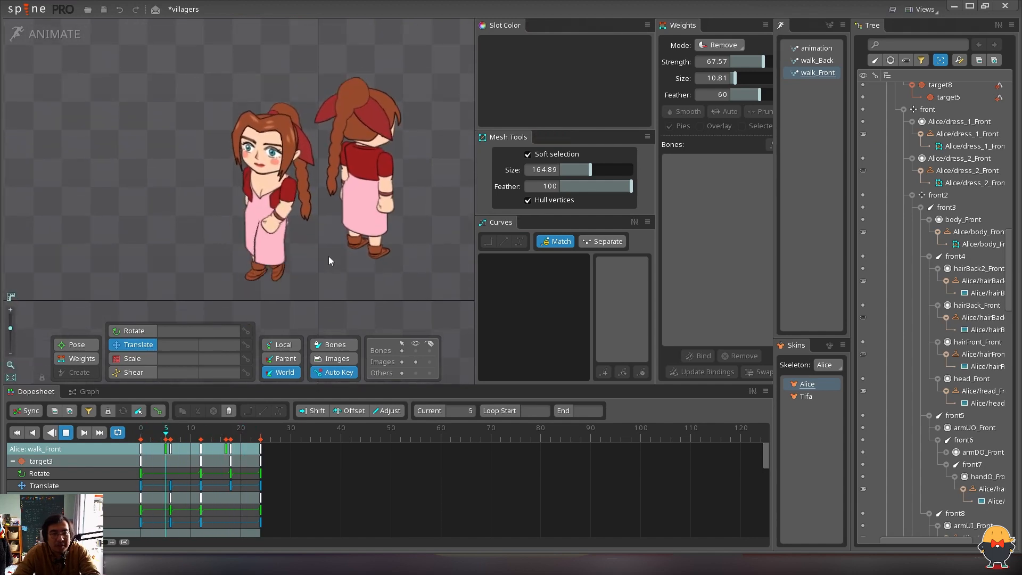
pyautogui.click(11, 324)
pyautogui.press('space')
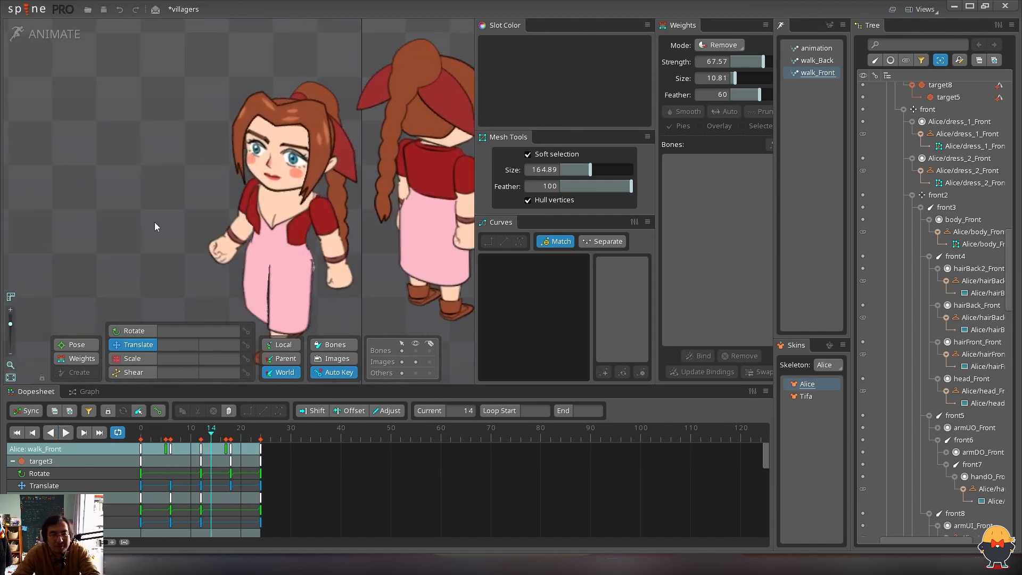
# Set the soft selection size to 114.29 for the Alice/dress_1_Front mesh in setup mode and replay walk_Front
pyautogui.click(50, 40)
pyautogui.click(299, 369)
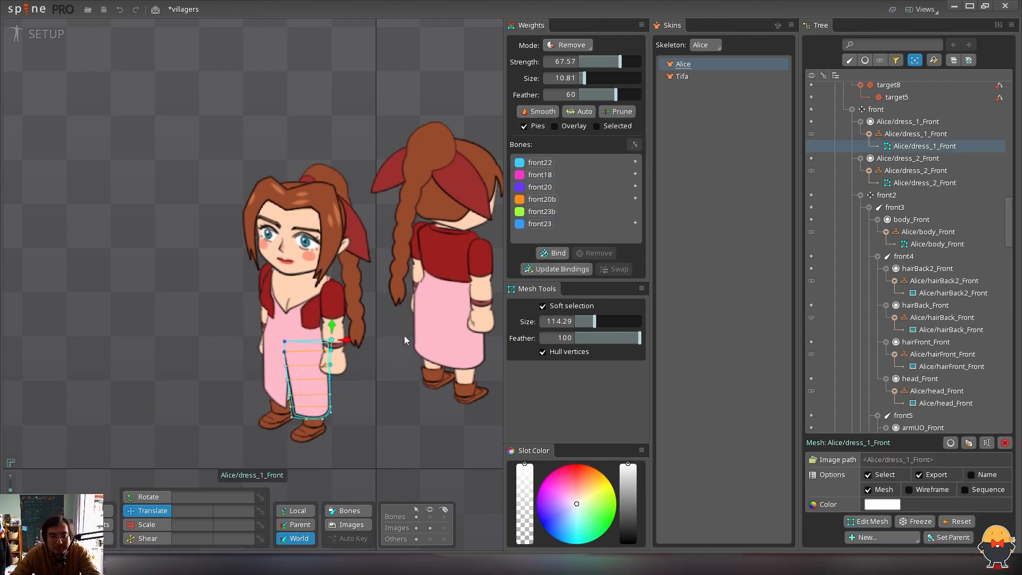
pyautogui.click(50, 40)
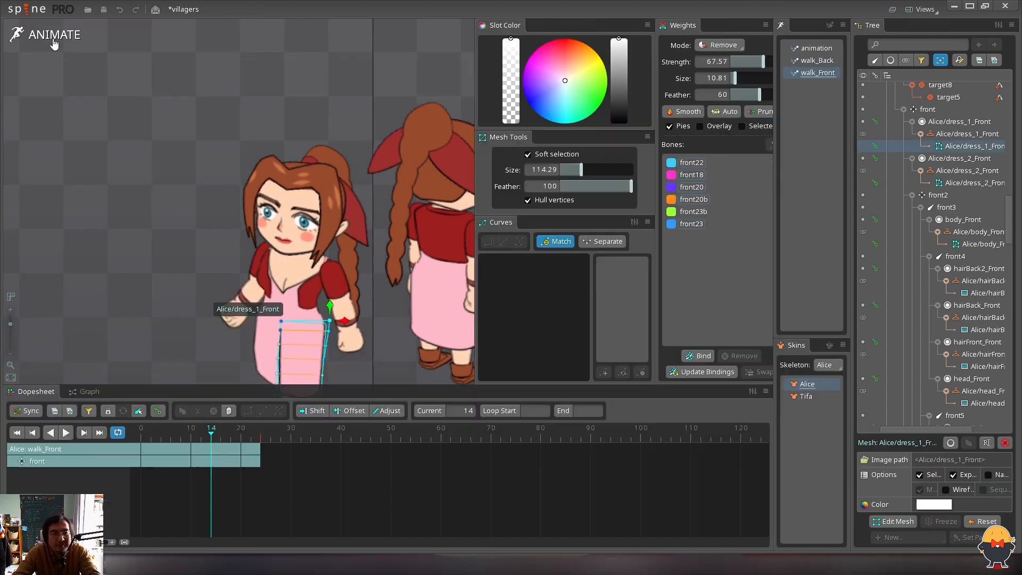
pyautogui.press('space')
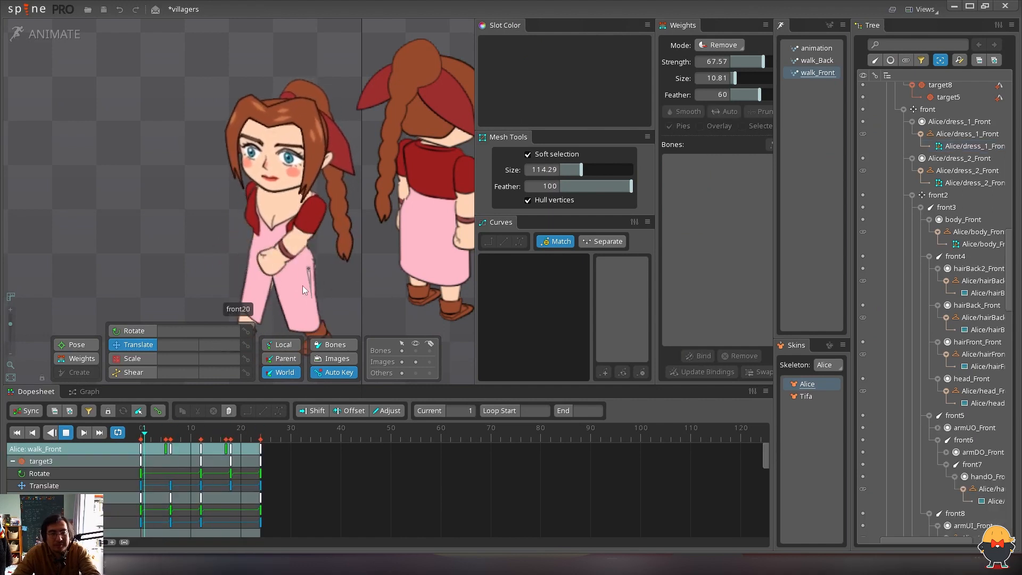
# Check the walk_Back and walk_Front animations with both figures in view, and save the project
pyautogui.click(10, 333)
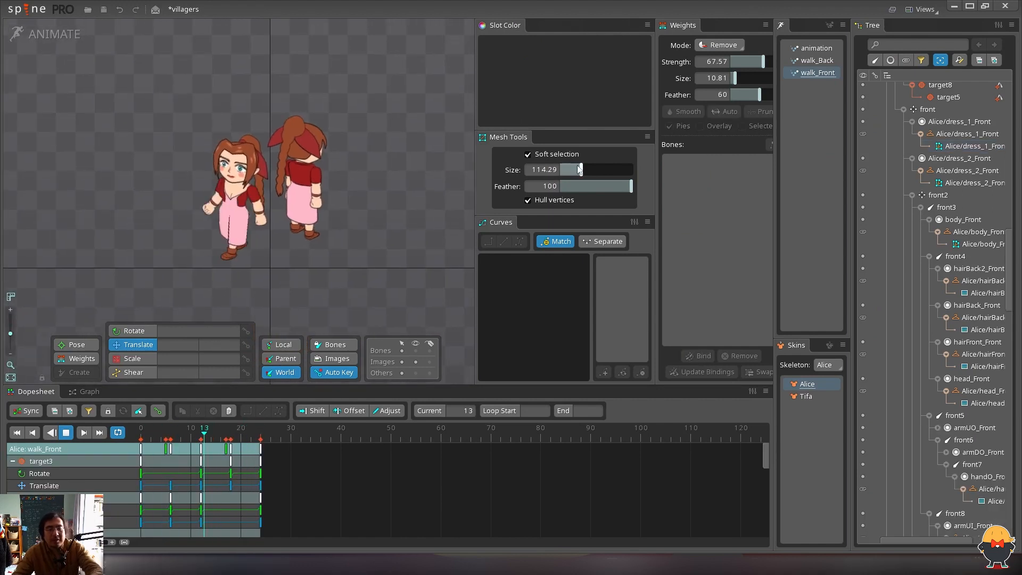
pyautogui.scroll(3, 354, 246)
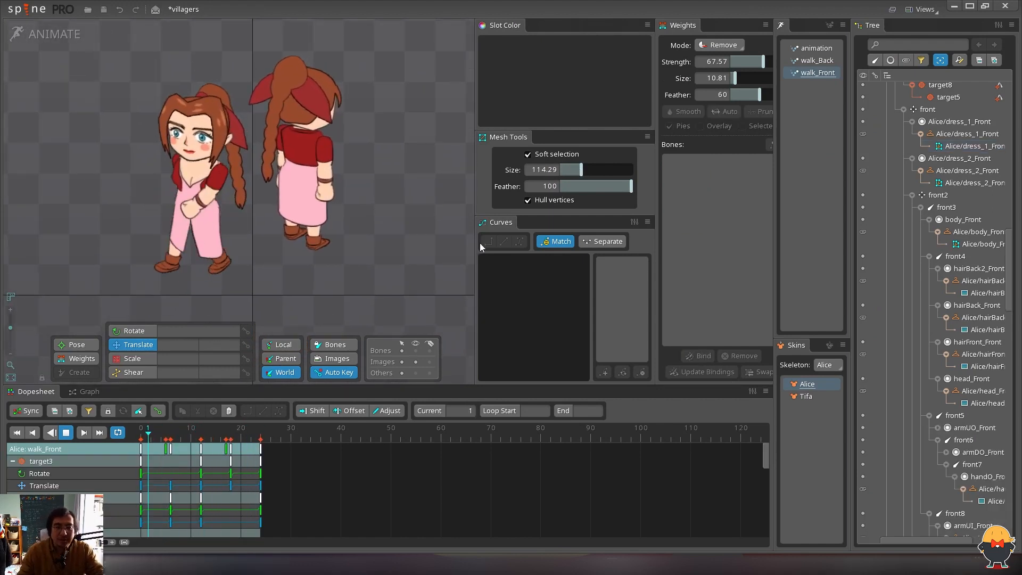
pyautogui.click(819, 60)
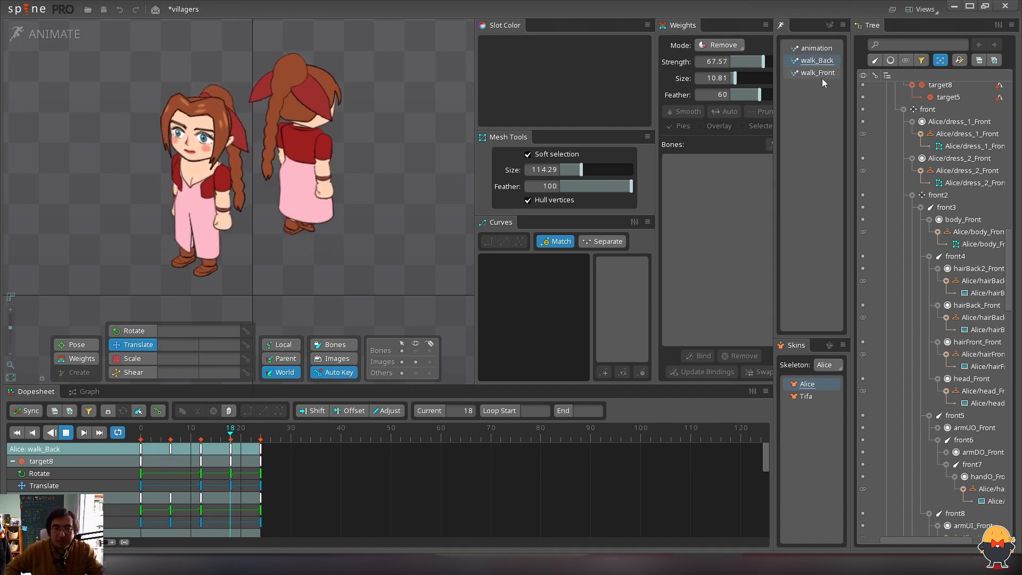
pyautogui.click(821, 75)
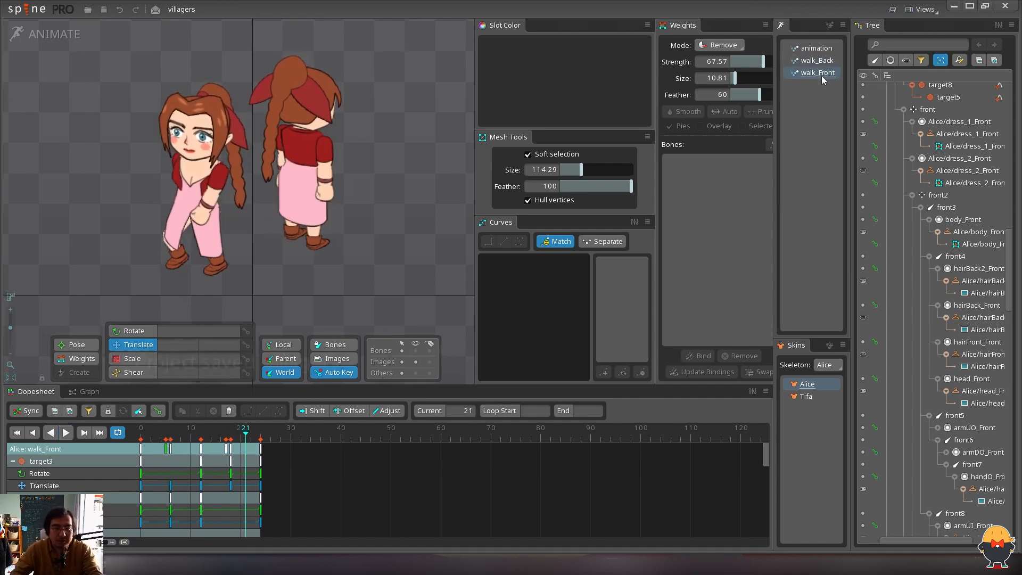
pyautogui.hotkey('ctrl', 's')
# Place the front bone at world position 0, 0 in setup mode
pyautogui.click(53, 34)
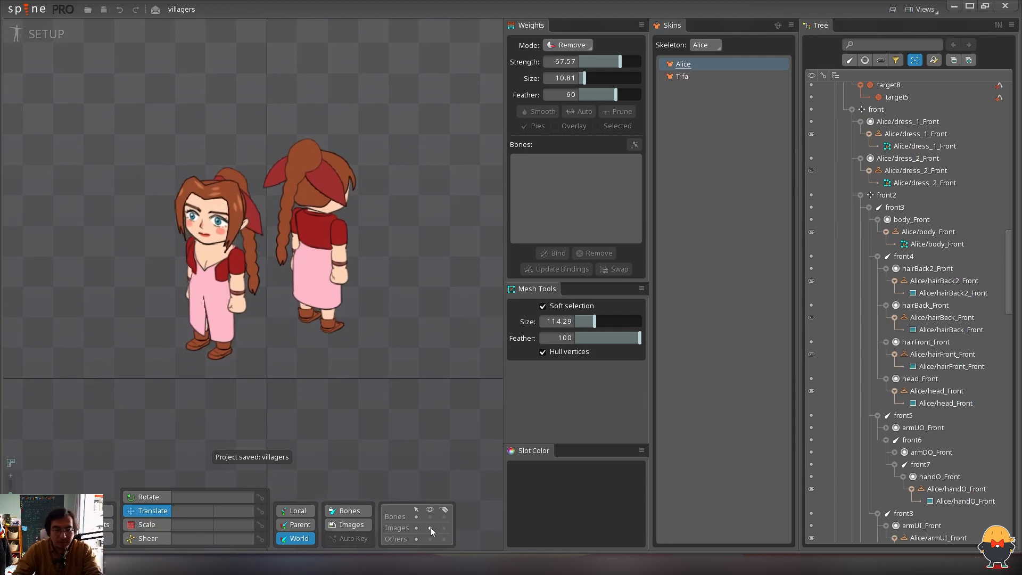
pyautogui.click(210, 347)
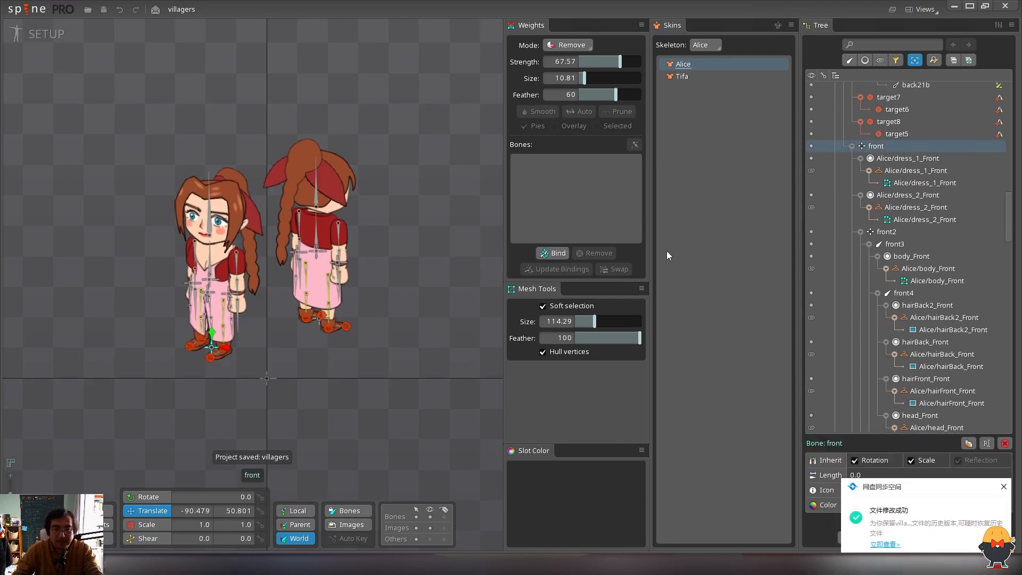
pyautogui.click(852, 146)
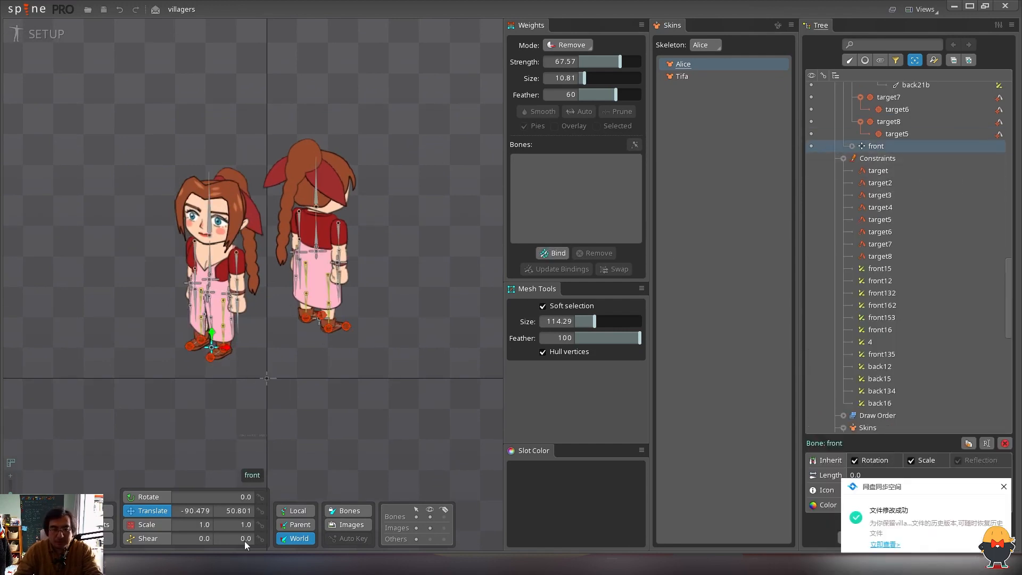
pyautogui.write('0')
pyautogui.press('Tab')
pyautogui.write('0')
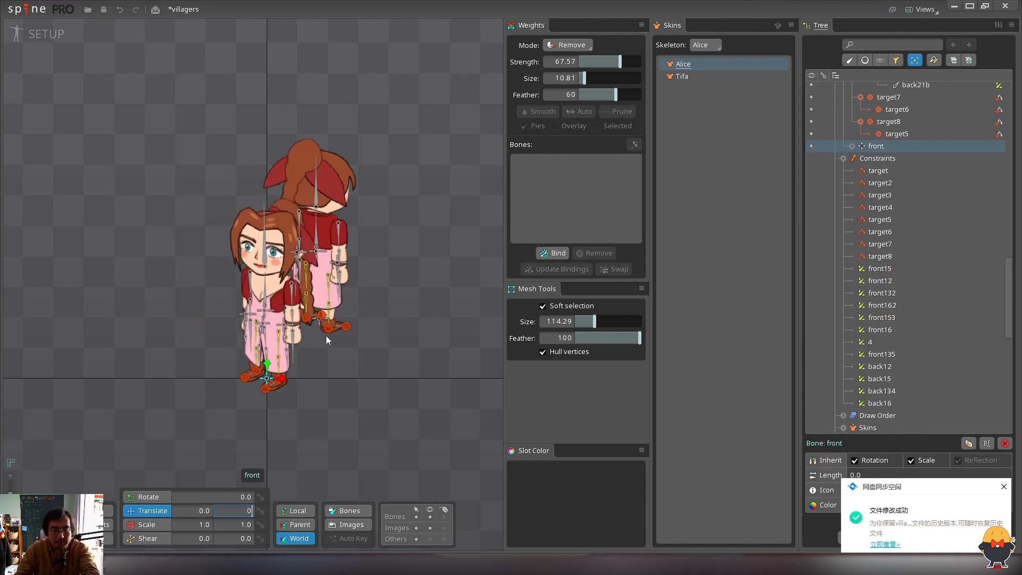
# Place the back bone at world position 0, 0 and save the project
pyautogui.click(319, 321)
pyautogui.click(204, 511)
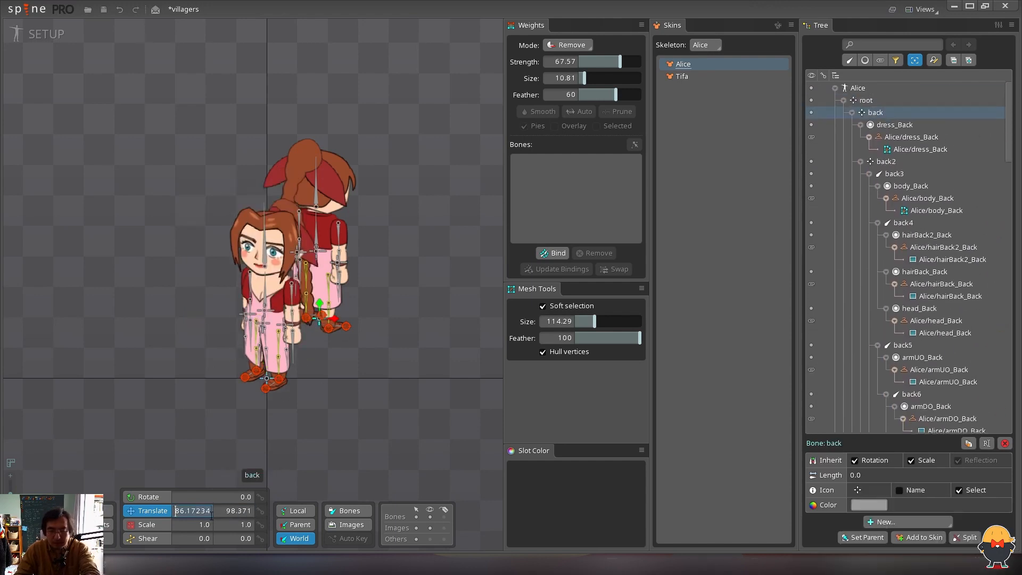
pyautogui.write('0')
pyautogui.press('Tab')
pyautogui.write('0')
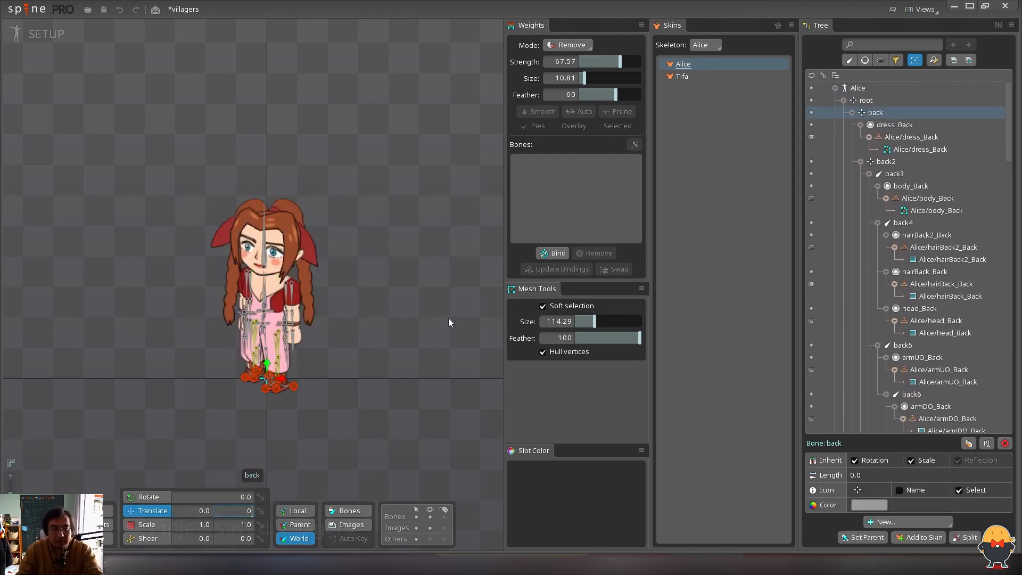
pyautogui.hotkey('ctrl', 's')
# Add the villager 096 shadow image to the root bone from the skeleton's images
pyautogui.click(891, 101)
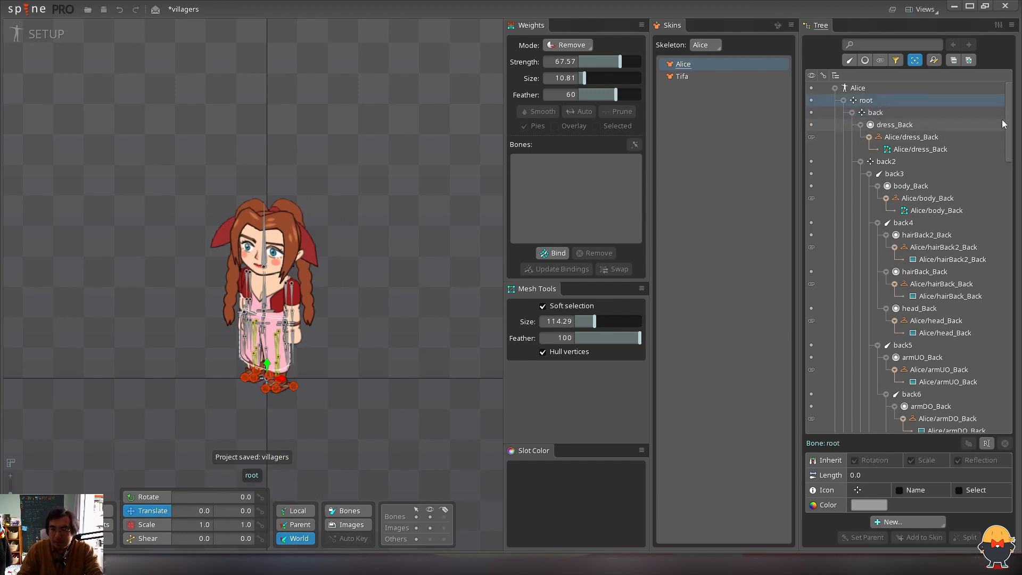
pyautogui.moveTo(1007, 120); pyautogui.dragTo(1008, 347)
pyautogui.scroll(3, 903, 326)
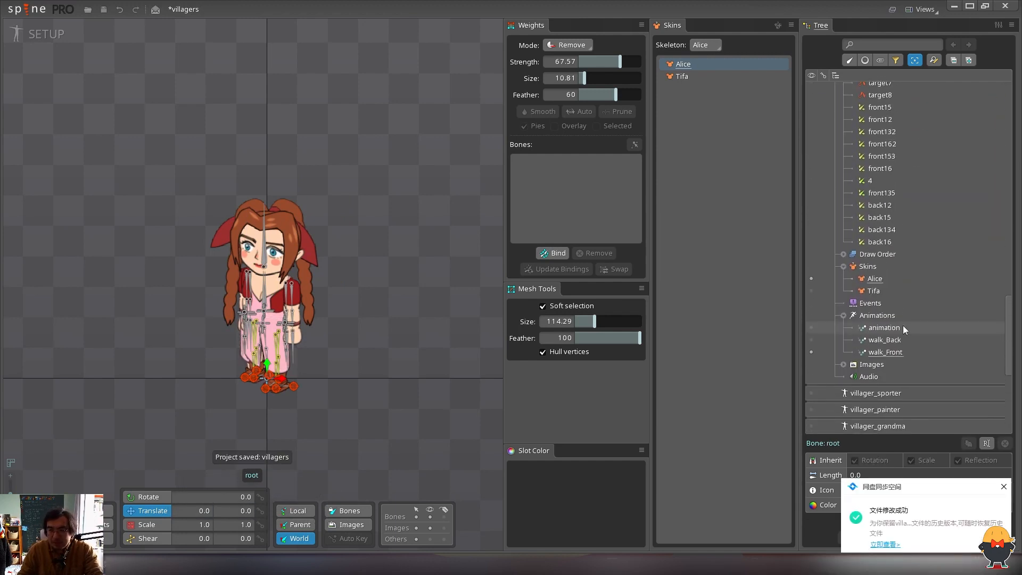
pyautogui.click(844, 364)
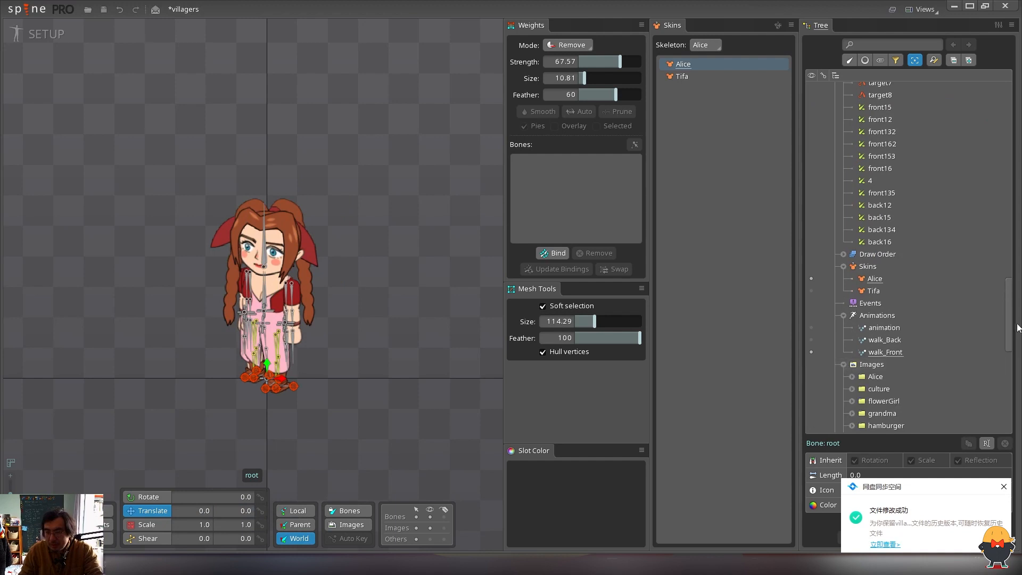
pyautogui.scroll(-6, 875, 340)
pyautogui.moveTo(875, 341); pyautogui.dragTo(343, 413)
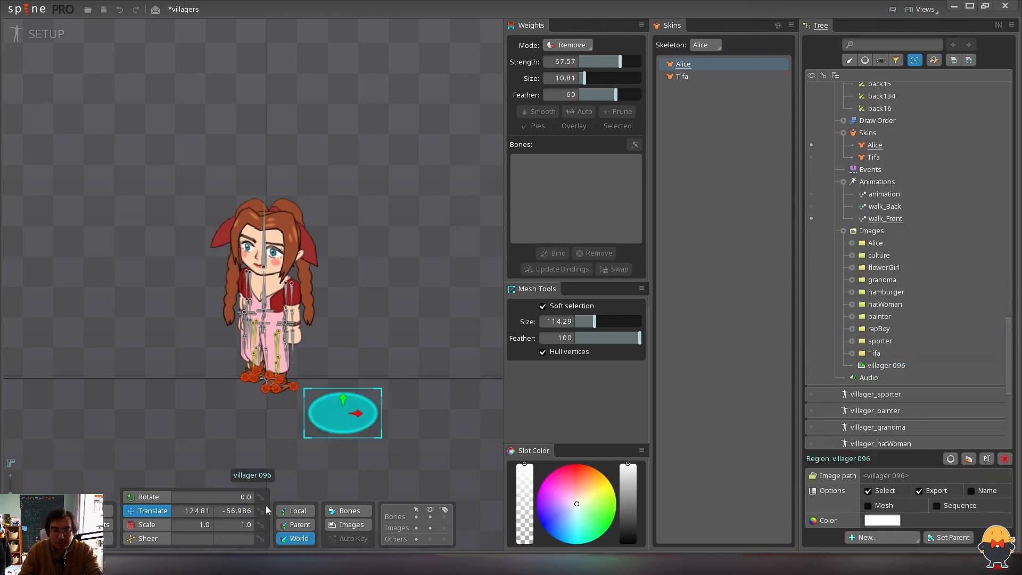
# Set the villager 096 region's world position to 0, 0 and save the project
pyautogui.write('0')
pyautogui.press('Tab')
pyautogui.write('0')
pyautogui.press('Return')
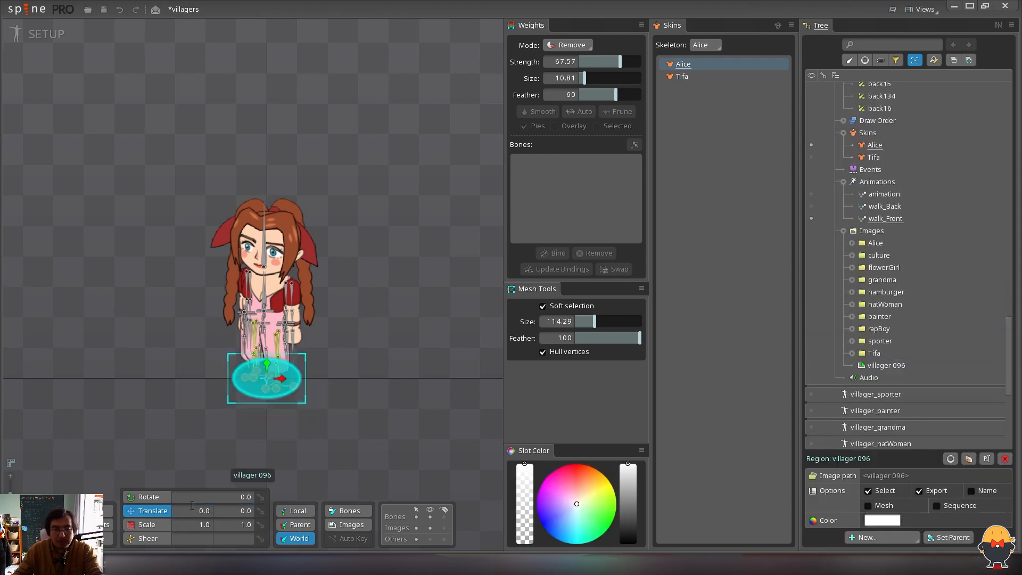
pyautogui.hotkey('ctrl', 's')
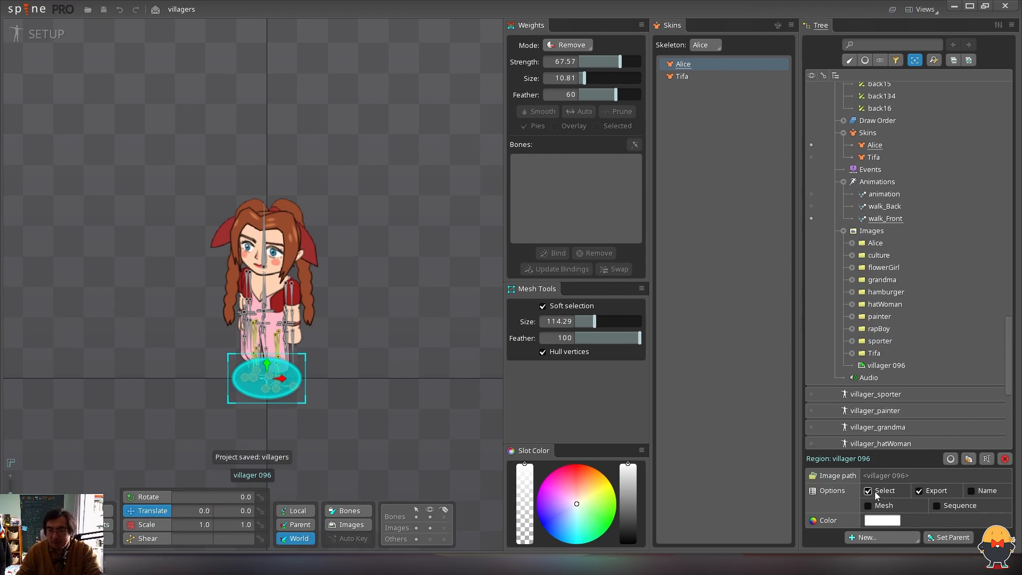
# List only the slots, move all other slots above villager 096 in the order, and save the project
pyautogui.moveTo(1008, 374); pyautogui.dragTo(1009, 138)
pyautogui.click(440, 239)
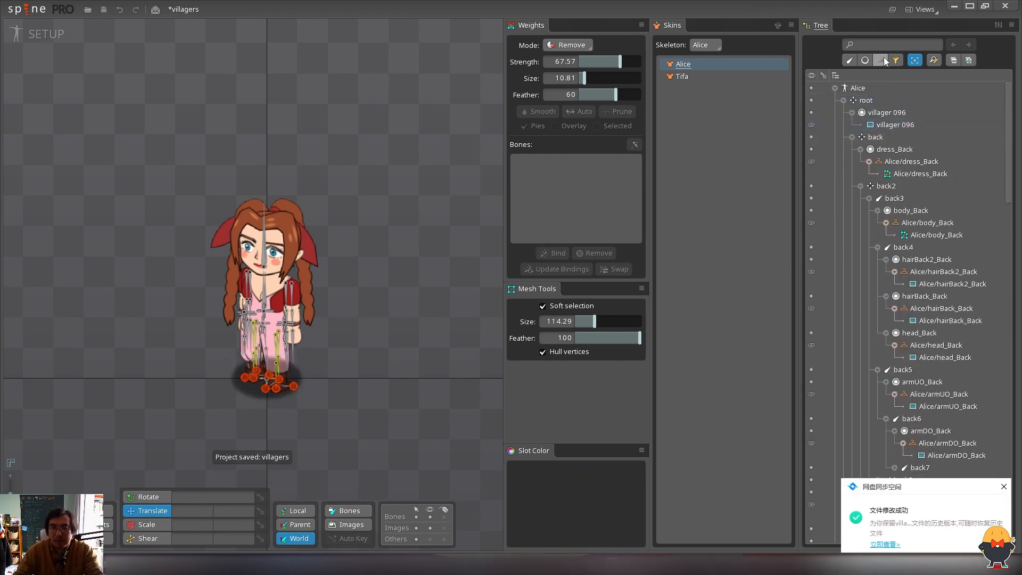
pyautogui.click(865, 61)
pyautogui.click(895, 124)
pyautogui.moveTo(1009, 116); pyautogui.dragTo(1011, 36)
pyautogui.hotkey('ctrl', 'a')
pyautogui.moveTo(889, 125); pyautogui.dragTo(885, 106)
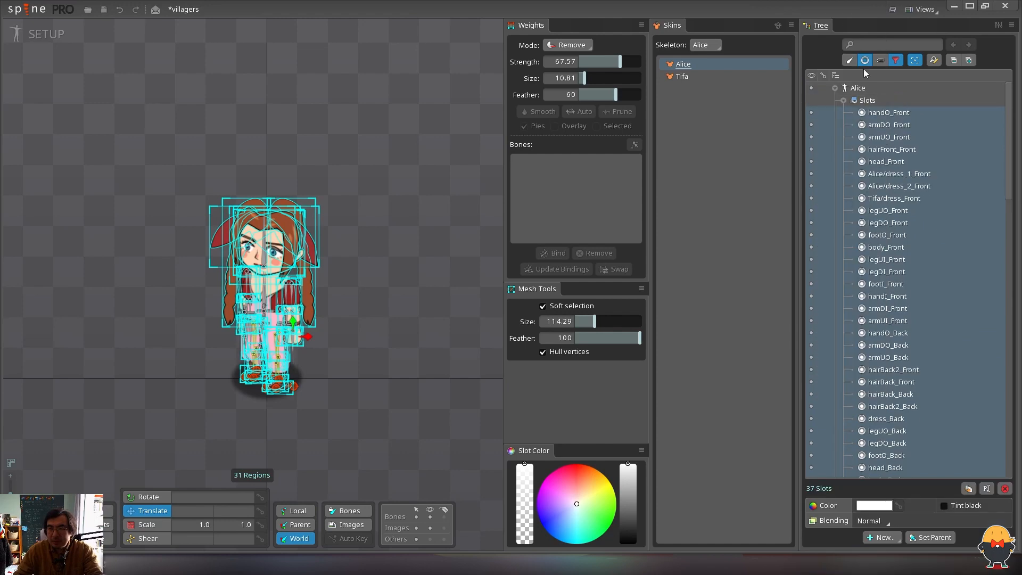
pyautogui.hotkey('ctrl', 's')
# Show the full skeleton hierarchy without the slot filter and save the project again
pyautogui.click(864, 63)
pyautogui.scroll(-5, 938, 259)
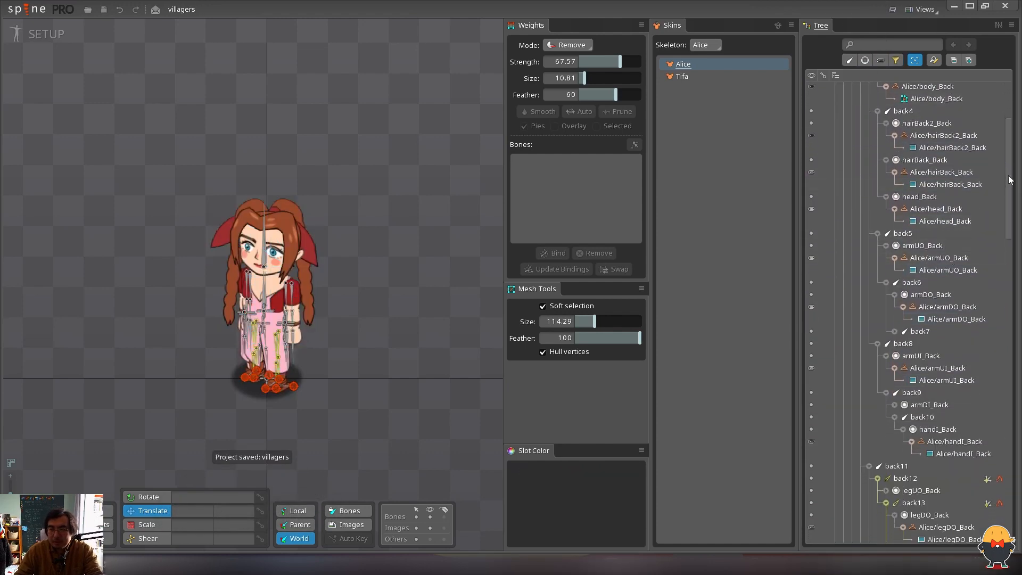
pyautogui.scroll(-8, 1009, 179)
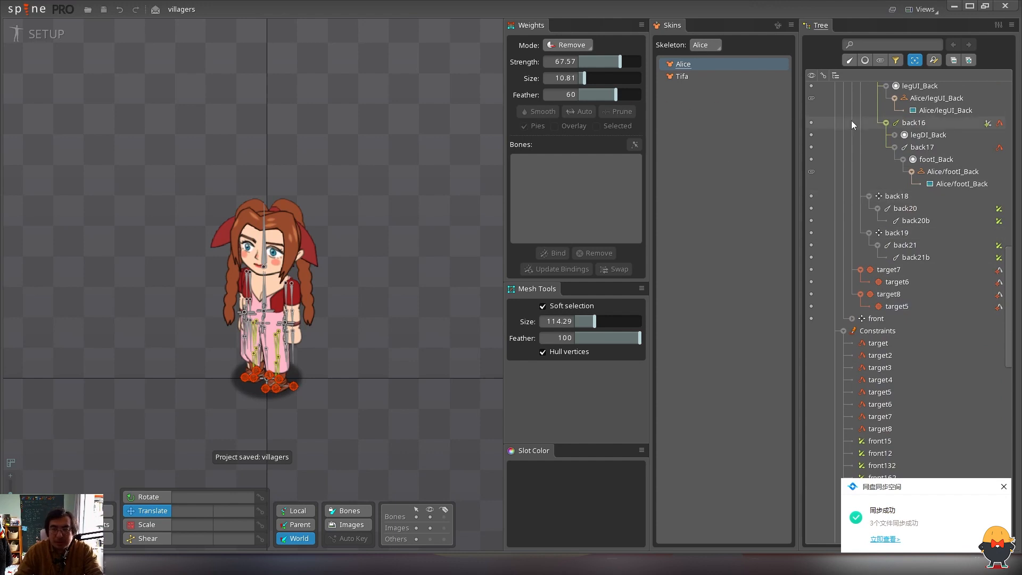
pyautogui.hotkey('ctrl', 's')
# Play walk_Front in animate mode to check the centred rigs with the shadow underneath
pyautogui.click(46, 35)
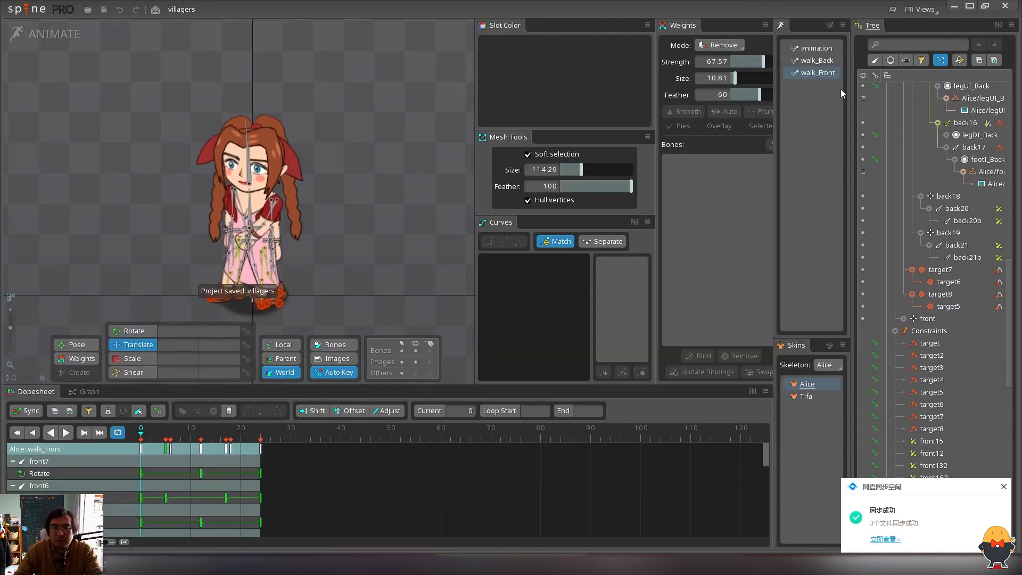
pyautogui.click(820, 73)
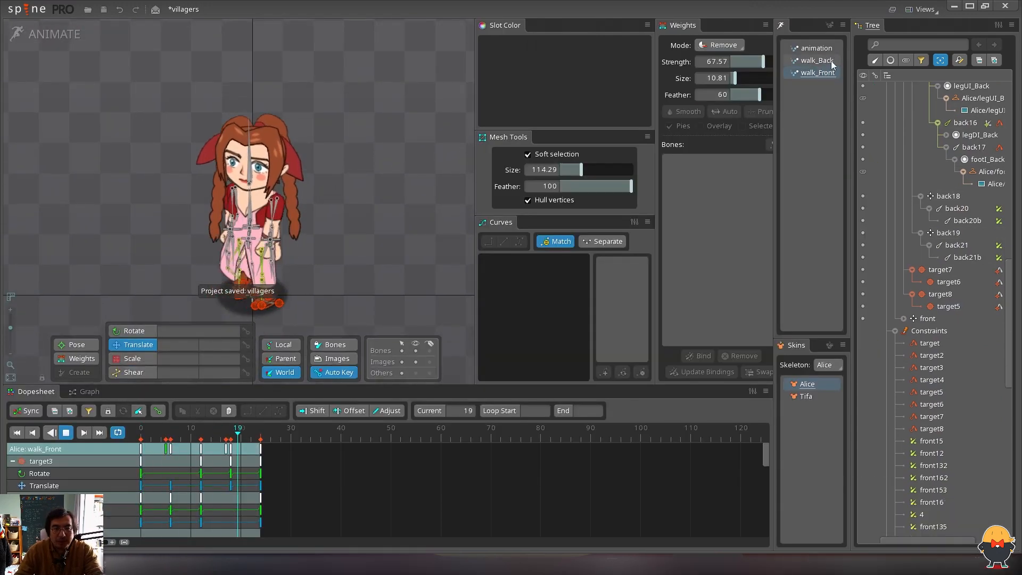
pyautogui.press('d')
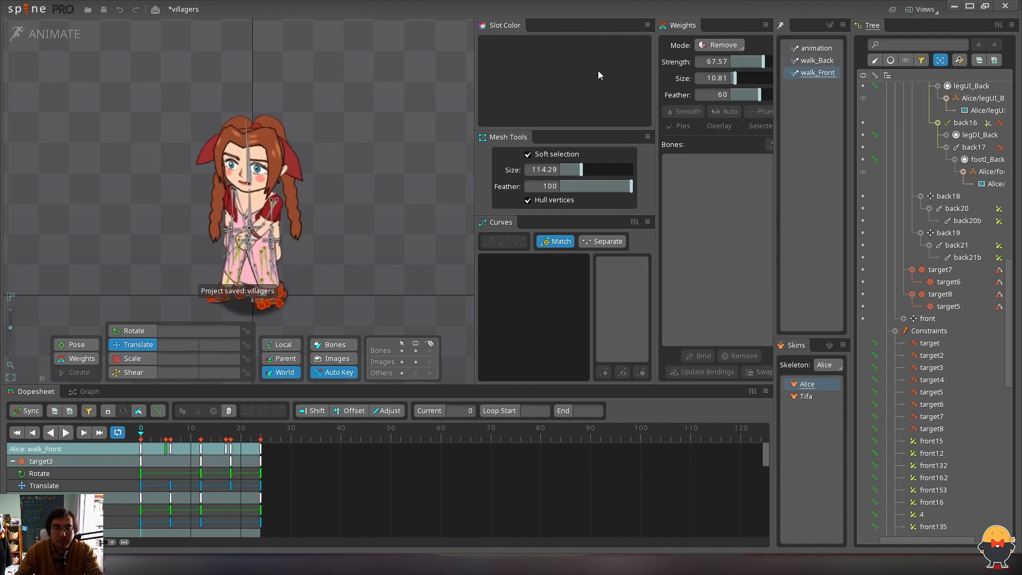
# Filter the hierarchy to attachments only and show walk_Back in animate mode
pyautogui.click(60, 39)
pyautogui.click(885, 61)
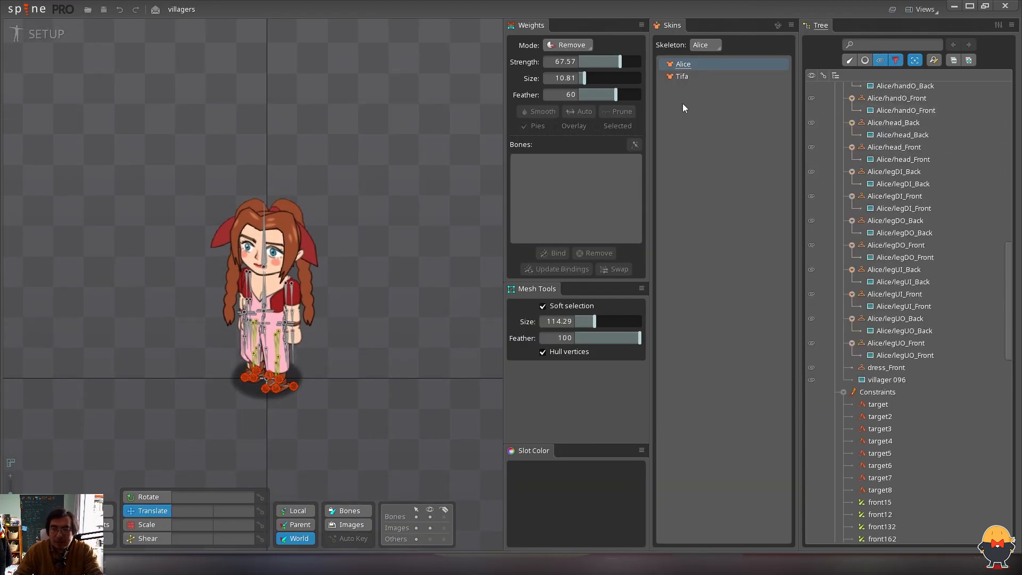
pyautogui.click(28, 42)
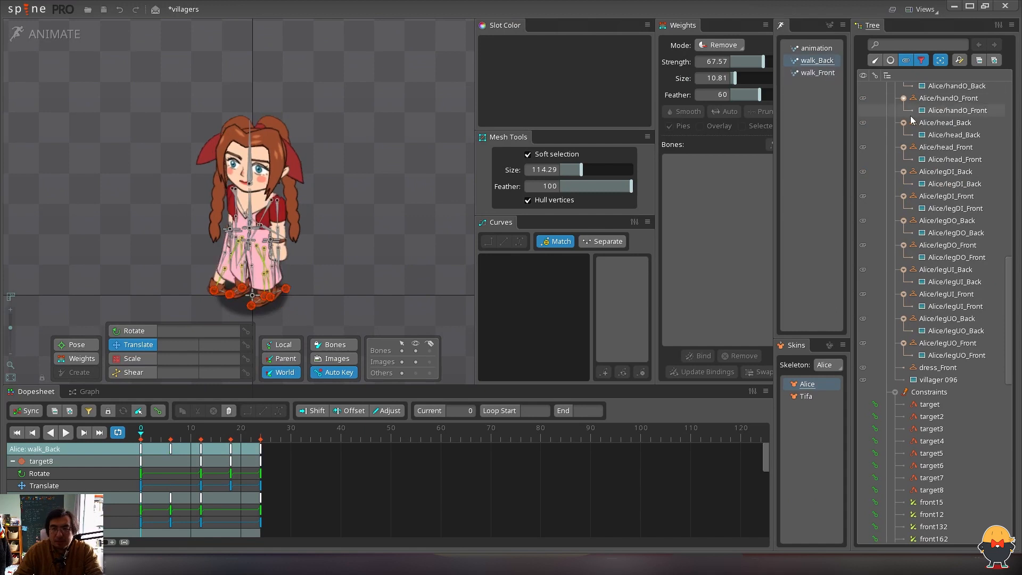
pyautogui.moveTo(1009, 271); pyautogui.dragTo(1009, 144)
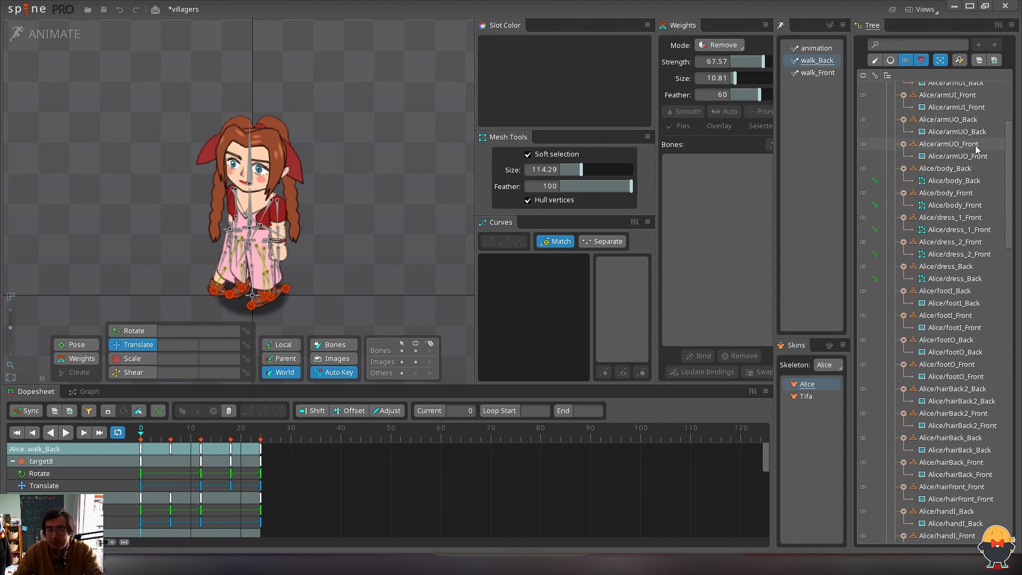
pyautogui.moveTo(1013, 146); pyautogui.dragTo(1005, 104)
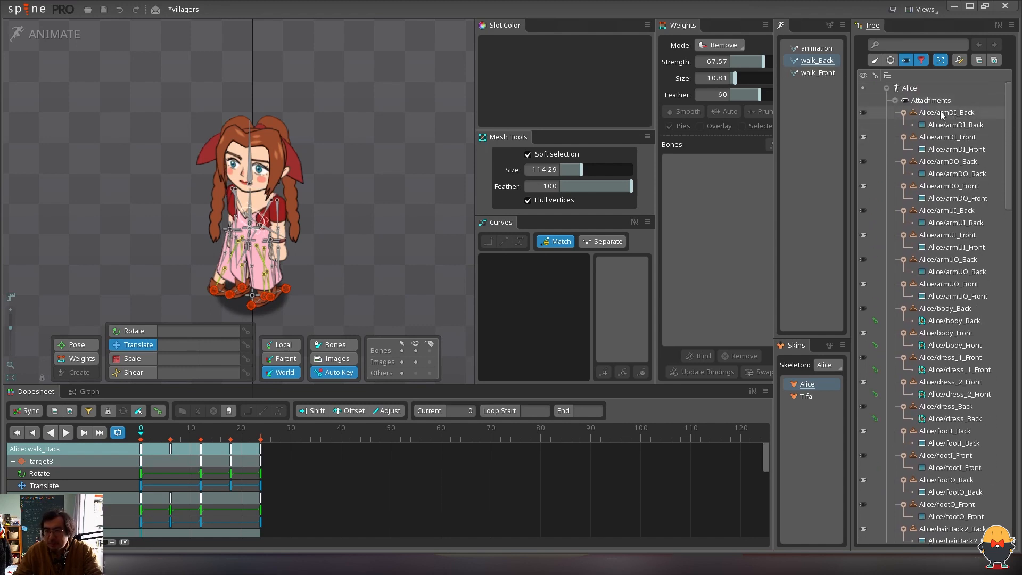
# Restrict the attachment filter in the hierarchy to skin placeholders only
pyautogui.click(942, 112)
pyautogui.keyDown('ctrl'); pyautogui.click(945, 139); pyautogui.keyUp('ctrl')
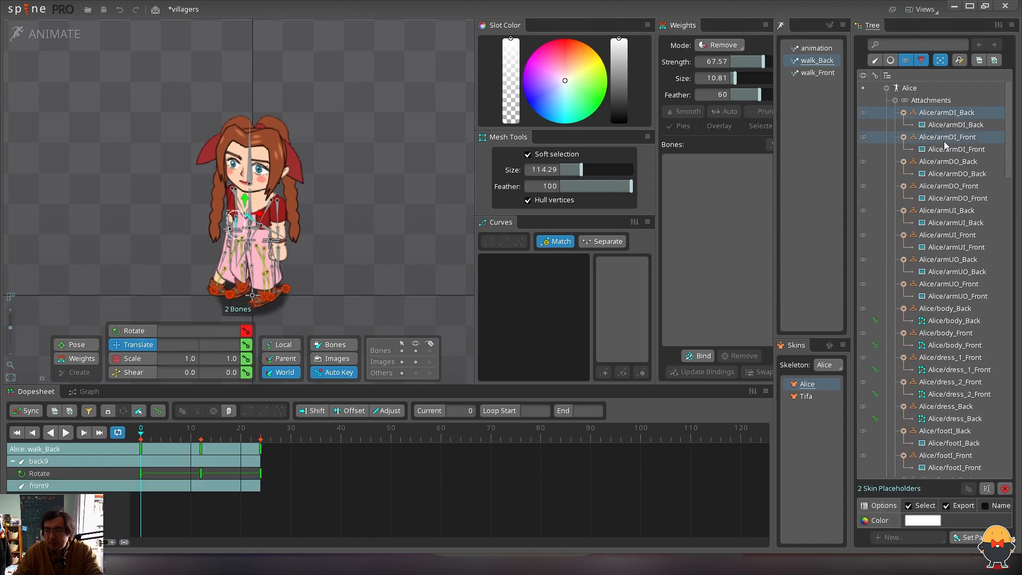
pyautogui.click(906, 63)
pyautogui.click(921, 61)
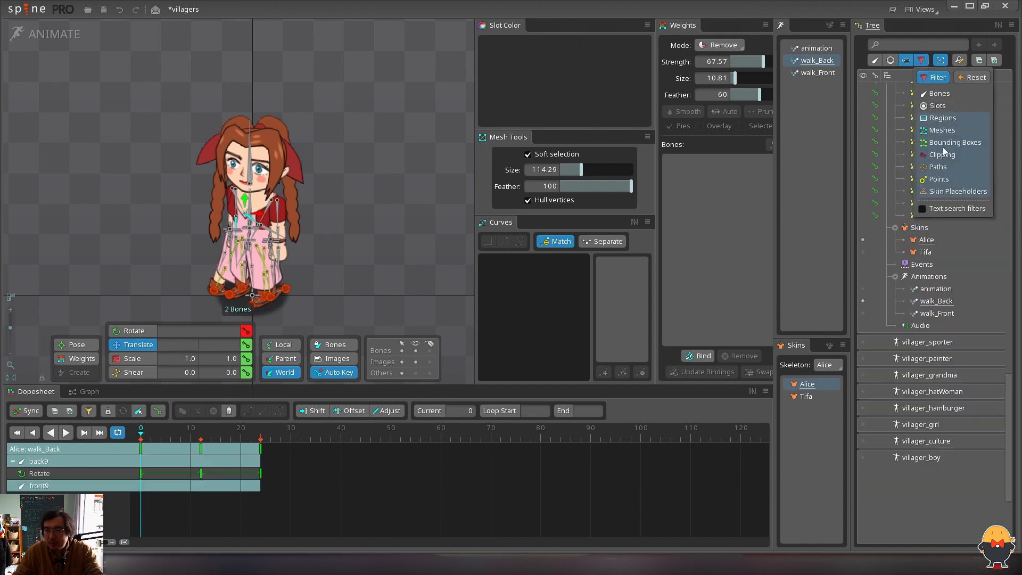
pyautogui.click(945, 192)
pyautogui.moveTo(1009, 389); pyautogui.dragTo(998, 86)
pyautogui.click(924, 61)
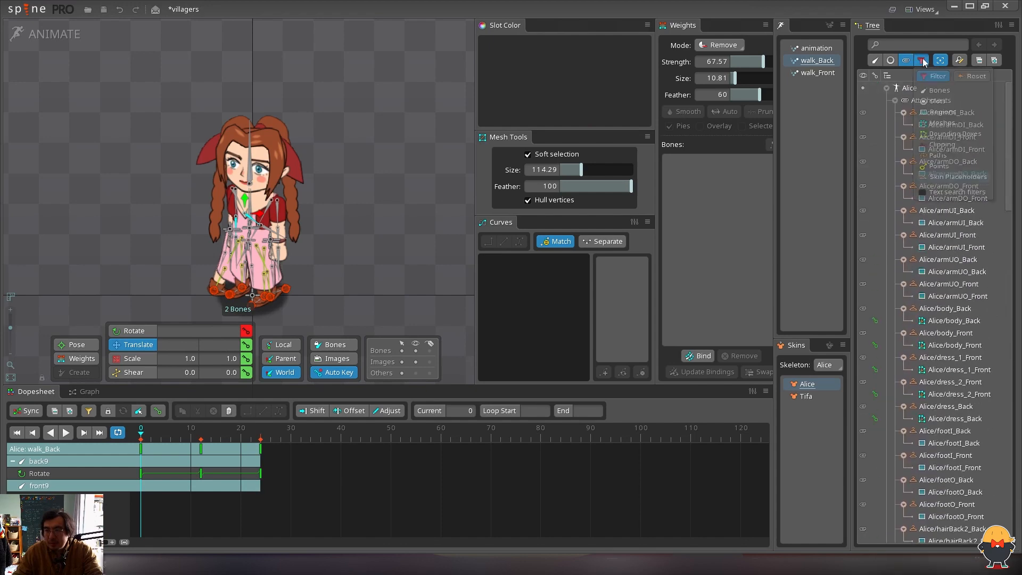
pyautogui.click(945, 136)
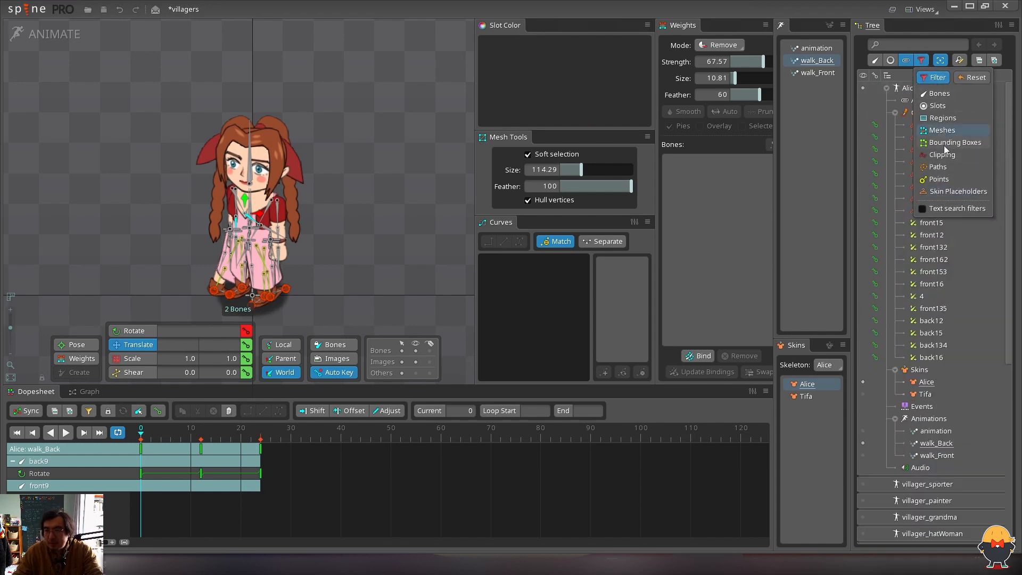
pyautogui.click(954, 194)
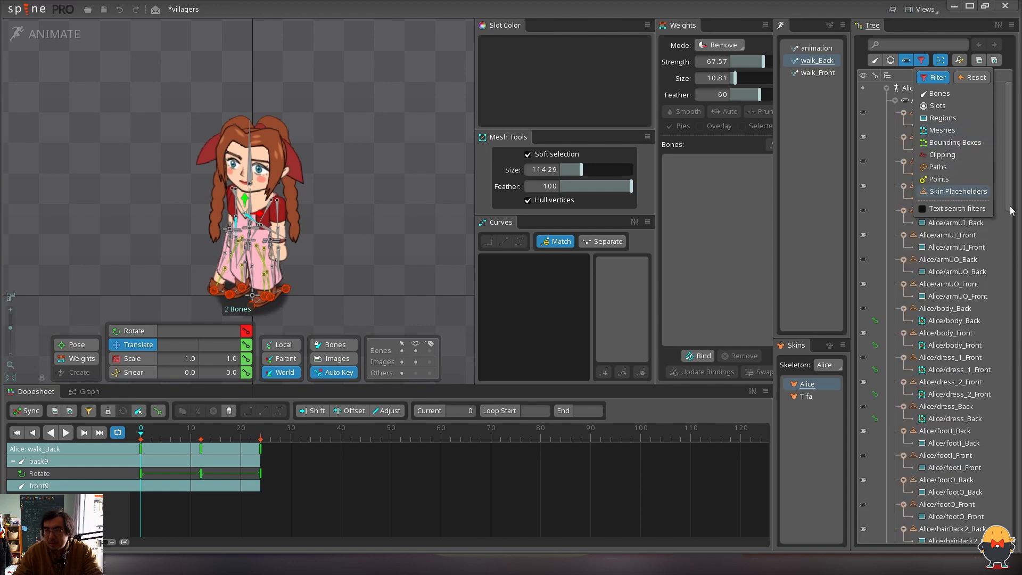
# Try selecting the attachments from Alice/armDI_Back through Alice/body_Front, then reduce the selection to the Alice/armDI_Back placeholder
pyautogui.click(953, 116)
pyautogui.keyDown('shift'); pyautogui.click(948, 338); pyautogui.keyUp('shift')
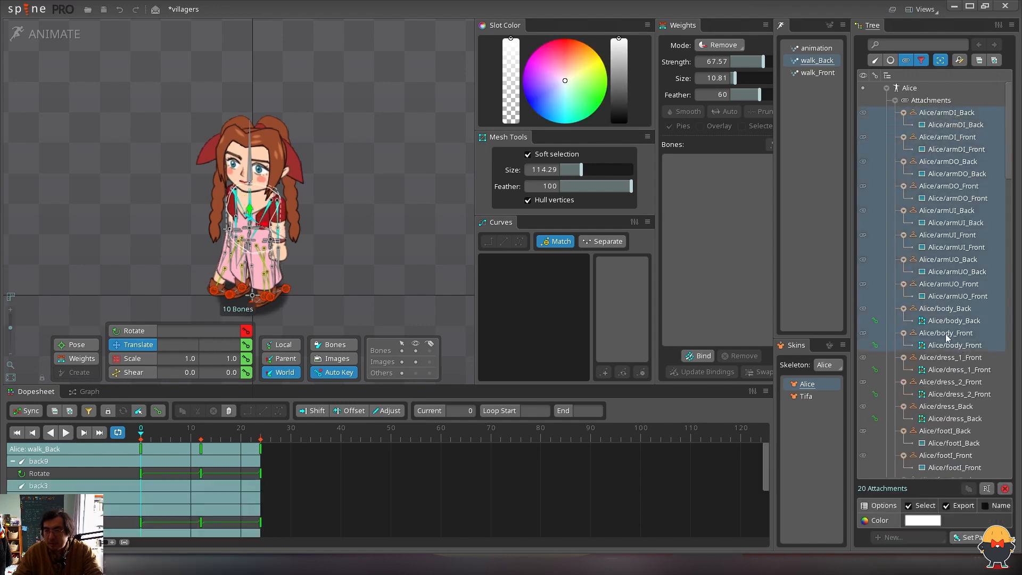
pyautogui.click(973, 117)
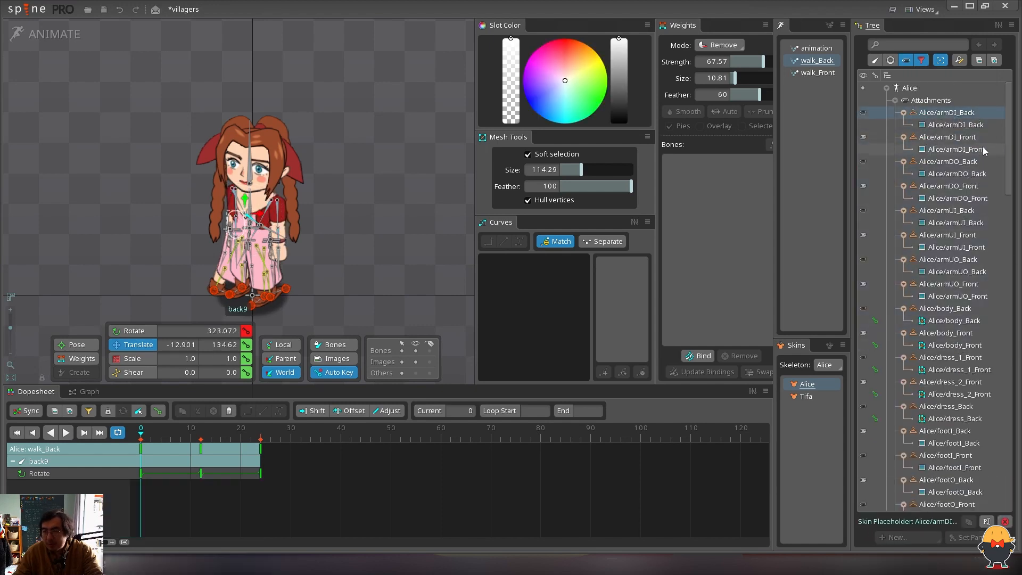
pyautogui.click(976, 125)
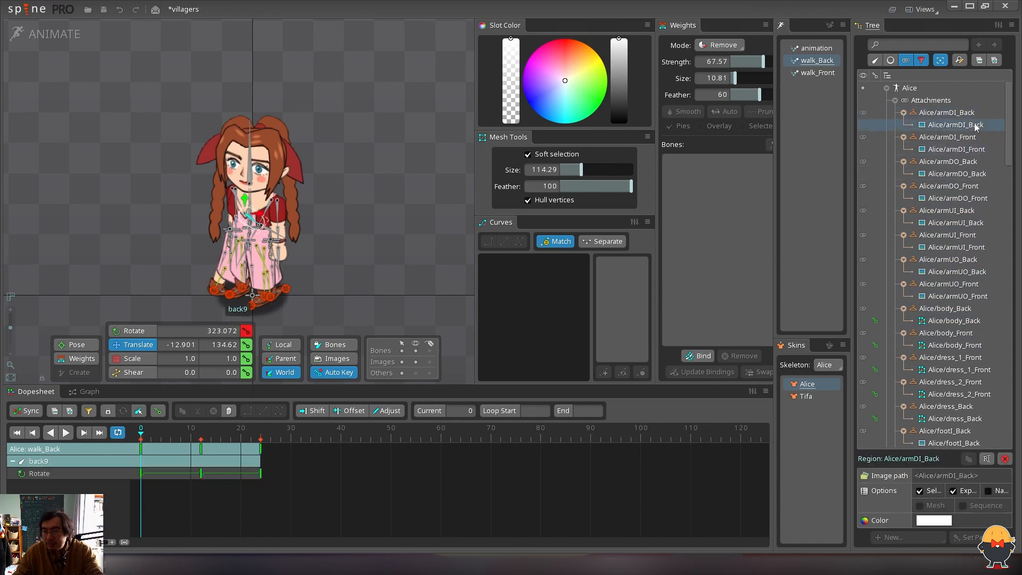
pyautogui.click(953, 113)
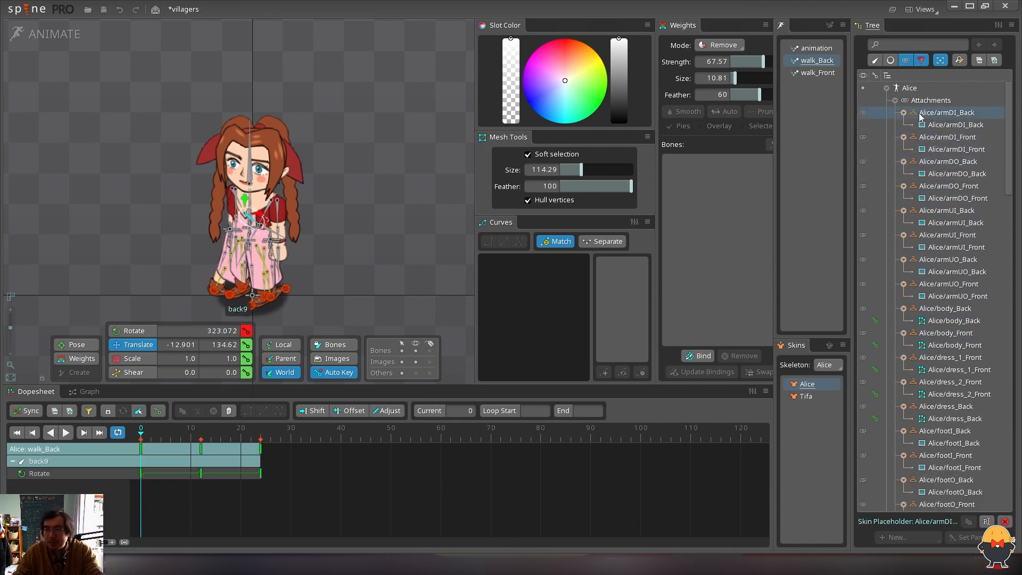
pyautogui.moveTo(937, 124)
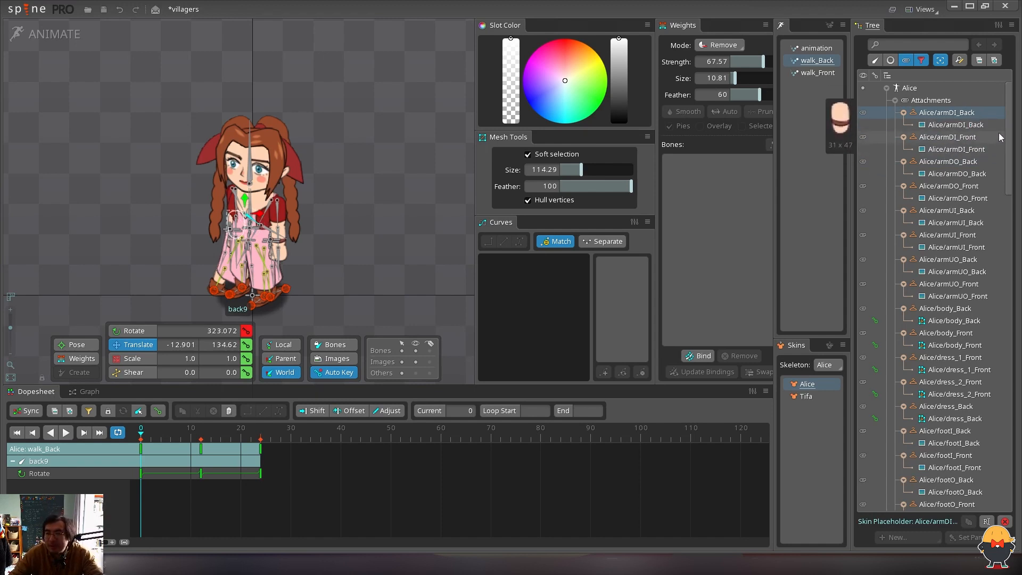
# Look through the attachment list down to dress_Front and try selecting the Alice/armDI_Back and Alice/armDI_Front placeholders
pyautogui.scroll(-4, 1011, 181)
pyautogui.scroll(-12, 990, 292)
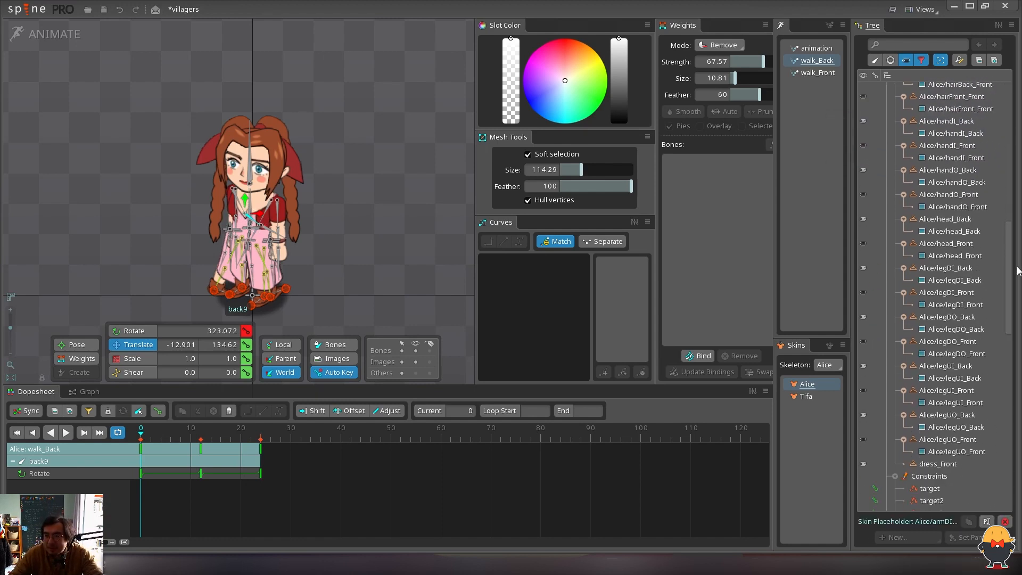
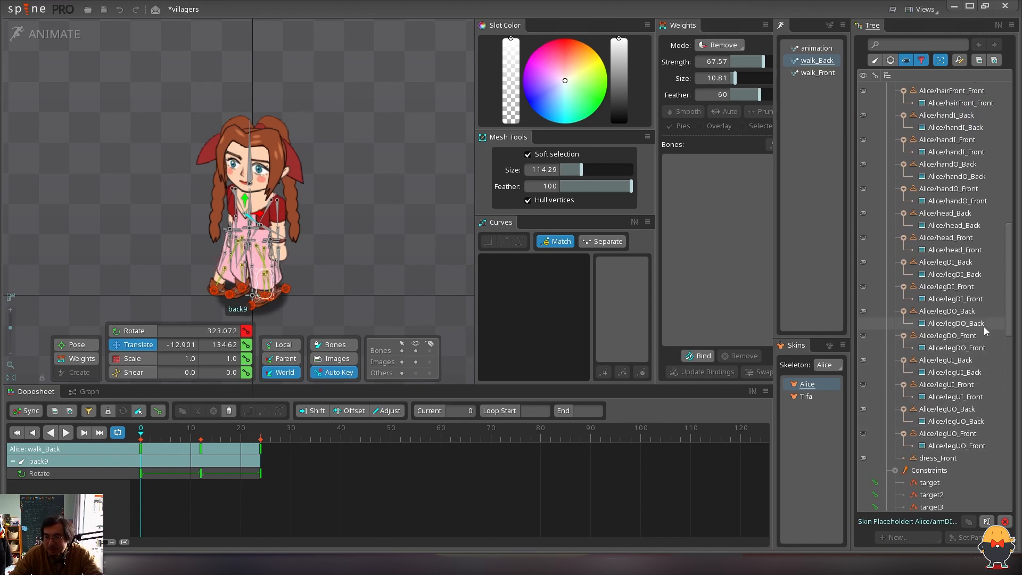
pyautogui.moveTo(1009, 276); pyautogui.dragTo(1000, 88)
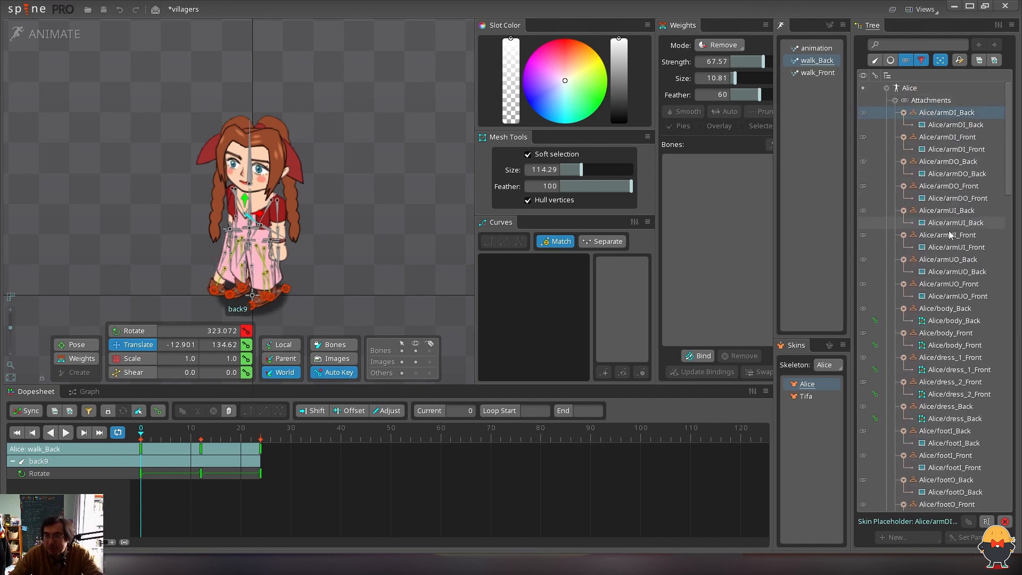
pyautogui.click(968, 149)
pyautogui.click(972, 112)
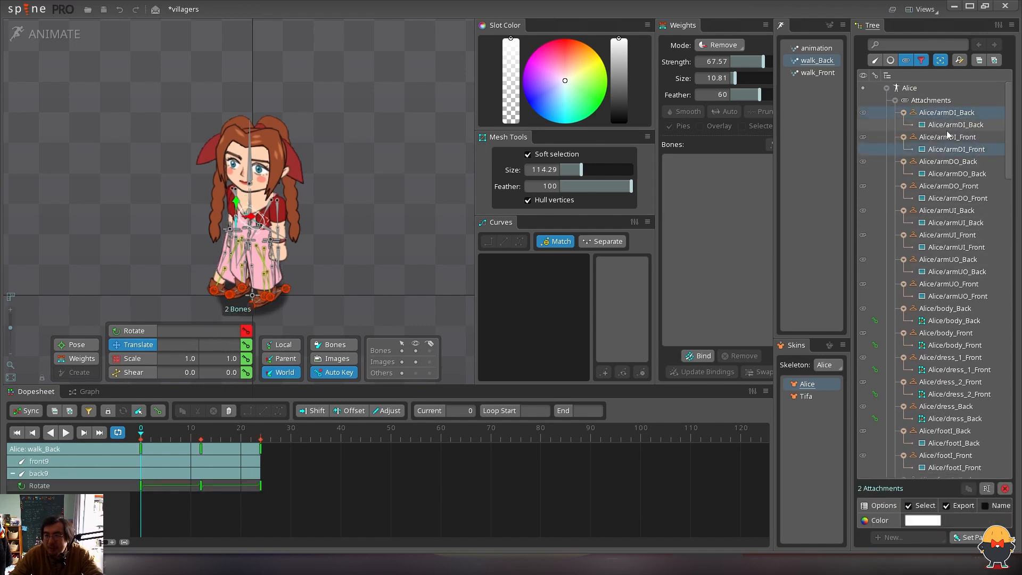
pyautogui.keyDown('ctrl'); pyautogui.click(973, 137); pyautogui.keyUp('ctrl')
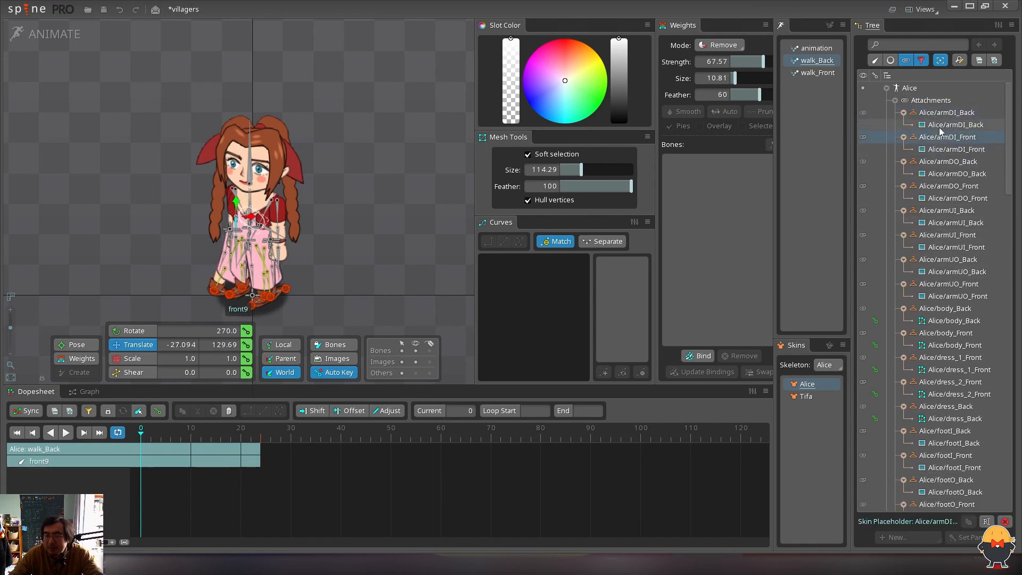
# Try filtering the attachments to meshes only, then restore the skin placeholder filter
pyautogui.click(905, 61)
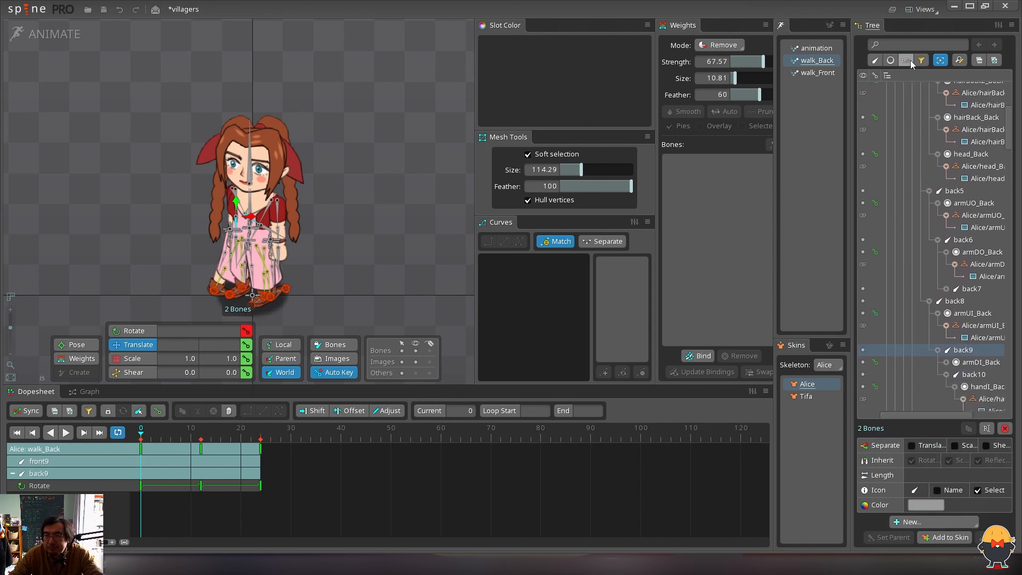
pyautogui.click(921, 61)
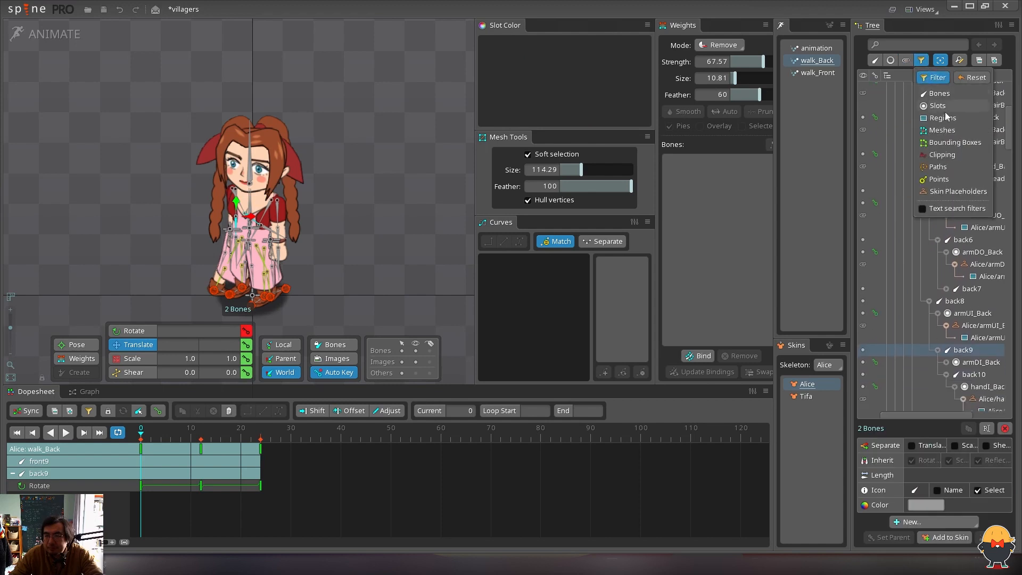
pyautogui.click(939, 130)
pyautogui.moveTo(1008, 229); pyautogui.dragTo(1009, 88)
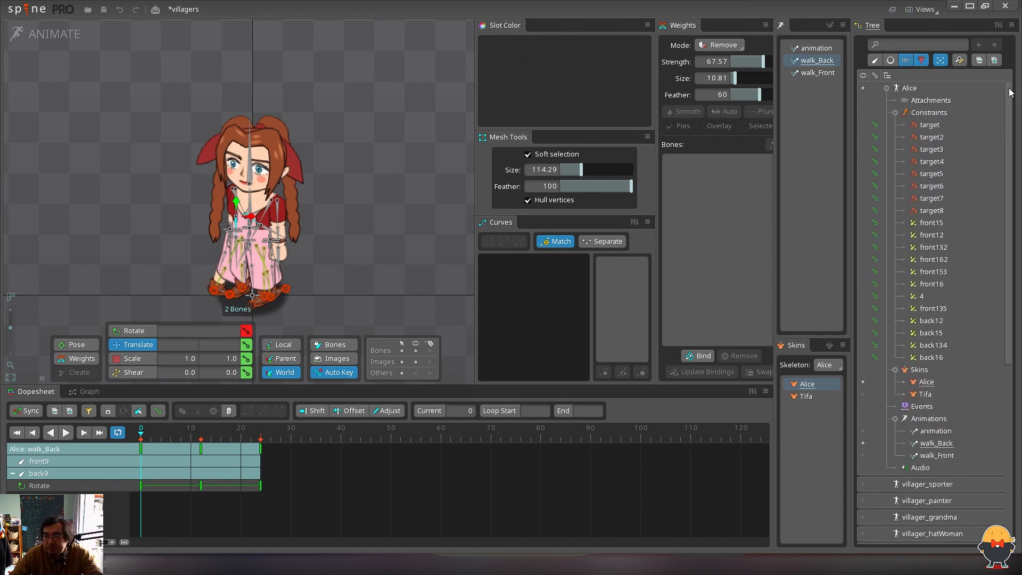
pyautogui.click(925, 62)
pyautogui.click(953, 191)
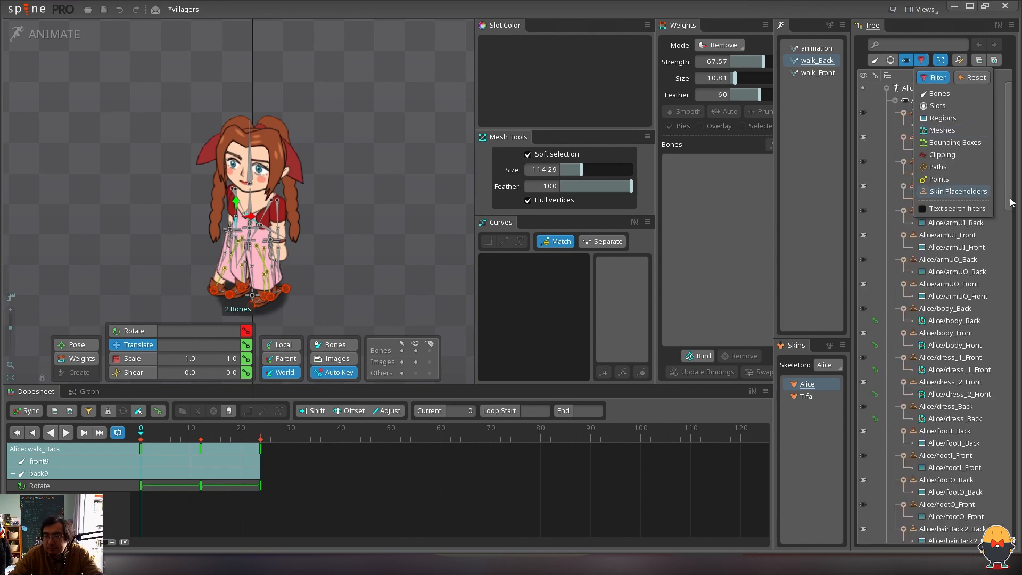
# Try selecting the Alice/armDO_Back and Alice/armDI_Back skin placeholders together
pyautogui.click(953, 174)
pyautogui.click(950, 161)
pyautogui.keyDown('ctrl'); pyautogui.click(948, 136); pyautogui.keyUp('ctrl')
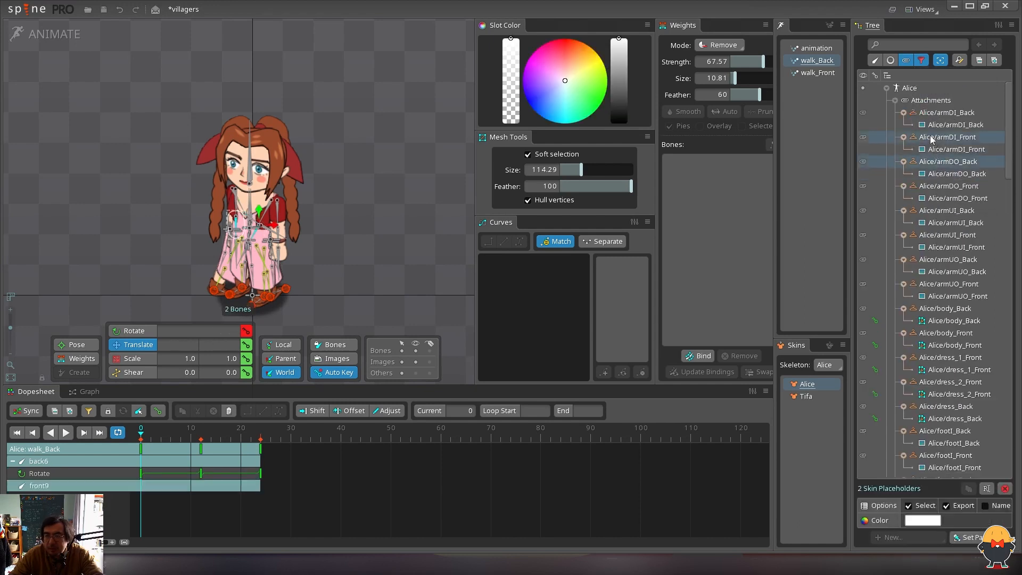
pyautogui.keyDown('ctrl'); pyautogui.click(946, 112); pyautogui.keyUp('ctrl')
pyautogui.keyDown('ctrl'); pyautogui.click(972, 139); pyautogui.keyUp('ctrl')
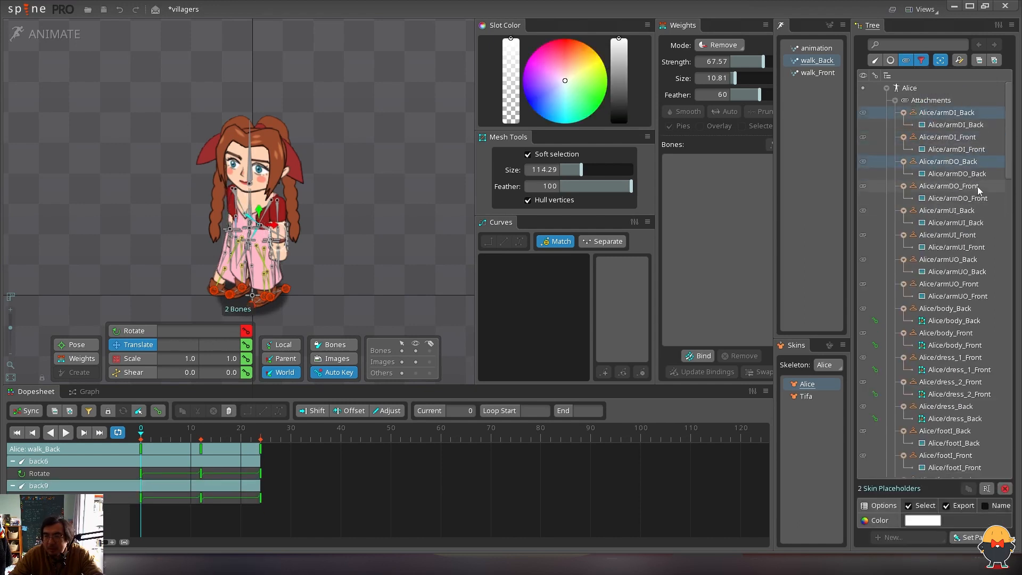
# Switch repeatedly between walk_Front and walk_Back to compare which body parts each animation shows
pyautogui.click(821, 72)
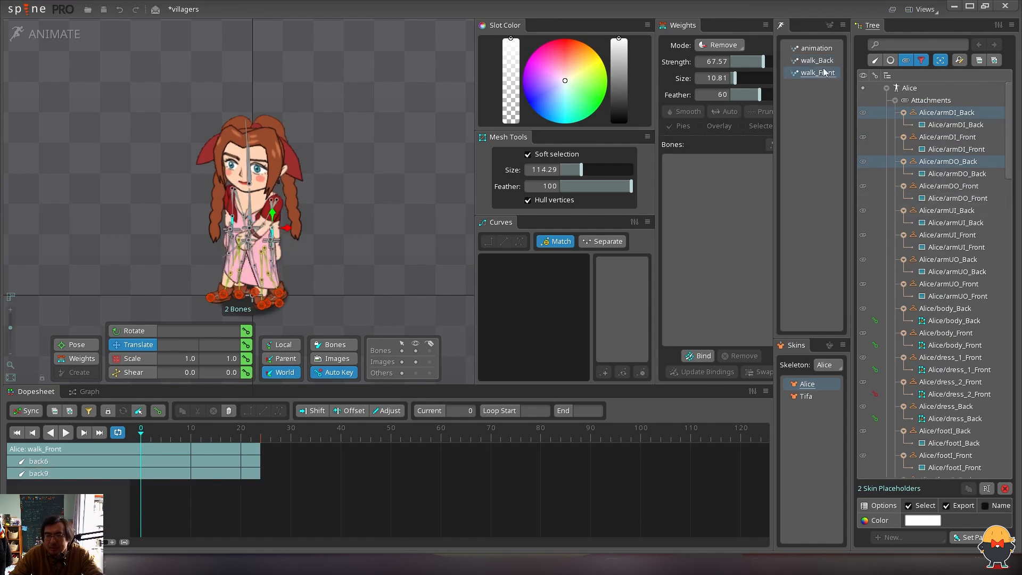
pyautogui.click(825, 61)
pyautogui.click(825, 72)
pyautogui.click(825, 61)
pyautogui.click(823, 72)
pyautogui.click(825, 60)
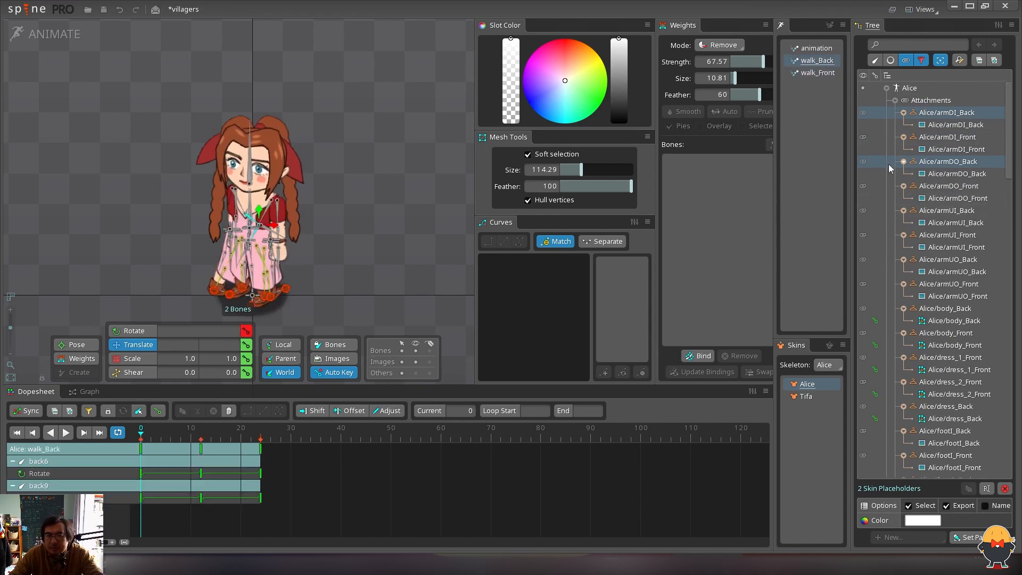
pyautogui.click(832, 74)
pyautogui.click(833, 61)
pyautogui.click(832, 74)
pyautogui.click(833, 63)
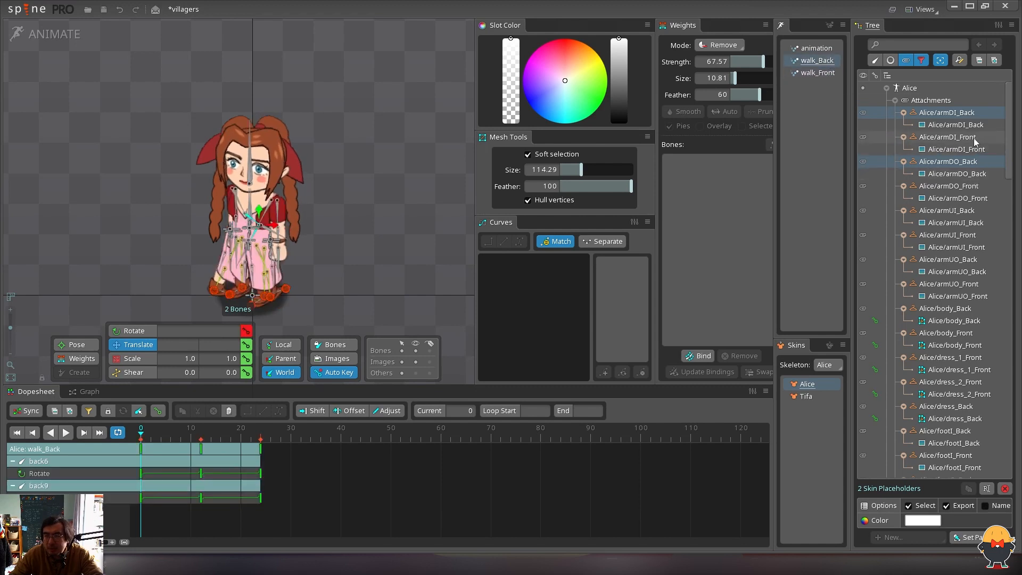
# With walk_Back active, select the armDI_Front, armDO_Front, armUI_Front, armUO_Front and body_Front skin placeholders of Alice
pyautogui.click(973, 138)
pyautogui.keyDown('ctrl'); pyautogui.click(969, 187); pyautogui.keyUp('ctrl')
pyautogui.keyDown('ctrl'); pyautogui.click(974, 235); pyautogui.keyUp('ctrl')
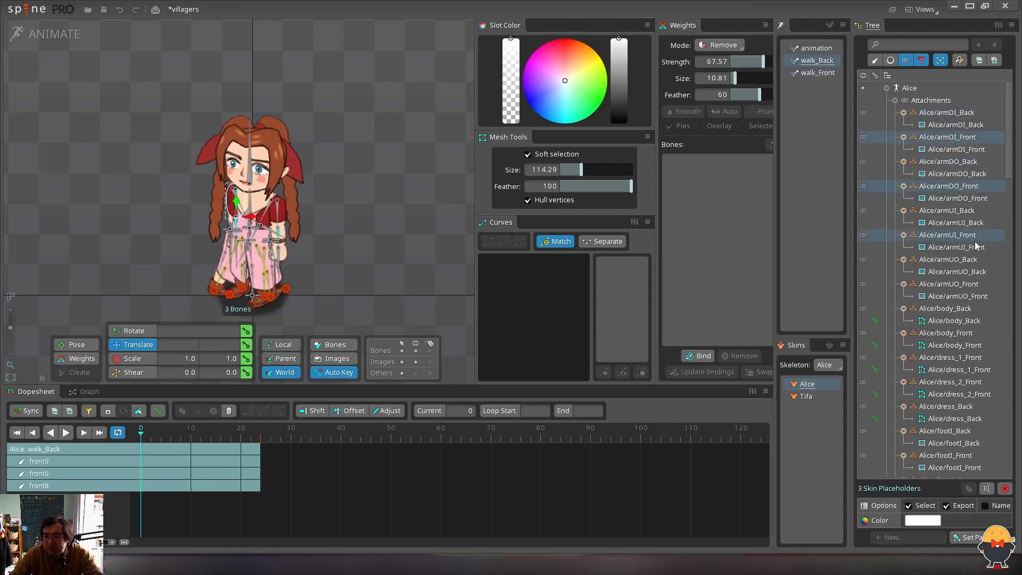
pyautogui.keyDown('ctrl'); pyautogui.click(978, 285); pyautogui.keyUp('ctrl')
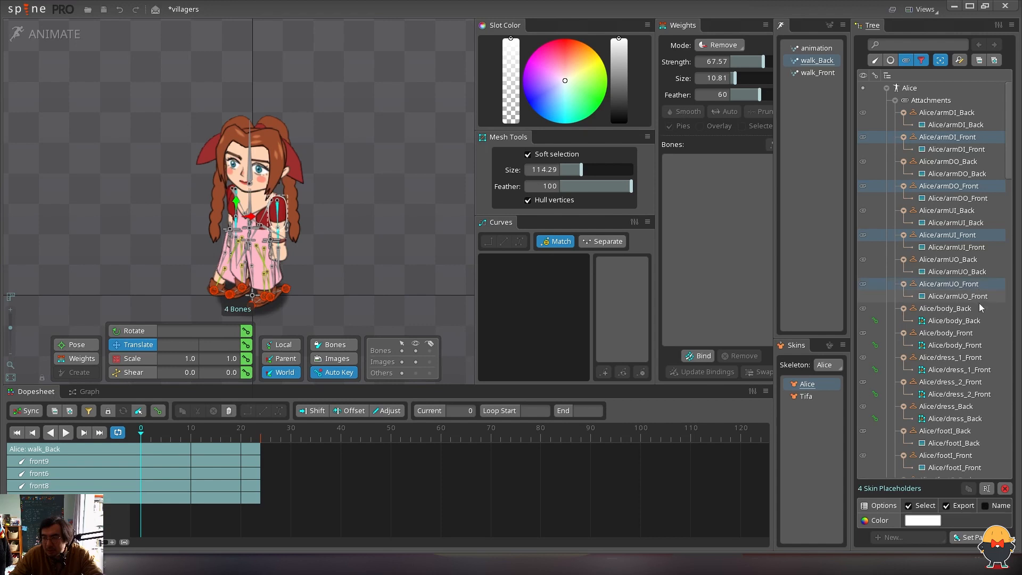
pyautogui.keyDown('ctrl'); pyautogui.click(971, 333); pyautogui.keyUp('ctrl')
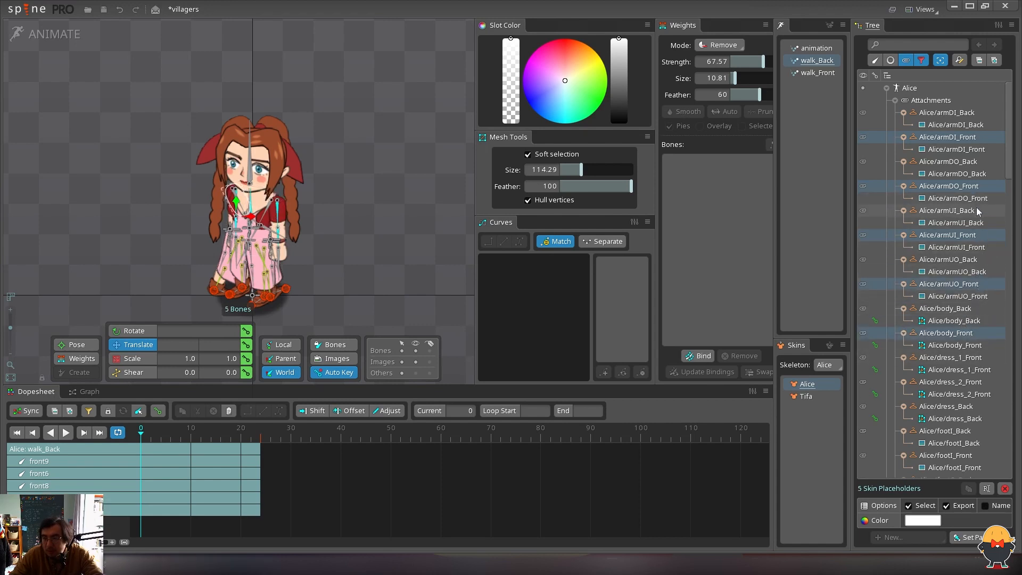
# Add the Alice/dress_1_Front and Alice/dress_2_Front skin placeholders to the selection, leaving their meshes out
pyautogui.keyDown('ctrl'); pyautogui.click(981, 370); pyautogui.keyUp('ctrl')
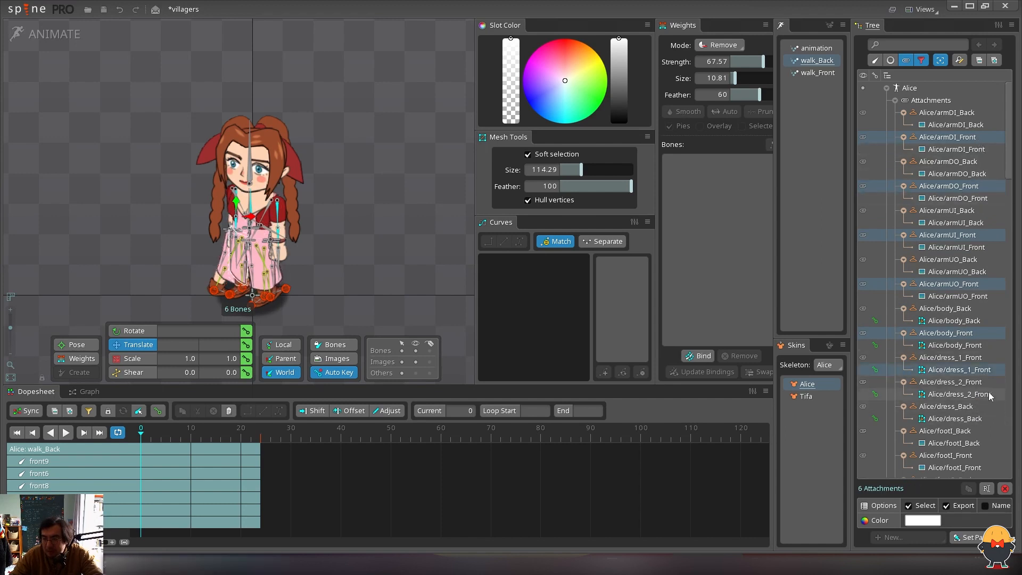
pyautogui.keyDown('ctrl'); pyautogui.click(950, 385); pyautogui.keyUp('ctrl')
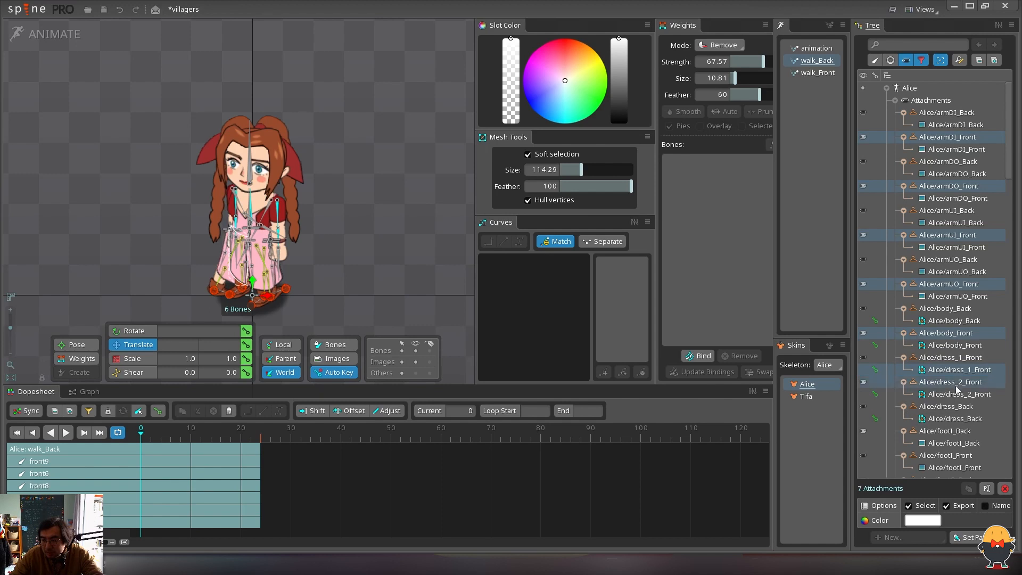
pyautogui.keyDown('ctrl'); pyautogui.click(968, 368); pyautogui.keyUp('ctrl')
pyautogui.keyDown('ctrl'); pyautogui.click(967, 359); pyautogui.keyUp('ctrl')
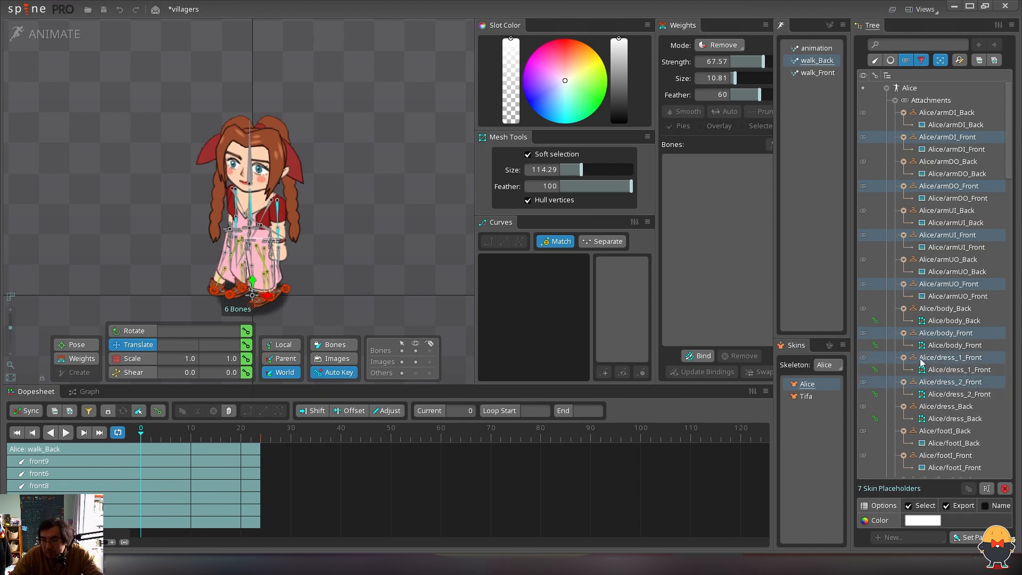
pyautogui.scroll(-3, 1001, 192)
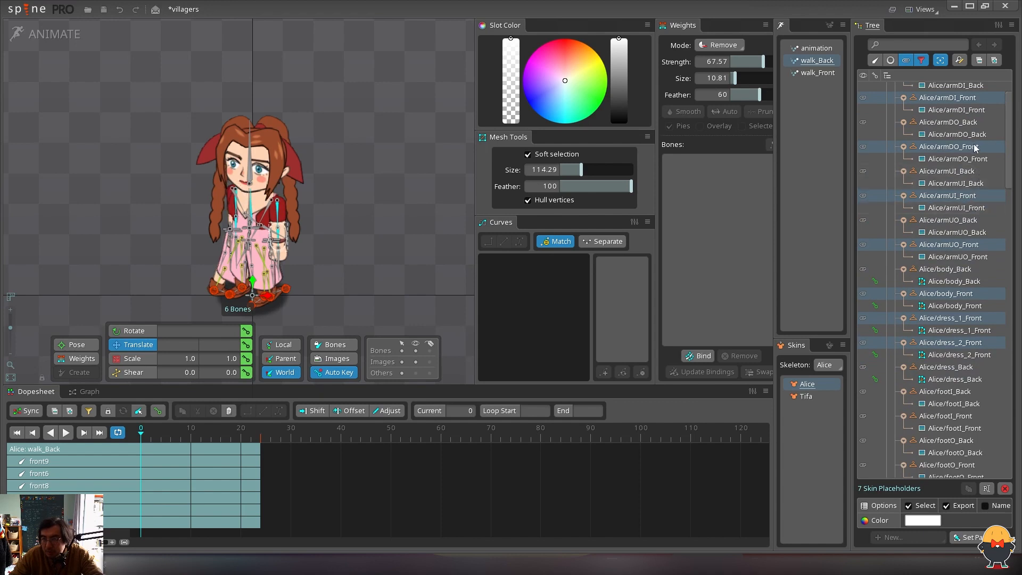
# Add Alice's footI_Front, footO_Front, hairBack2_Front, hairBack_Front and hairFront_Front skin placeholders to the selection
pyautogui.scroll(-5, 1003, 133)
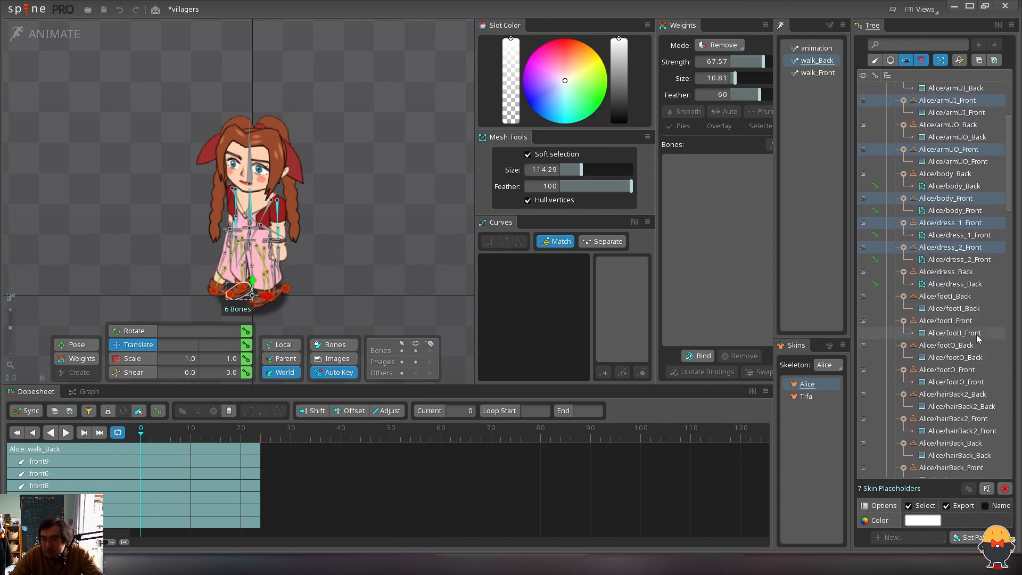
pyautogui.keyDown('ctrl'); pyautogui.click(972, 321); pyautogui.keyUp('ctrl')
pyautogui.keyDown('ctrl'); pyautogui.click(979, 372); pyautogui.keyUp('ctrl')
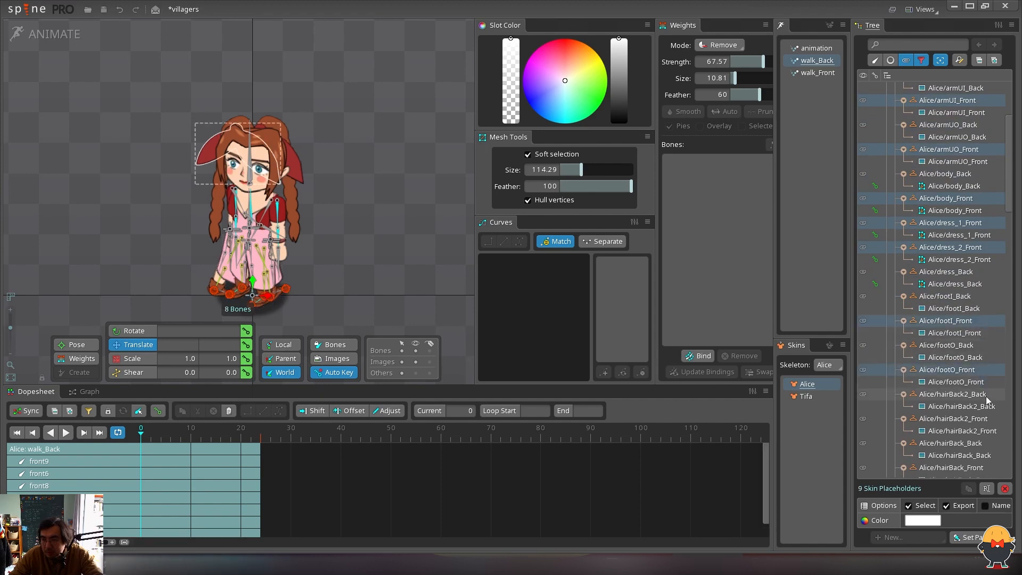
pyautogui.keyDown('ctrl'); pyautogui.click(981, 420); pyautogui.keyUp('ctrl')
pyautogui.scroll(-3, 1006, 177)
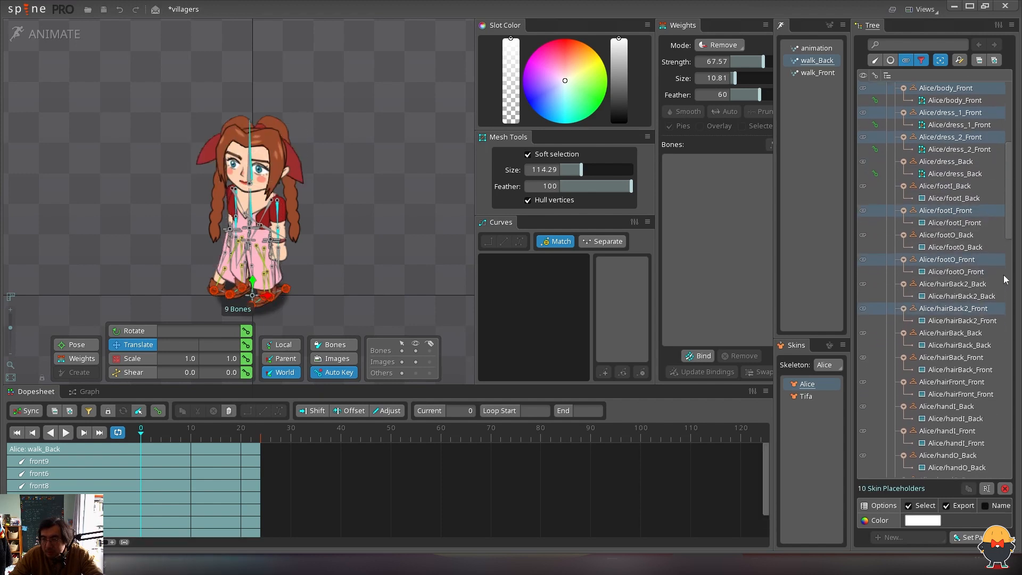
pyautogui.keyDown('ctrl'); pyautogui.click(993, 356); pyautogui.keyUp('ctrl')
pyautogui.keyDown('ctrl'); pyautogui.click(985, 391); pyautogui.keyUp('ctrl')
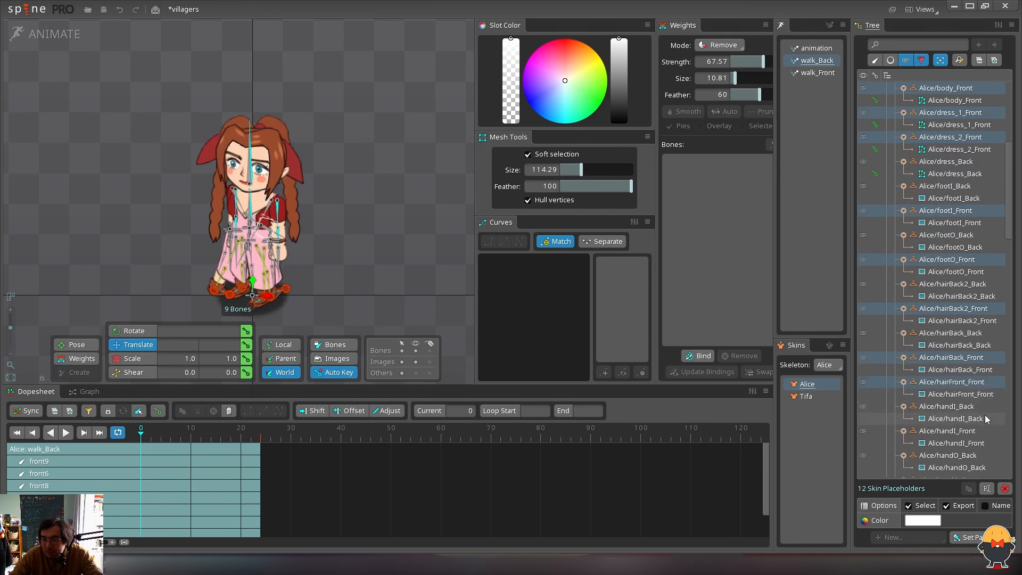
# Add the Alice/handI_Front, Alice/handO_Front and Alice/head_Front skin placeholders to the selection
pyautogui.keyDown('ctrl'); pyautogui.click(981, 432); pyautogui.keyUp('ctrl')
pyautogui.scroll(-2, 1008, 248)
pyautogui.scroll(-1, 1009, 248)
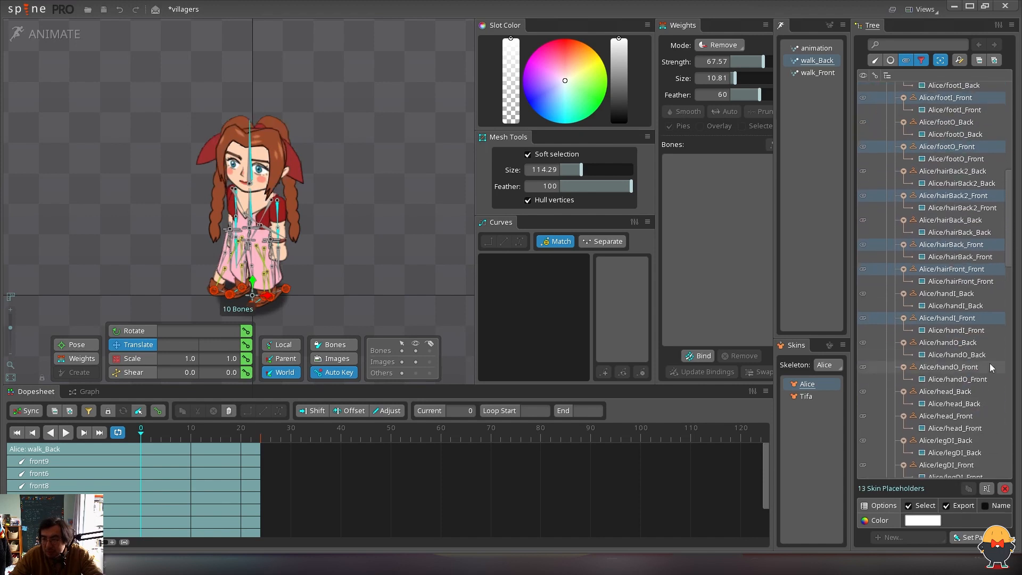
pyautogui.keyDown('ctrl'); pyautogui.click(979, 417); pyautogui.keyUp('ctrl')
pyautogui.keyDown('ctrl'); pyautogui.click(979, 417); pyautogui.keyUp('ctrl')
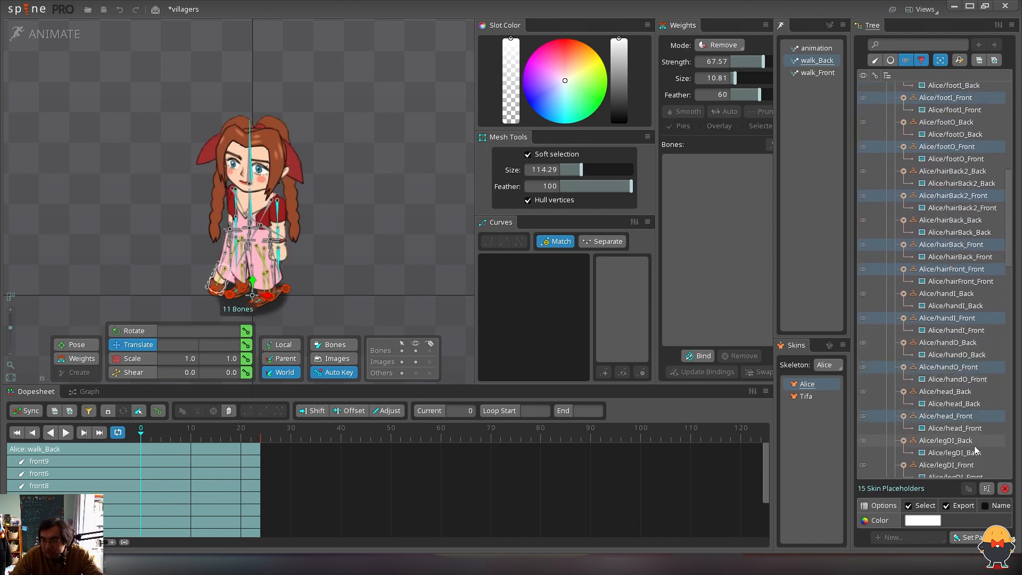
# Add Alice's legDI_Front, legDO_Front, legUI_Front and legUO_Front skin placeholders to the selection
pyautogui.scroll(-3, 998, 355)
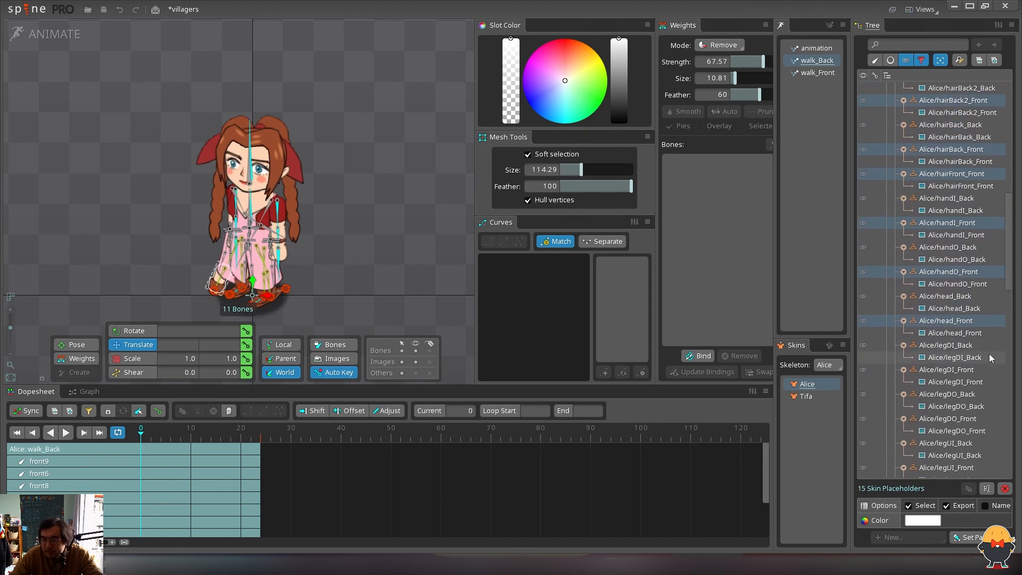
pyautogui.keyDown('ctrl'); pyautogui.click(979, 368); pyautogui.keyUp('ctrl')
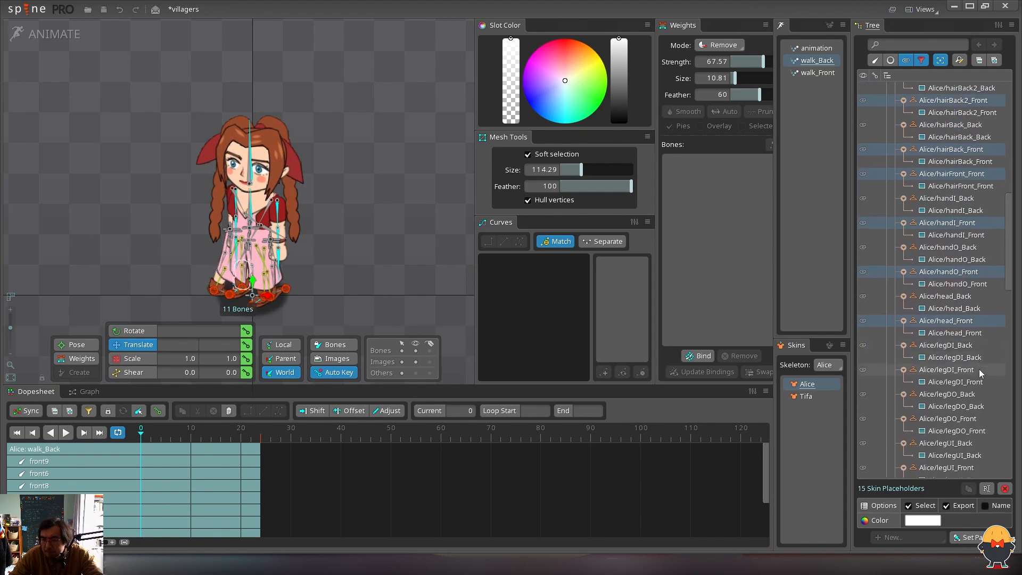
pyautogui.keyDown('ctrl'); pyautogui.click(978, 418); pyautogui.keyUp('ctrl')
pyautogui.scroll(-4, 995, 312)
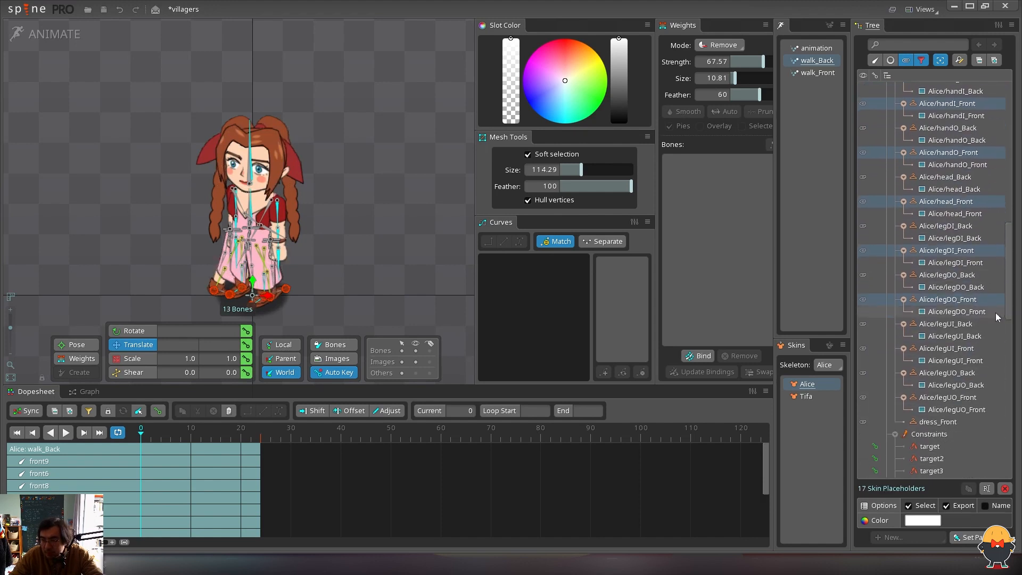
pyautogui.keyDown('ctrl'); pyautogui.click(944, 347); pyautogui.keyUp('ctrl')
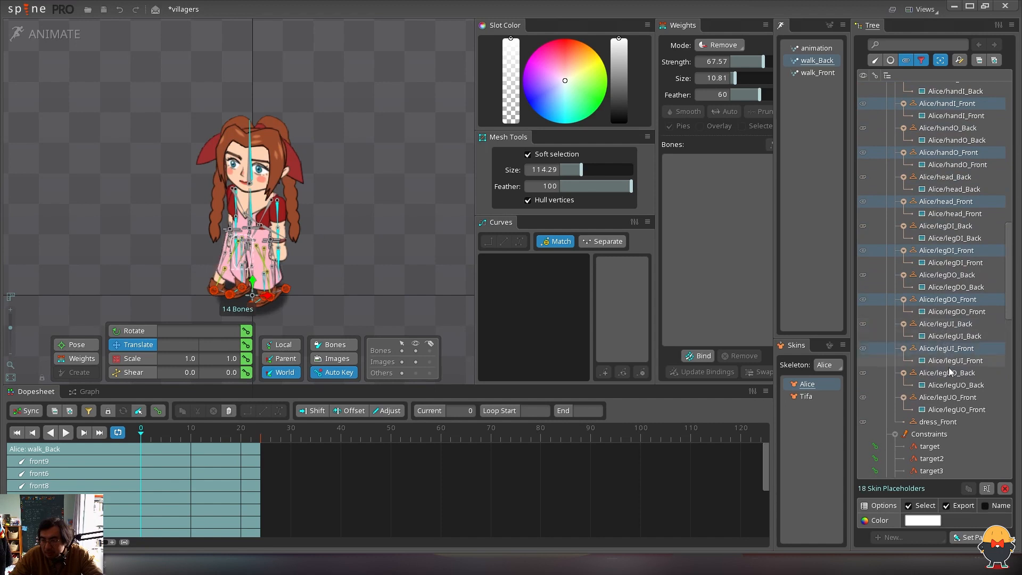
pyautogui.keyDown('ctrl'); pyautogui.click(947, 398); pyautogui.keyUp('ctrl')
# Hide all the selected front skin placeholders at frame 0 of walk_Back
pyautogui.scroll(6, 1012, 227)
pyautogui.scroll(4, 1013, 227)
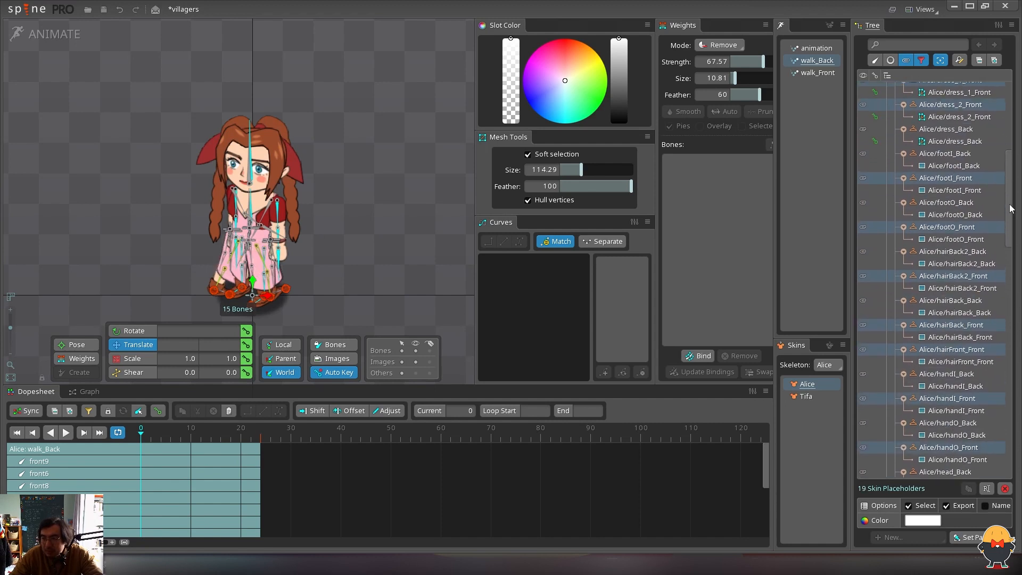
pyautogui.moveTo(1009, 205); pyautogui.dragTo(1004, 139)
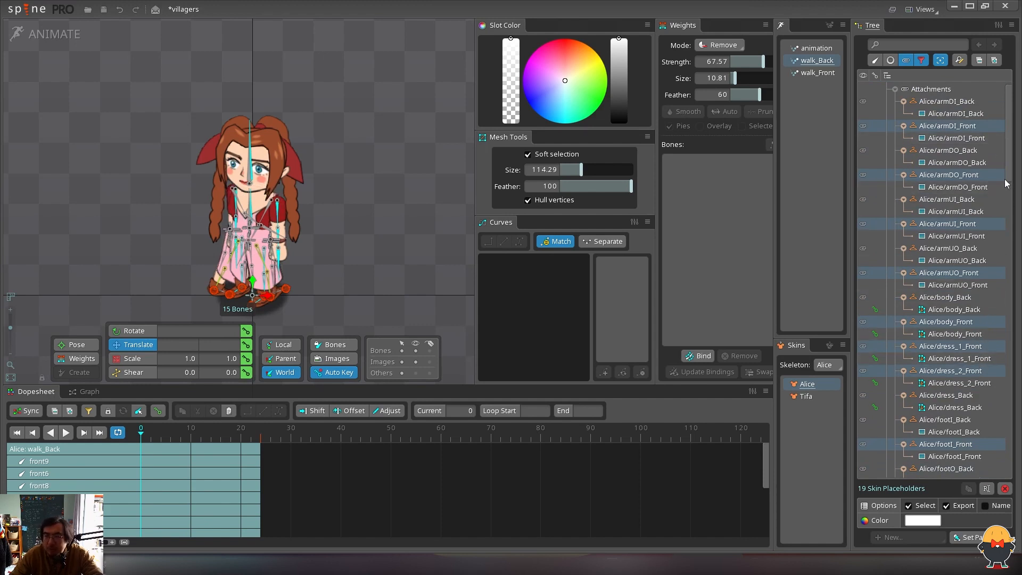
pyautogui.scroll(1, 1011, 170)
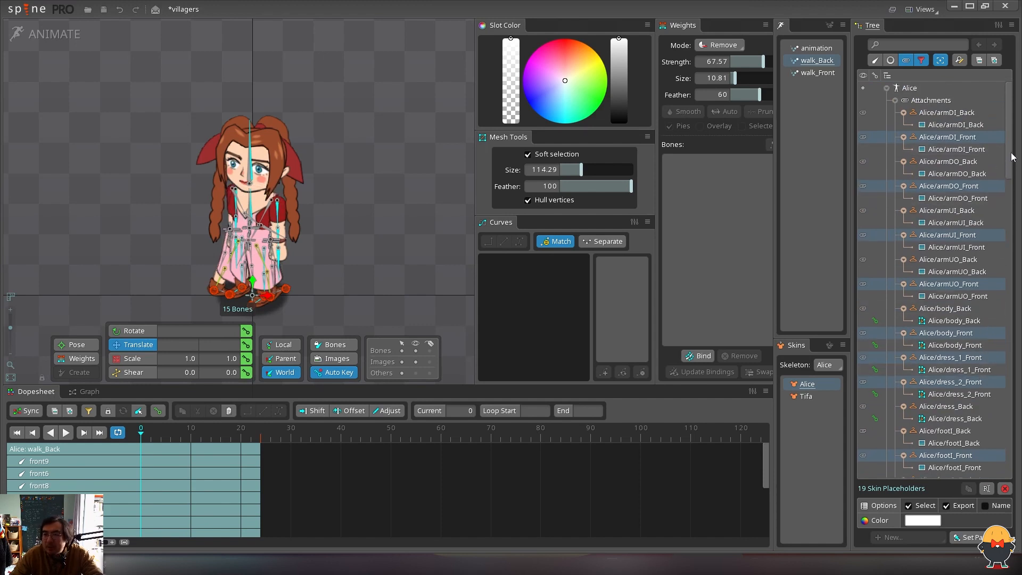
pyautogui.click(863, 137)
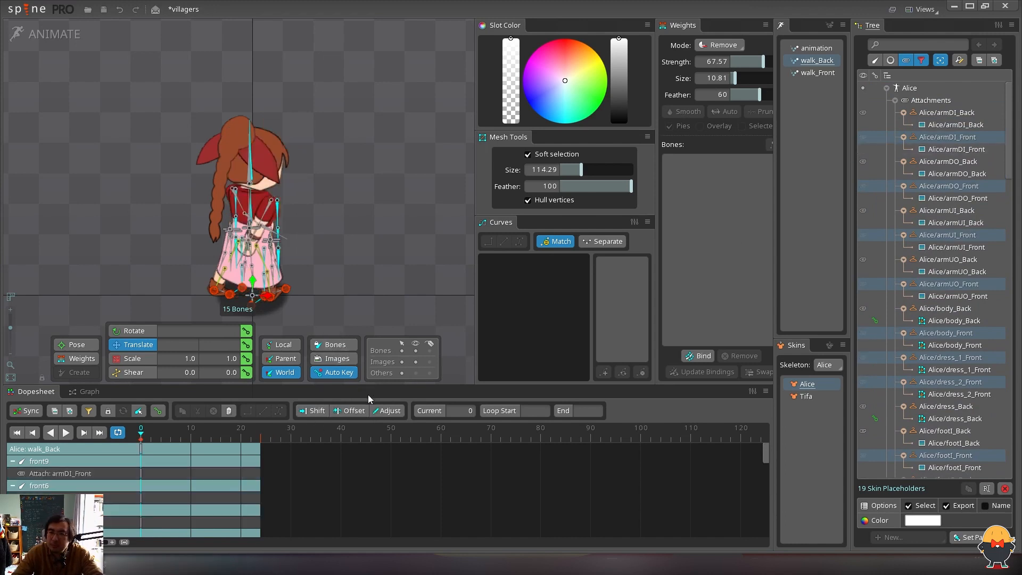
# Copy the frame 0 attachment keys of walk_Back and paste them into a new animation named Back
pyautogui.moveTo(216, 515); pyautogui.dragTo(139, 445)
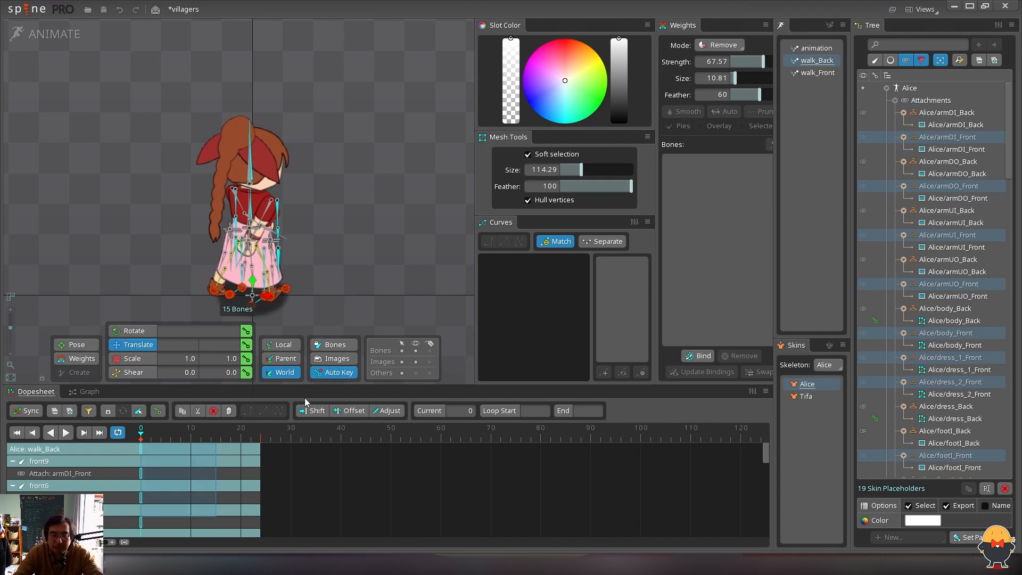
pyautogui.hotkey('ctrl', 'c')
pyautogui.click(829, 26)
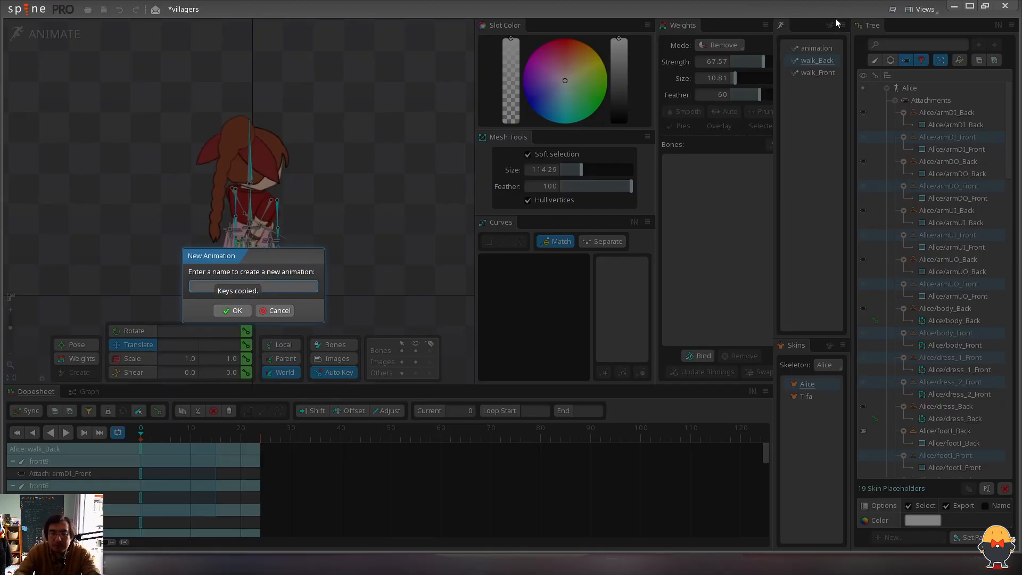
pyautogui.write('Ba')
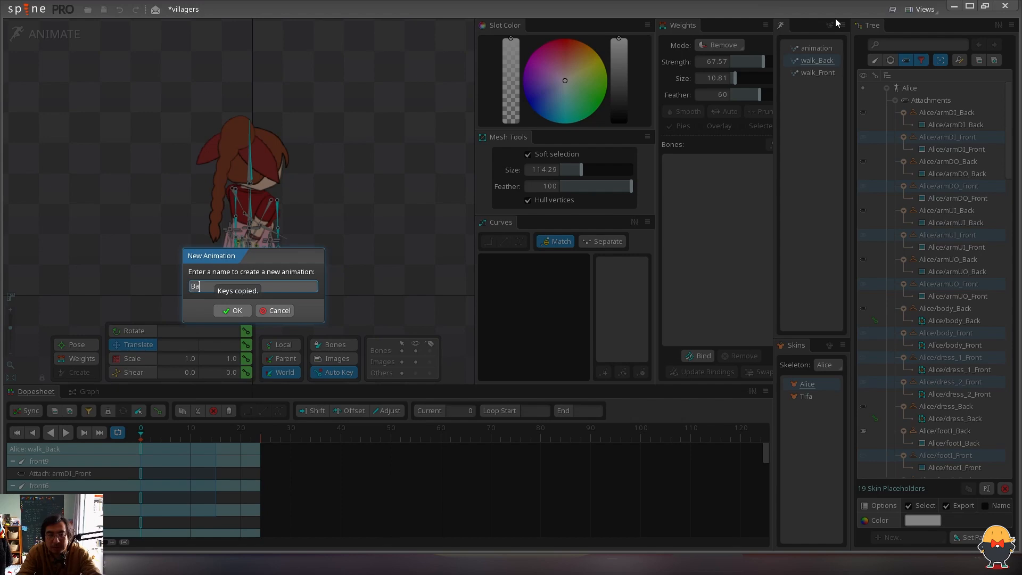
pyautogui.write('ck')
pyautogui.press('Return')
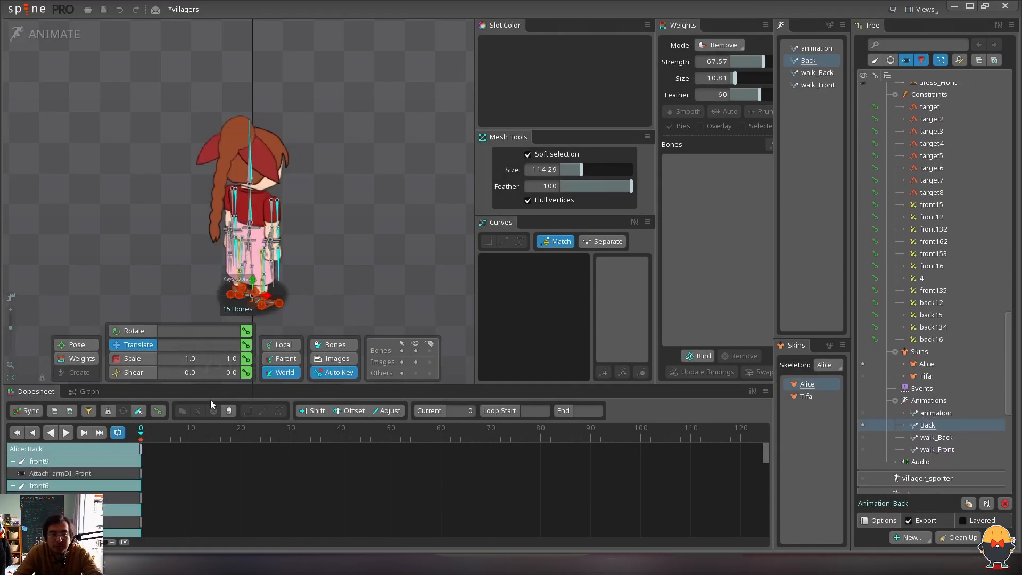
pyautogui.hotkey('ctrl', 'v')
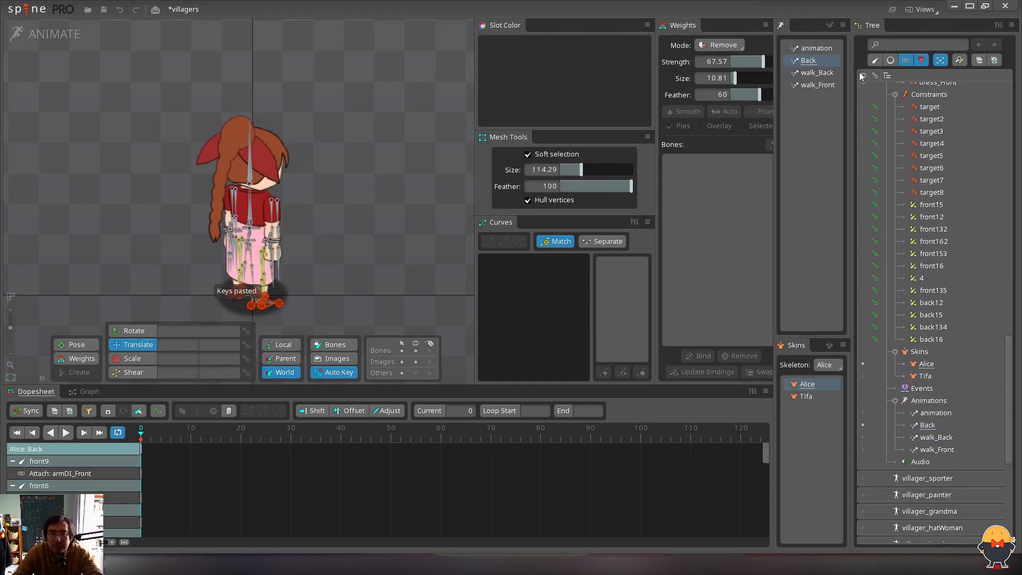
# Create a new animation named Front
pyautogui.click(820, 25)
pyautogui.write('F')
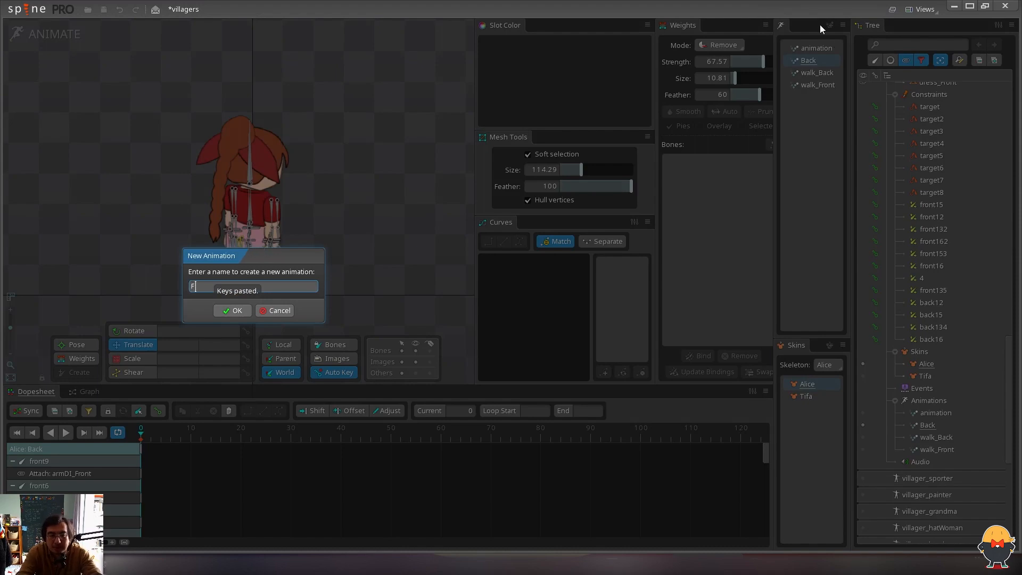
pyautogui.write('ront')
pyautogui.press('Return')
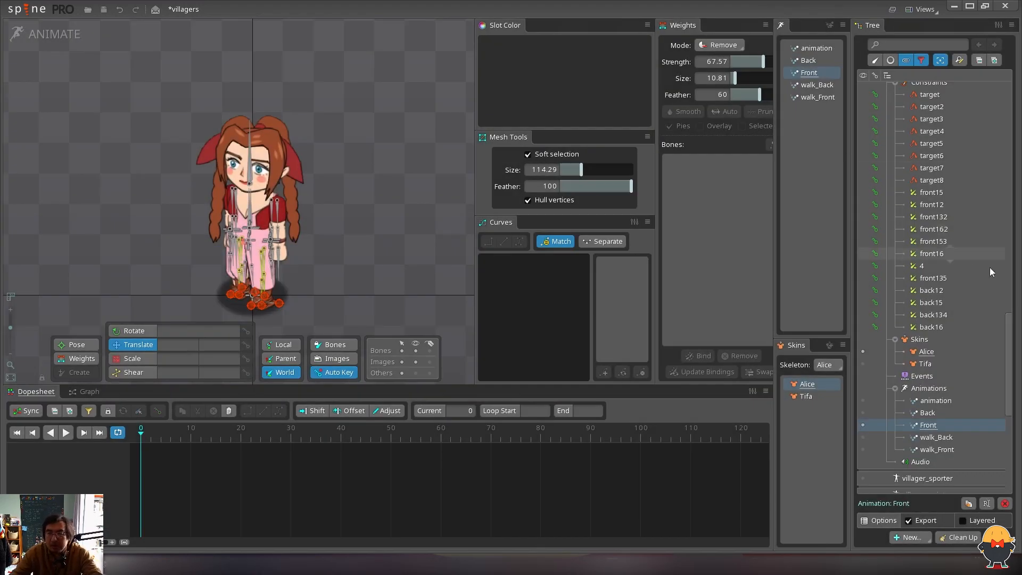
# Check the armDI placeholders in the Front animation and switch to setup mode and back to reset the attachment visibility
pyautogui.scroll(20, 957, 213)
pyautogui.click(948, 109)
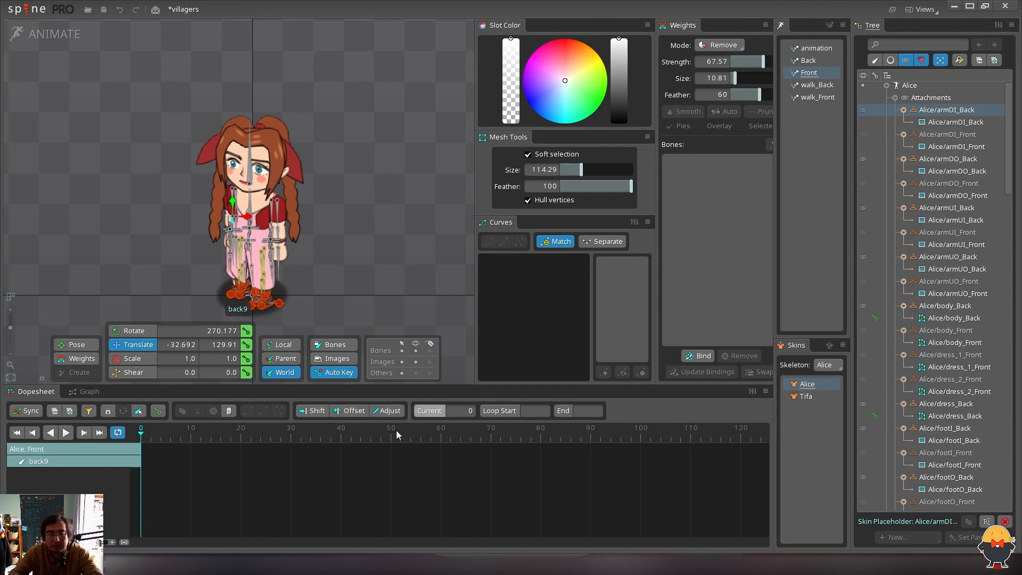
pyautogui.click(945, 147)
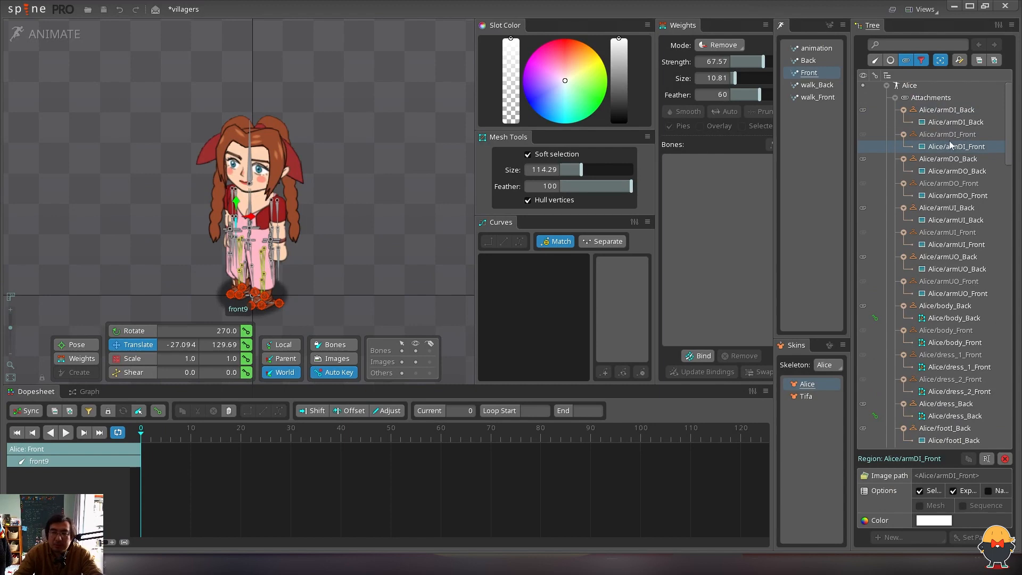
pyautogui.click(883, 133)
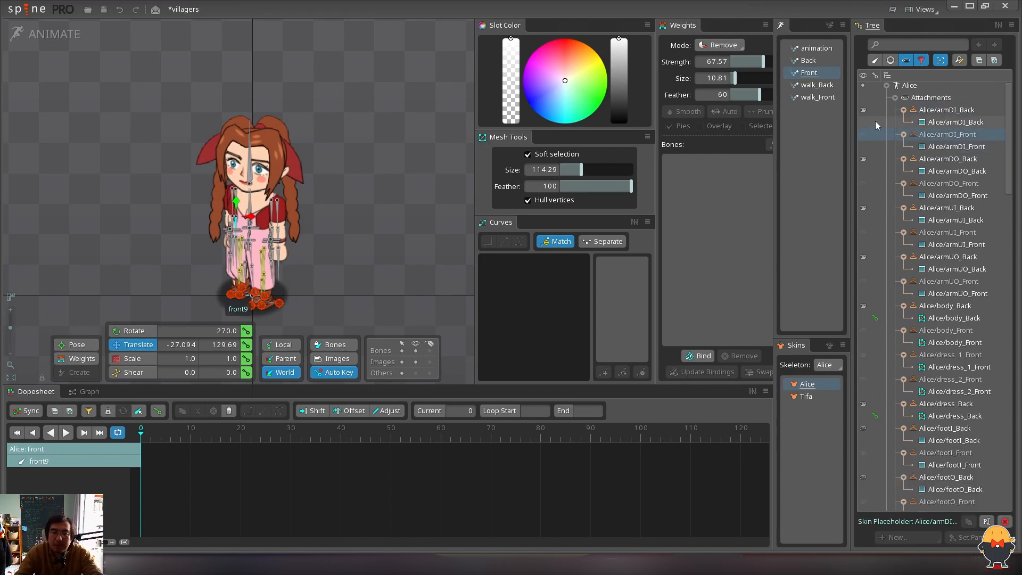
pyautogui.click(46, 34)
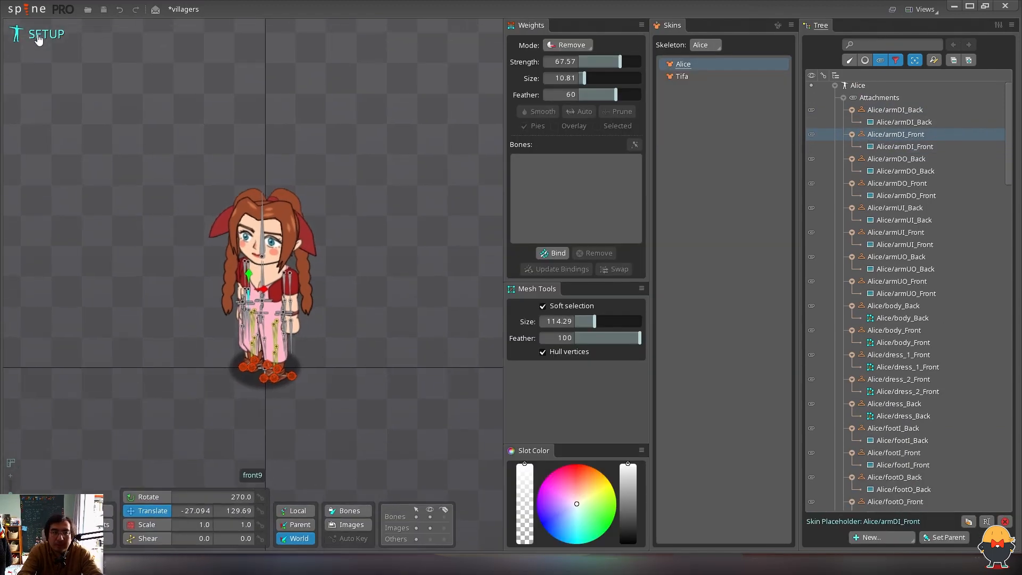
pyautogui.click(46, 35)
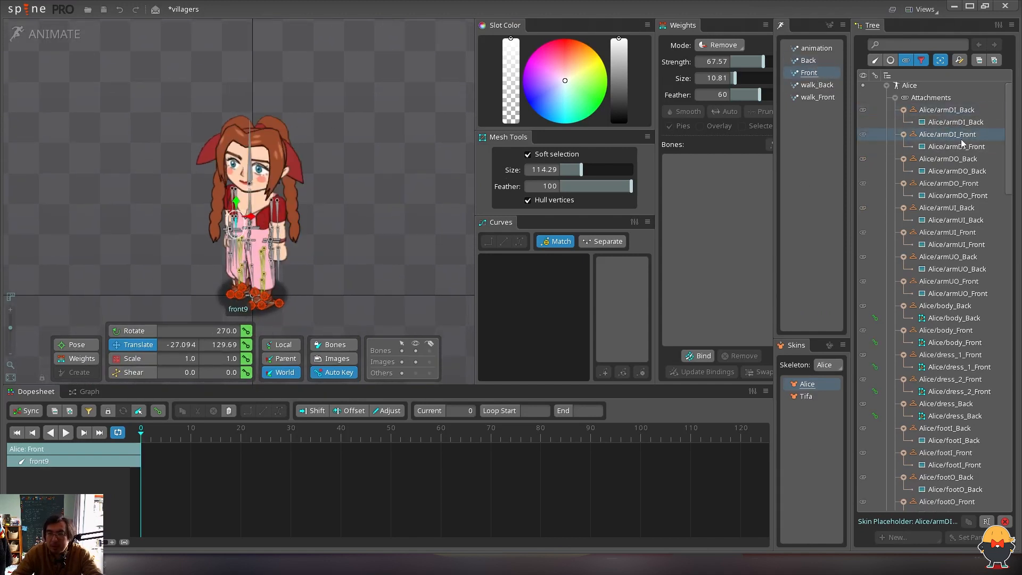
# In the Front animation, select Alice's armDI_Back, armDO_Back, armUI_Back, armUO_Back, body_Back and dress_Back skin placeholders
pyautogui.click(952, 109)
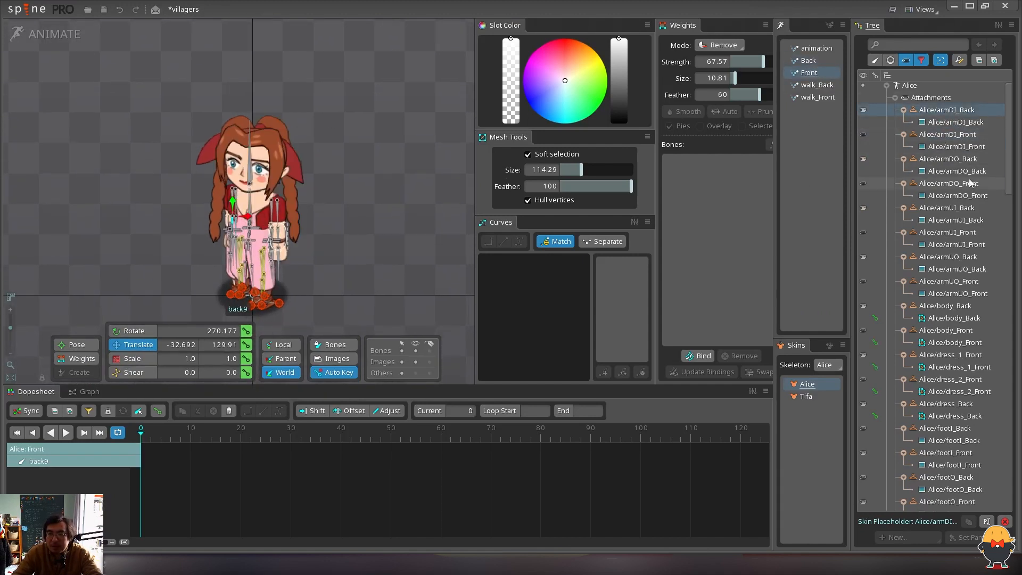
pyautogui.keyDown('ctrl'); pyautogui.click(957, 158); pyautogui.keyUp('ctrl')
pyautogui.keyDown('ctrl'); pyautogui.click(974, 209); pyautogui.keyUp('ctrl')
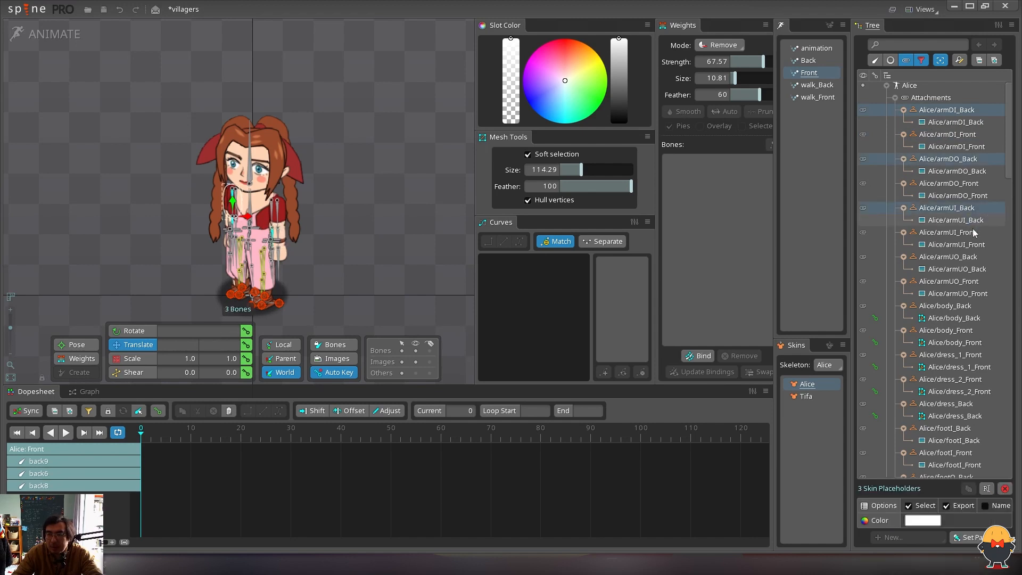
pyautogui.keyDown('ctrl'); pyautogui.click(961, 256); pyautogui.keyUp('ctrl')
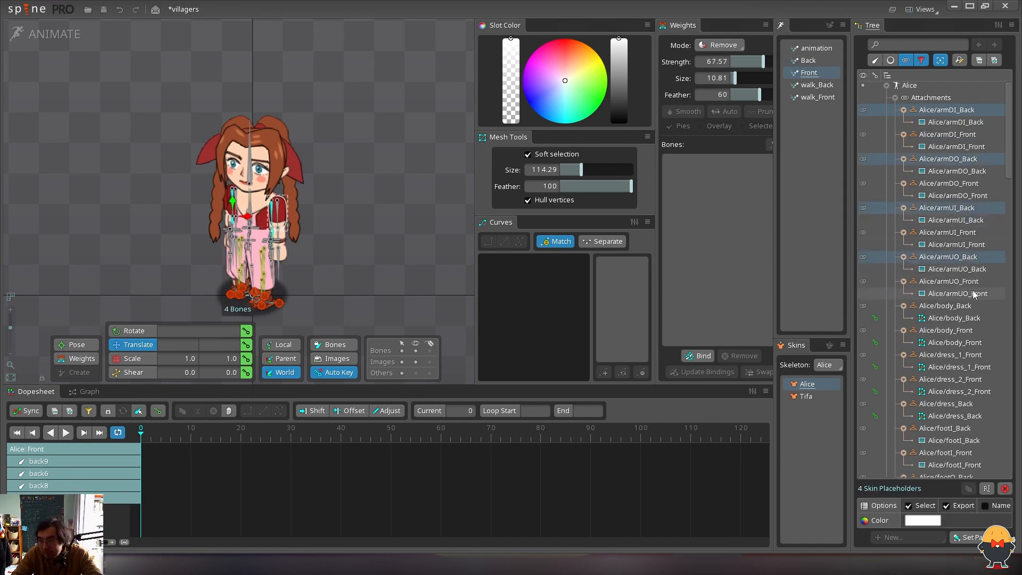
pyautogui.keyDown('ctrl'); pyautogui.click(971, 306); pyautogui.keyUp('ctrl')
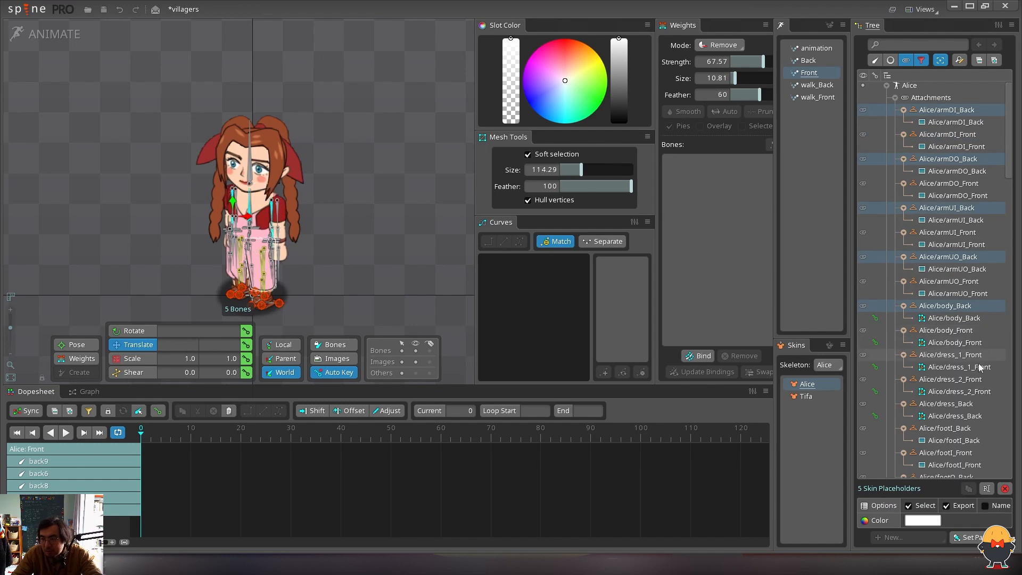
pyautogui.keyDown('ctrl'); pyautogui.click(968, 409); pyautogui.keyUp('ctrl')
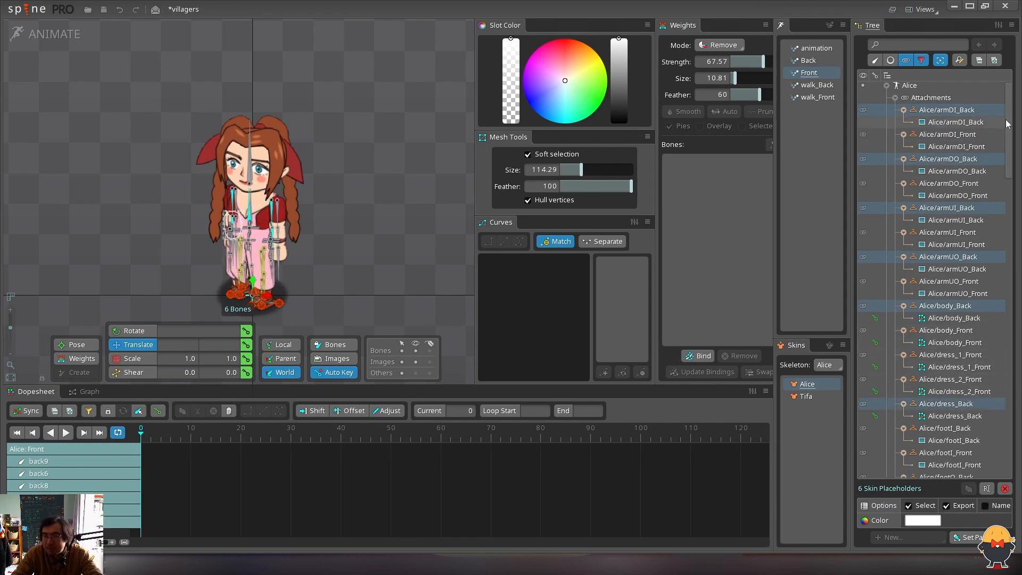
# Add Alice's footI_Back, footO_Back, hairBack2_Back, hairBack_Back, handI_Back, handO_Back and head_Back skin placeholders to the selection
pyautogui.moveTo(1010, 124); pyautogui.dragTo(1007, 173)
pyautogui.keyDown('ctrl'); pyautogui.click(965, 229); pyautogui.keyUp('ctrl')
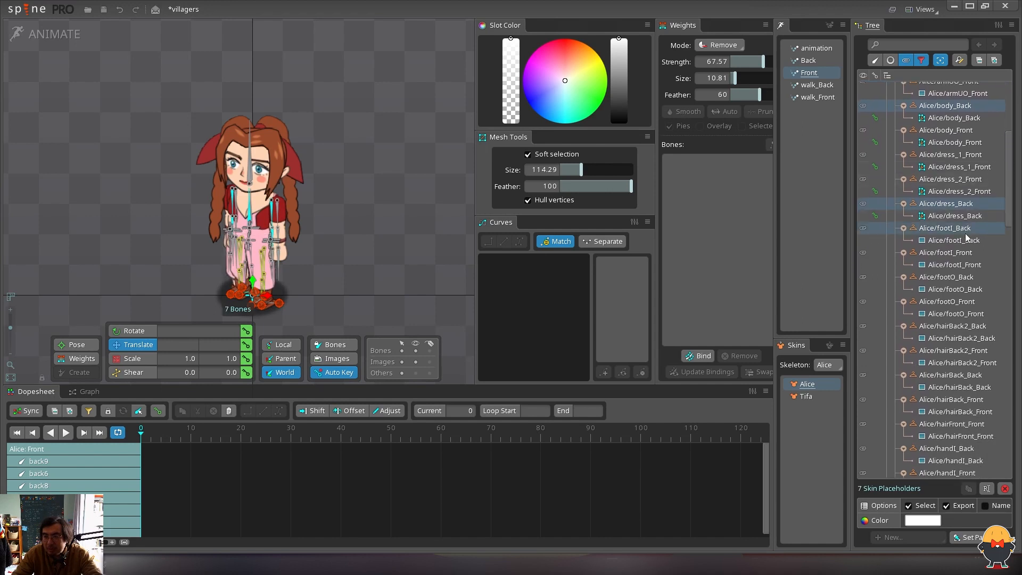
pyautogui.keyDown('ctrl'); pyautogui.click(968, 275); pyautogui.keyUp('ctrl')
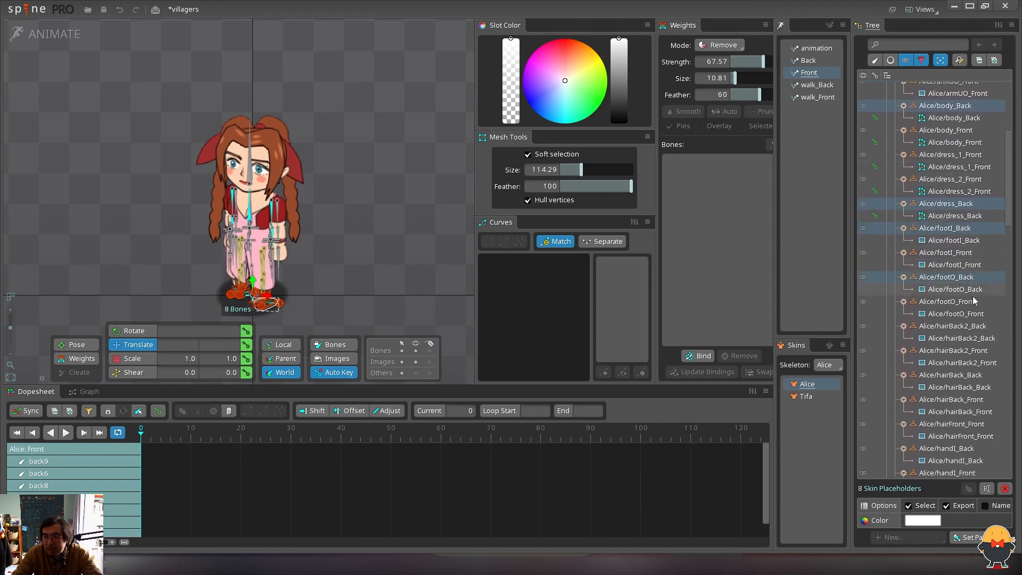
pyautogui.keyDown('ctrl'); pyautogui.click(975, 327); pyautogui.keyUp('ctrl')
pyautogui.keyDown('ctrl'); pyautogui.click(980, 375); pyautogui.keyUp('ctrl')
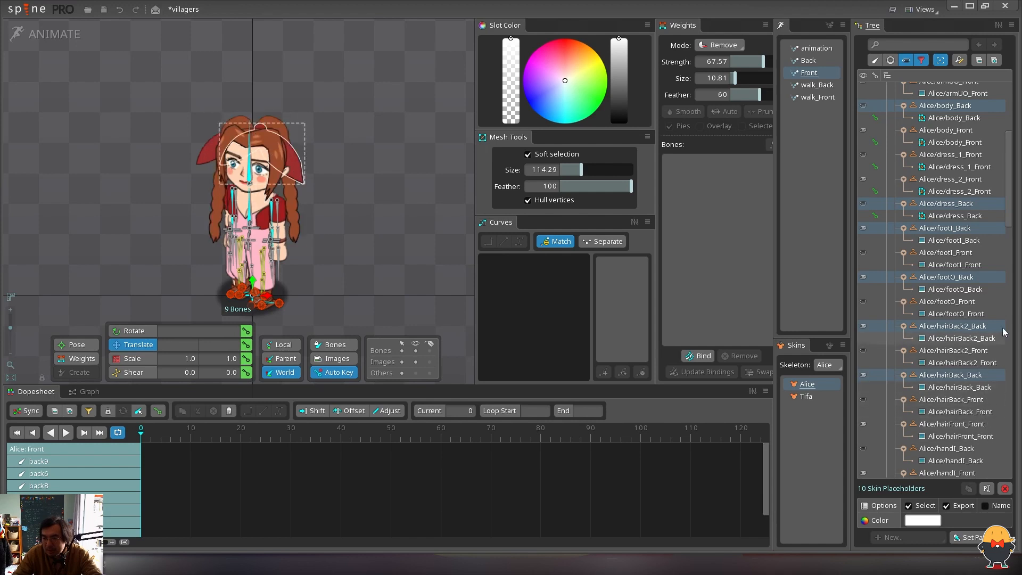
pyautogui.scroll(-3, 997, 281)
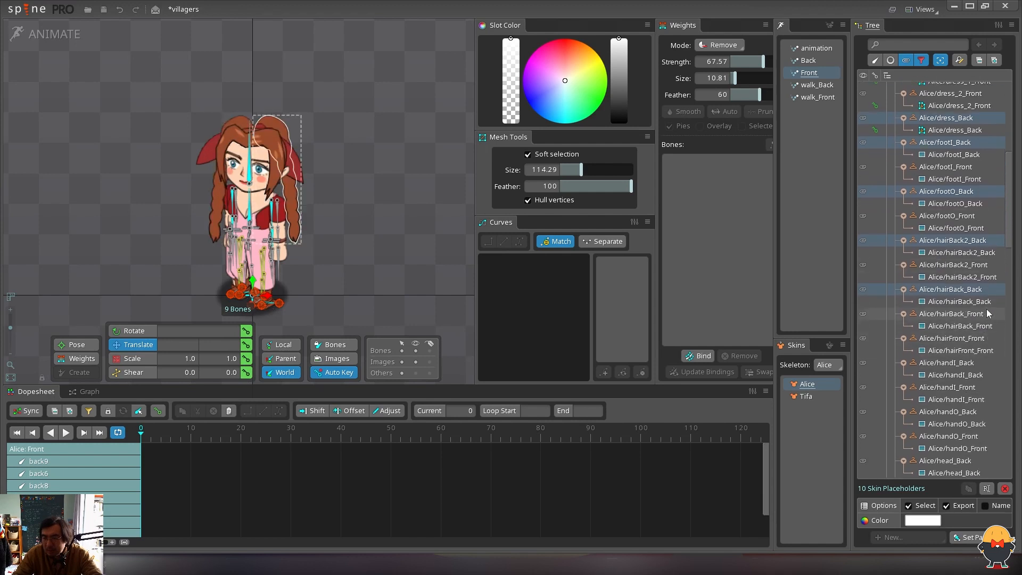
pyautogui.keyDown('ctrl'); pyautogui.click(967, 364); pyautogui.keyUp('ctrl')
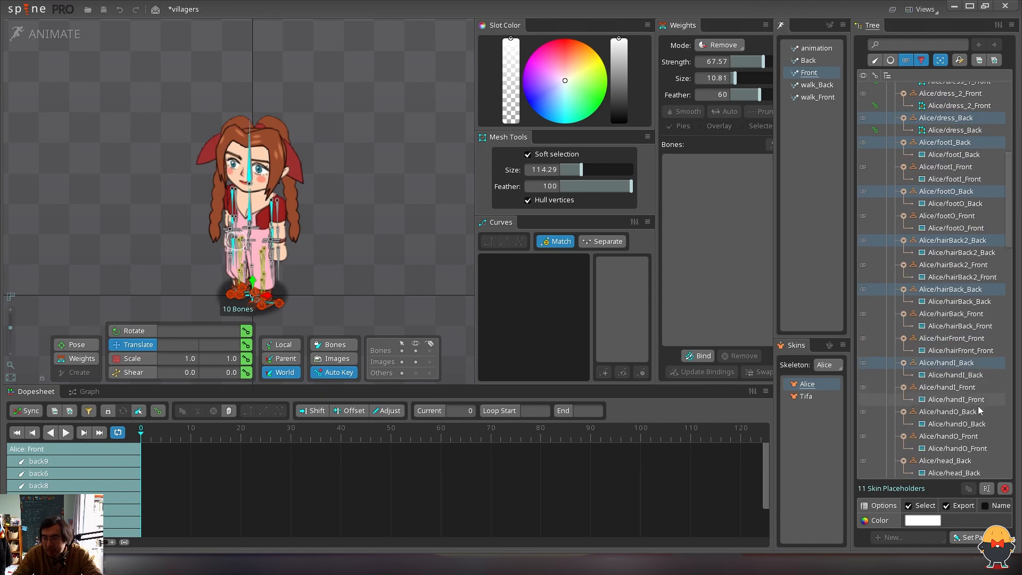
pyautogui.keyDown('ctrl'); pyautogui.click(977, 412); pyautogui.keyUp('ctrl')
pyautogui.keyDown('ctrl'); pyautogui.click(969, 460); pyautogui.keyUp('ctrl')
# Add Alice's legDI_Back, legDO_Back, legUI_Back and legUO_Back placeholders to the selection and hide all selected Back placeholders in the Front animation
pyautogui.scroll(-10, 979, 161)
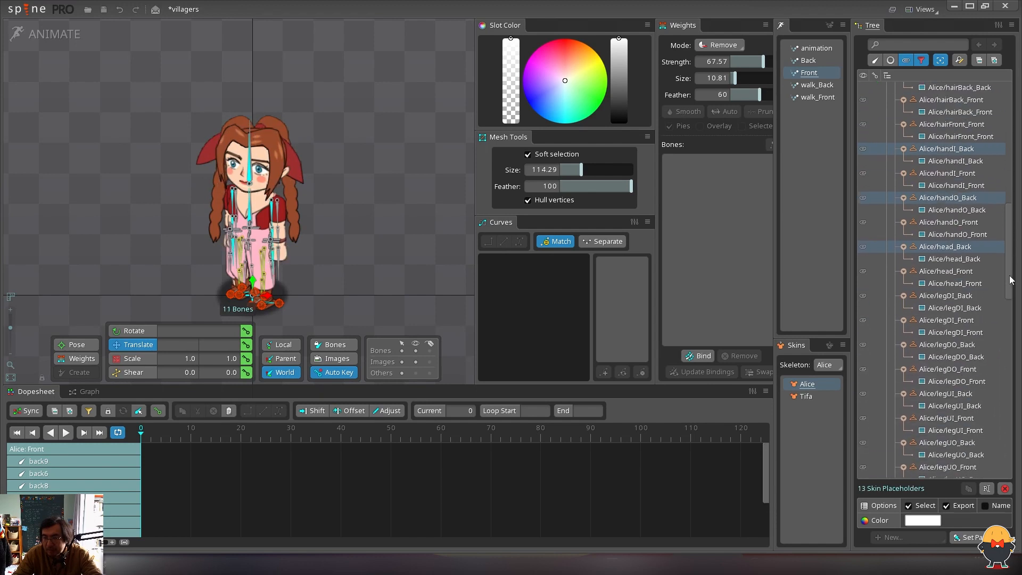
pyautogui.keyDown('ctrl'); pyautogui.click(972, 187); pyautogui.keyUp('ctrl')
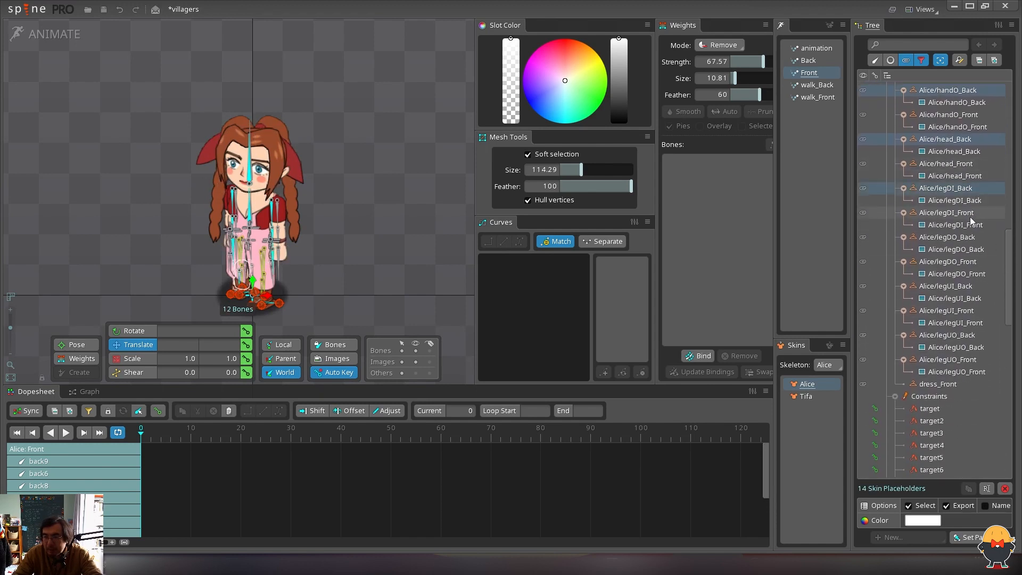
pyautogui.keyDown('ctrl'); pyautogui.click(975, 237); pyautogui.keyUp('ctrl')
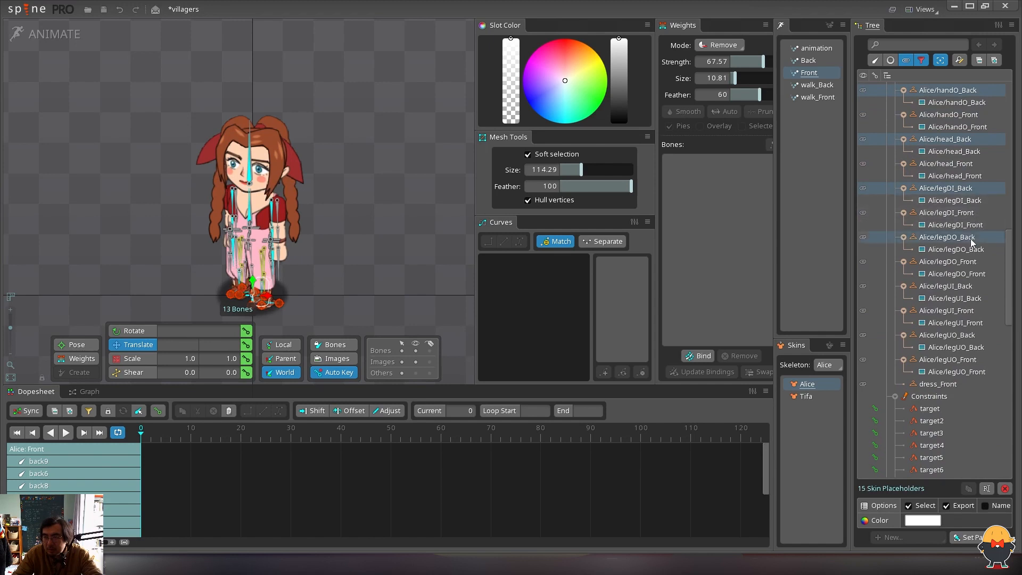
pyautogui.keyDown('ctrl'); pyautogui.click(974, 286); pyautogui.keyUp('ctrl')
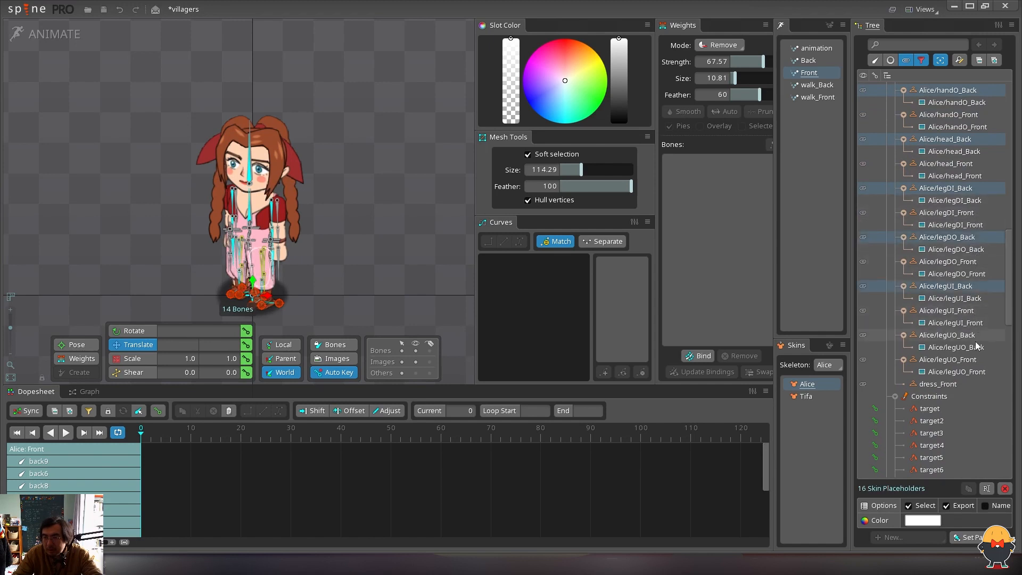
pyautogui.keyDown('ctrl'); pyautogui.click(973, 335); pyautogui.keyUp('ctrl')
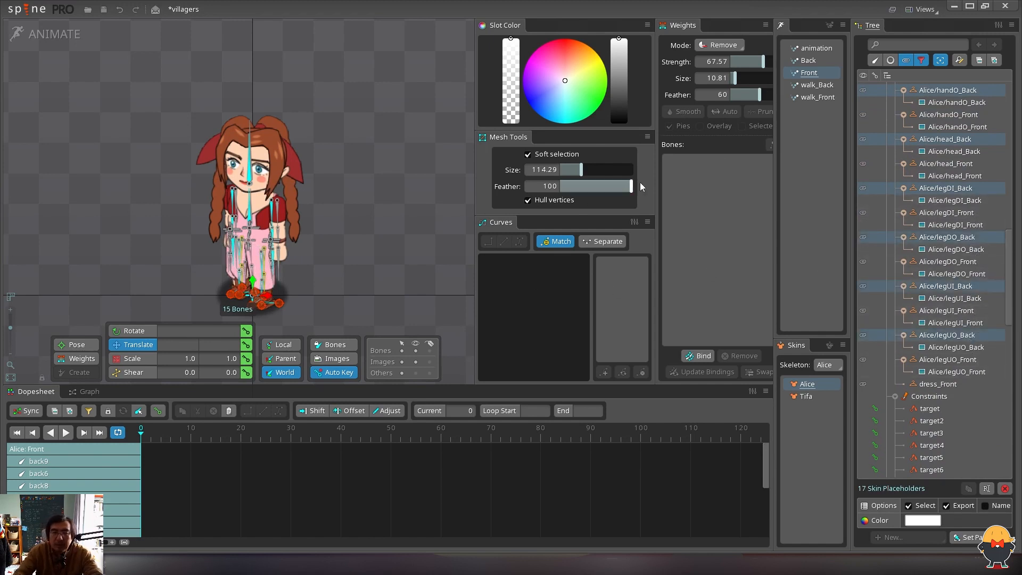
pyautogui.click(862, 140)
pyautogui.press('space')
pyautogui.moveTo(391, 154); pyautogui.dragTo(418, 112)
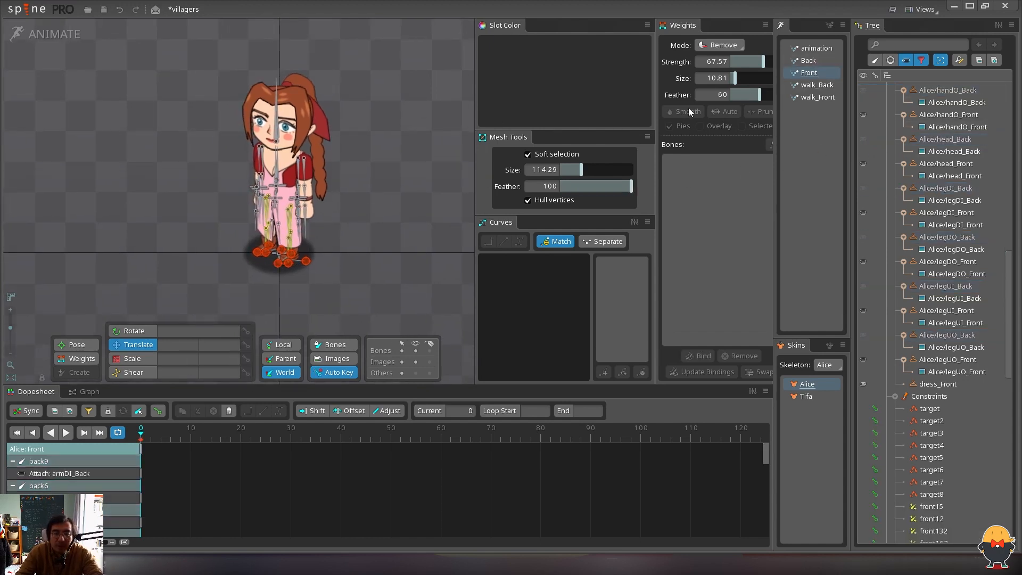
# Compare Alice's attachment visibility in the Back, Front, walk_Front and walk_Back animations
pyautogui.click(809, 61)
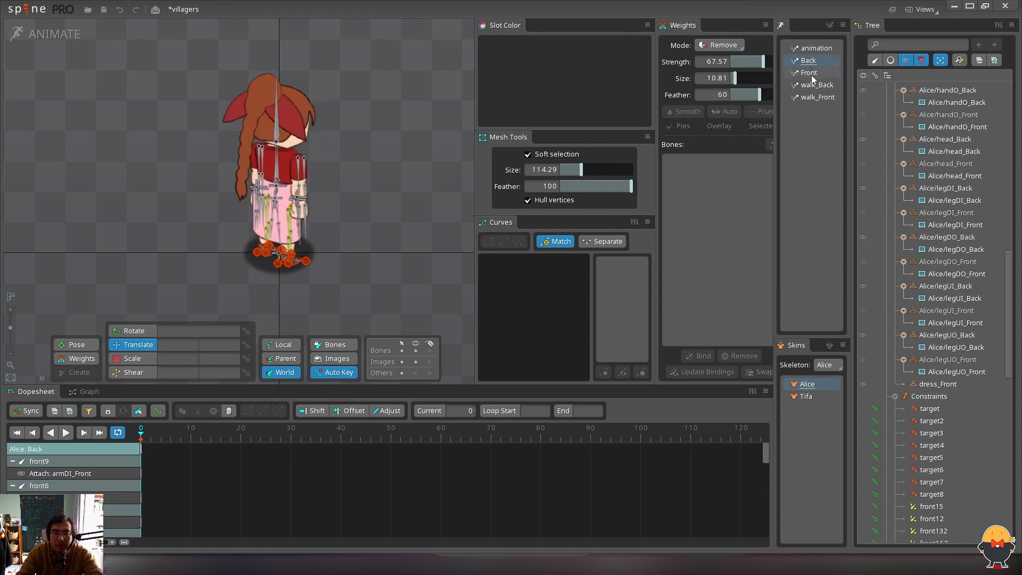
pyautogui.click(812, 74)
pyautogui.click(818, 96)
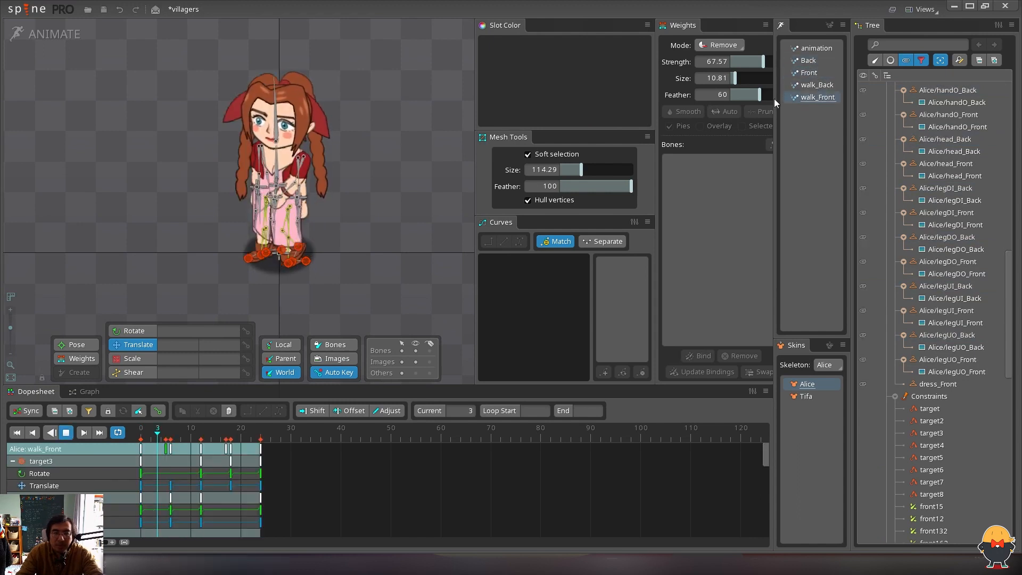
pyautogui.click(814, 85)
# Copy the frame 0 attachment keys of Front, paste them into walk_Front and save the project
pyautogui.click(820, 72)
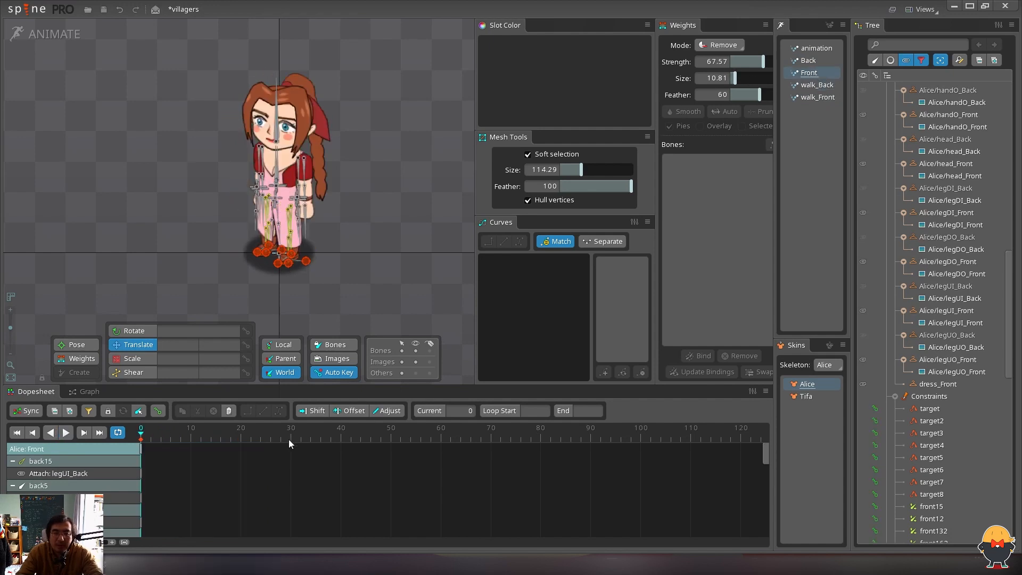
pyautogui.moveTo(241, 492); pyautogui.dragTo(84, 381)
pyautogui.hotkey('ctrl', 'c')
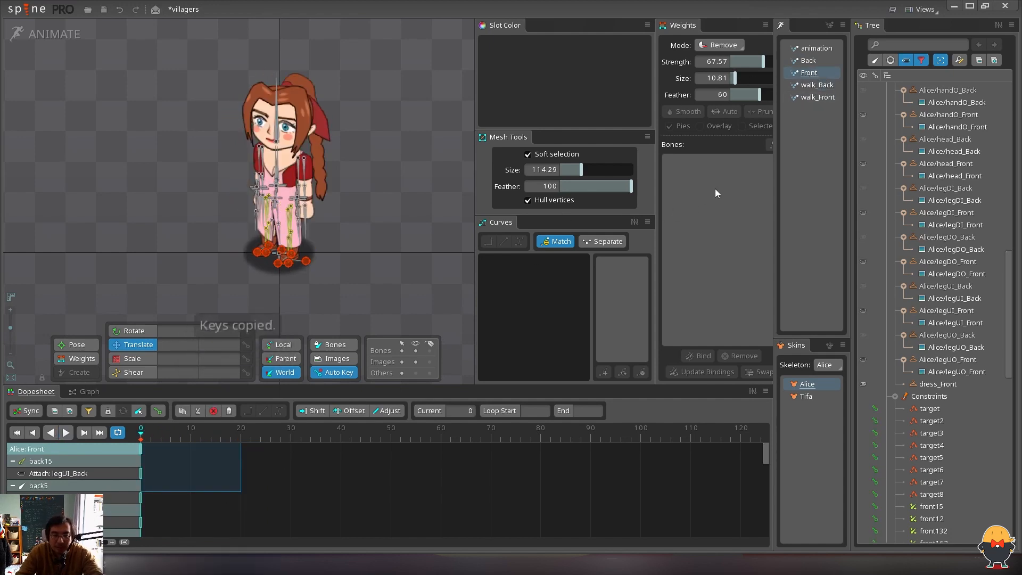
pyautogui.click(811, 99)
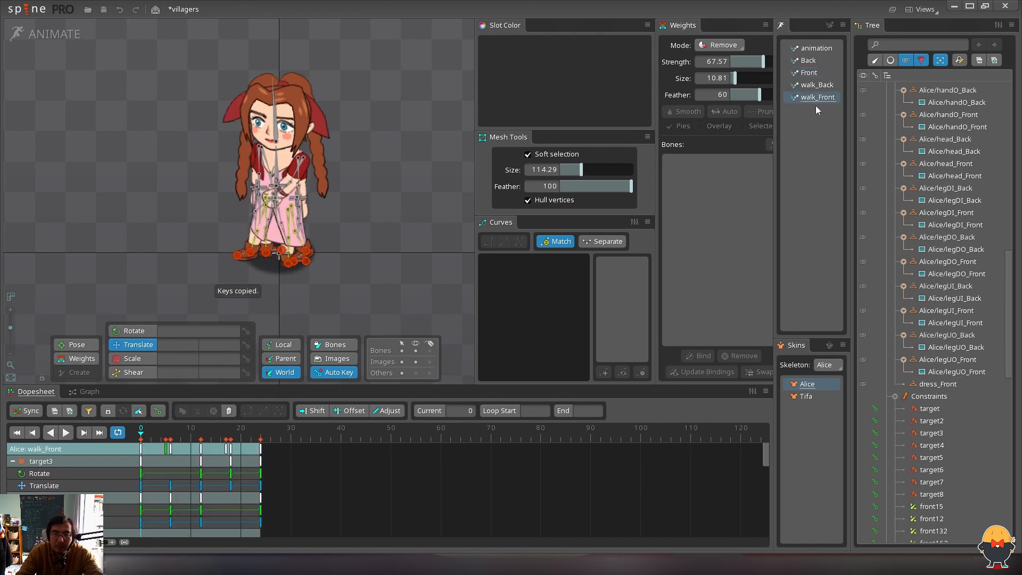
pyautogui.hotkey('ctrl', 'v')
pyautogui.hotkey('ctrl', 's')
# Play walk_Front, switch to the Tifa skin and preview both walk_Front and walk_Back
pyautogui.press('space')
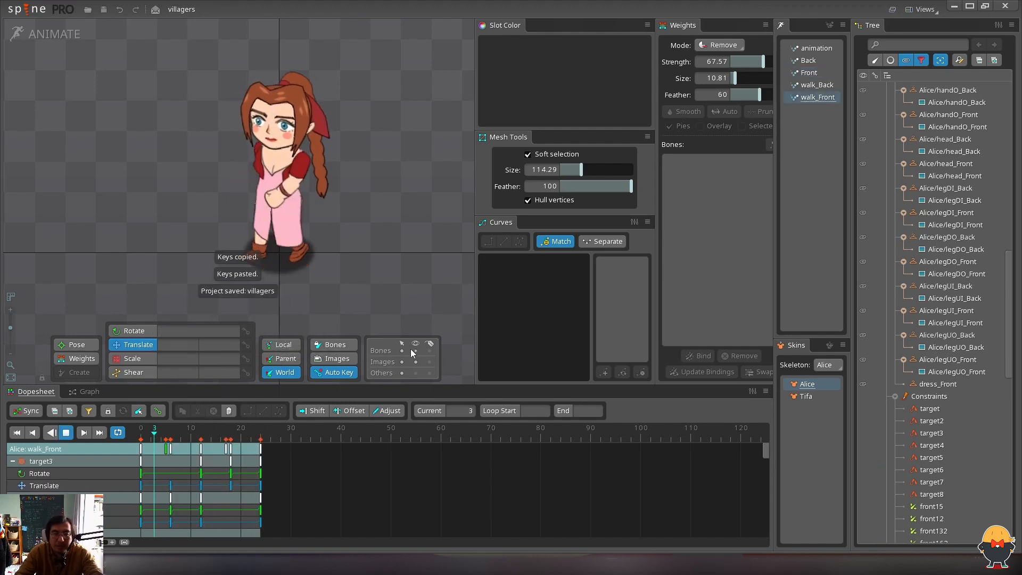
pyautogui.click(11, 334)
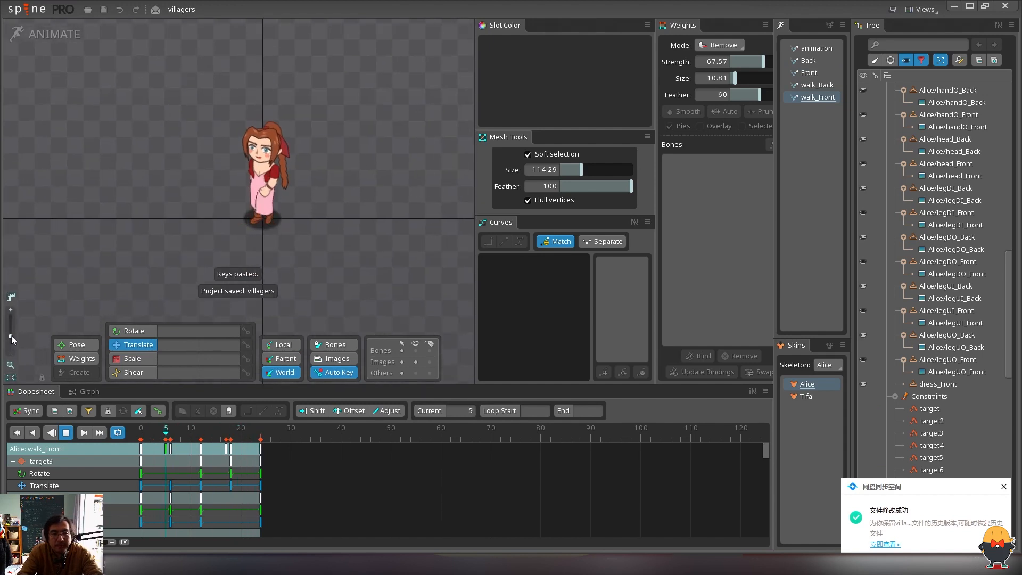
pyautogui.click(807, 397)
pyautogui.click(809, 398)
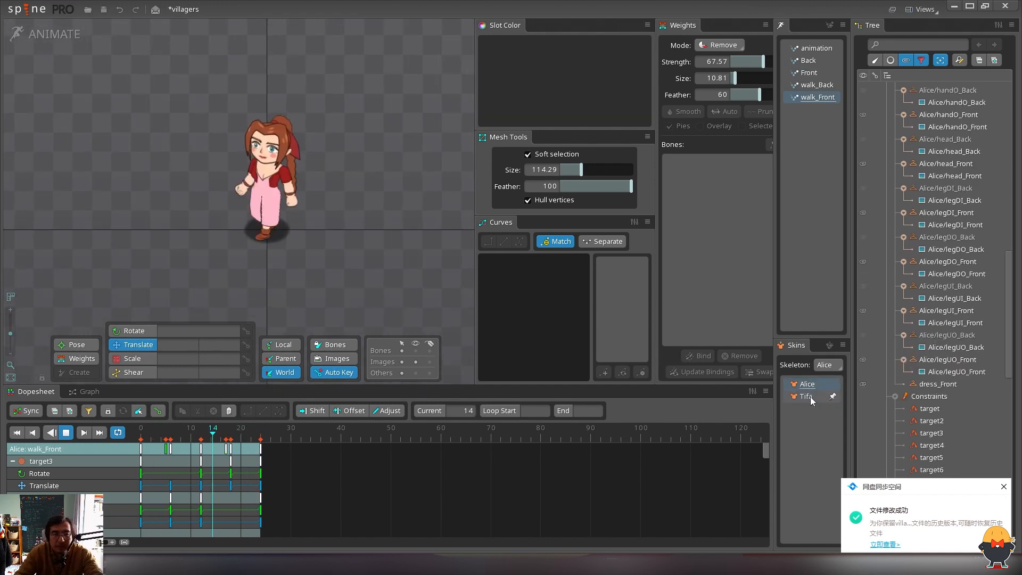
pyautogui.click(806, 396)
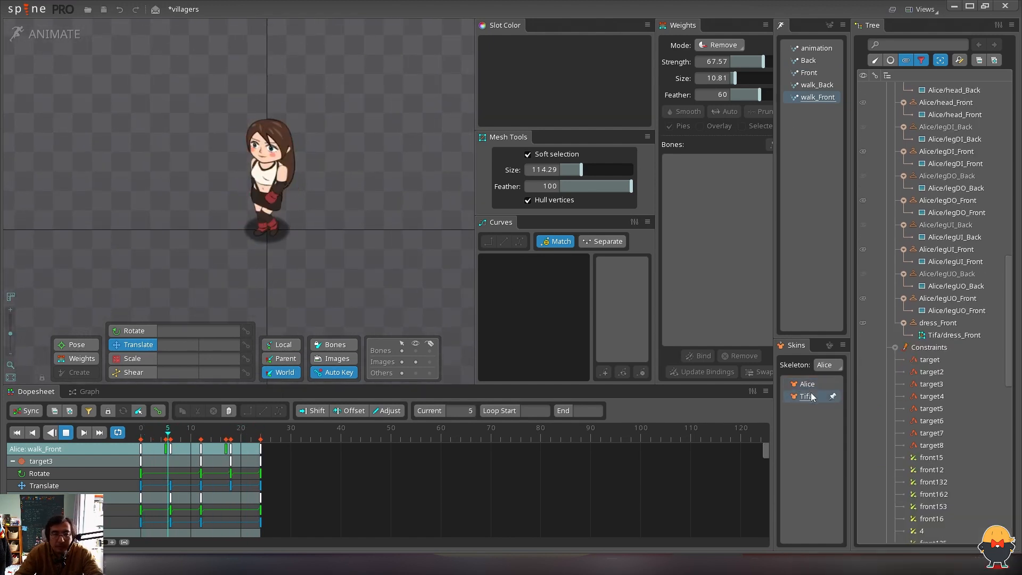
pyautogui.click(819, 84)
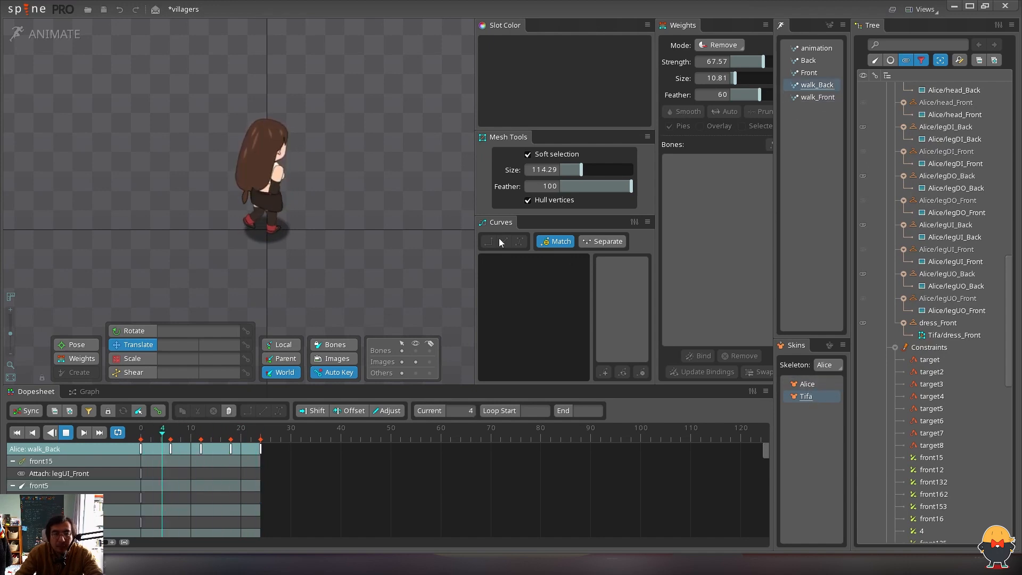
# In setup mode, examine the mesh, slot and skin placeholder of Tifa's front dress in the tree
pyautogui.click(74, 44)
pyautogui.moveTo(10, 499); pyautogui.dragTo(10, 490)
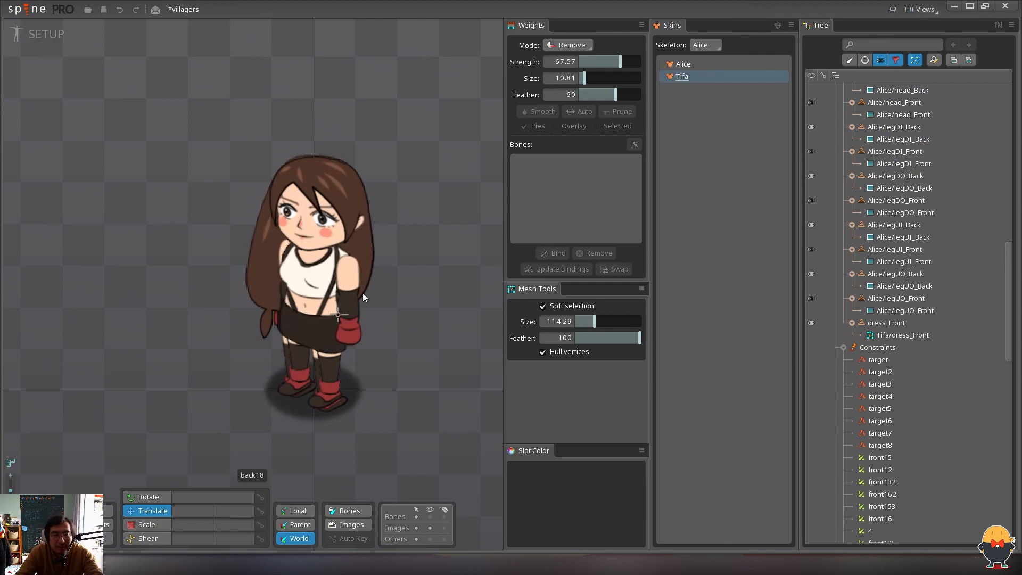
pyautogui.click(315, 330)
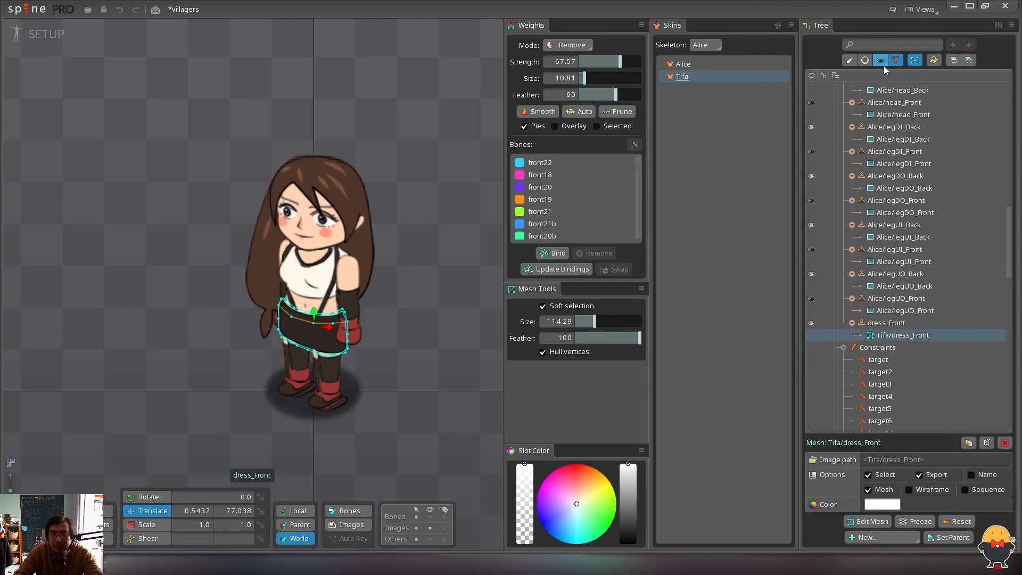
pyautogui.click(865, 60)
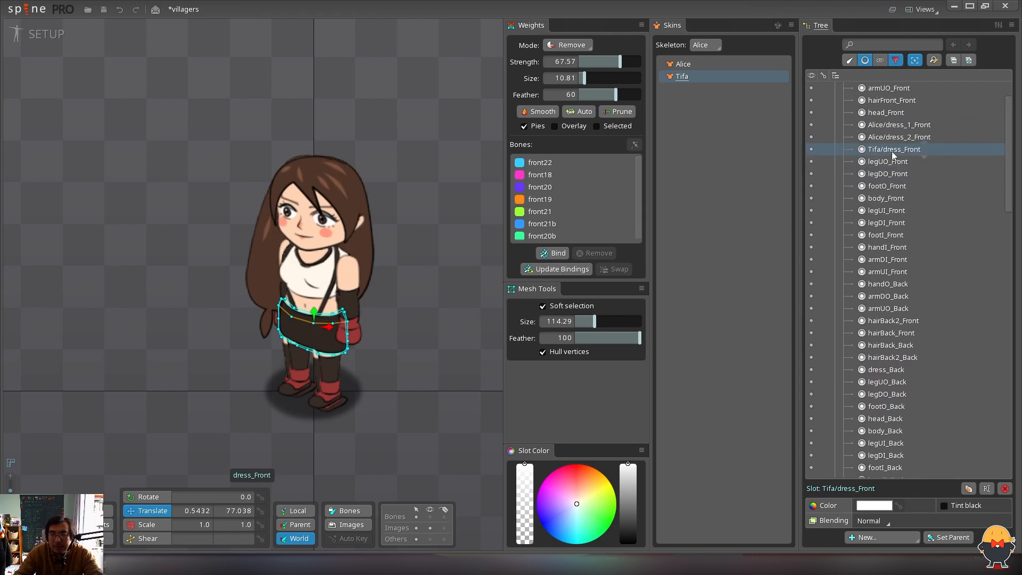
pyautogui.moveTo(889, 150)
pyautogui.mouseDown()
pyautogui.moveTo(889, 216)
pyautogui.moveTo(896, 143)
pyautogui.moveTo(894, 171)
pyautogui.moveTo(895, 159)
pyautogui.mouseUp()
pyautogui.click(865, 60)
pyautogui.click(944, 367)
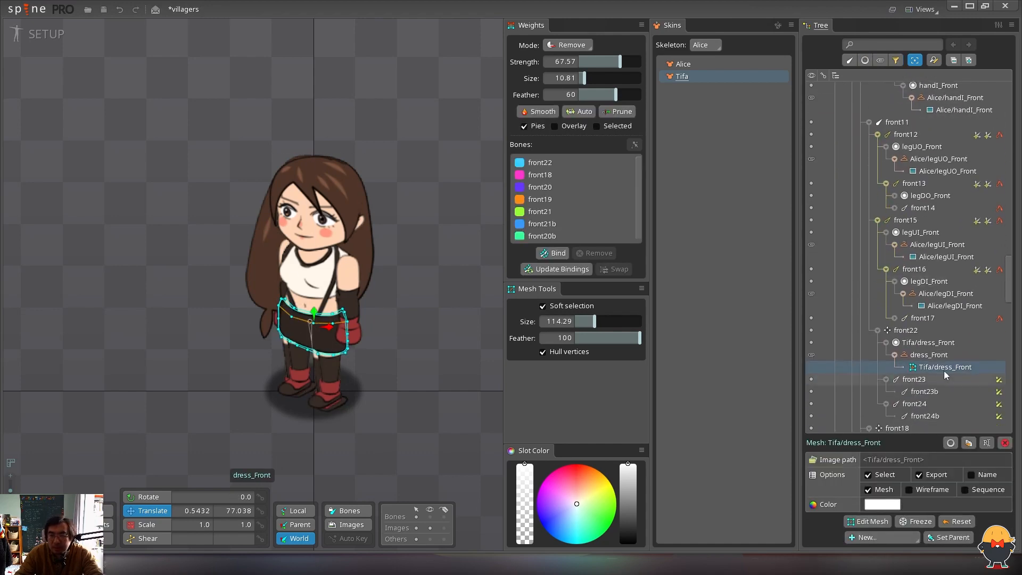
pyautogui.click(682, 76)
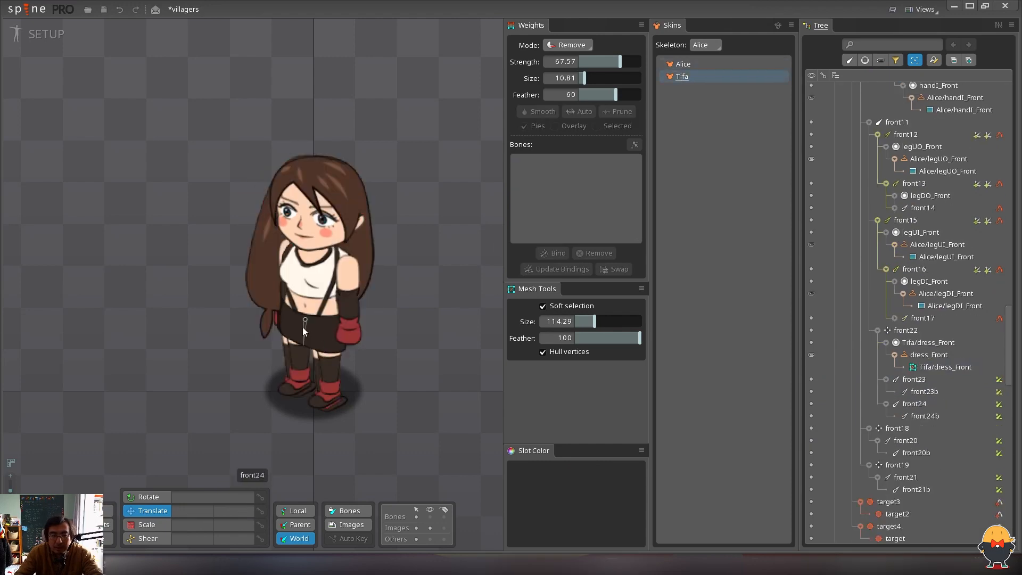
pyautogui.click(320, 326)
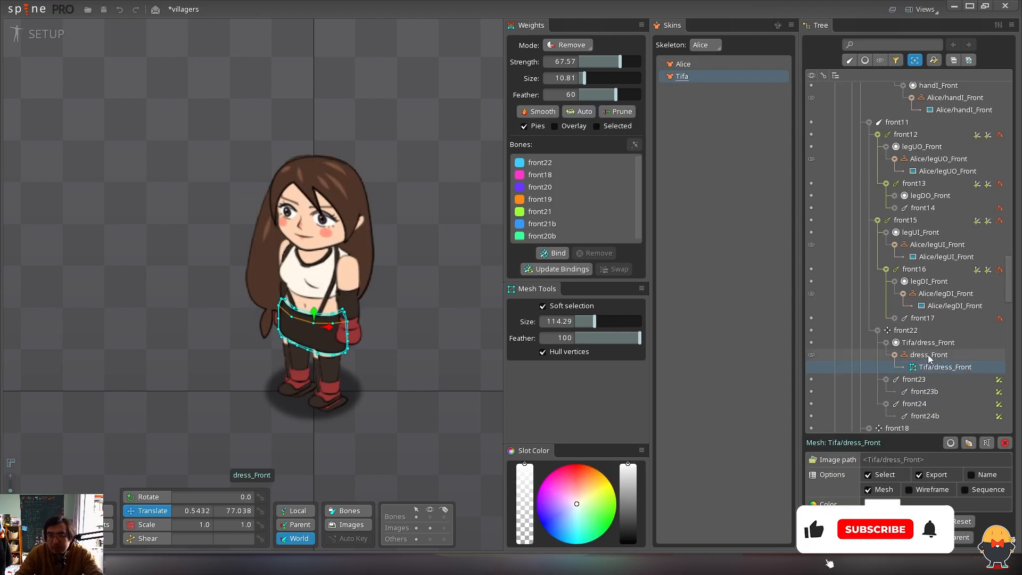
# Return to animate mode, preview walk_Back with the Alice and Tifa skins, compare it with walk_Front, and inspect Tifa's back skirt
pyautogui.click(685, 66)
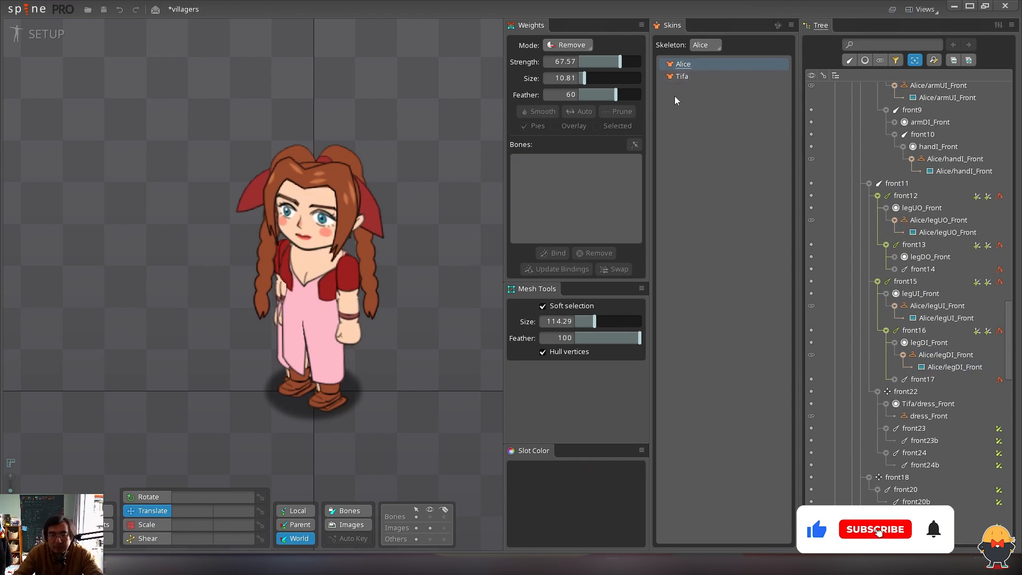
pyautogui.click(66, 33)
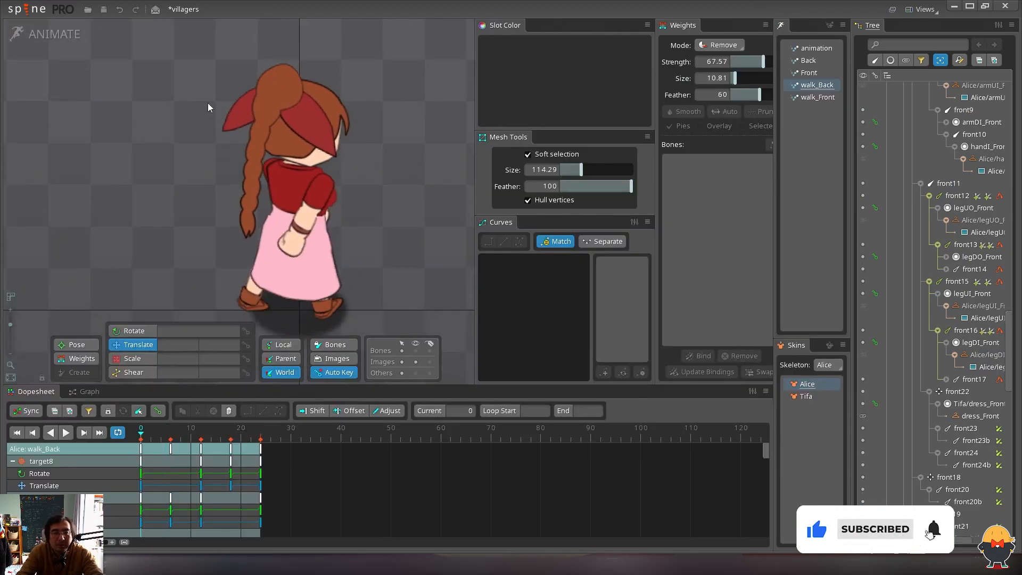
pyautogui.click(817, 85)
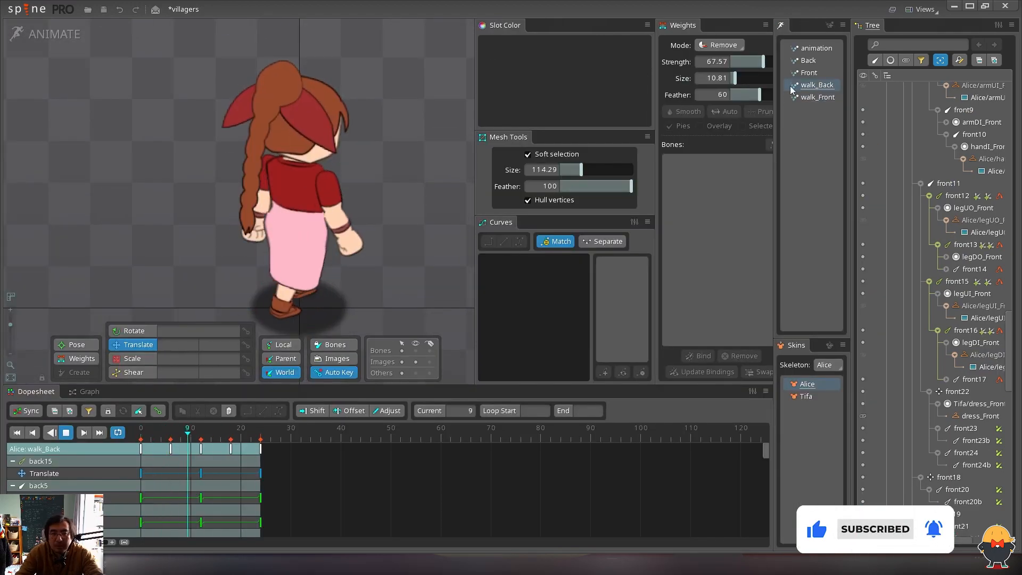
pyautogui.click(805, 396)
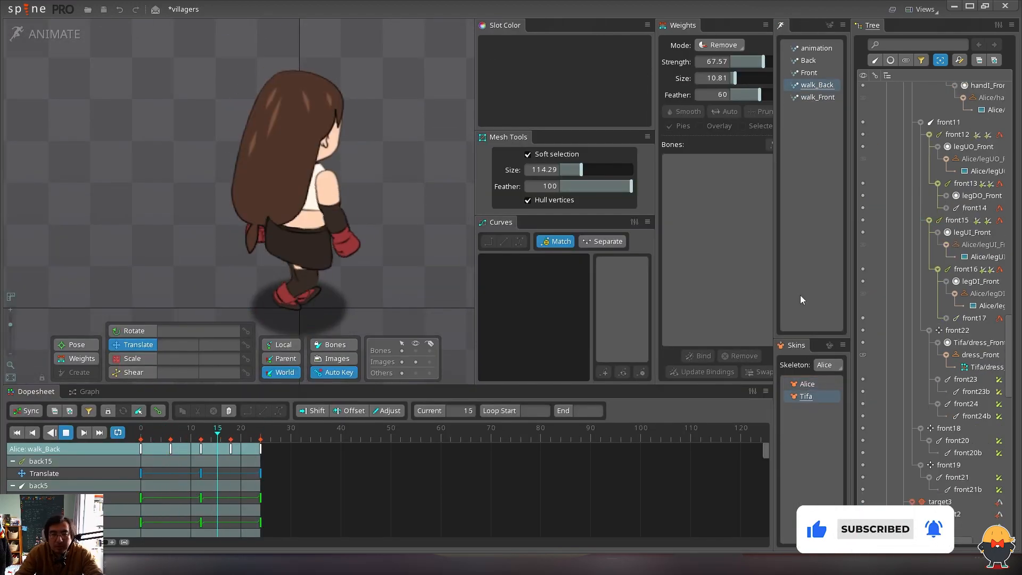
pyautogui.click(819, 99)
pyautogui.click(818, 84)
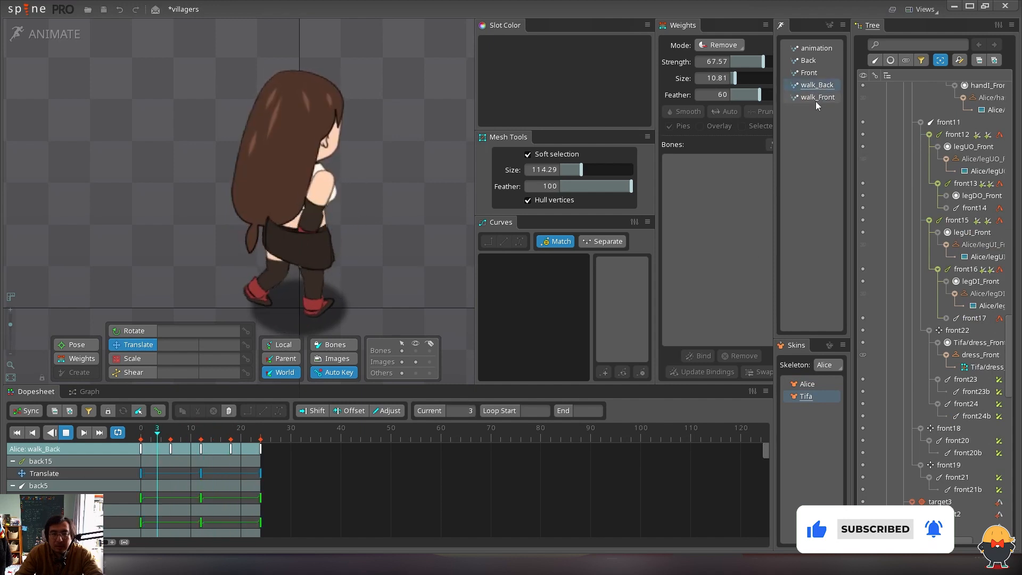
pyautogui.click(813, 96)
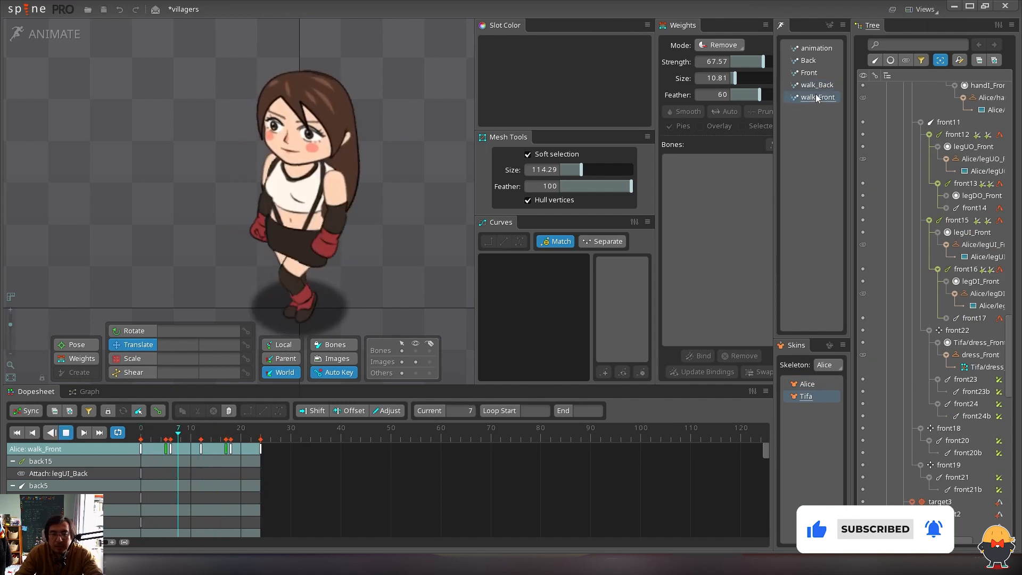
pyautogui.click(814, 86)
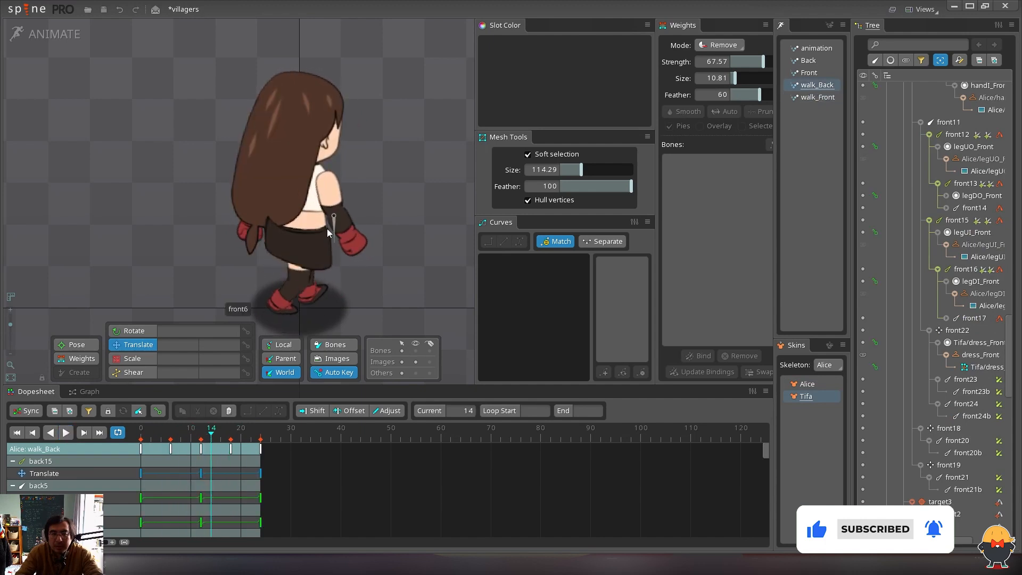
pyautogui.click(305, 244)
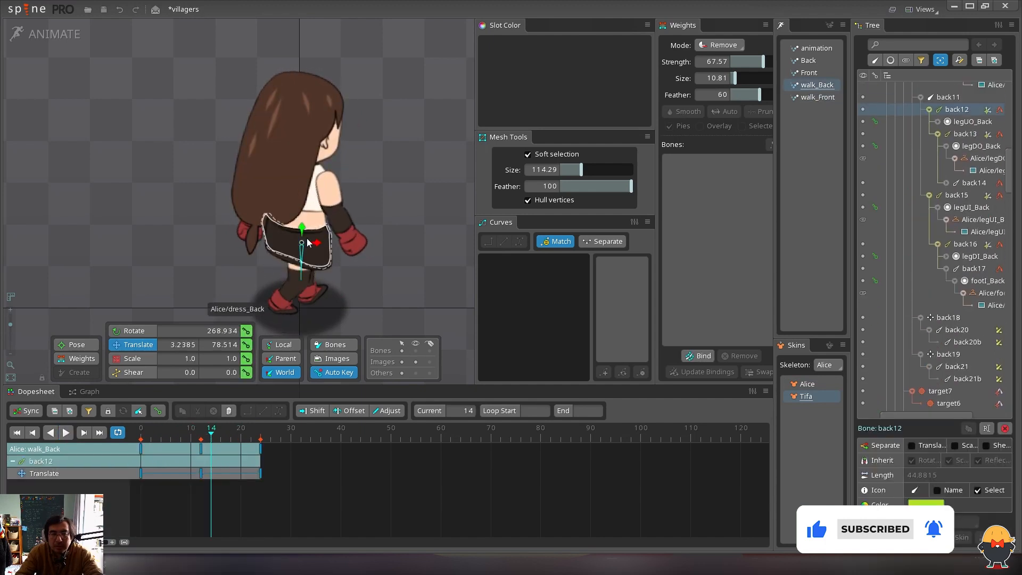
# Inspect Tifa's back dress mesh at frame 0 of walk_Back, compare with walk_Front, and play and pause walk_Back to check the skirt
pyautogui.click(313, 236)
pyautogui.press('Home')
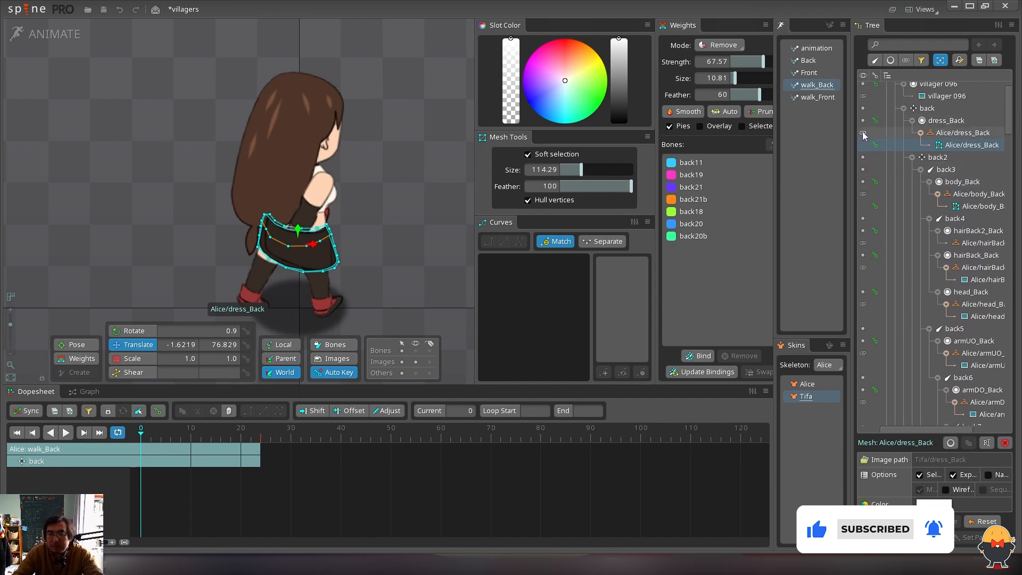
pyautogui.click(820, 98)
pyautogui.click(818, 86)
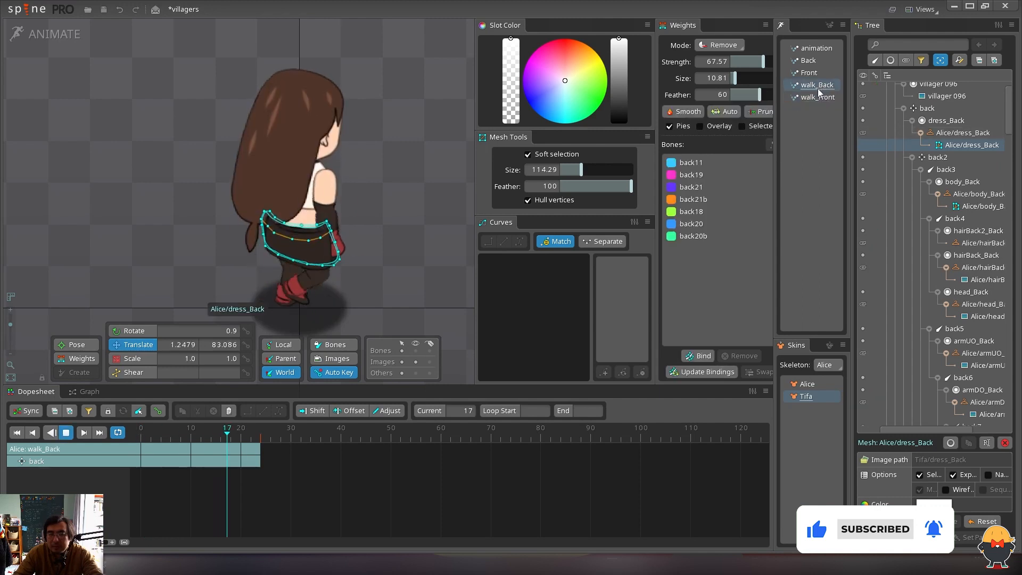
pyautogui.press('space')
pyautogui.click(295, 269)
pyautogui.press('space')
pyautogui.press('space')
pyautogui.press('space')
pyautogui.press('space')
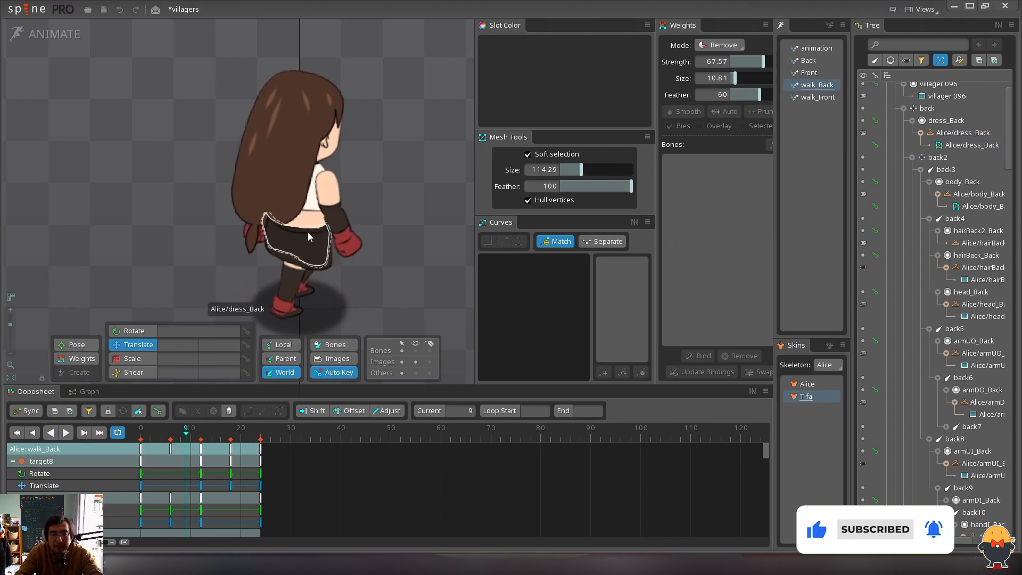
# Hide Tifa's dress_Front attachment at frame 0 of walk_Back and copy that attachment key into the Back animation
pyautogui.click(328, 263)
pyautogui.click(328, 259)
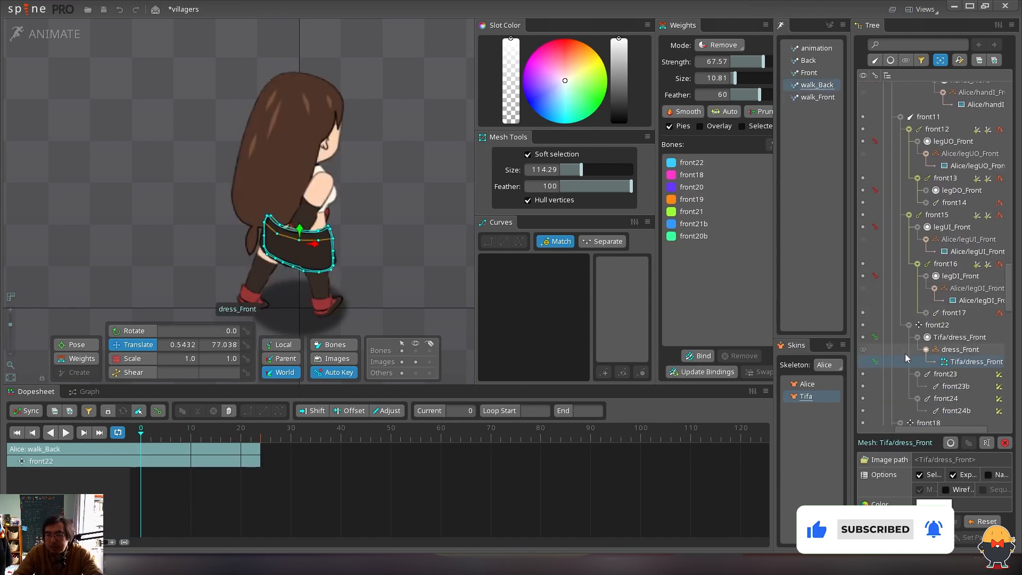
pyautogui.click(862, 349)
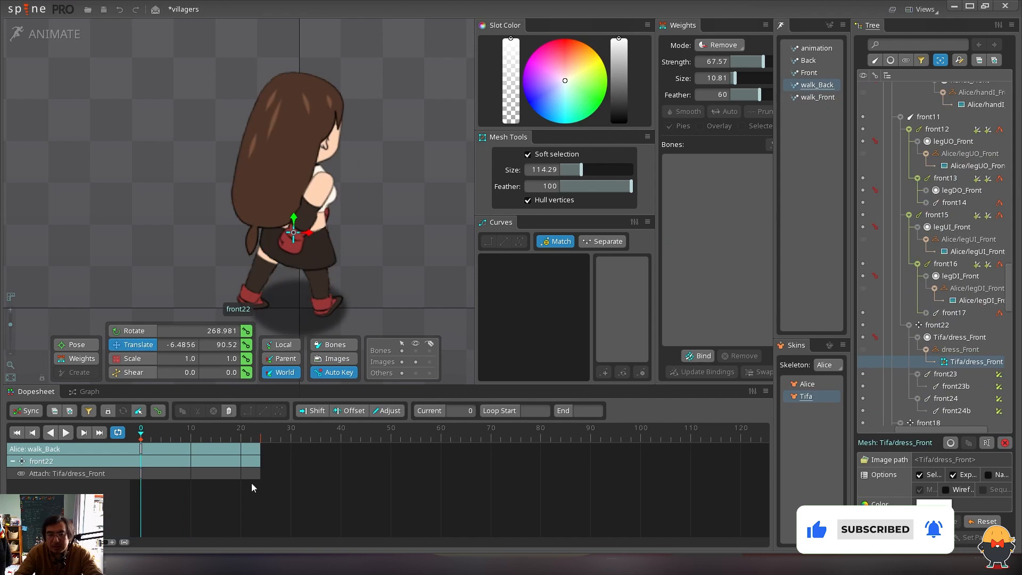
pyautogui.click(820, 61)
pyautogui.hotkey('ctrl', 'v')
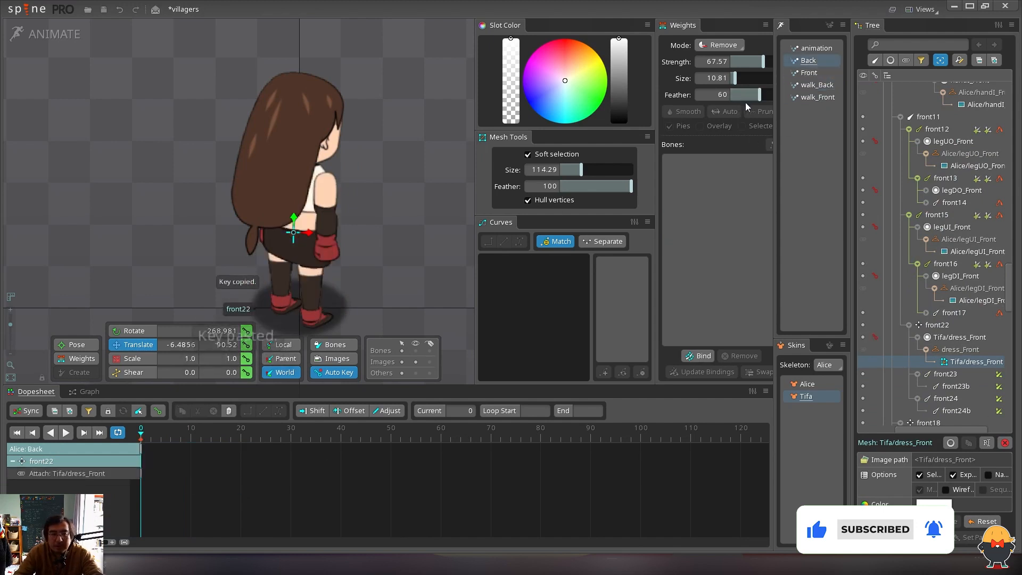
# Check Front, walk_Back and walk_Front, compare walk_Front on the Alice and Tifa skins, and save the project
pyautogui.click(809, 72)
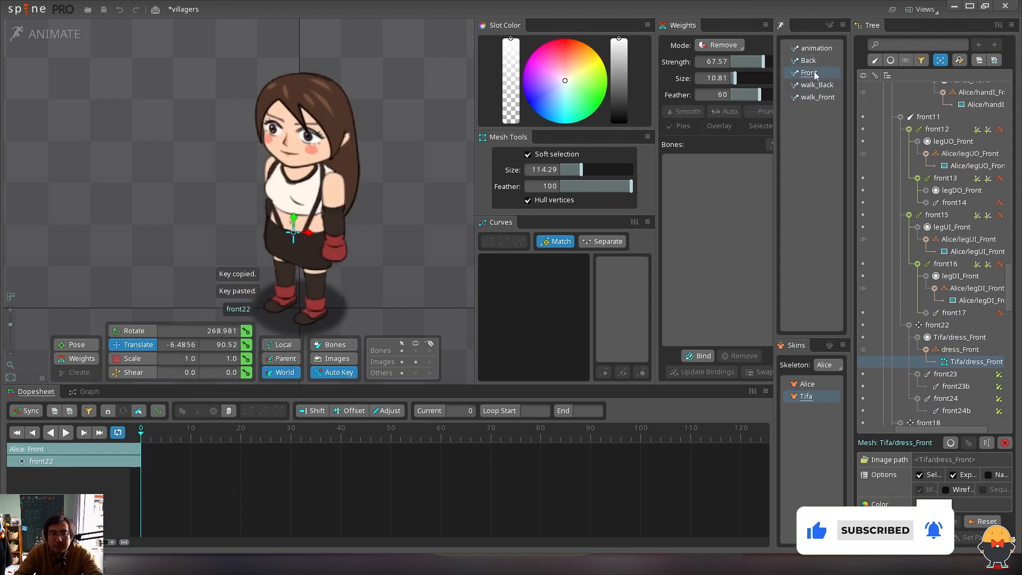
pyautogui.click(814, 84)
pyautogui.click(814, 97)
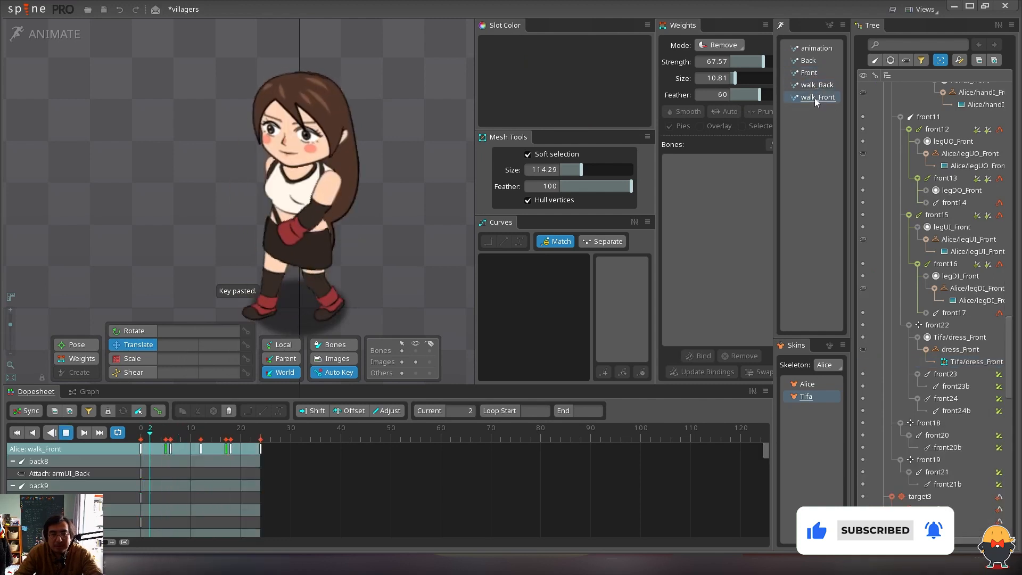
pyautogui.click(807, 384)
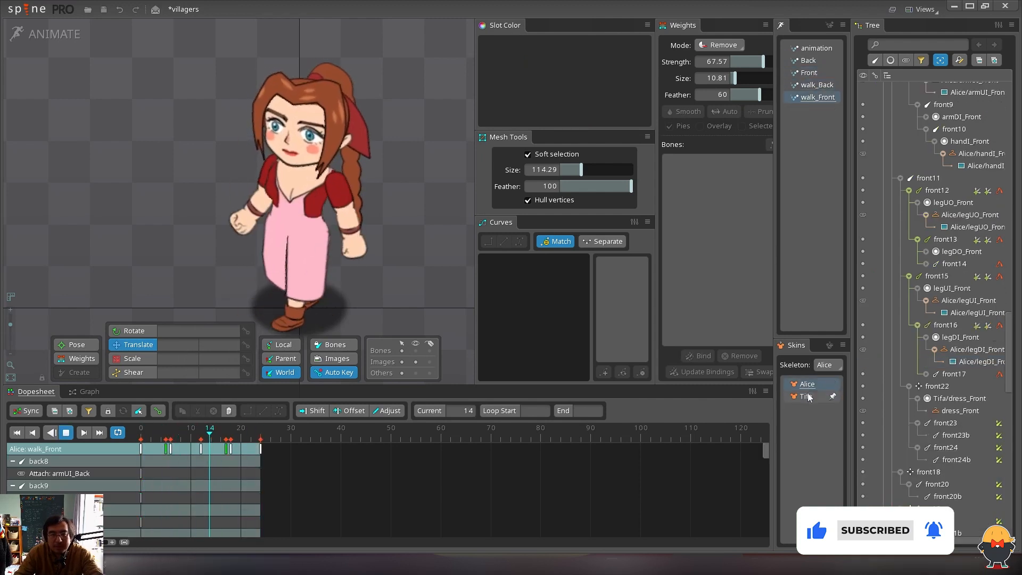
pyautogui.click(805, 396)
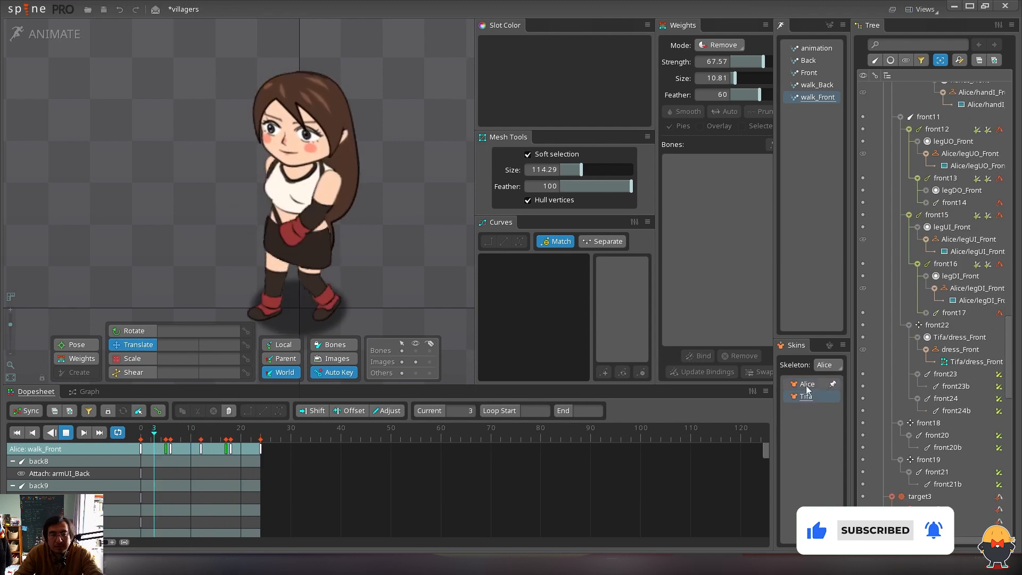
pyautogui.hotkey('ctrl', 's')
# View the whole character in walk_Front and preview it with the Alice skin
pyautogui.scroll(-3, 391, 201)
pyautogui.moveTo(418, 201); pyautogui.dragTo(385, 198)
pyautogui.scroll(2, 426, 212)
pyautogui.scroll(-3, 401, 202)
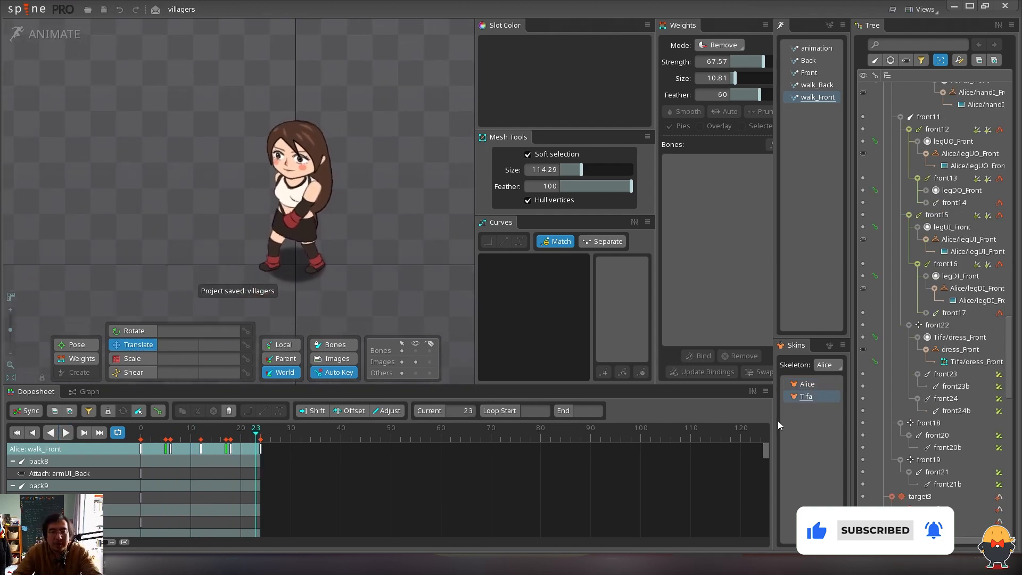
pyautogui.click(806, 384)
pyautogui.press('space')
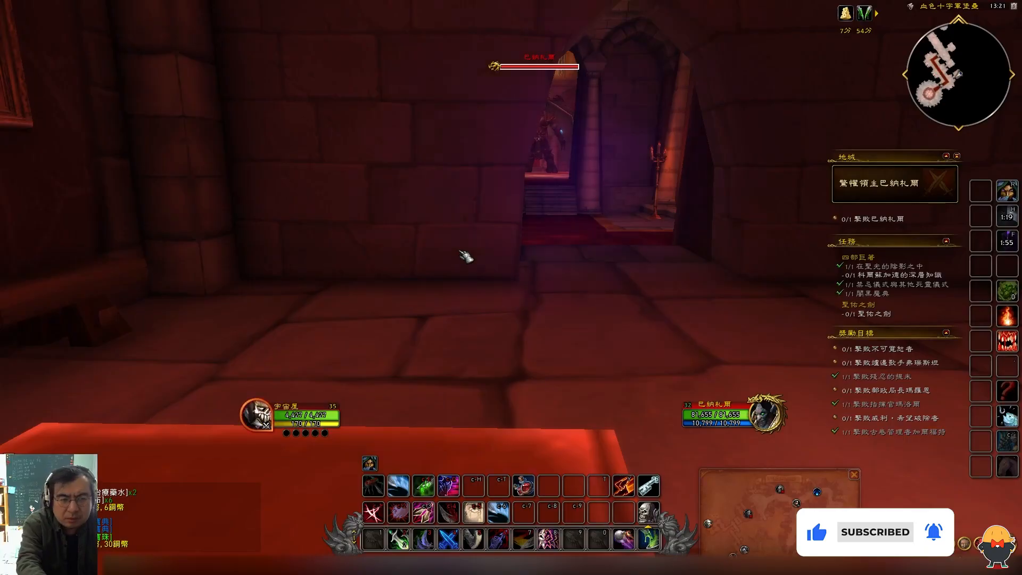
# In World of Warcraft, view the control settings in the game options and return to the game
pyautogui.press('Escape')
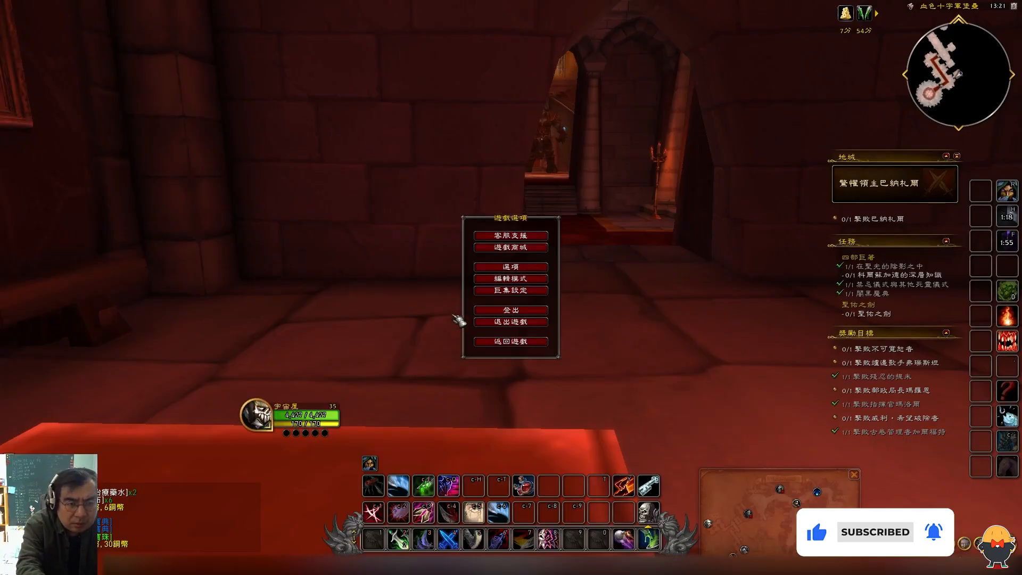
pyautogui.click(526, 270)
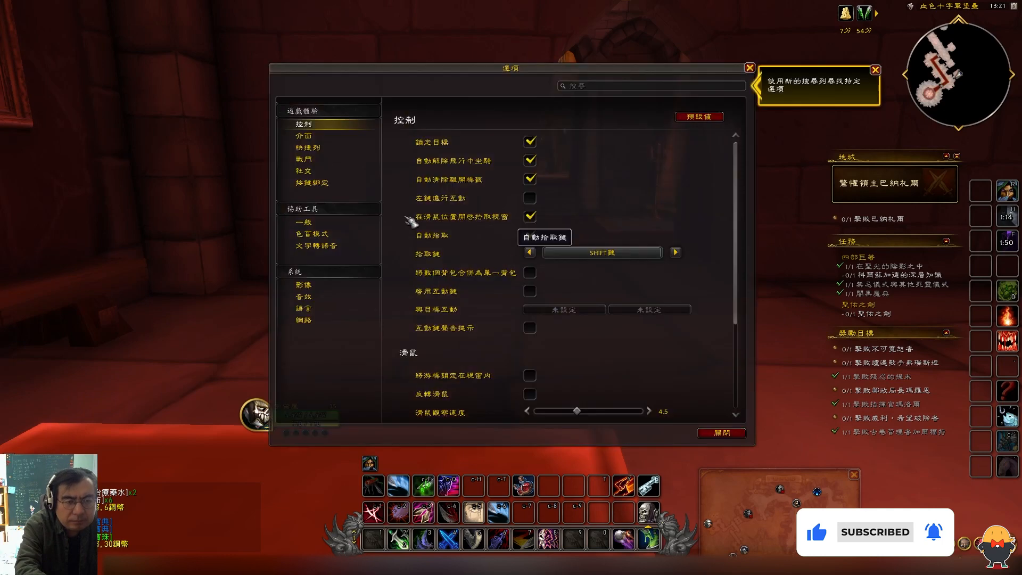
pyautogui.click(721, 434)
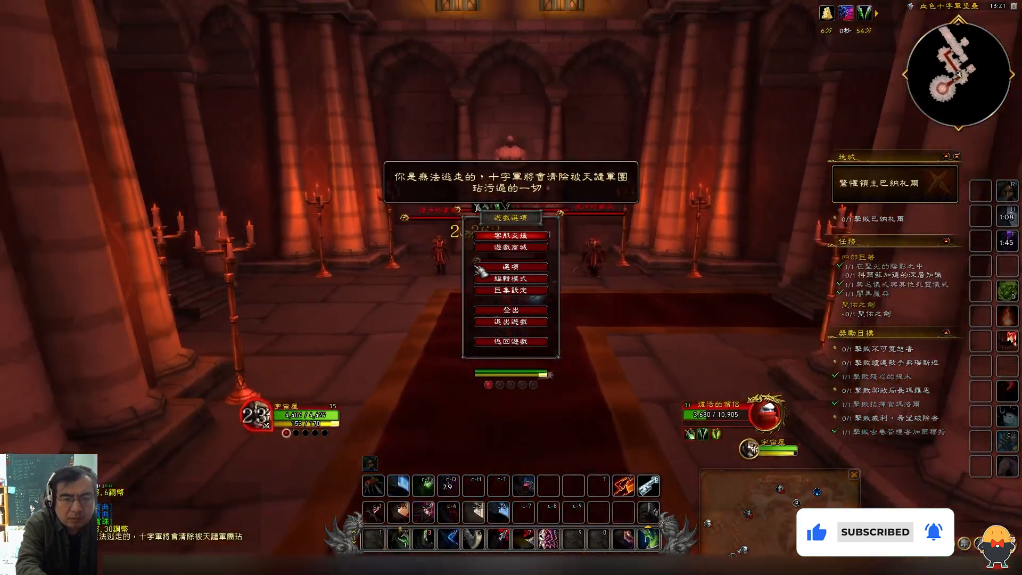
pyautogui.click(514, 342)
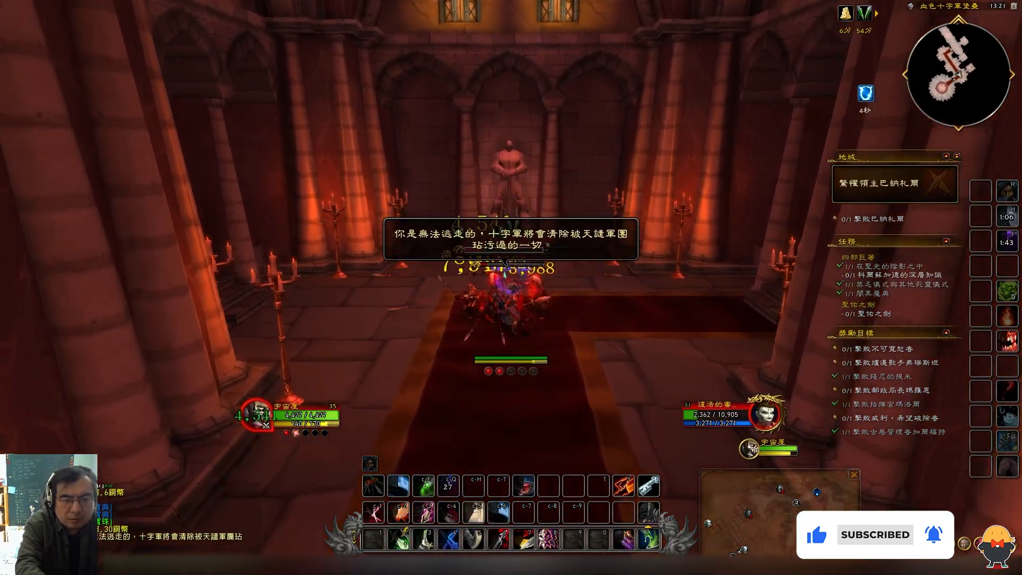
# Defeat the 復活的僧侶 enemies in the hall with attack abilities and loot the fallen enemies
pyautogui.hotkey('ctrl', '3')
pyautogui.hotkey('ctrl', '3')
pyautogui.moveTo(438, 327); pyautogui.dragTo(420, 303)
pyautogui.rightClick(472, 326)
pyautogui.press('Tab')
pyautogui.hotkey('ctrl', '3')
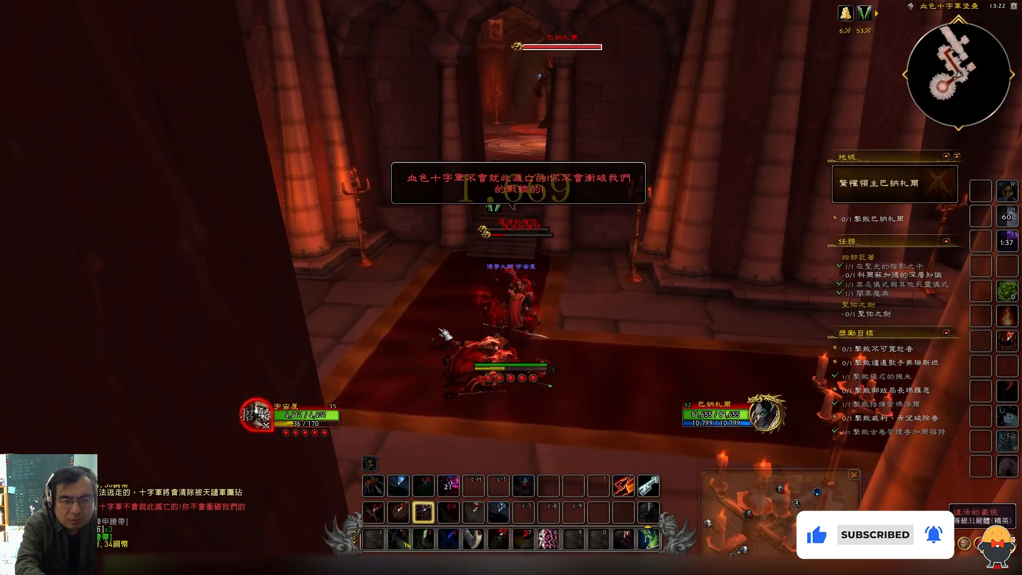
pyautogui.rightClick(515, 296)
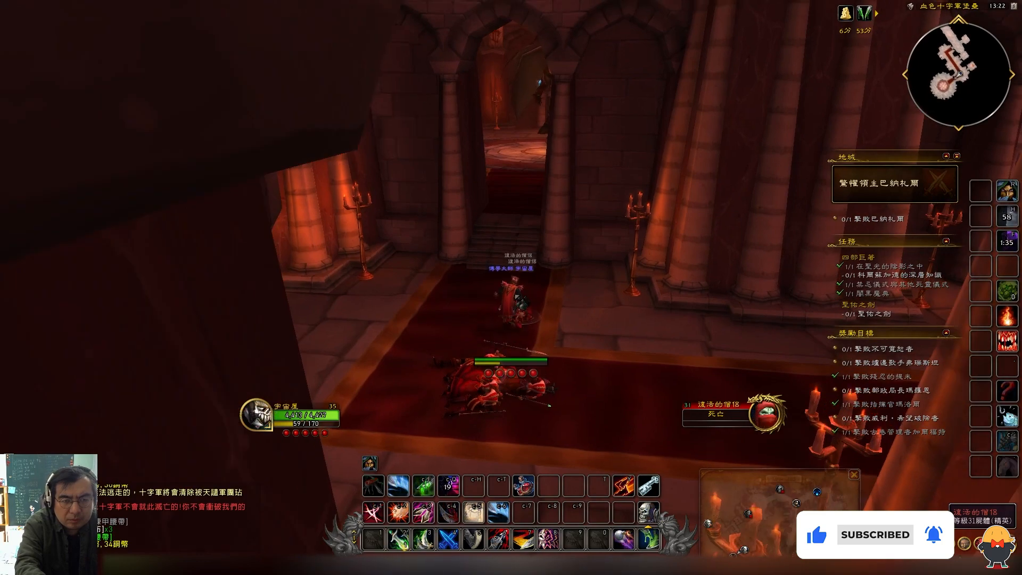
# Target the boss 巴納札爾, enter stealth and approach it in the 赤色王座 room
pyautogui.press('w')
pyautogui.press('Tab')
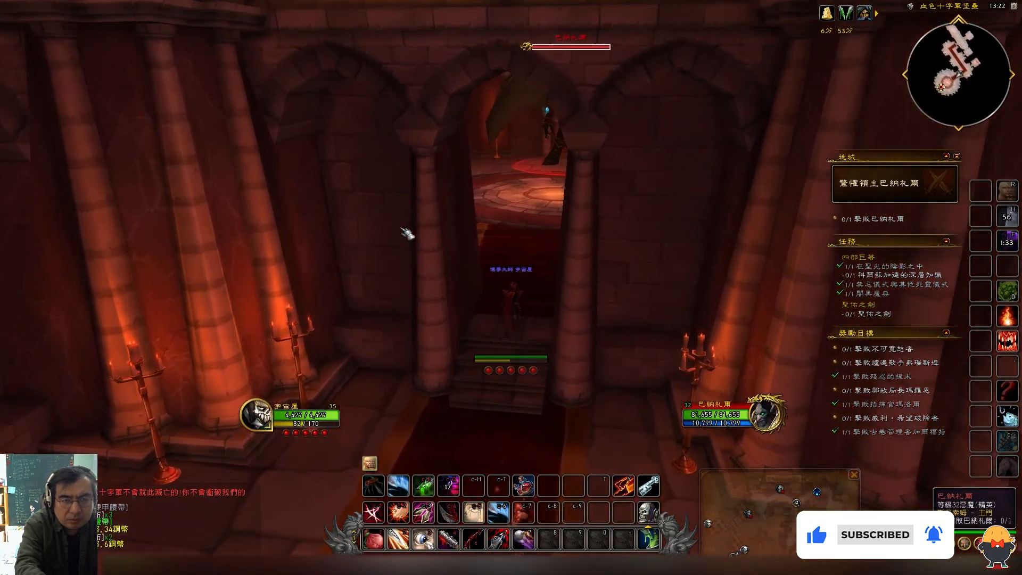
pyautogui.press('r')
pyautogui.press('w')
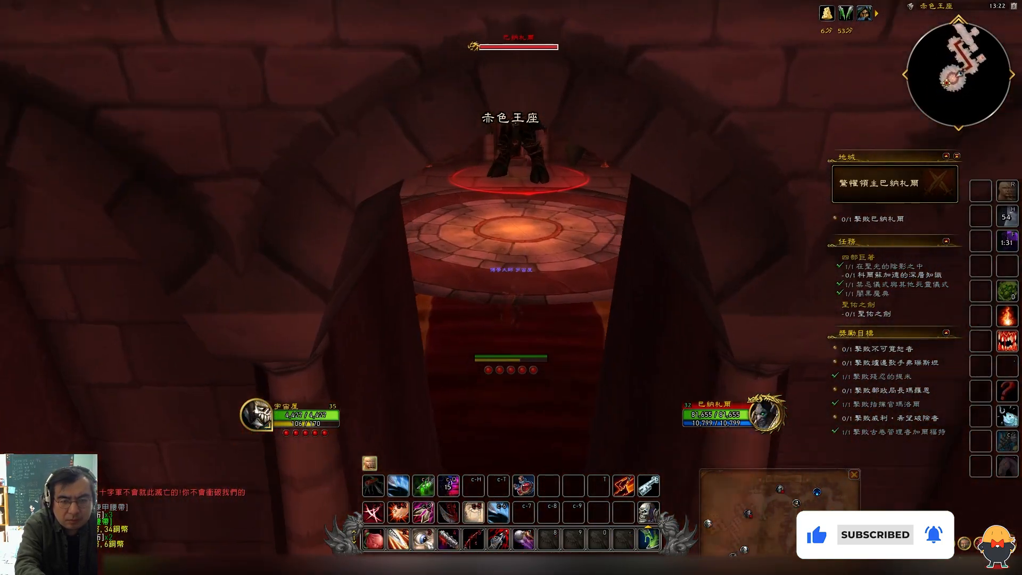
pyautogui.moveTo(395, 240); pyautogui.dragTo(372, 239)
pyautogui.press('w')
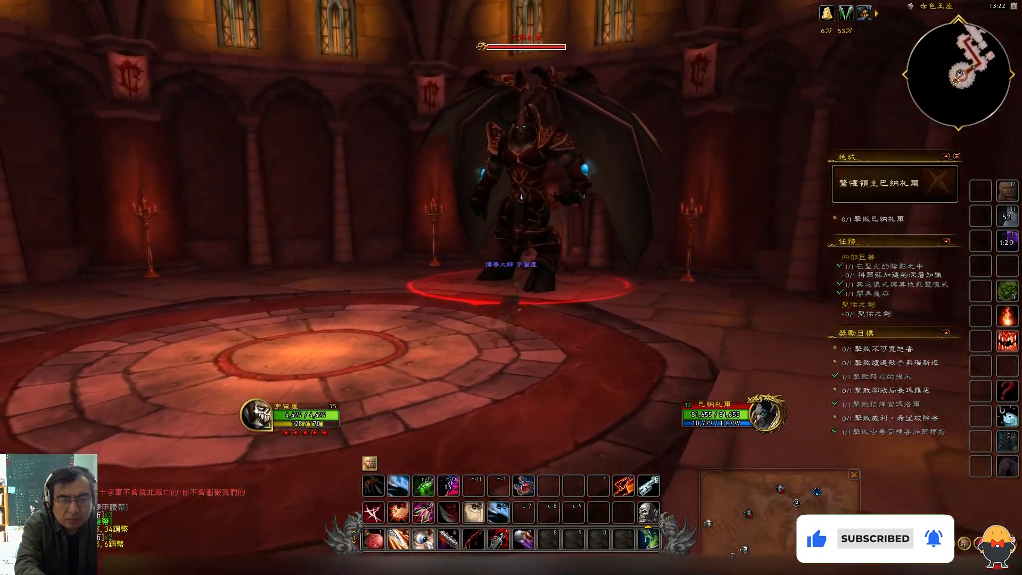
# Attack the boss 巴納札爾 with abilities until it is defeated and loot its corpse
pyautogui.press('w')
pyautogui.press('2')
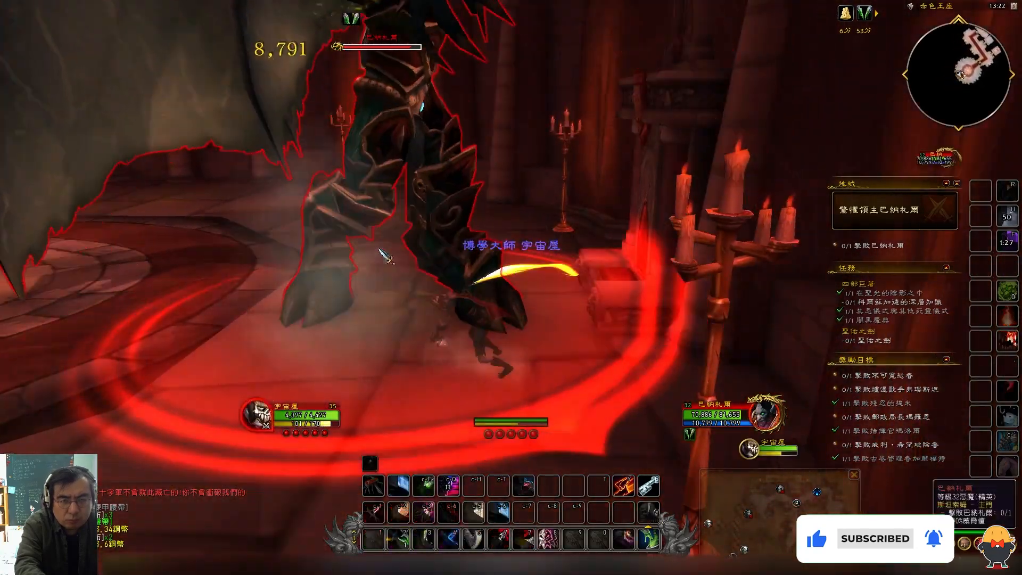
pyautogui.press('w')
pyautogui.moveTo(334, 252); pyautogui.dragTo(229, 244)
pyautogui.press('2')
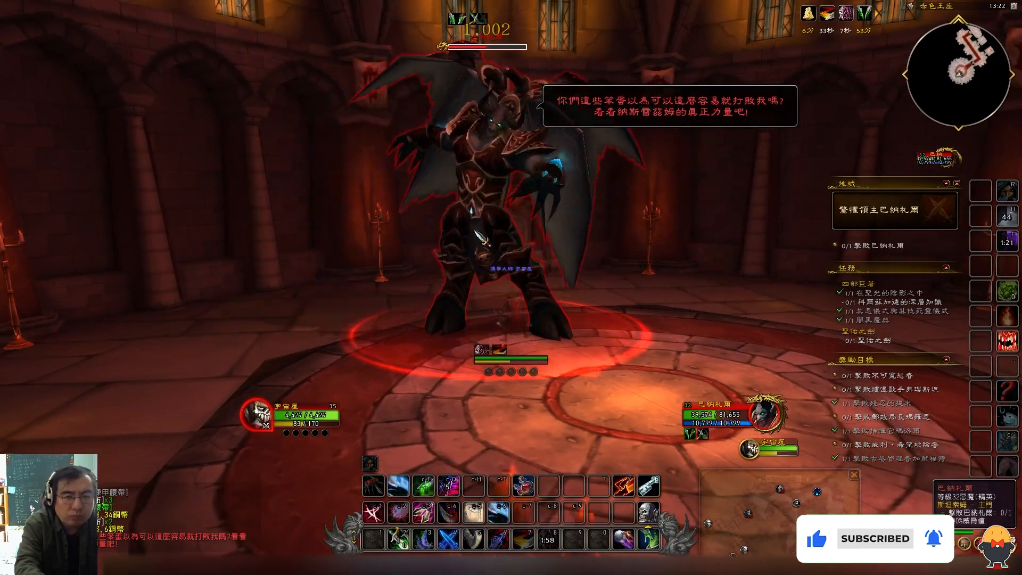
pyautogui.press('2')
pyautogui.moveTo(481, 237); pyautogui.dragTo(349, 238)
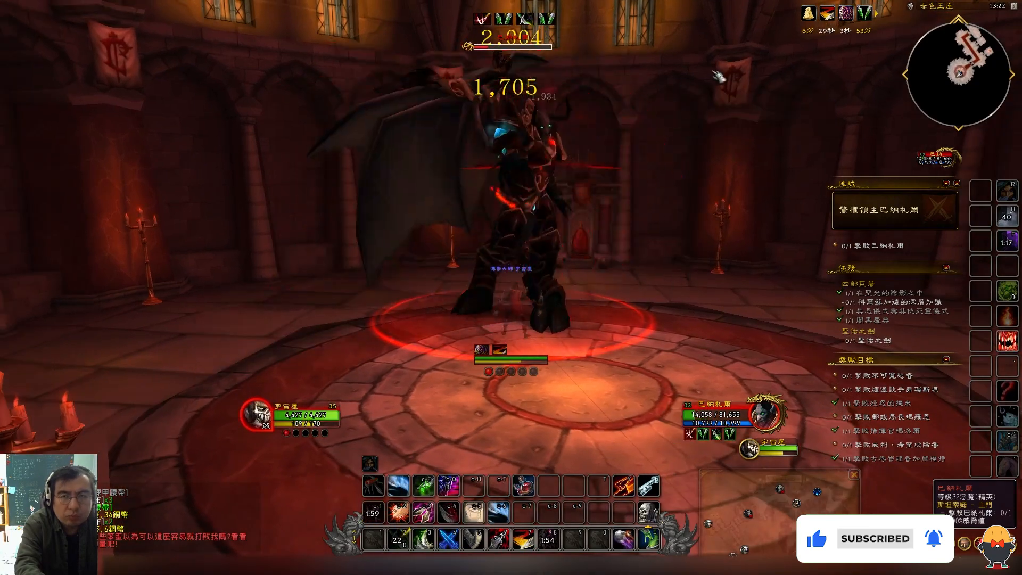
pyautogui.press('3')
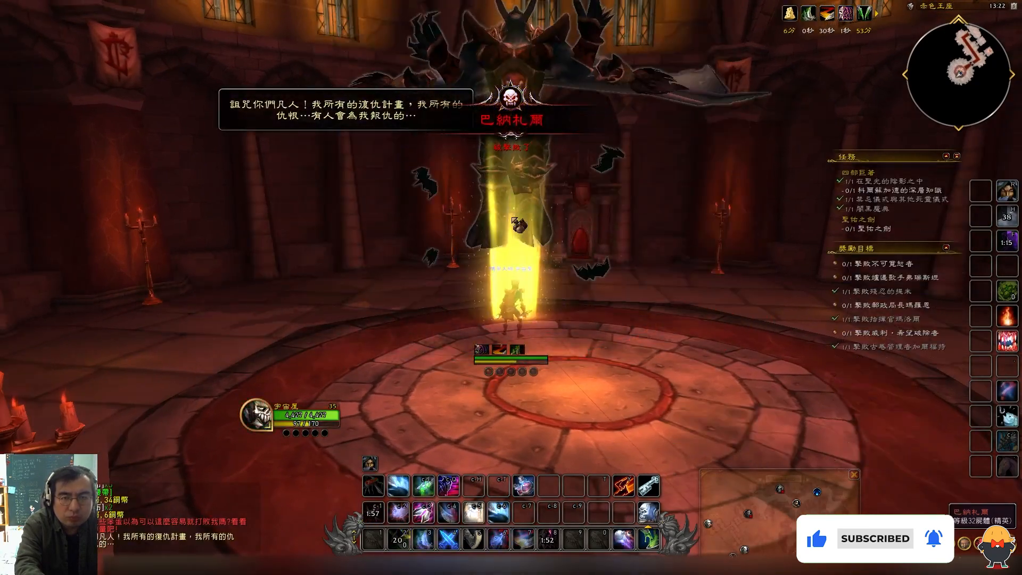
pyautogui.rightClick(517, 223)
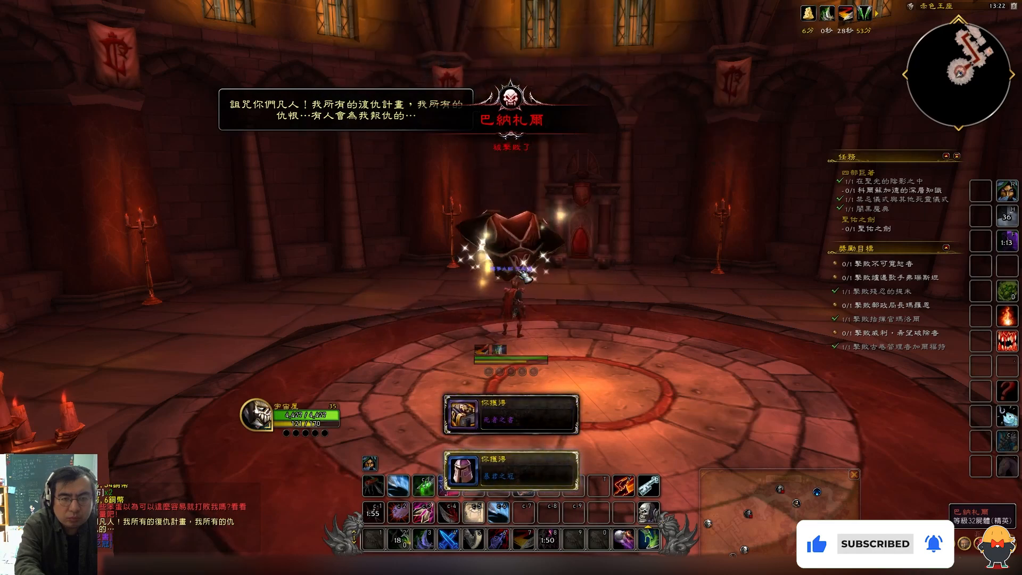